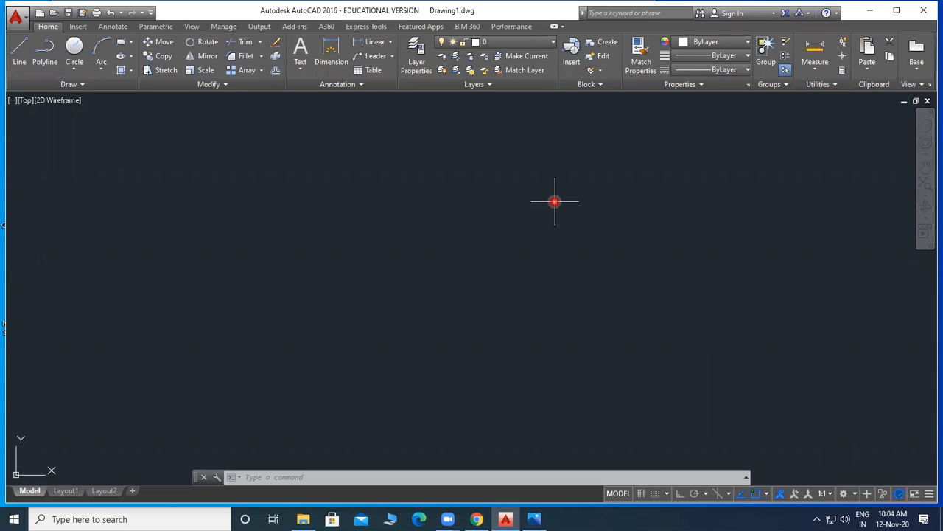
Close the ribbon with the RIBBONCLOSE command.
type("ribbo")
key("Down")
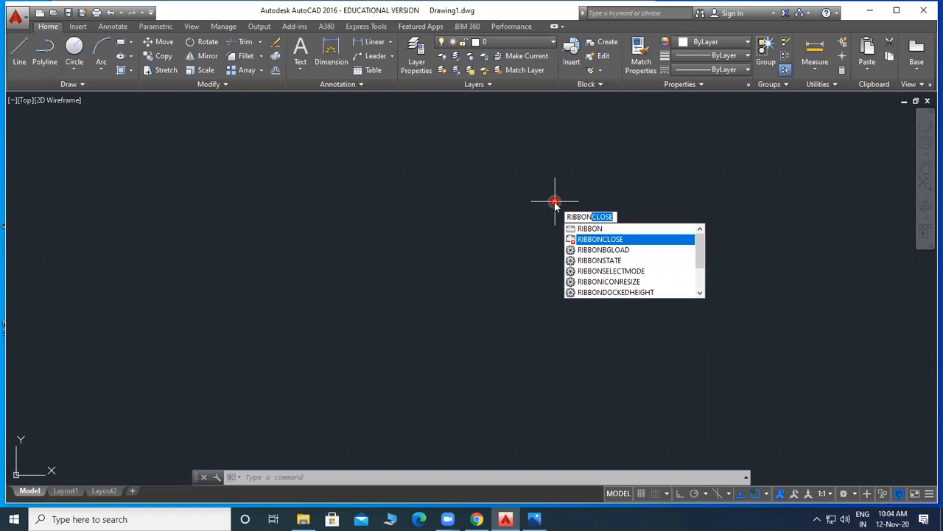
key("Return")
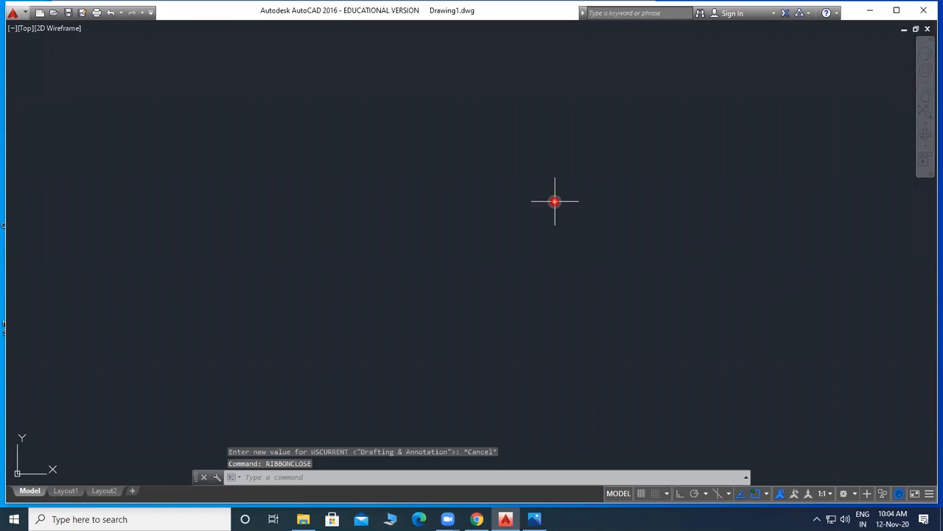
Show the Draw toolbar using the -TOOLBAR command with toolbar name draw and the default Show option.
type("-tool")
key("Return")
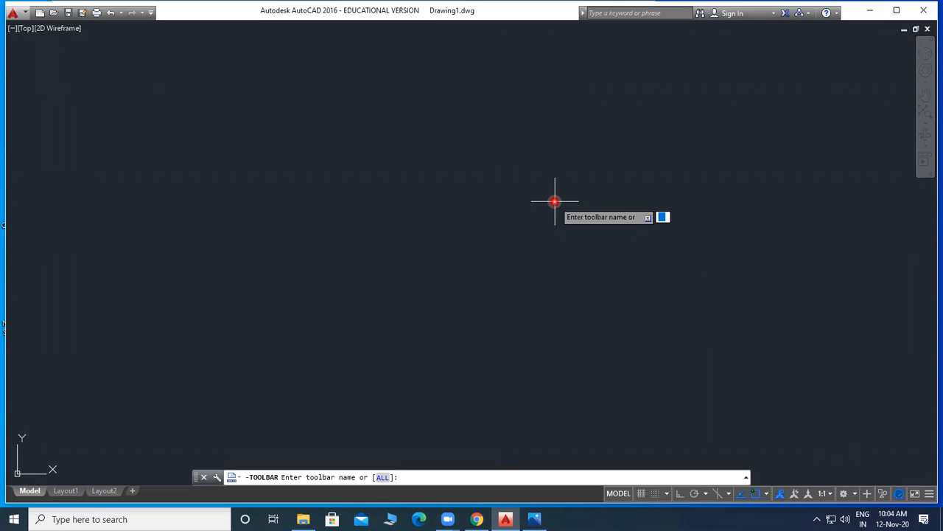
type("draw")
key("Return")
key("Return")
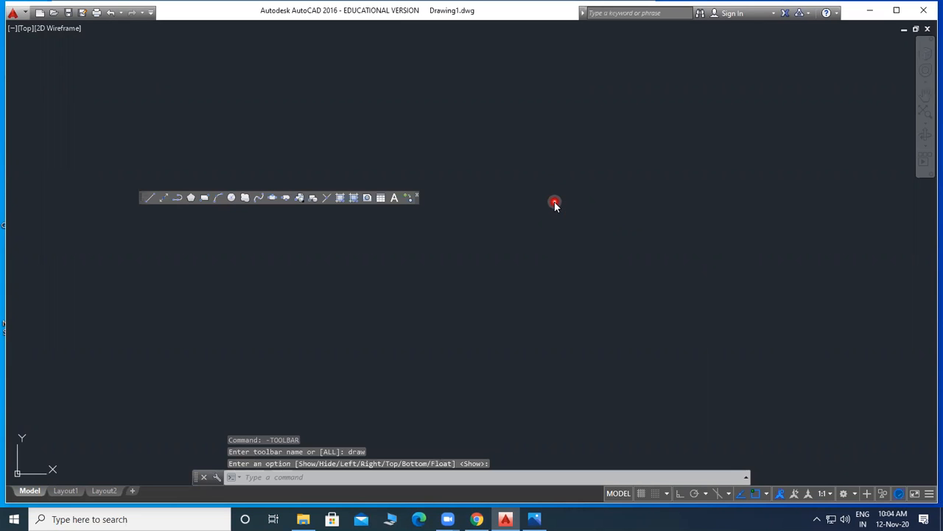
Set MENUBAR to 1 to show the menu bar, and dock the Draw toolbar vertically along the drawing area's left edge.
type("MAnu")
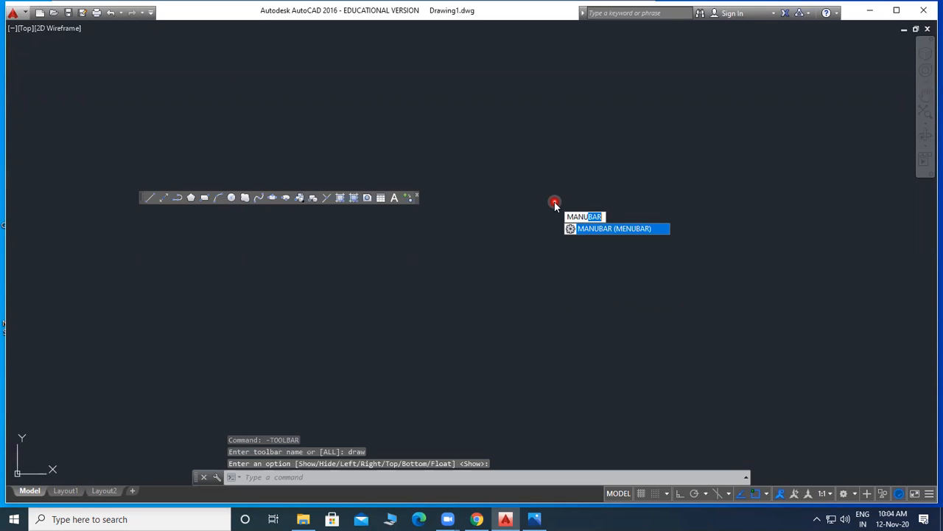
key("Return")
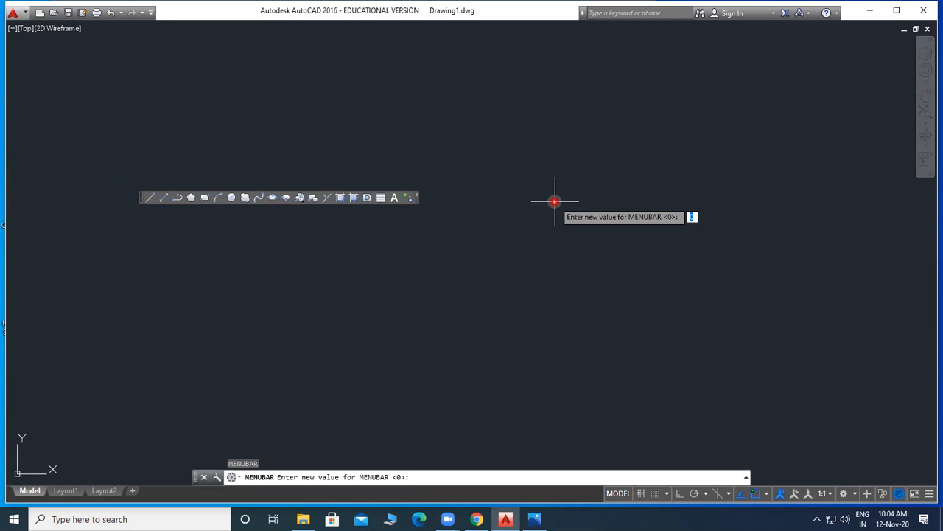
type("1")
key("Return")
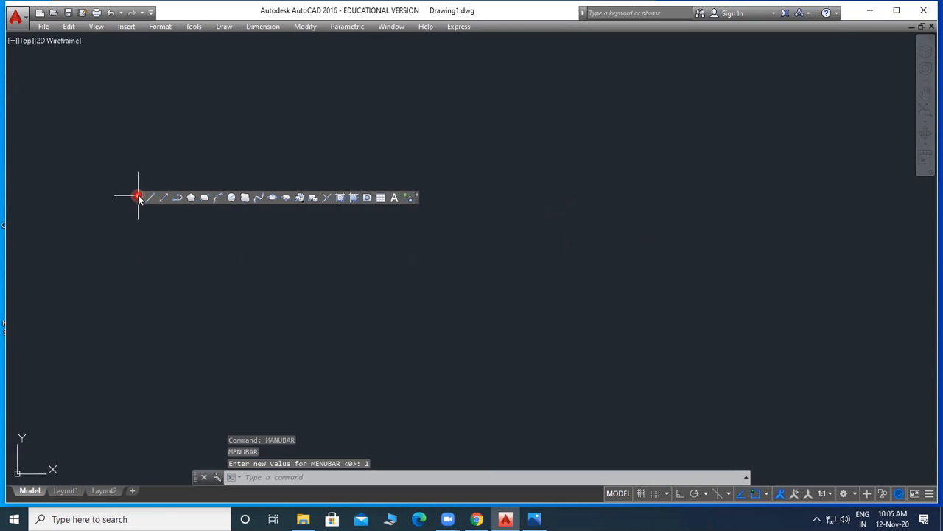
left_click_drag(139, 197, 7, 153)
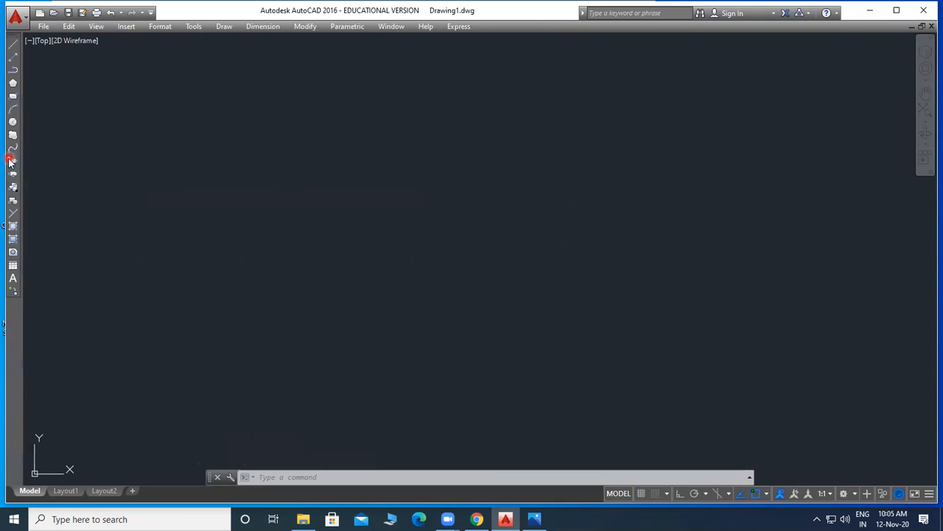
Turn on the Modeling, Modify and Dimension toolbars.
right_click(15, 103)
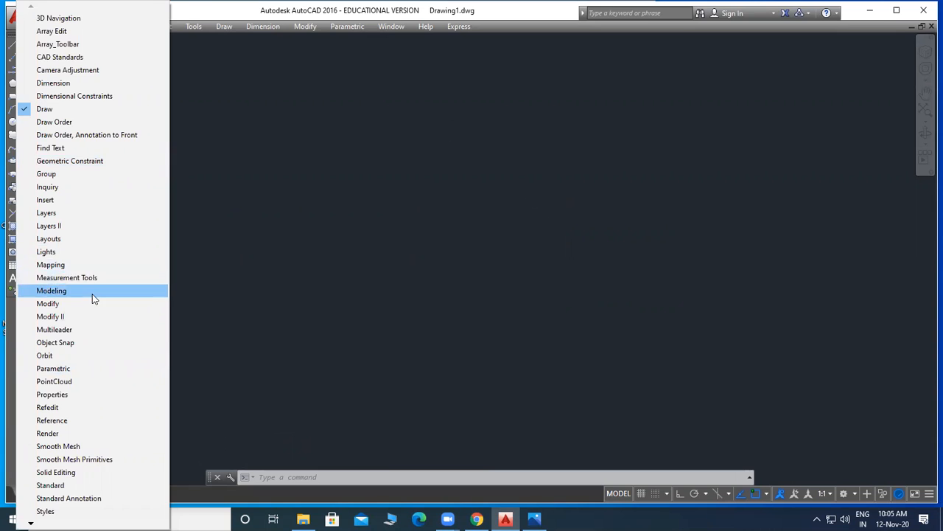
left_click(93, 291)
right_click(204, 208)
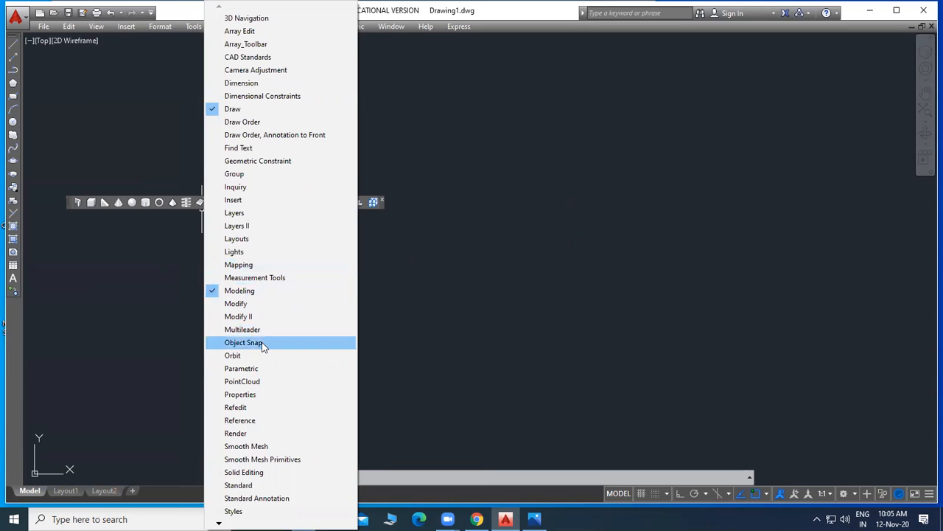
left_click(267, 305)
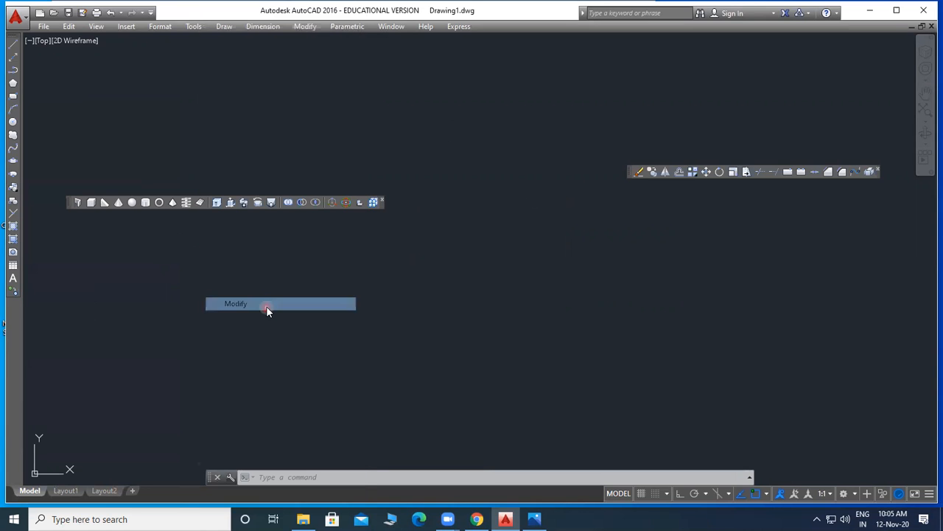
right_click(314, 207)
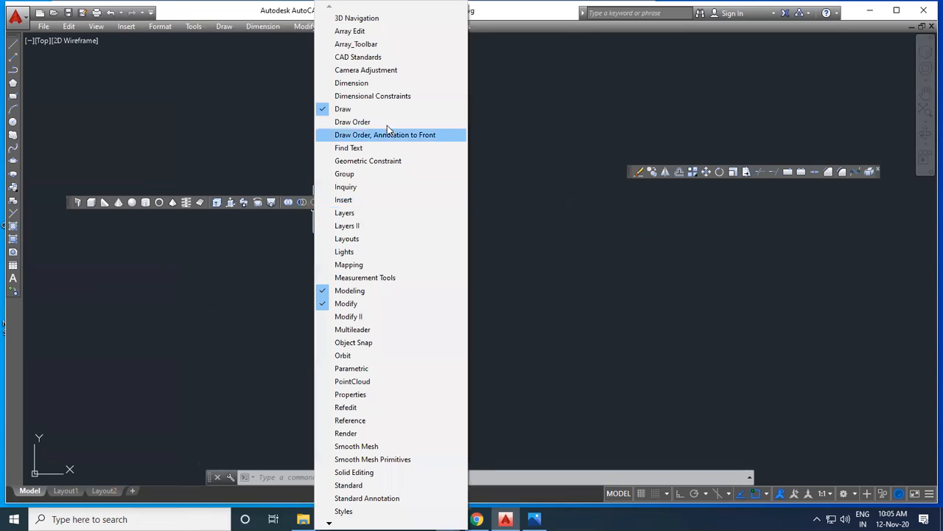
left_click(386, 86)
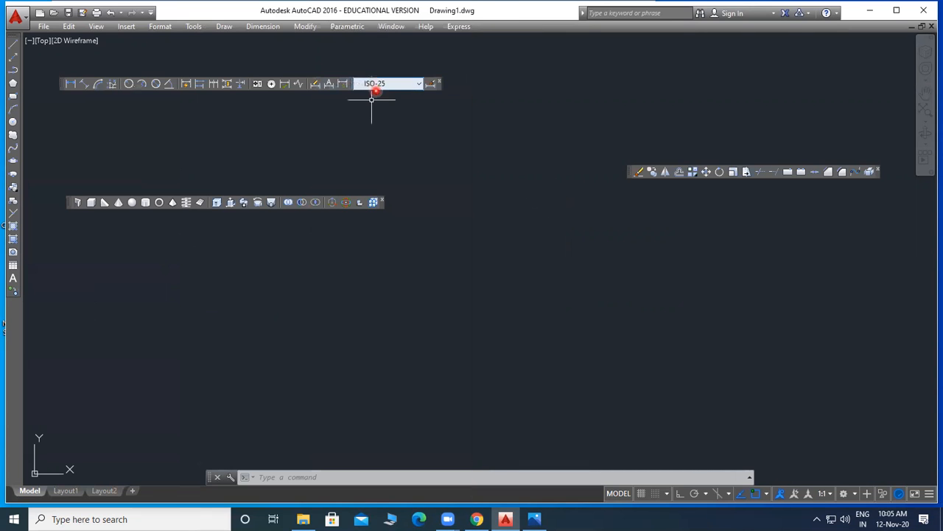
Turn on the View and Viewports toolbars.
right_click(290, 201)
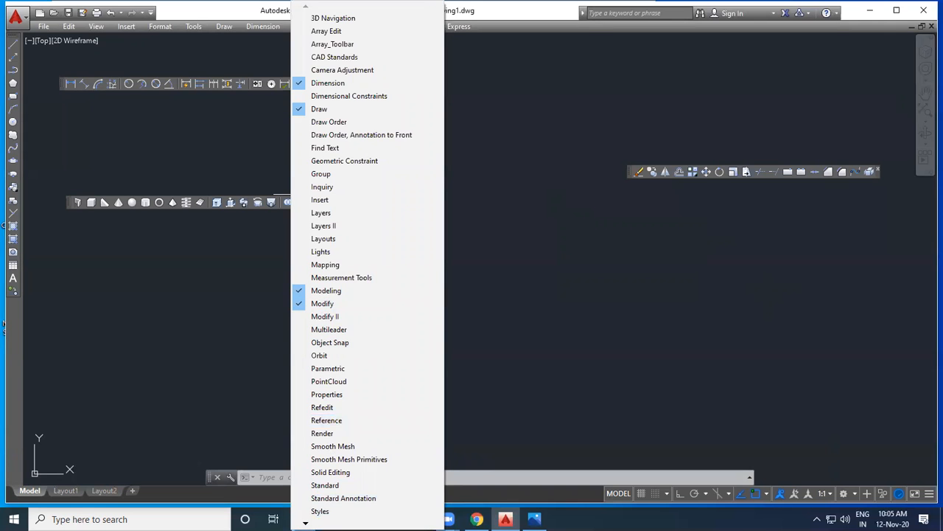
scroll(367, 265, "down", 9)
scroll(367, 265, "down", 3)
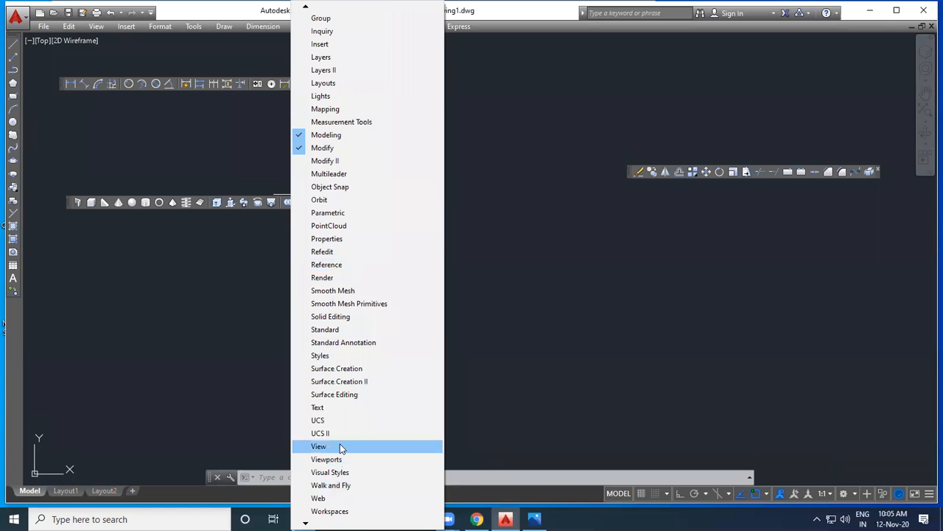
left_click(346, 446)
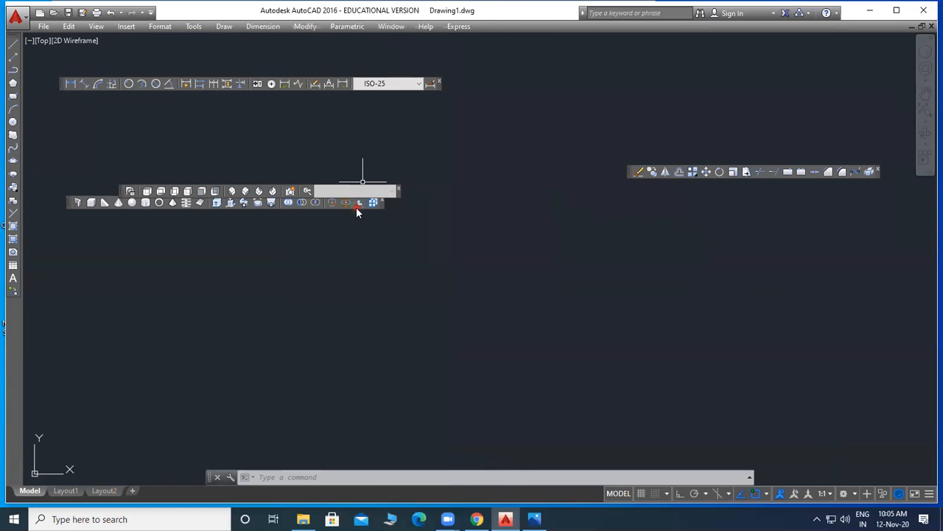
right_click(356, 207)
mouse_move(372, 525)
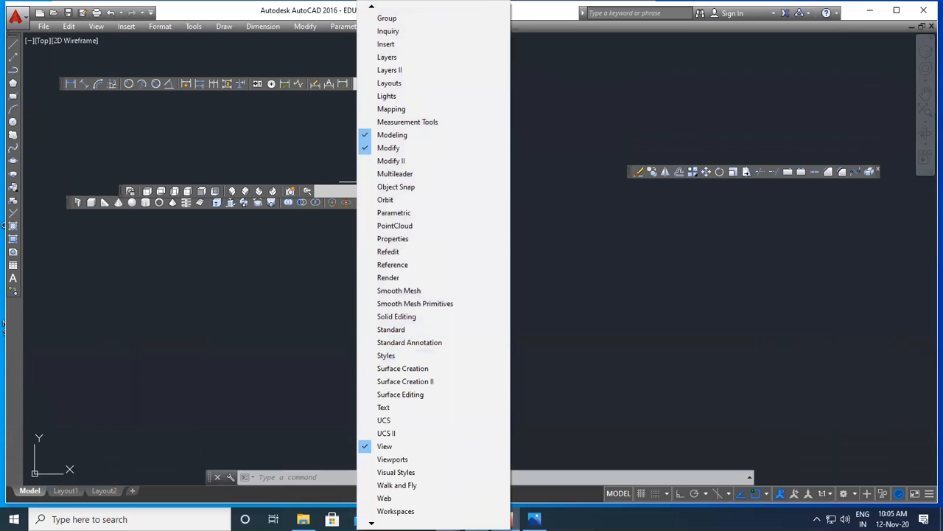
left_click(394, 460)
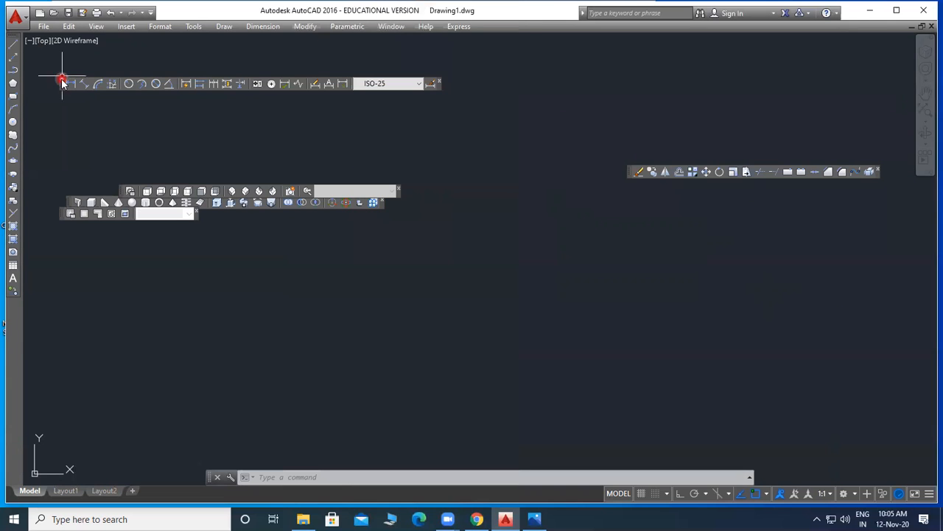
Dock the toolbars above the drawing area, with Dimension and View in one row and Modeling and Modify in the row below.
left_click_drag(62, 85, 23, 46)
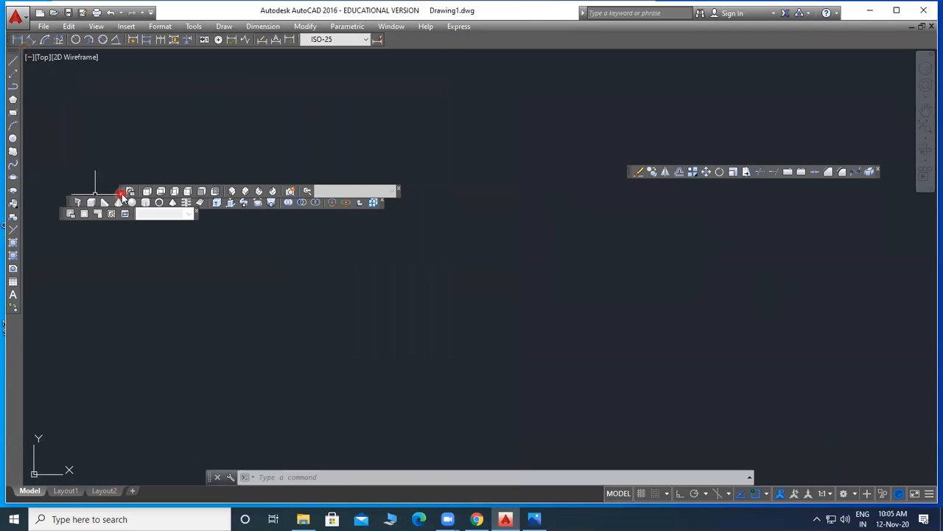
left_click_drag(127, 192, 125, 193)
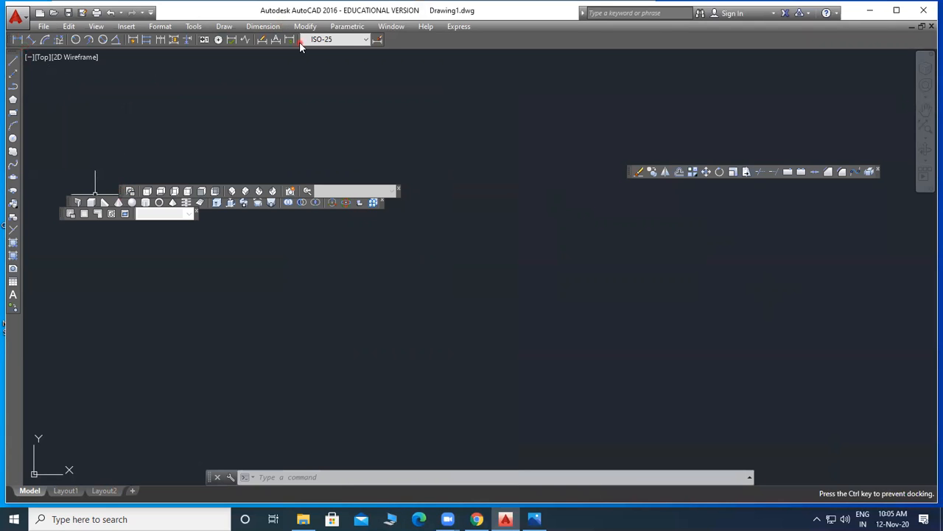
left_click_drag(304, 44, 305, 43)
left_click_drag(70, 201, 16, 53)
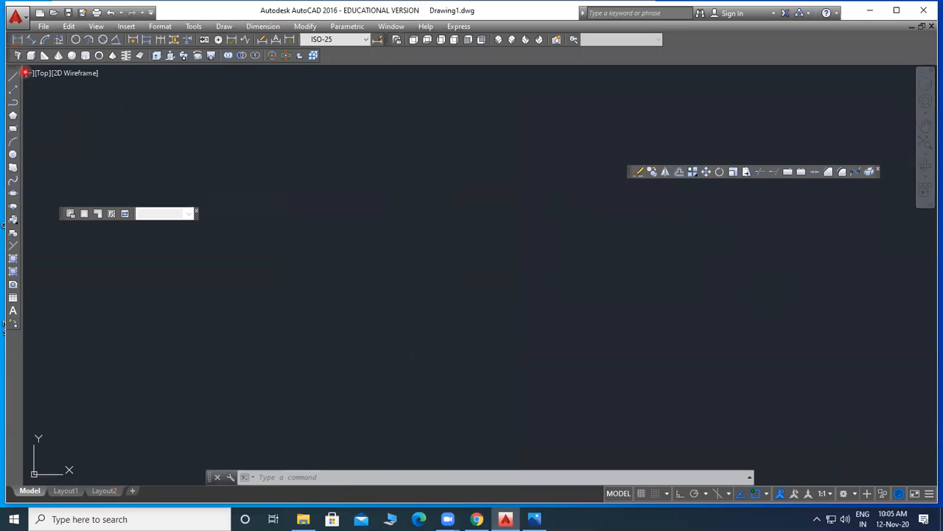
left_click(200, 211)
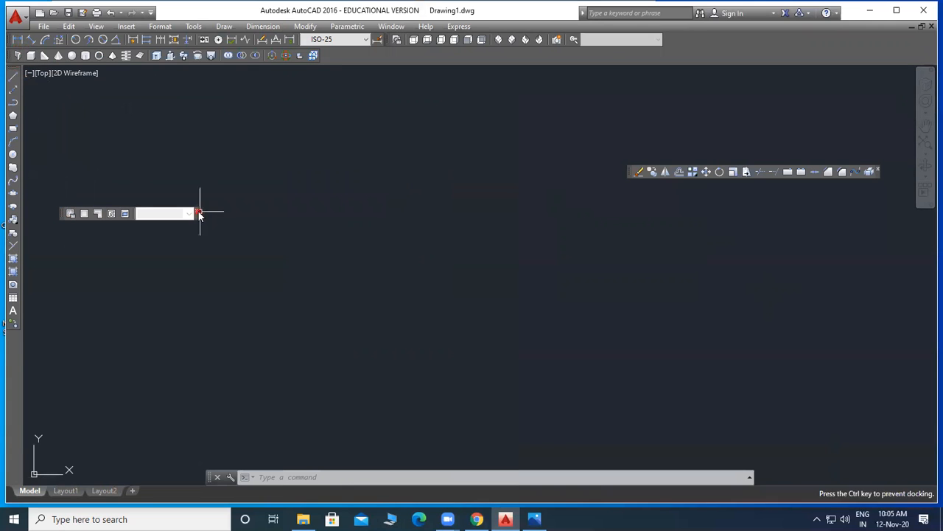
left_click_drag(630, 171, 419, 56)
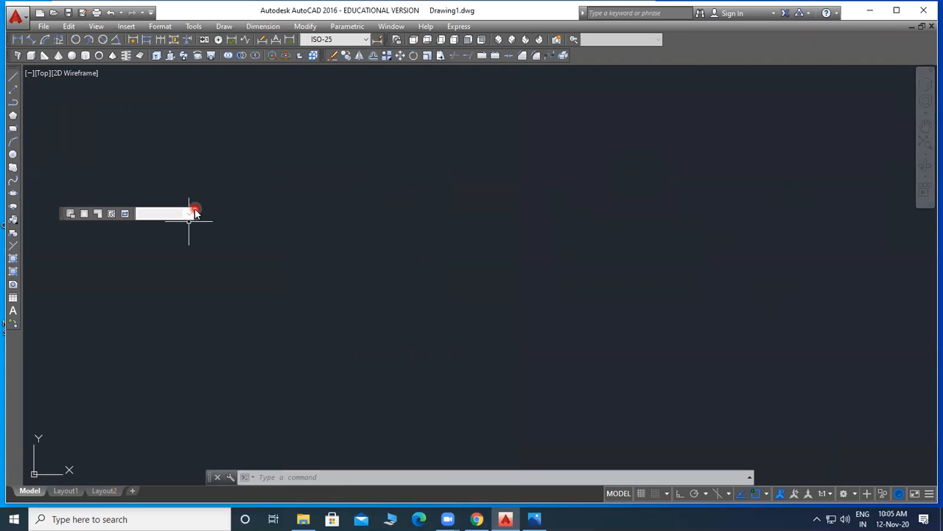
Close the floating Viewports toolbar and turn on the Properties toolbar.
left_click(196, 211)
right_click(440, 57)
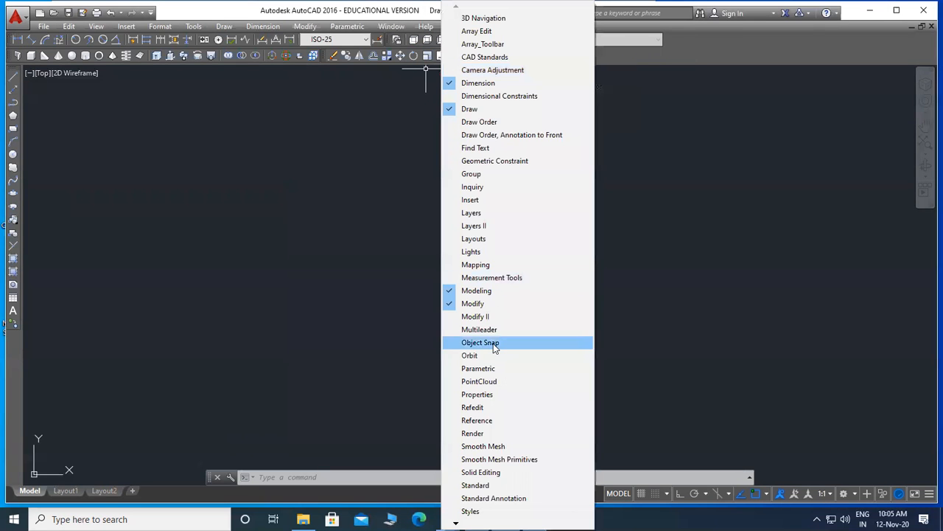
left_click(492, 395)
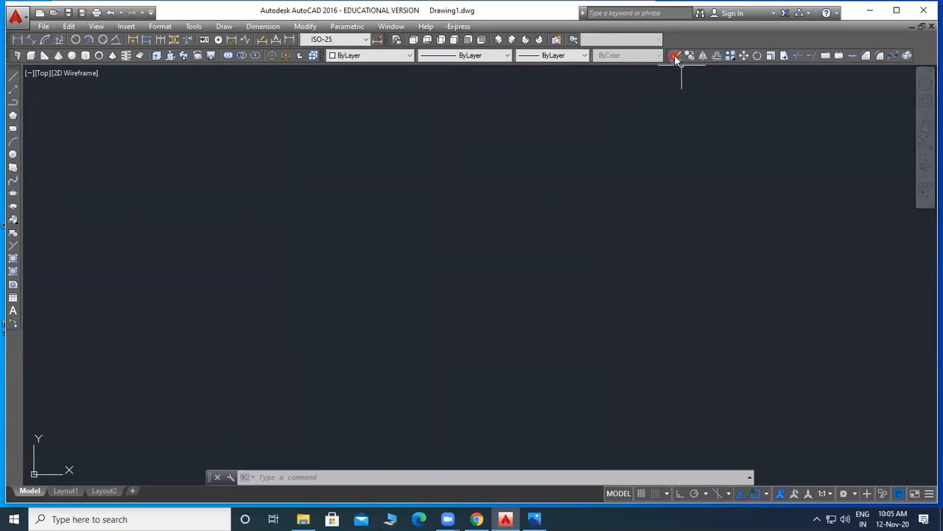
Maximize the program window and rearrange the docked toolbars, placing Properties in its own row and Modify beside Modeling.
left_click_drag(320, 56, 163, 75)
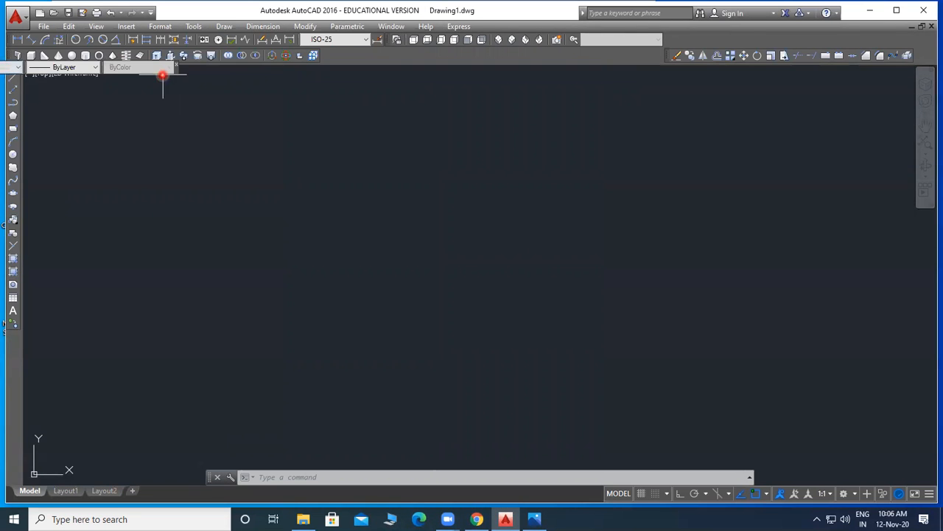
left_click(896, 10)
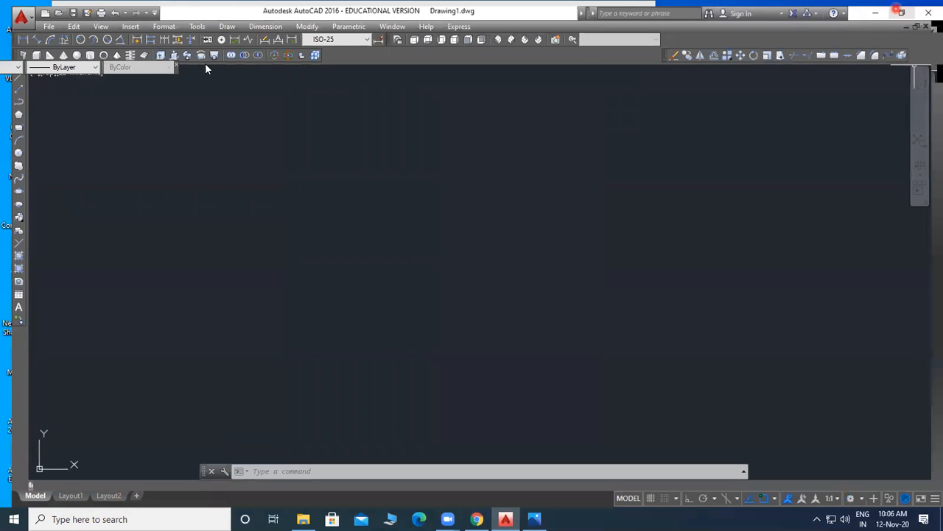
double_click(176, 66)
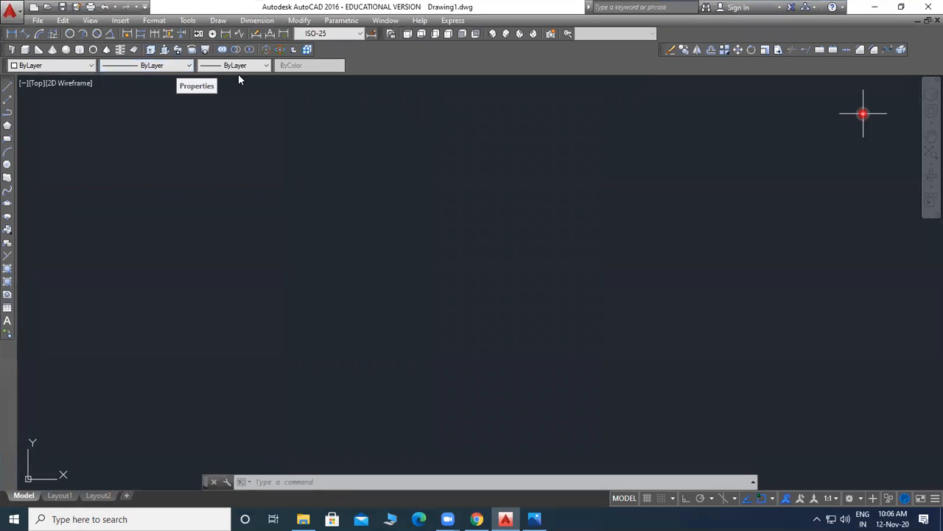
left_click_drag(9, 65, 3, 67)
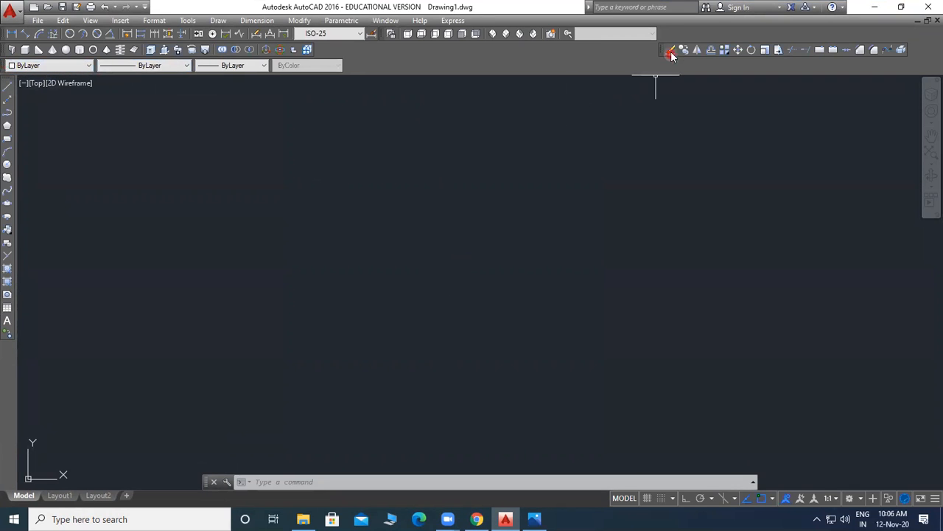
left_click_drag(661, 51, 350, 52)
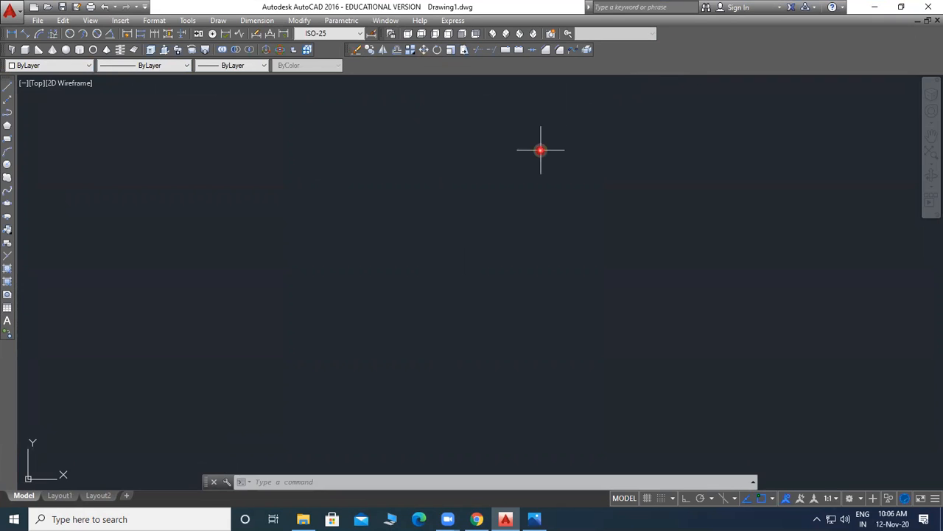
Switch to Photos and examine the shapes and dimensions of the exercise drawings in 0.jpg.
left_click(534, 519)
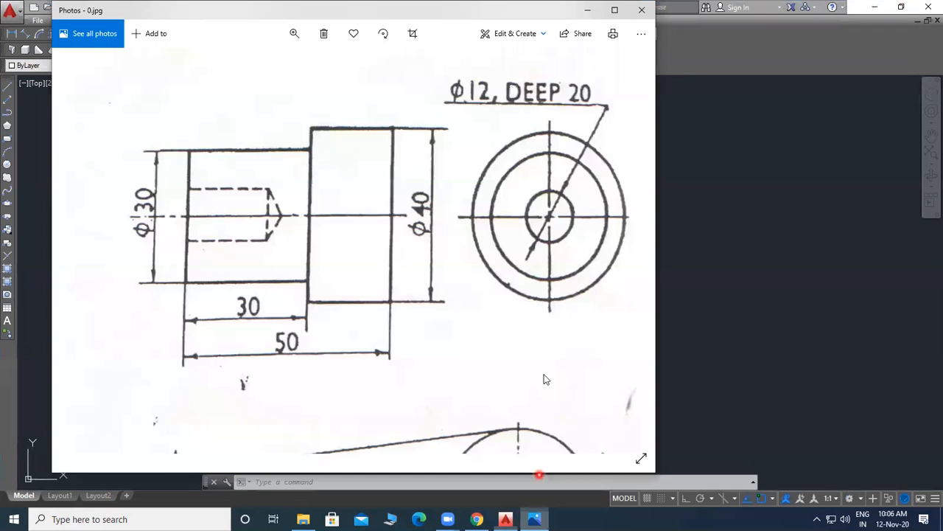
scroll(483, 164, "up", 5)
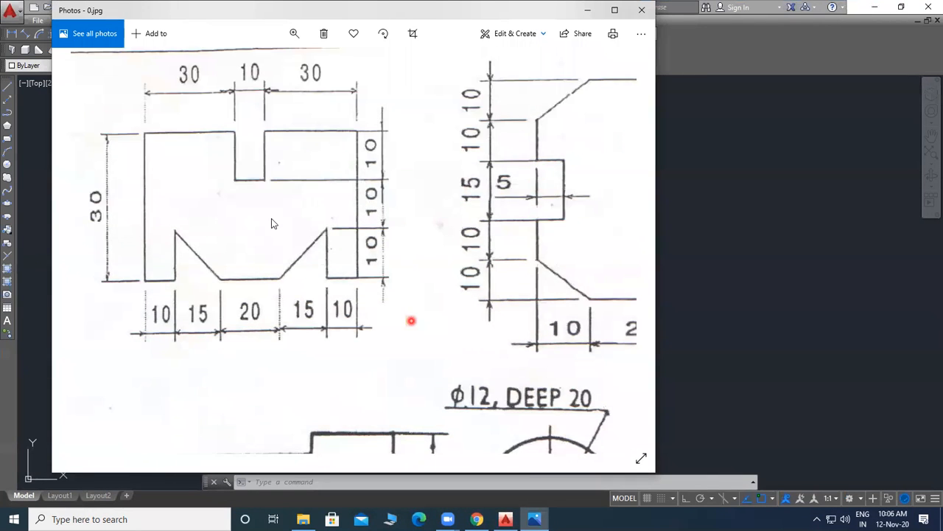
left_click_drag(411, 228, 456, 230)
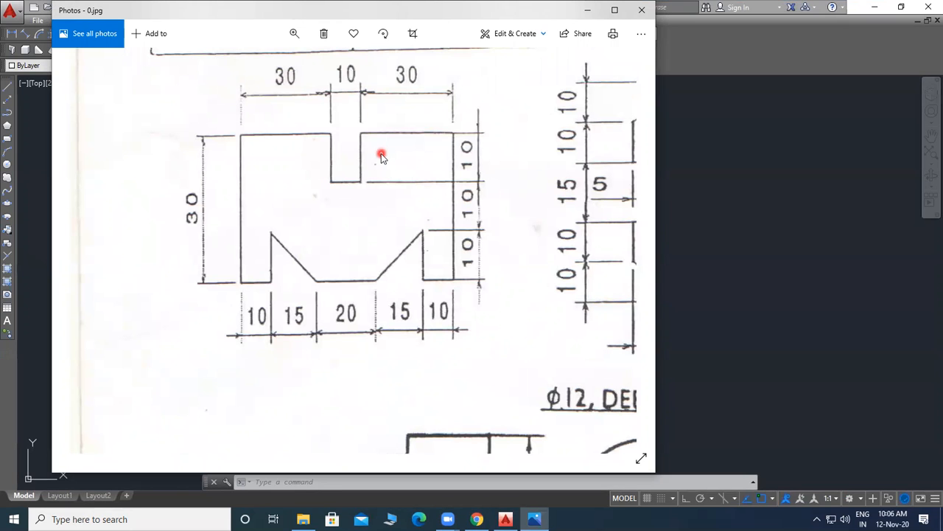
left_click_drag(507, 243, 317, 238)
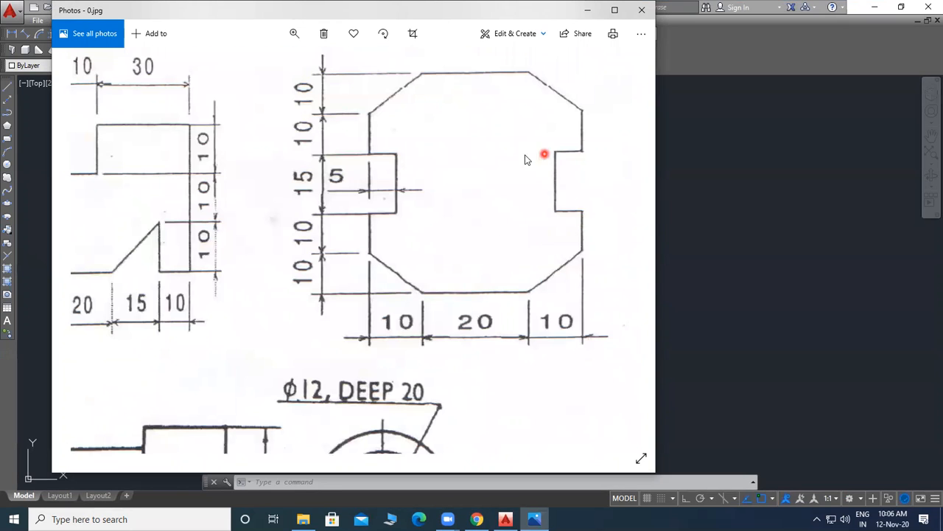
mouse_move(472, 288)
left_mouse_down()
mouse_move(556, 166)
mouse_move(555, 144)
left_mouse_up()
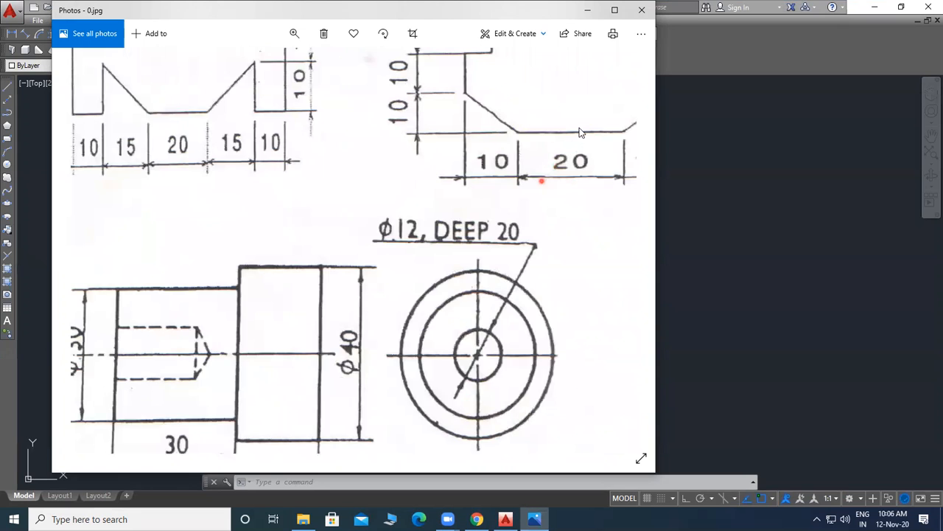
Move the Photos window aside and examine the two views and dimensions of the stepped shaft in 0.jpg.
left_click_drag(385, 342, 420, 289)
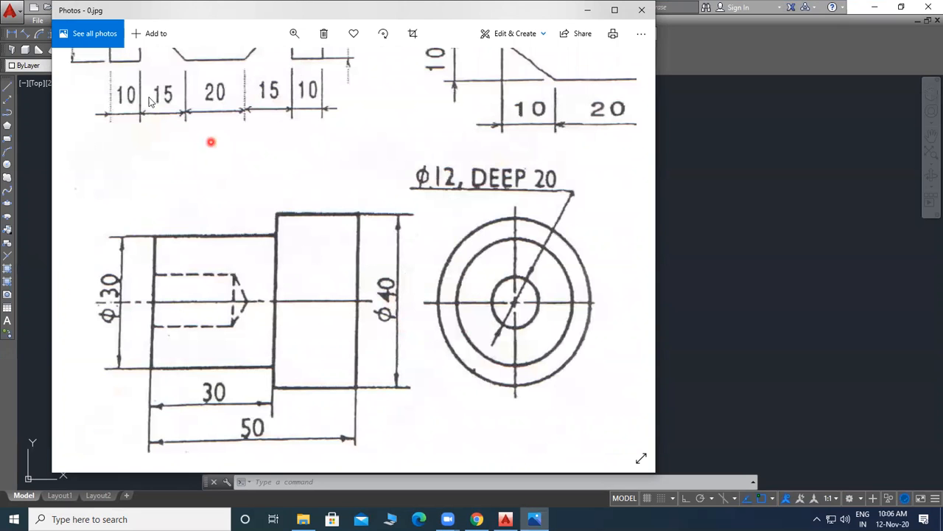
left_click(168, 9)
left_click_drag(168, 9, 612, 10)
left_click(616, 268)
left_click(600, 290)
scroll(601, 290, "down", 1)
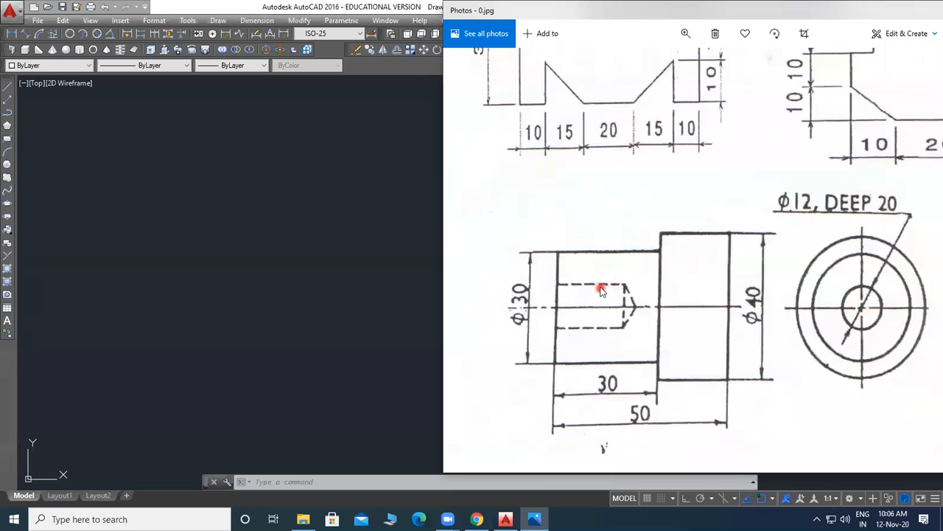
scroll(671, 320, "down", 1)
scroll(651, 324, "down", 3)
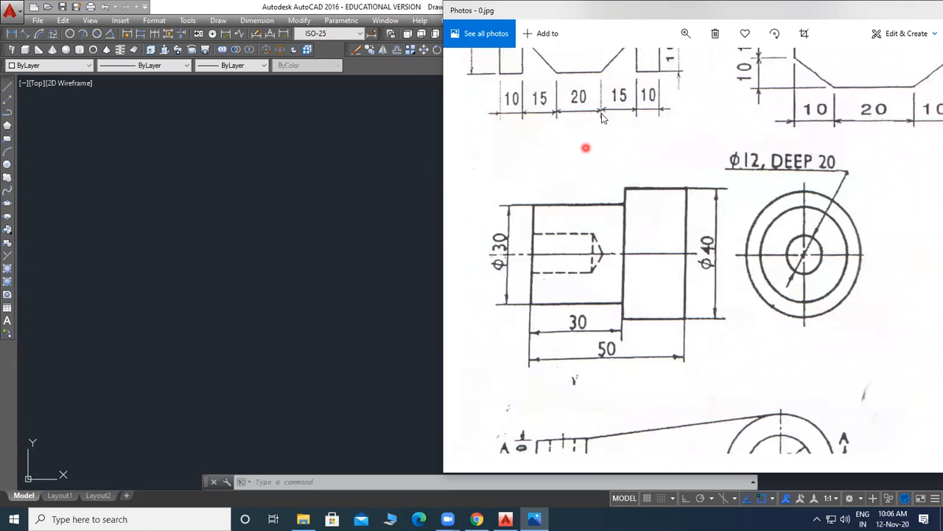
left_click_drag(687, 5, 751, 6)
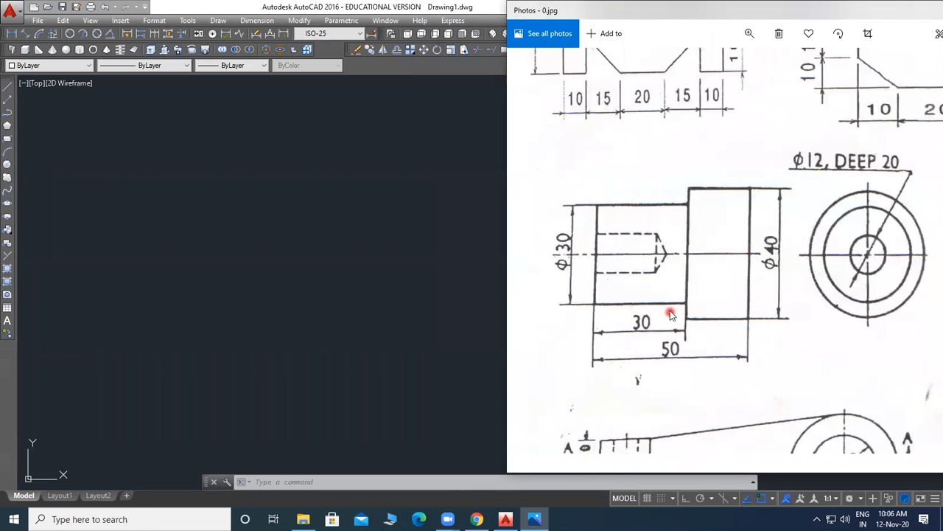
scroll(667, 313, "down", 4)
left_click_drag(733, 315, 716, 318)
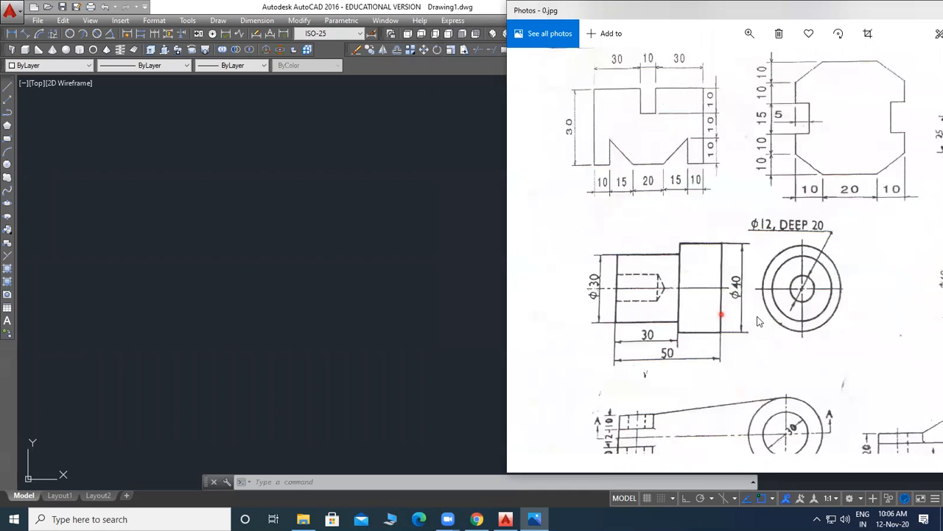
left_click_drag(791, 314, 757, 317)
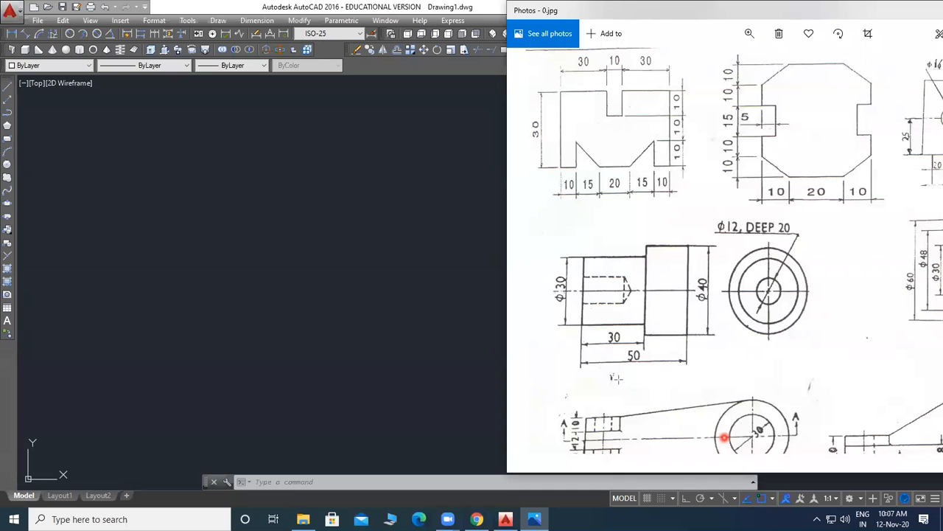
left_click_drag(513, 290, 884, 293)
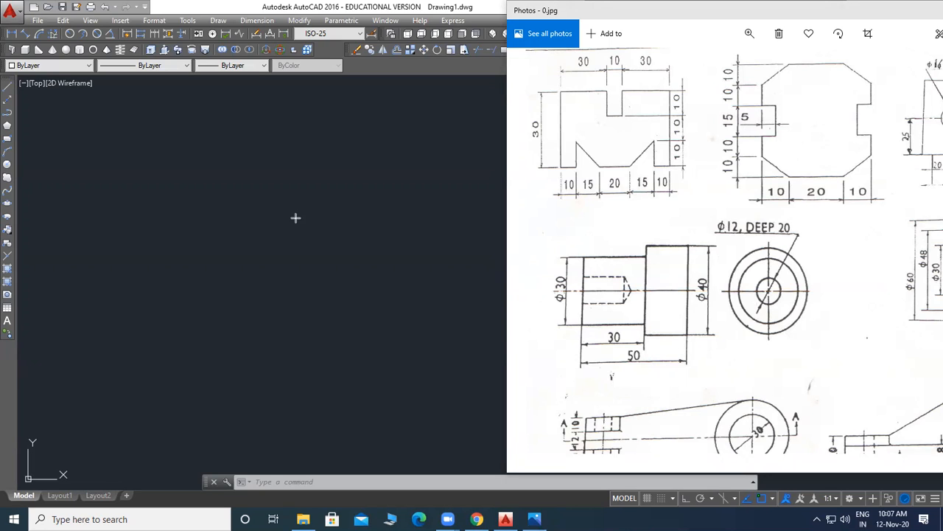
left_click(9, 102)
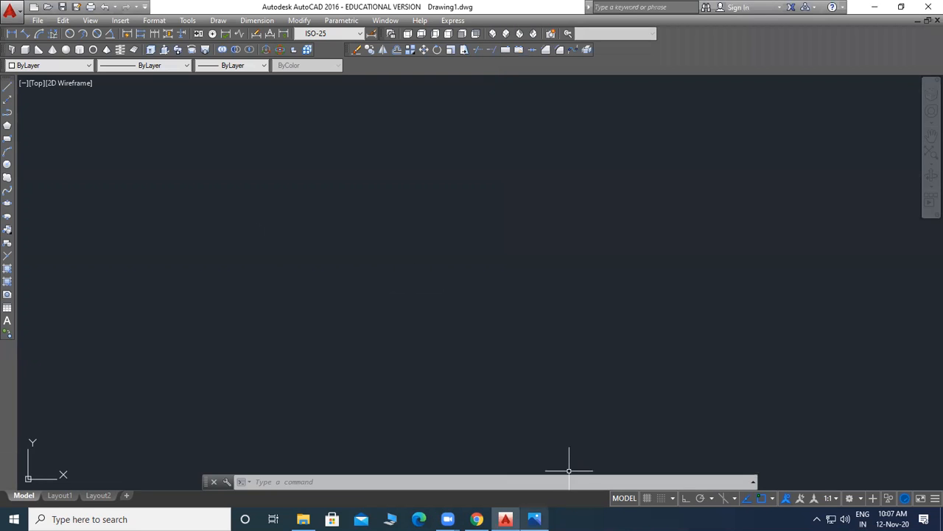
left_click(534, 519)
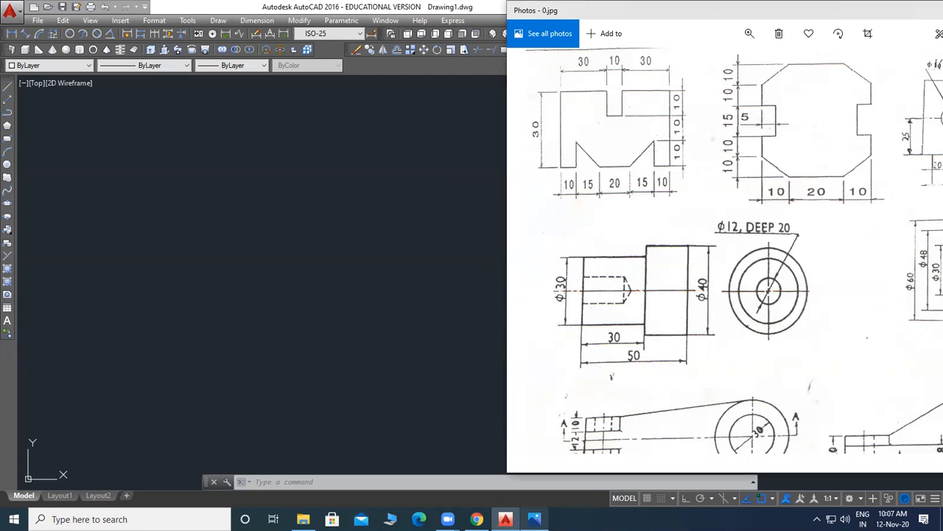
Attach raster image 0 from the AUTOCAD 2D folder to the drawing, placing it on-screen with scale factor 1.
left_click(125, 24)
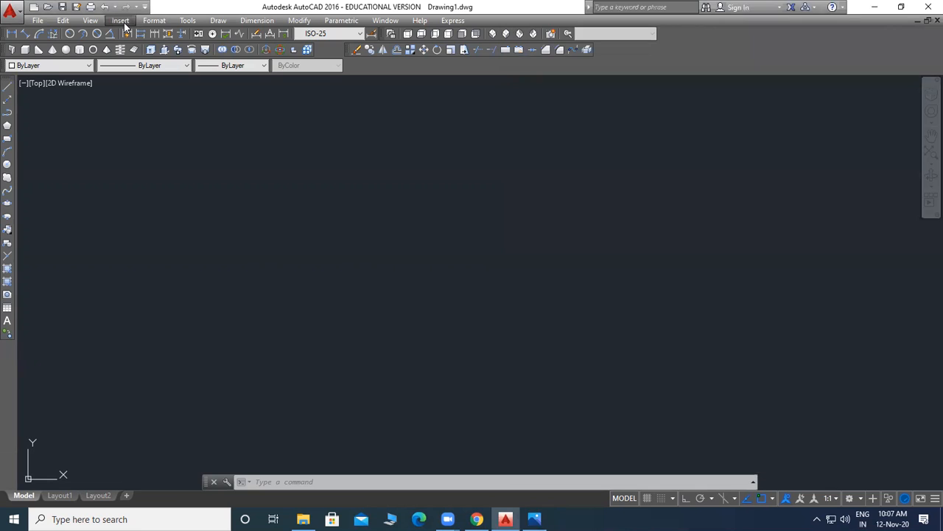
left_click(122, 21)
left_click(157, 111)
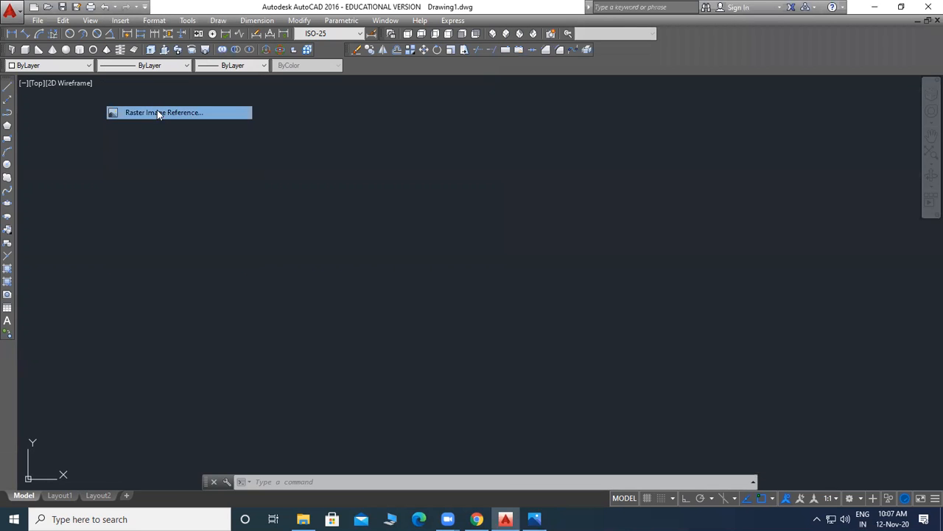
left_click(387, 184)
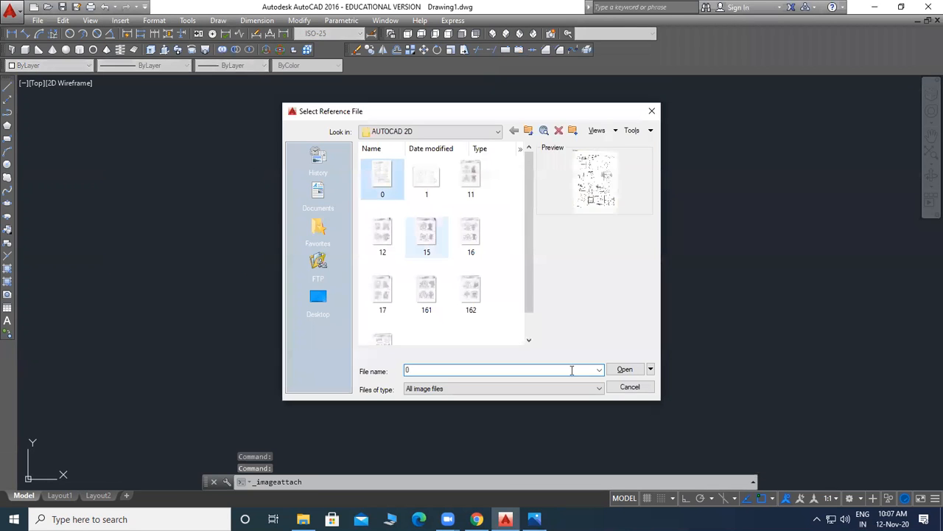
left_click(624, 368)
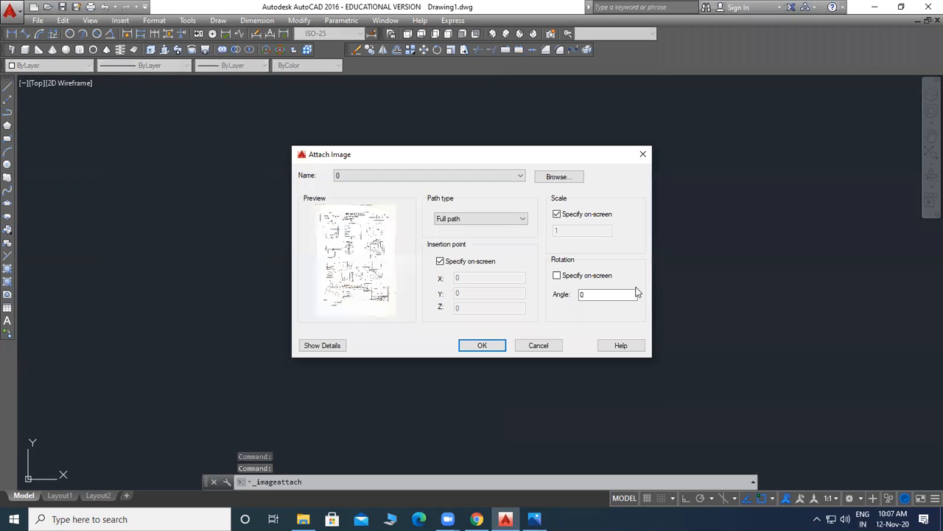
left_click(482, 344)
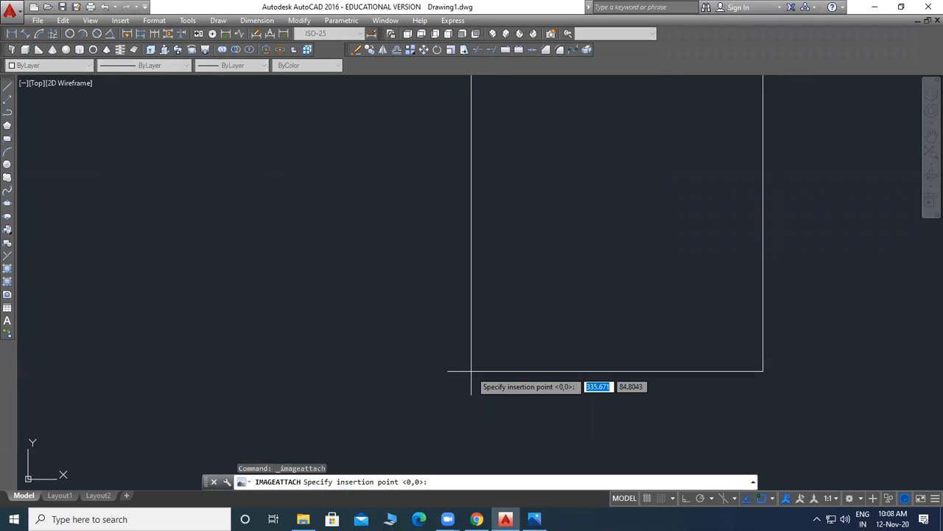
left_click(411, 425)
type("1")
key("Return")
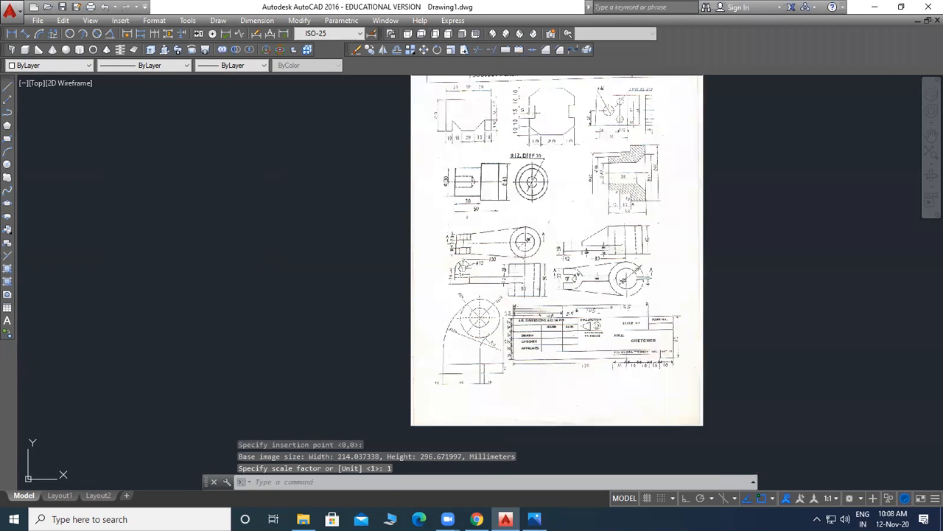
Examine the stepped shaft's views and dimensions in the attached image, keeping blank drawing space beside it.
scroll(582, 195, "up", 3)
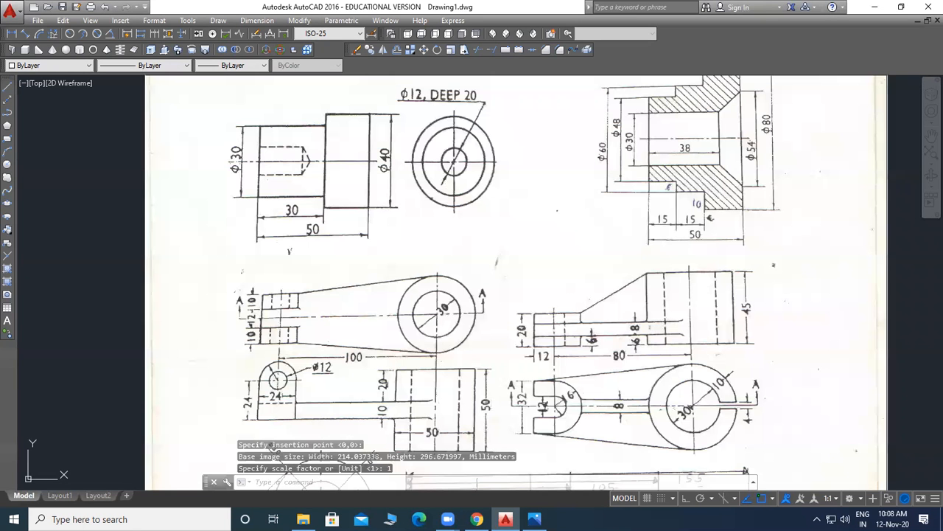
scroll(437, 314, "up", 2)
middle_click_drag(437, 314, 711, 265)
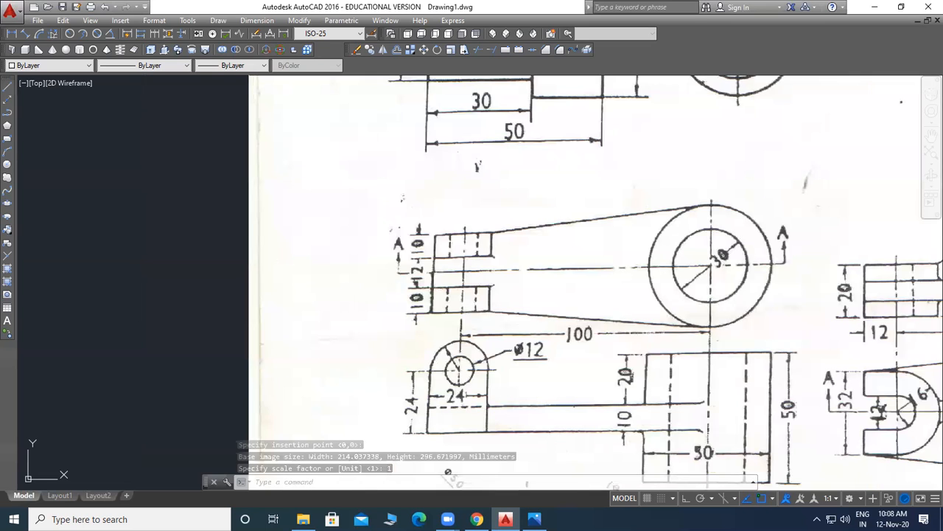
scroll(584, 224, "down", 3)
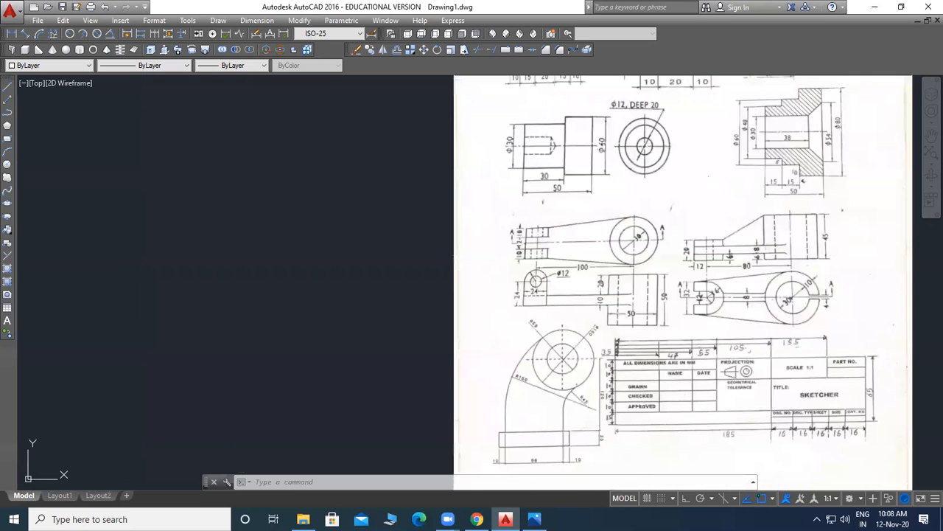
scroll(651, 102, "down", 2)
middle_click_drag(651, 103, 637, 215)
scroll(637, 216, "up", 6)
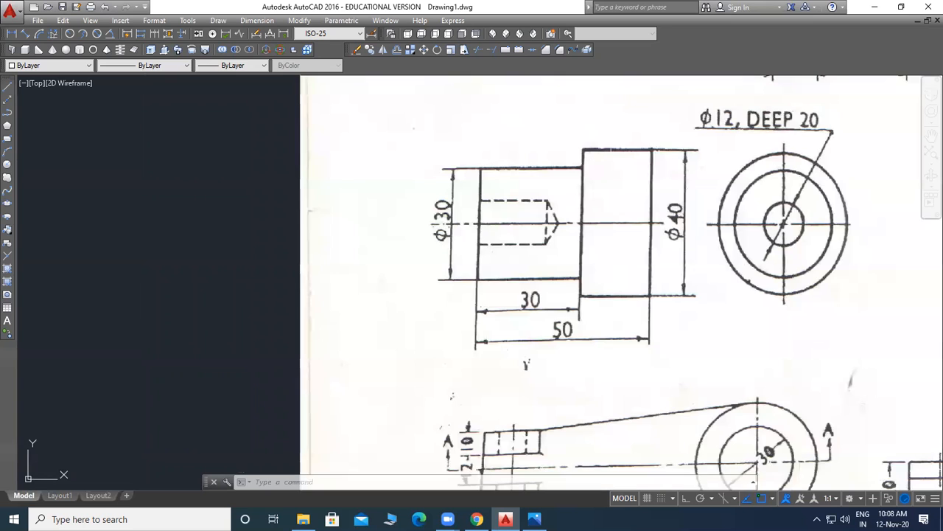
scroll(472, 289, "down", 2)
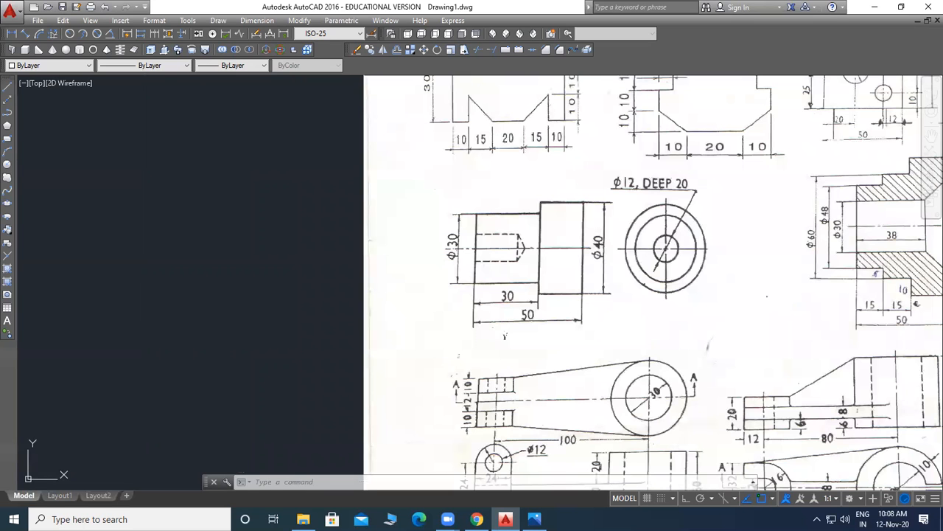
scroll(462, 209, "up", 2)
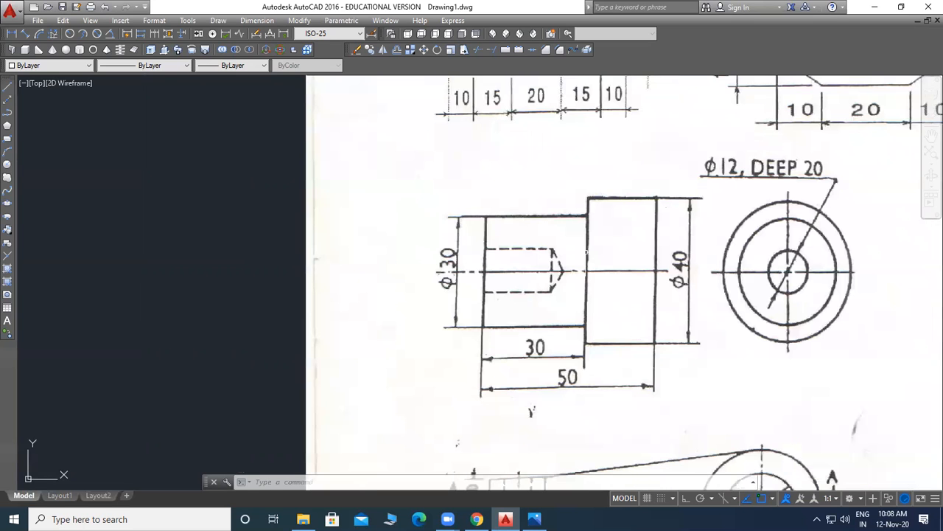
middle_click_drag(587, 252, 732, 254)
scroll(633, 309, "down", 2)
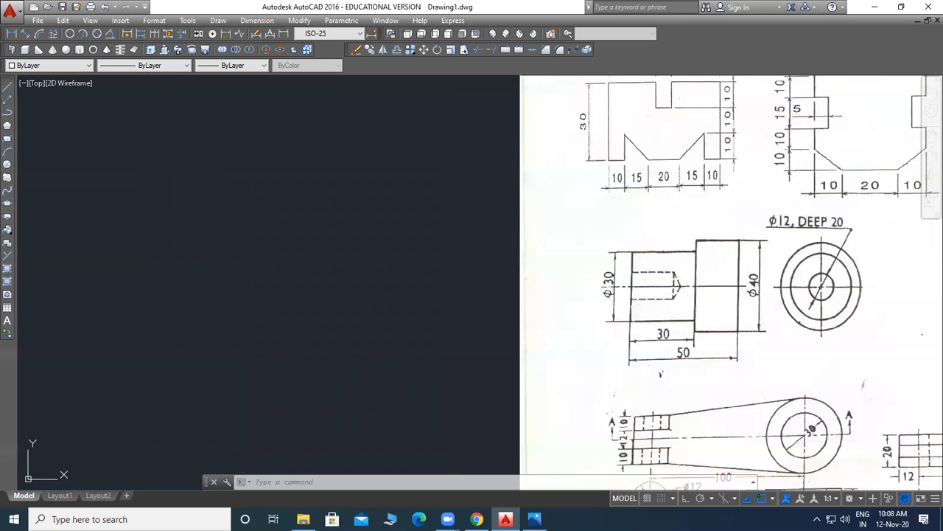
scroll(874, 287, "up", 2)
scroll(743, 291, "down", 2)
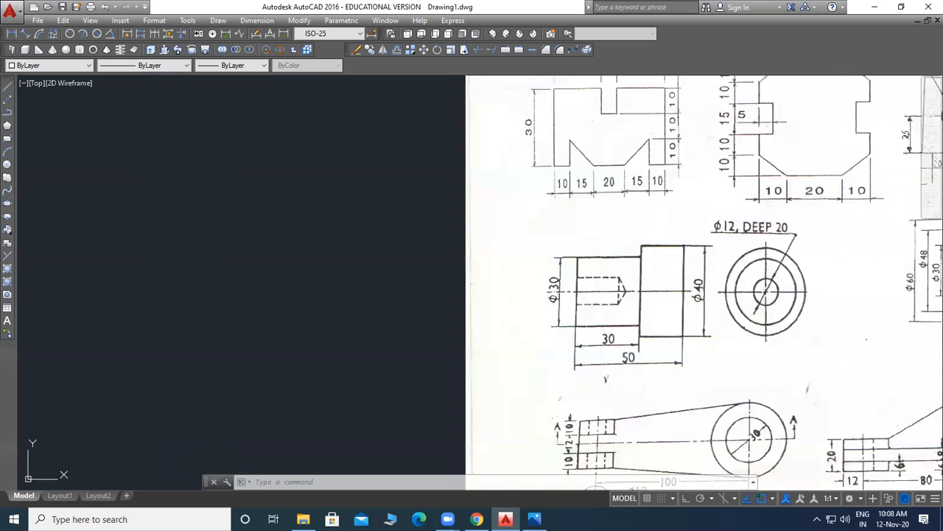
middle_click_drag(743, 291, 744, 254)
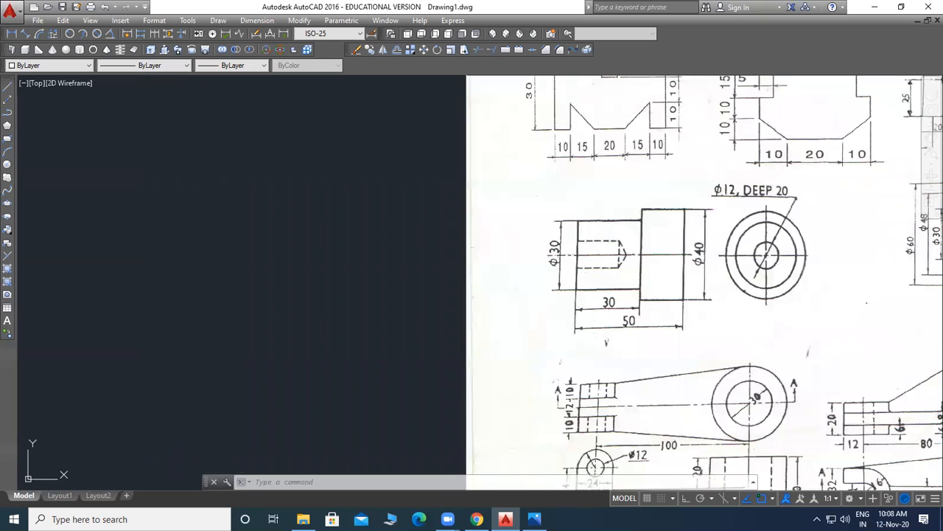
scroll(703, 300, "up", 2)
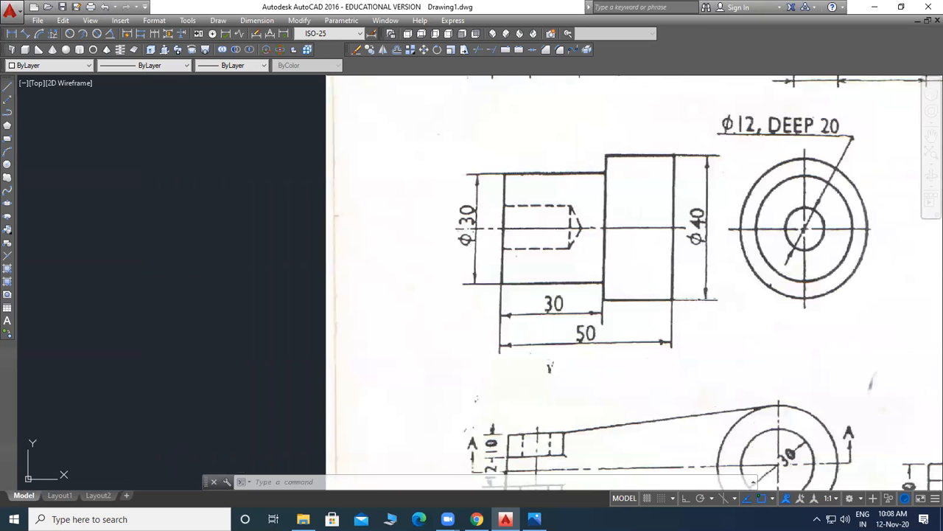
left_click_drag(476, 240, 495, 235)
middle_click_drag(399, 275, 437, 278)
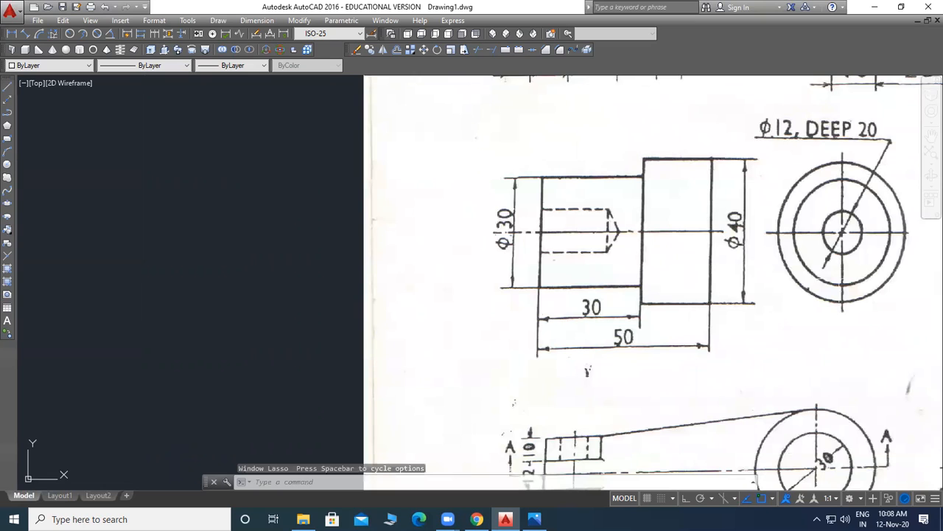
Turn on Ortho mode and dock the command line below the drawing area.
left_click(7, 99)
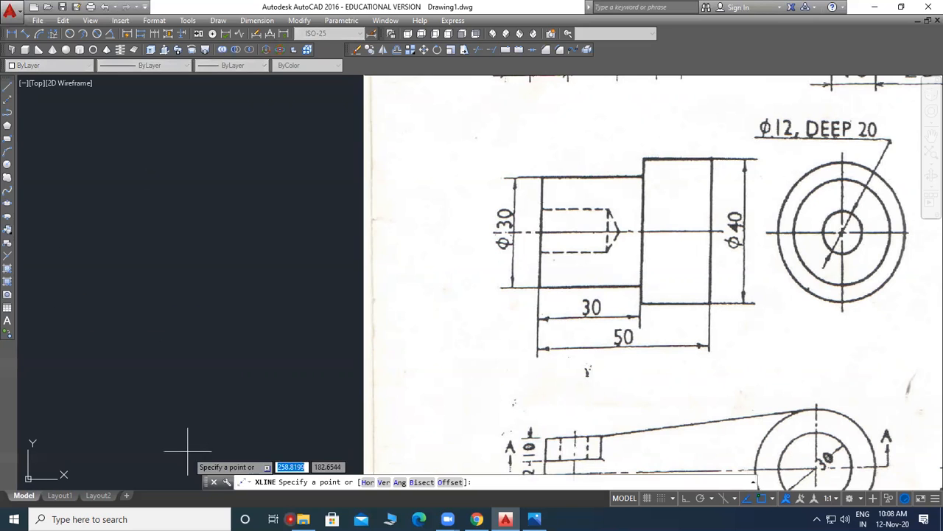
left_click(687, 501)
left_click_drag(202, 483, 188, 498)
key("Escape")
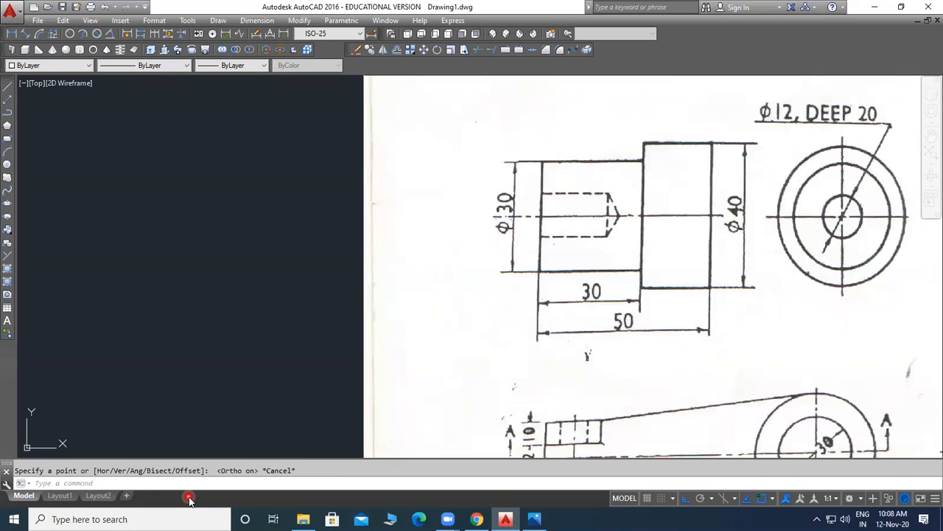
Draw a horizontal construction line through the blank space beside the image, at about the height of the shaft's axis.
left_click(9, 107)
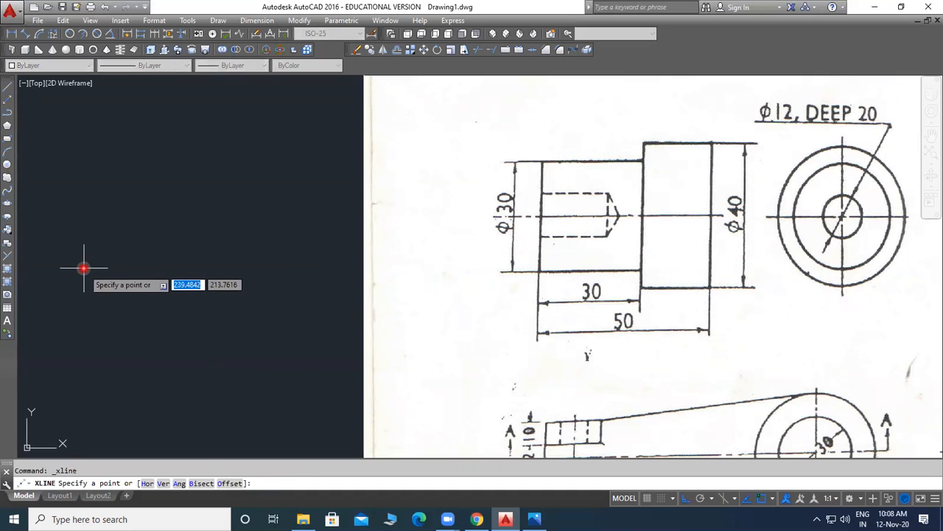
left_click(77, 250)
left_click(304, 272)
key("Return")
middle_click_drag(421, 190, 581, 214)
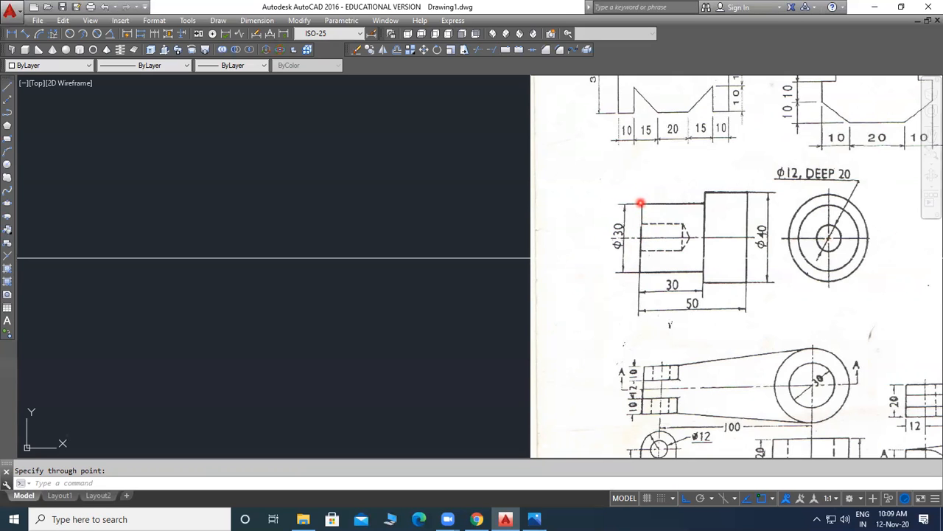
left_click(8, 92)
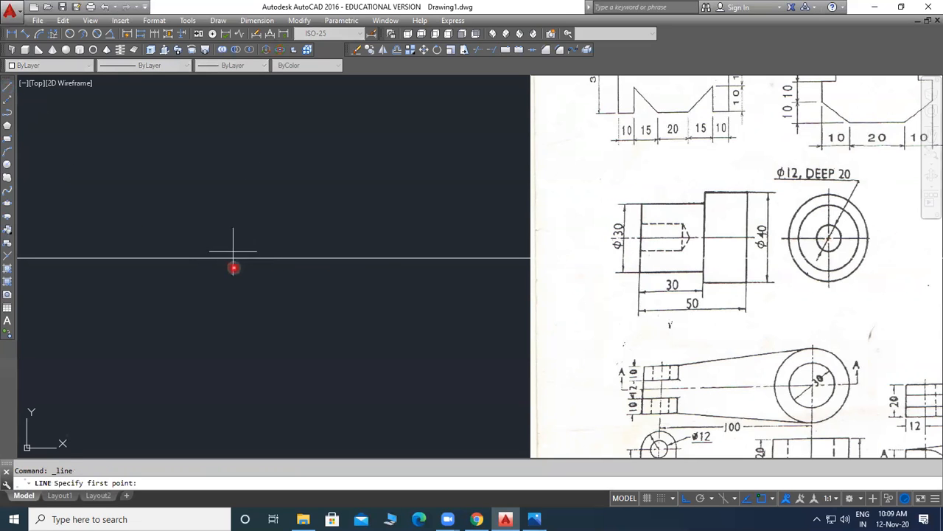
left_click(233, 259)
scroll(264, 199, "up", 3)
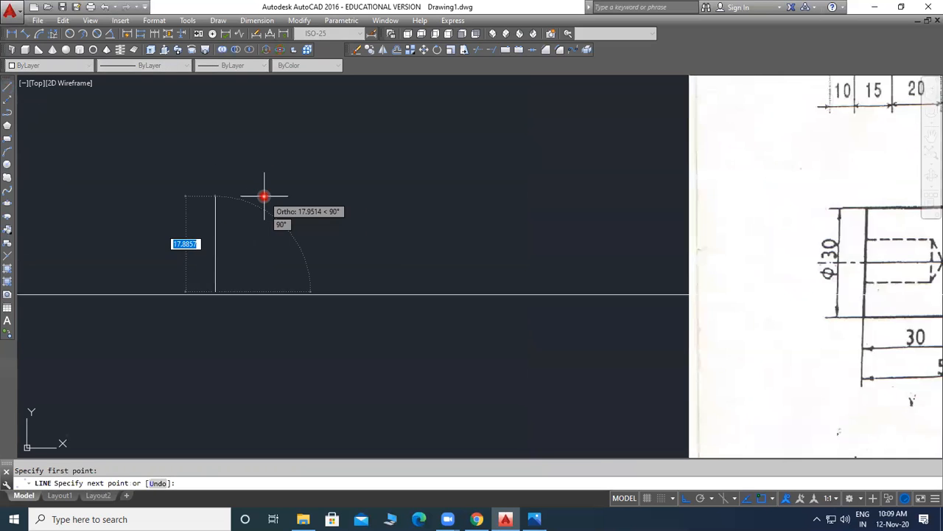
scroll(266, 202, "down", 3)
key("Escape")
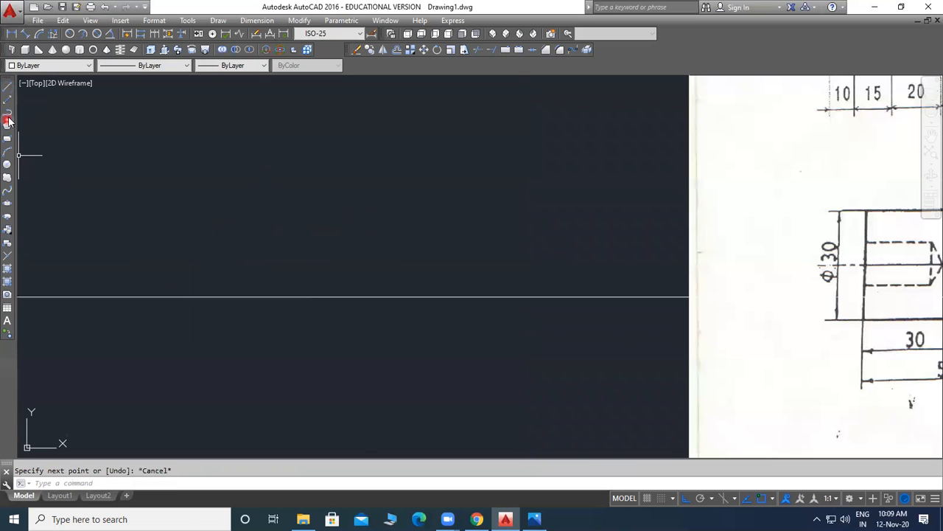
Draw a 15 mm vertical line upward from the horizontal construction line as the shaft's end face.
left_click(8, 88)
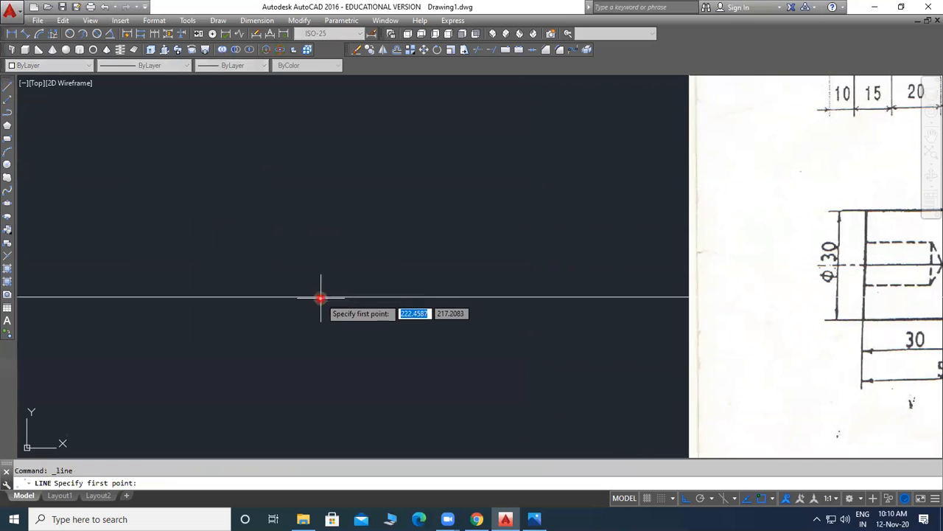
left_click(294, 296)
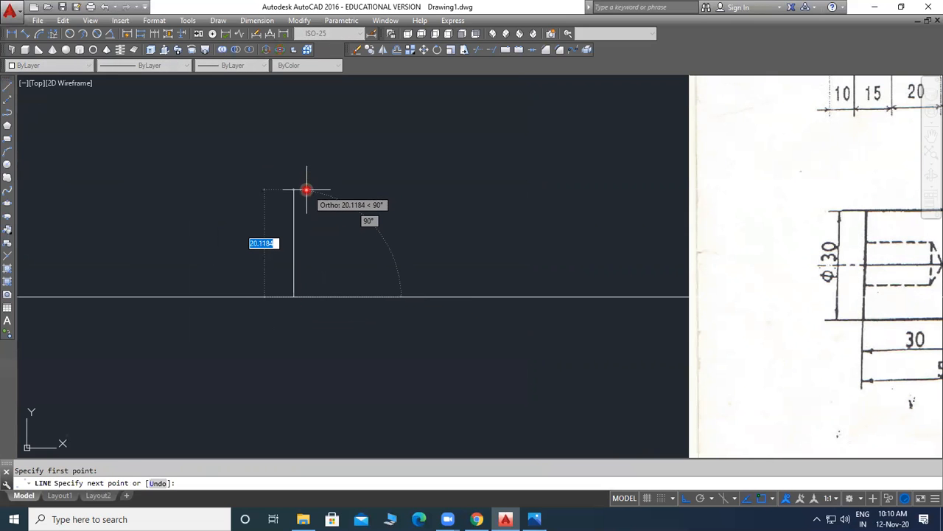
type("1")
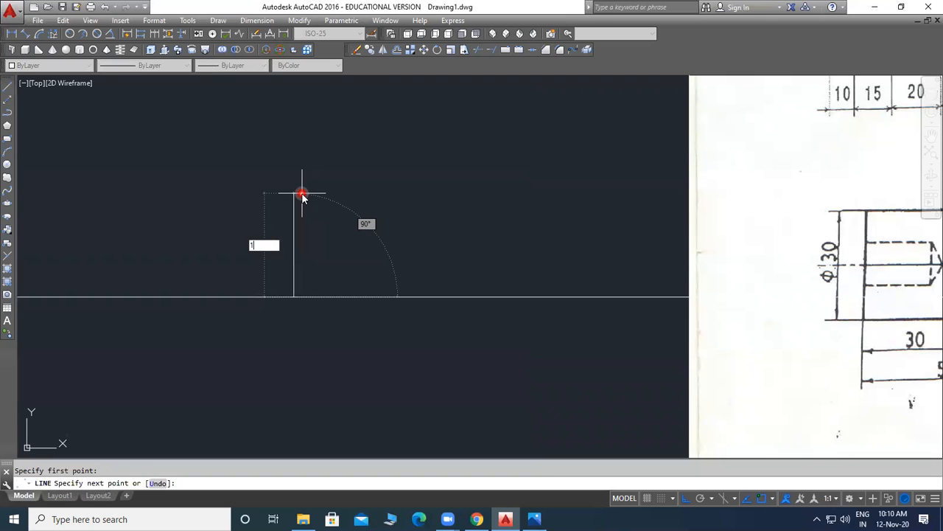
type("5")
key("Return")
key("Return")
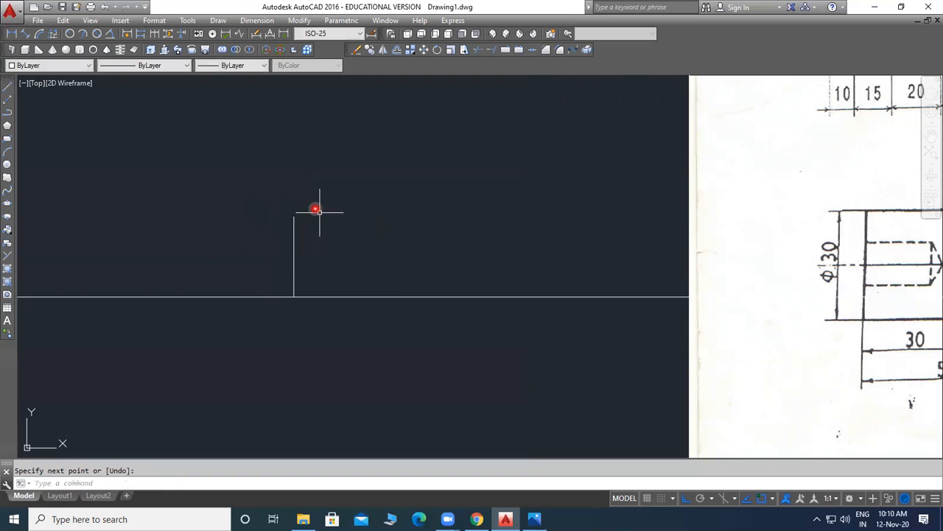
Examine the shaft's smaller-diameter section and its length dimension in the reference image.
scroll(228, 259, "down", 4)
scroll(283, 259, "up", 2)
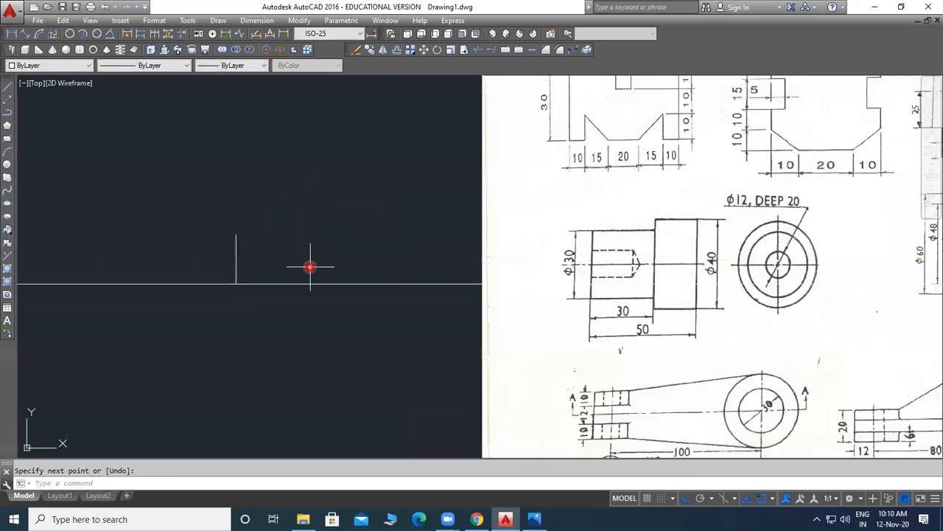
left_click(480, 228)
left_click(508, 232)
left_click_drag(488, 228, 465, 228)
left_click(515, 233)
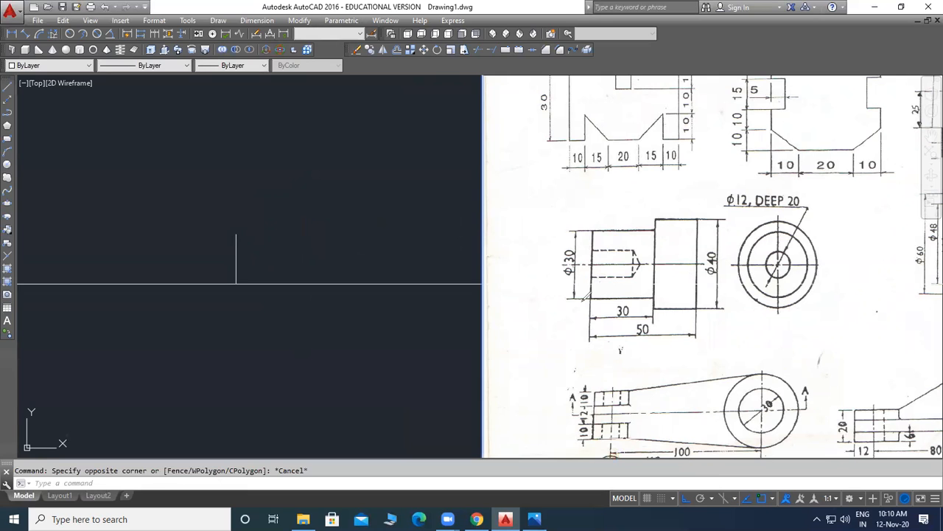
left_click_drag(589, 298, 655, 297)
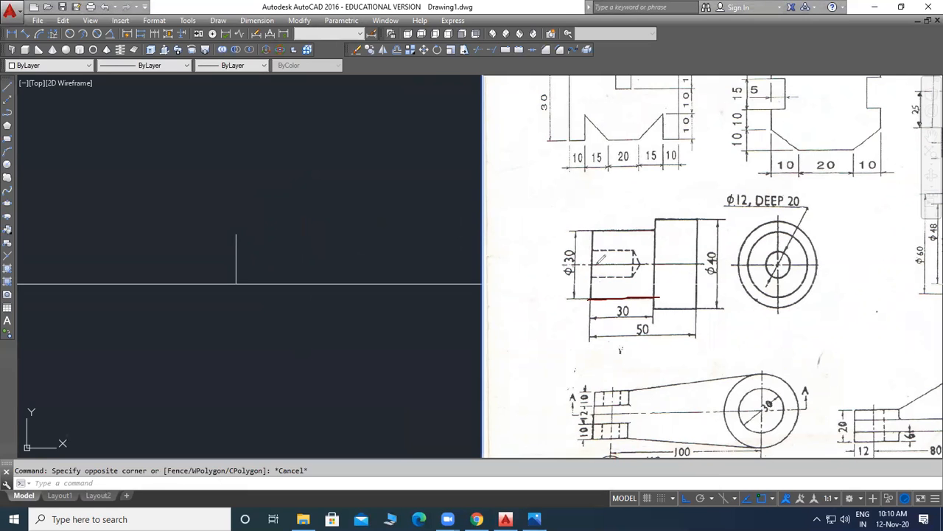
left_click_drag(589, 266, 588, 297)
mouse_move(621, 230)
left_mouse_down()
mouse_move(655, 229)
mouse_move(647, 258)
mouse_move(592, 264)
left_mouse_up()
Draw a 30 mm horizontal line to the right from the upper end of the 15 mm vertical line.
left_click(8, 87)
left_click(236, 234)
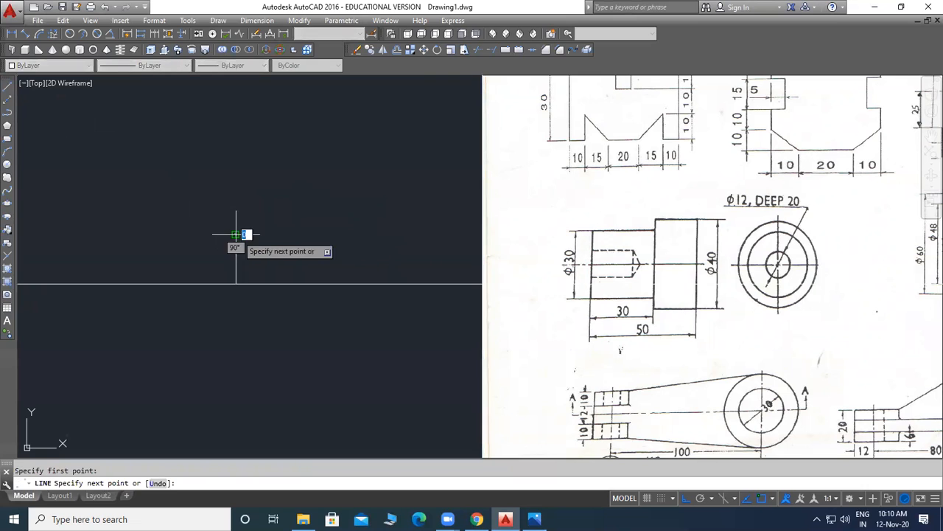
type("30")
key("Return")
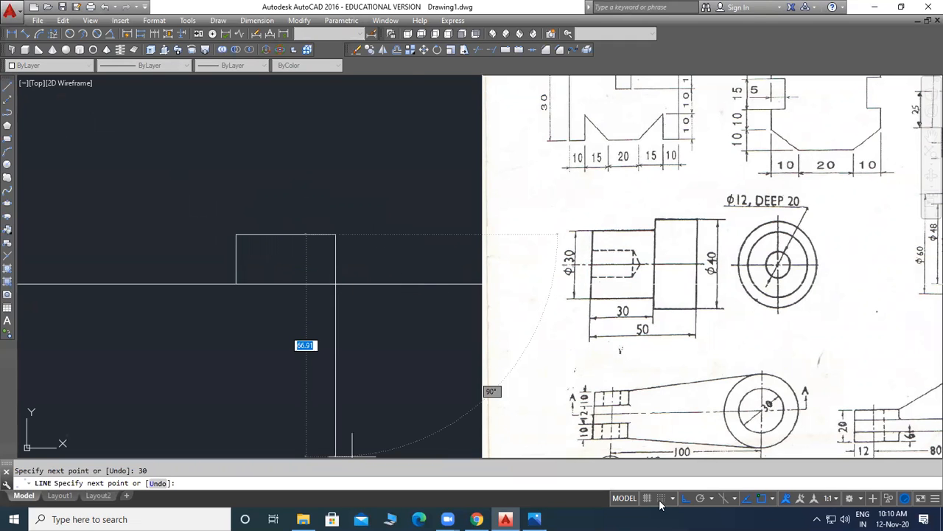
Enable all object snap modes and end the line with a vertical segment down to the construction line.
left_click(770, 499)
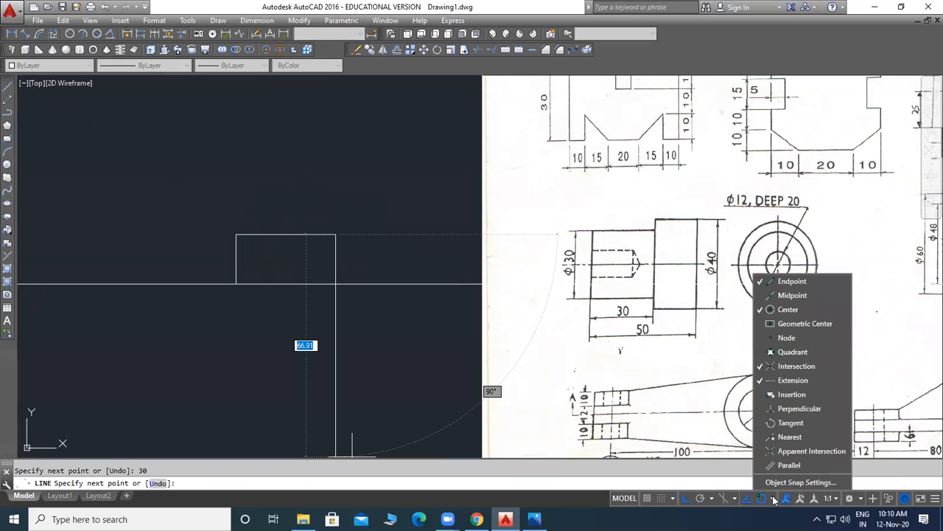
left_click(801, 483)
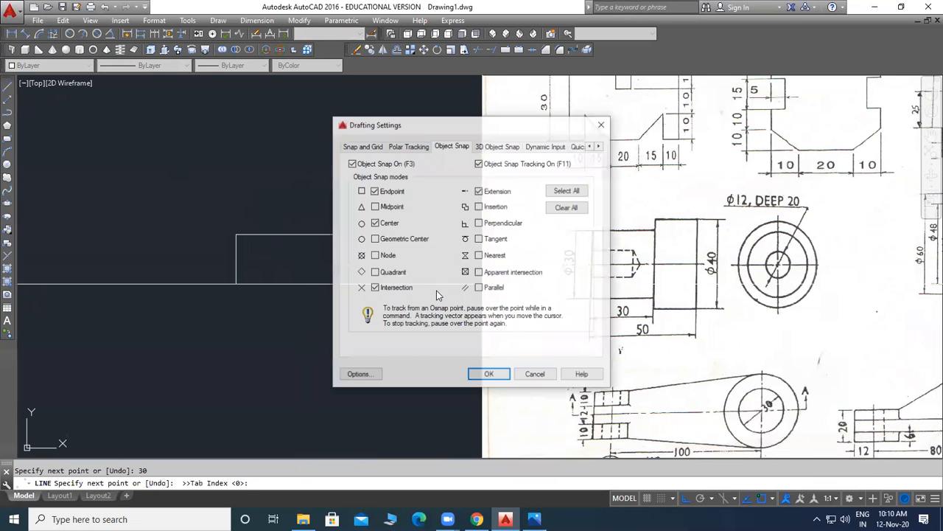
left_click(566, 192)
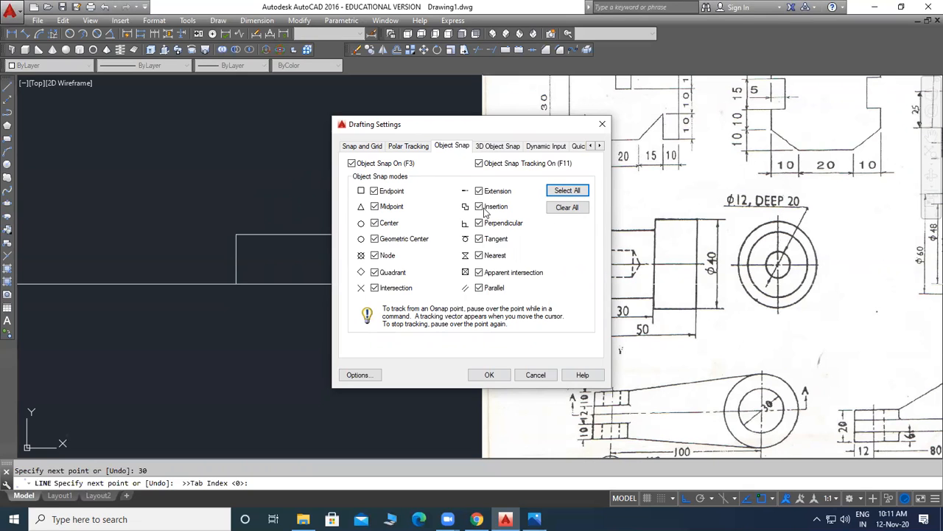
left_click(487, 375)
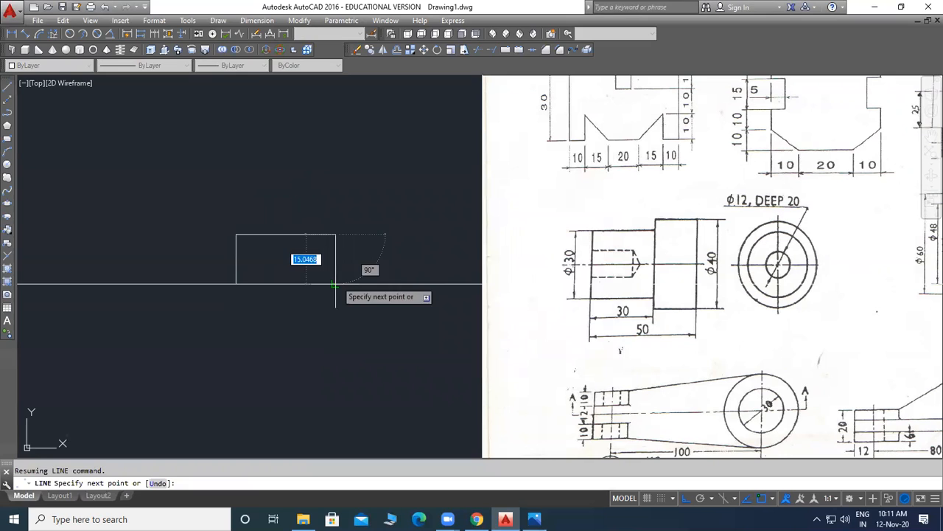
left_click(335, 284)
key("Return")
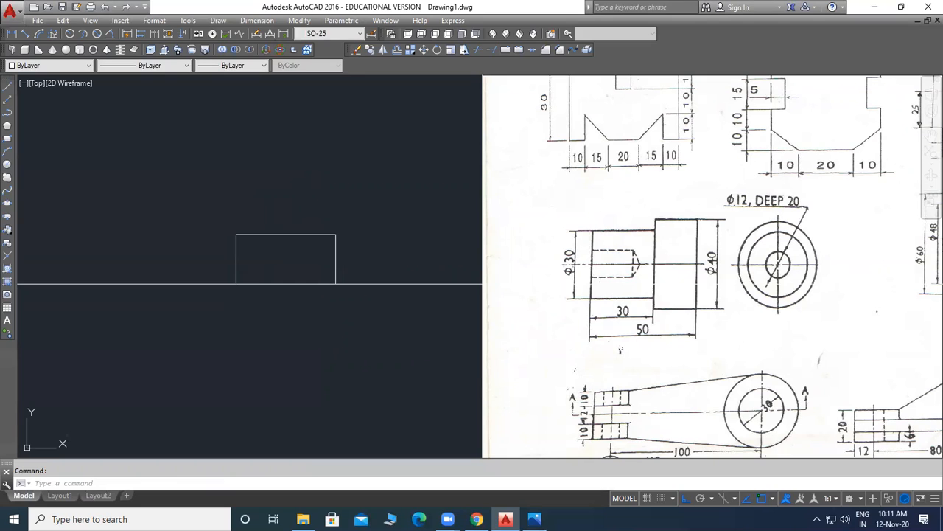
Examine the shaft's two diameters and two length dimensions in the reference image to work out the larger section's step height and width.
left_click_drag(654, 265, 697, 218)
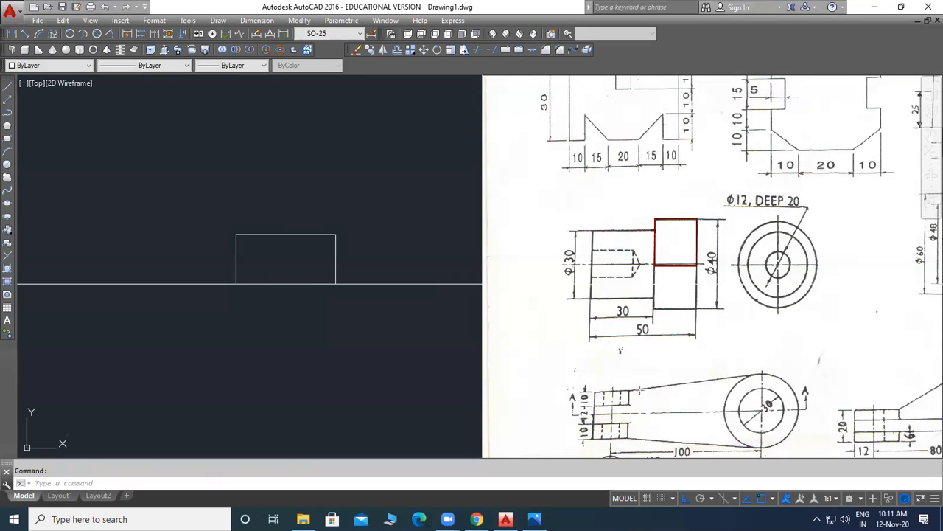
left_click_drag(591, 231, 591, 267)
left_click_drag(721, 218, 717, 265)
left_click_drag(654, 266, 657, 216)
left_click_drag(652, 264, 655, 218)
left_click_drag(591, 232, 589, 263)
left_click_drag(655, 267, 653, 224)
left_click_drag(654, 230, 654, 220)
left_click_drag(656, 218, 699, 217)
left_click_drag(589, 336, 699, 335)
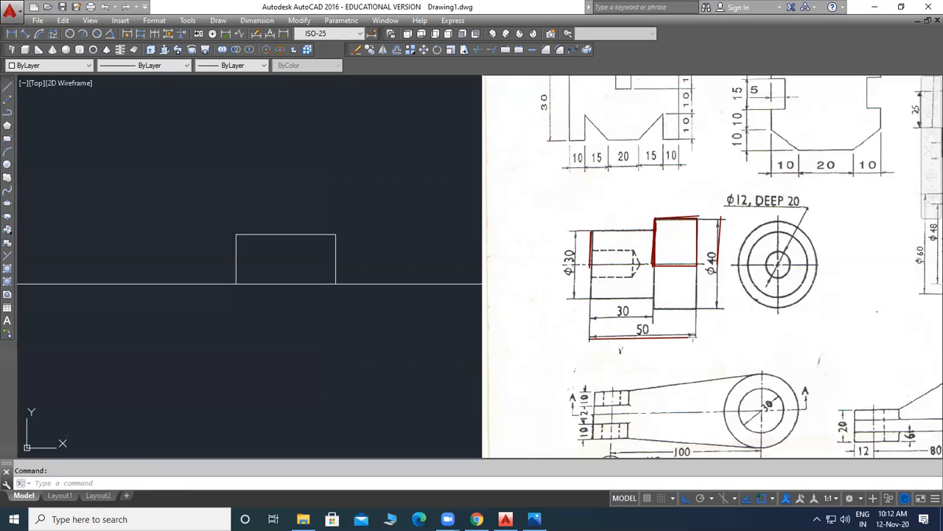
left_click_drag(591, 317, 661, 315)
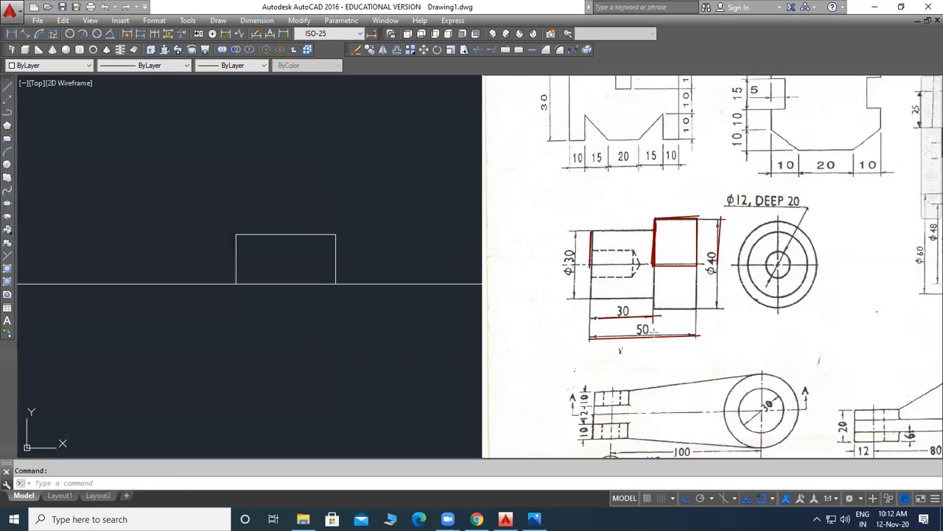
left_click_drag(589, 337, 699, 337)
mouse_move(334, 213)
left_mouse_down()
mouse_move(394, 209)
mouse_move(395, 283)
left_mouse_up()
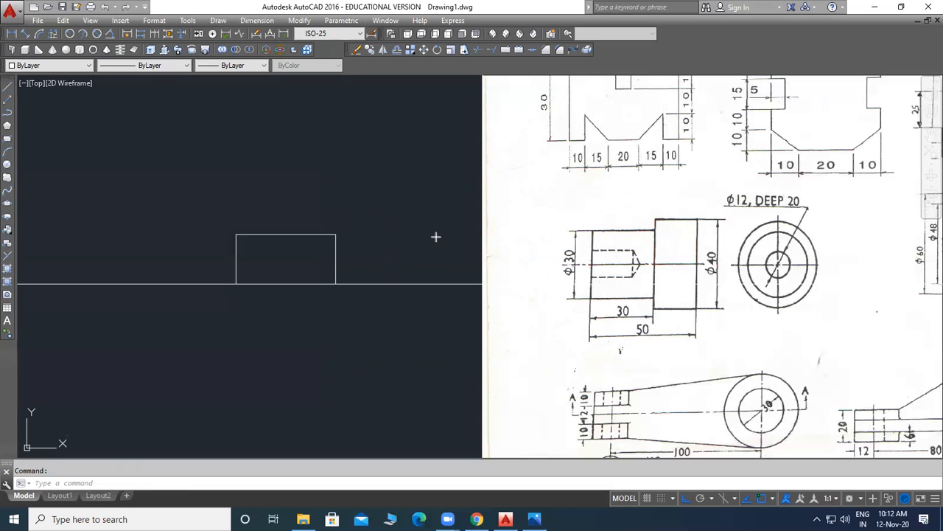
Draw the larger section's upper half from the first section's upper-right corner: 5 mm up, 20 mm right, then down to the construction line.
left_click(8, 87)
left_click(335, 234)
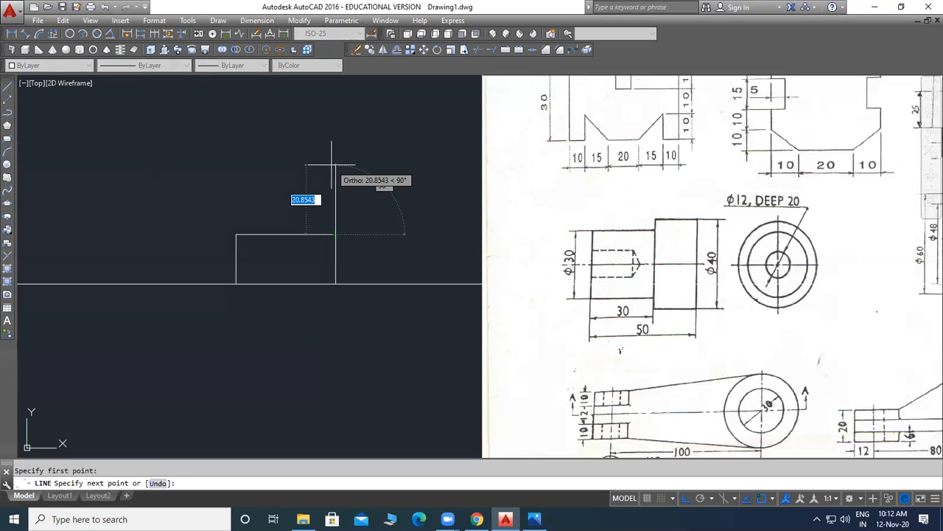
type("5")
key("Return")
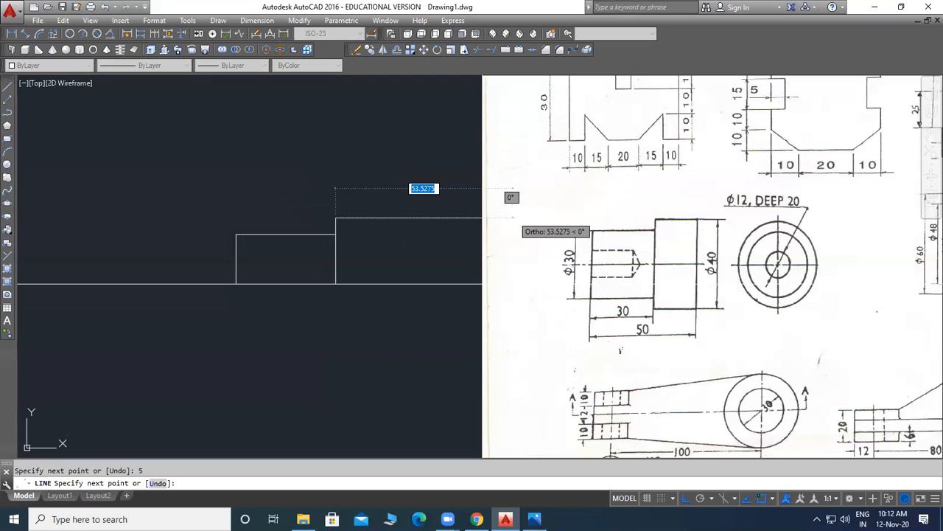
type("20")
key("Return")
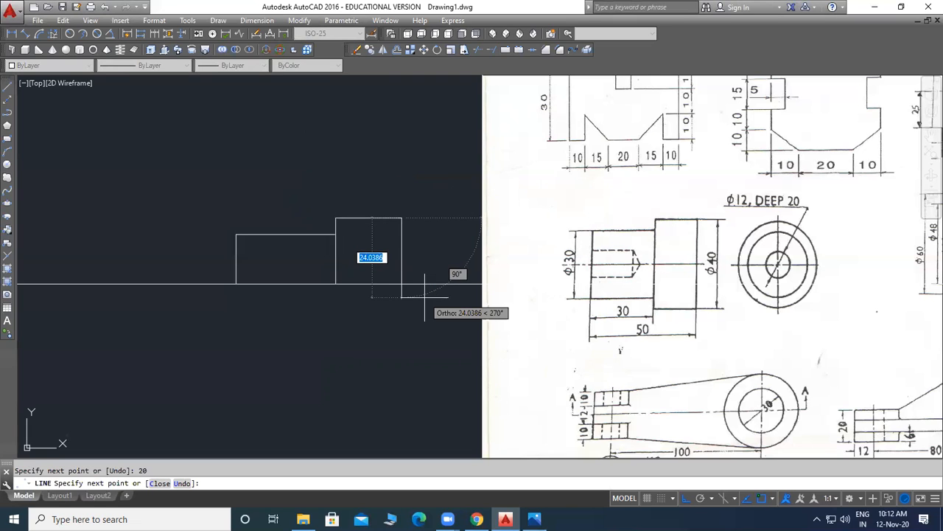
left_click(402, 283)
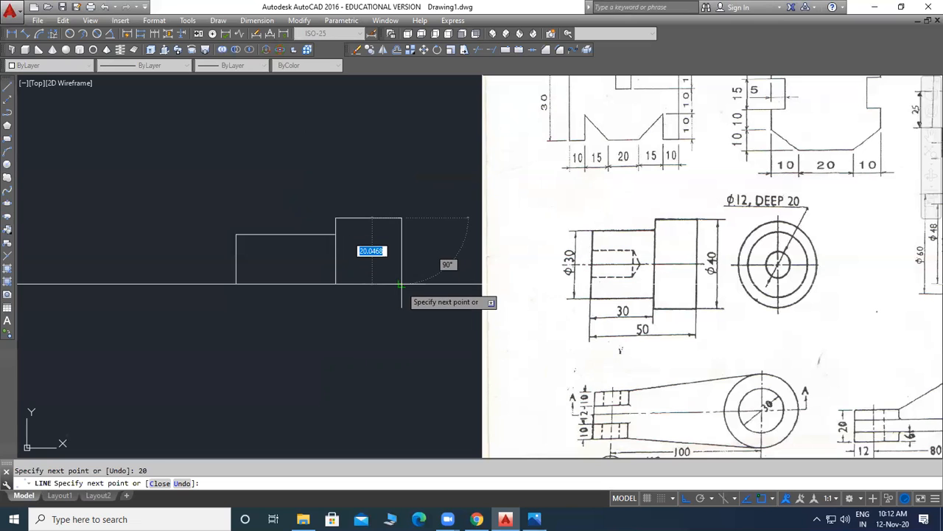
key("Return")
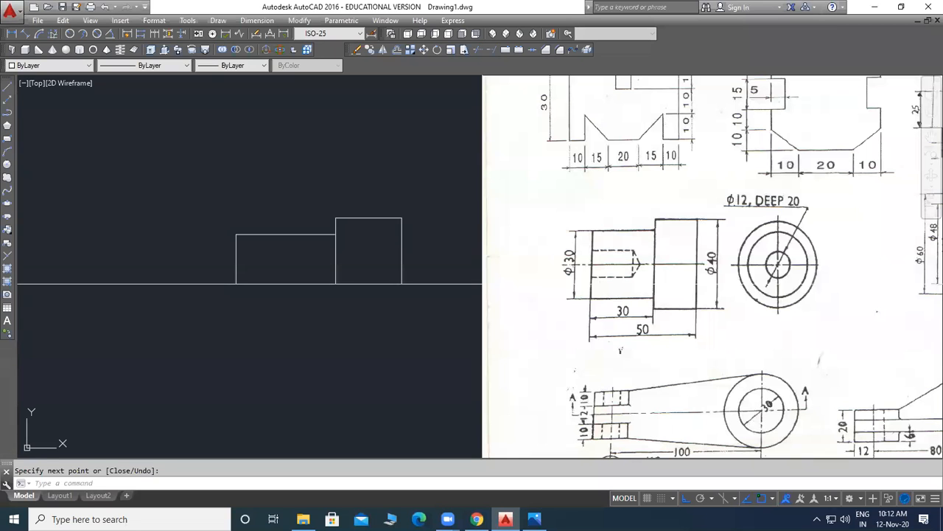
Dock the Modify toolbar vertically on the side of the drawing area opposite the Draw toolbar.
left_click(648, 214)
left_click(560, 261)
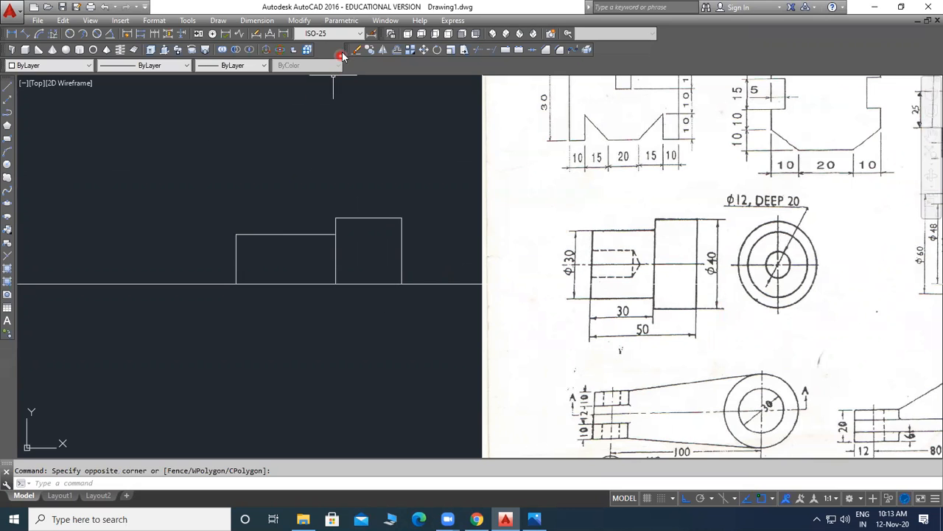
left_click_drag(346, 50, 907, 160)
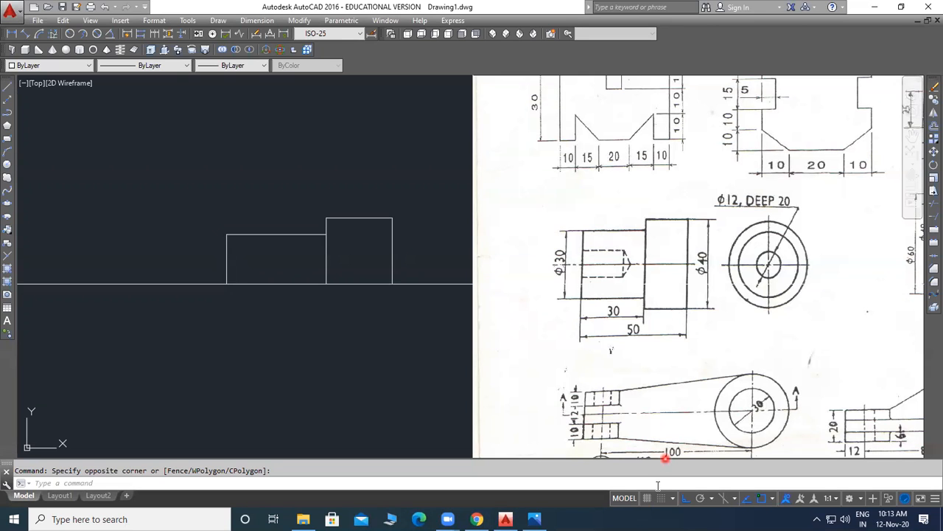
Examine how the shaft's upper and lower halves correspond about the centre axis in the reference image.
left_click_drag(536, 264, 852, 264)
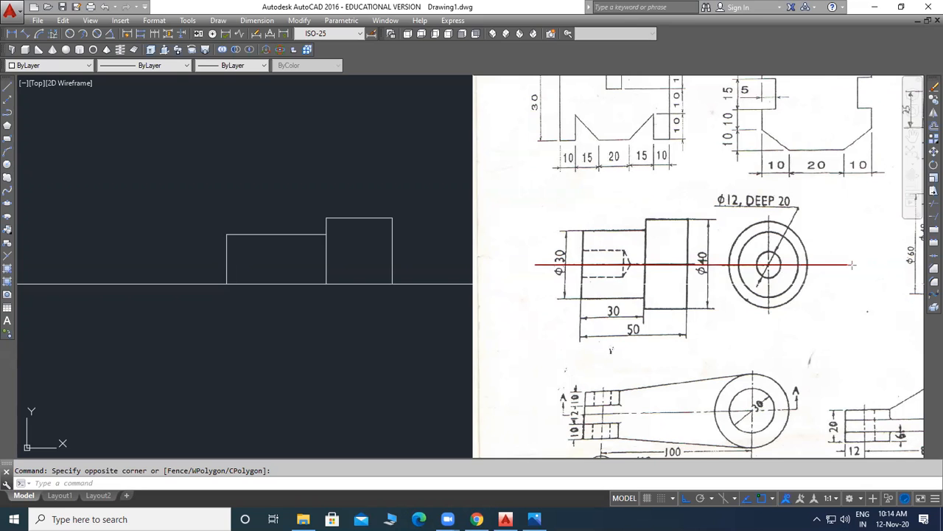
mouse_move(578, 233)
left_mouse_down()
mouse_move(591, 247)
mouse_move(688, 204)
left_mouse_up()
left_click_drag(589, 287, 678, 283)
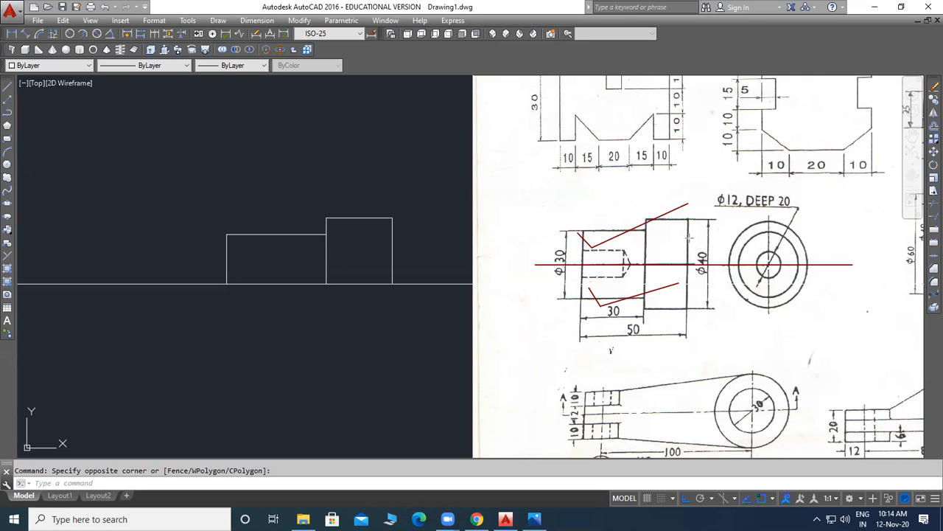
left_click_drag(677, 228, 693, 241)
mouse_move(686, 333)
left_mouse_down()
mouse_move(678, 313)
mouse_move(696, 355)
mouse_move(706, 299)
left_mouse_up()
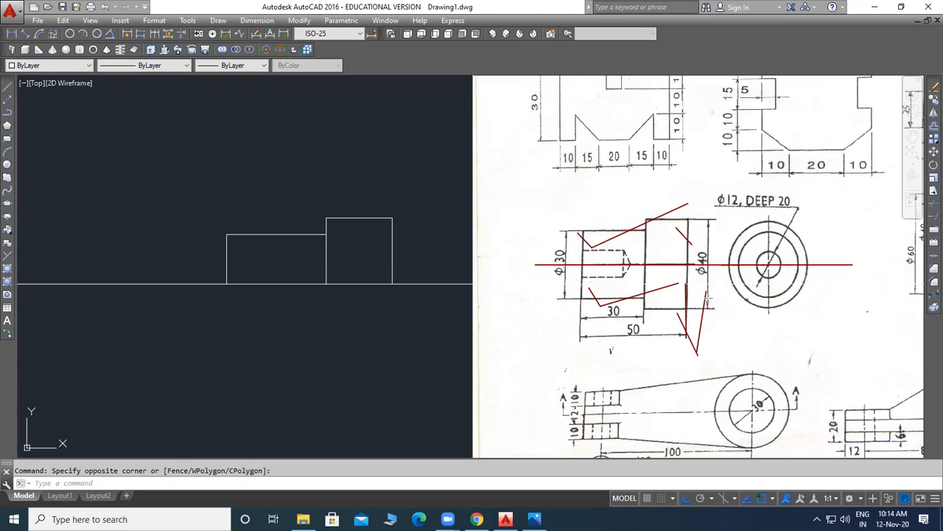
key("ctrl+z")
key("ctrl+z")
key("ctrl+z")
key("ctrl+z")
key("ctrl+z")
key("ctrl+z")
key("ctrl+z")
key("ctrl+z")
key("ctrl+z")
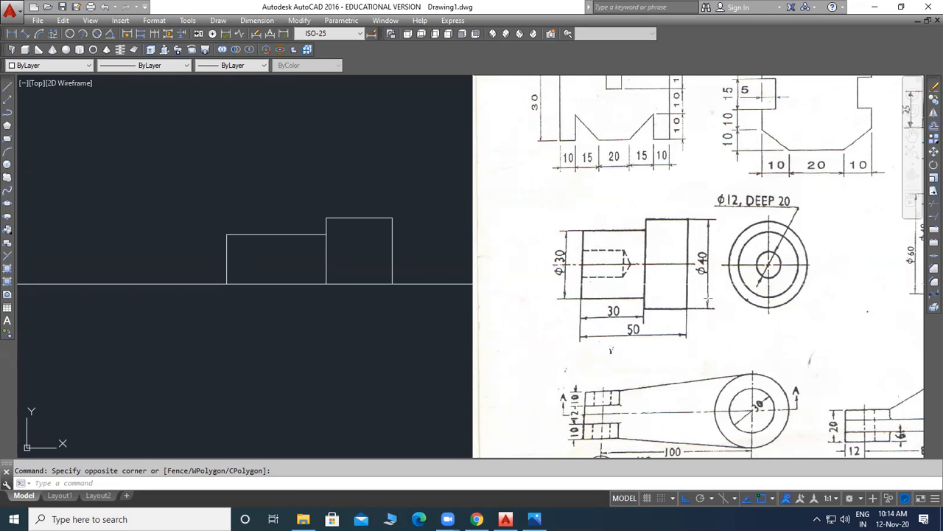
mouse_move(574, 230)
left_mouse_down()
mouse_move(586, 245)
mouse_move(667, 225)
mouse_move(636, 245)
mouse_move(657, 253)
left_mouse_up()
mouse_move(694, 214)
left_mouse_down()
mouse_move(662, 253)
mouse_move(636, 315)
mouse_move(662, 301)
left_mouse_up()
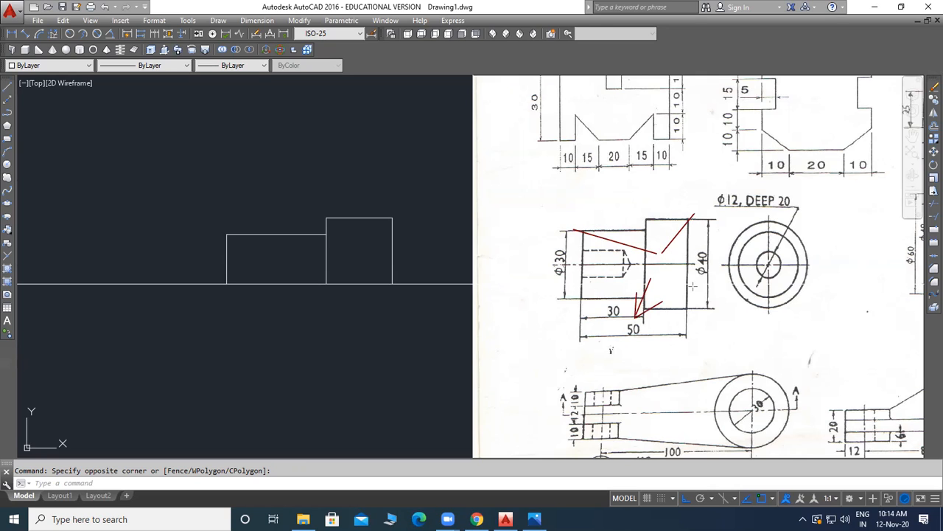
key("ctrl+z")
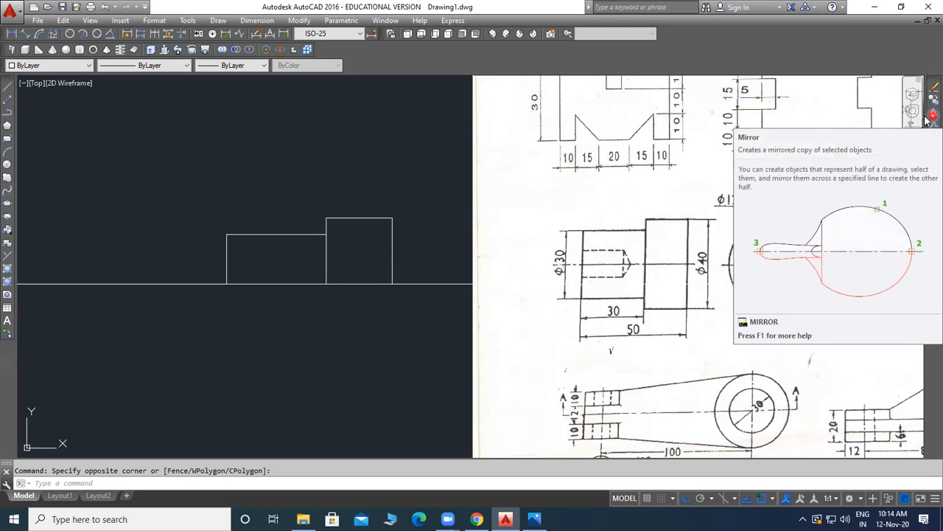
Mirror the shaft's upper-half profile about the horizontal construction line, keeping the source objects.
left_click(931, 117)
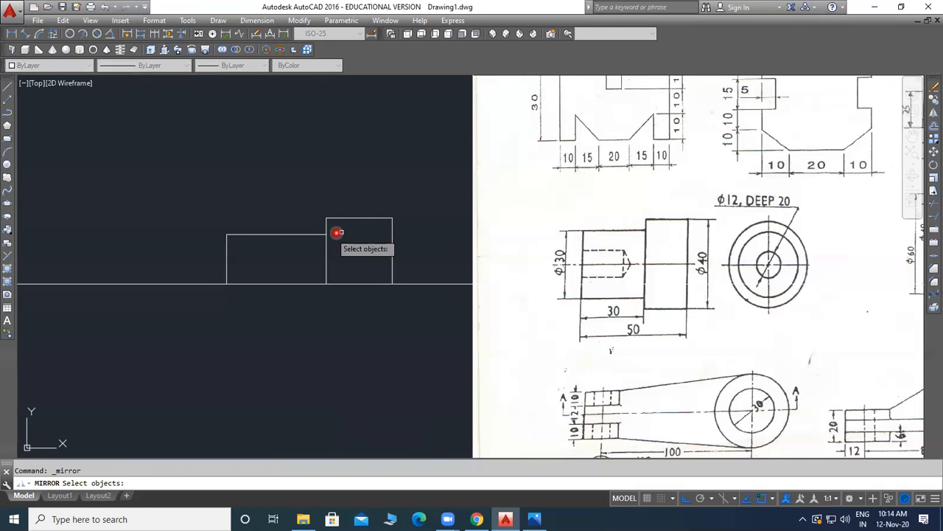
left_click(425, 190)
left_click(228, 263)
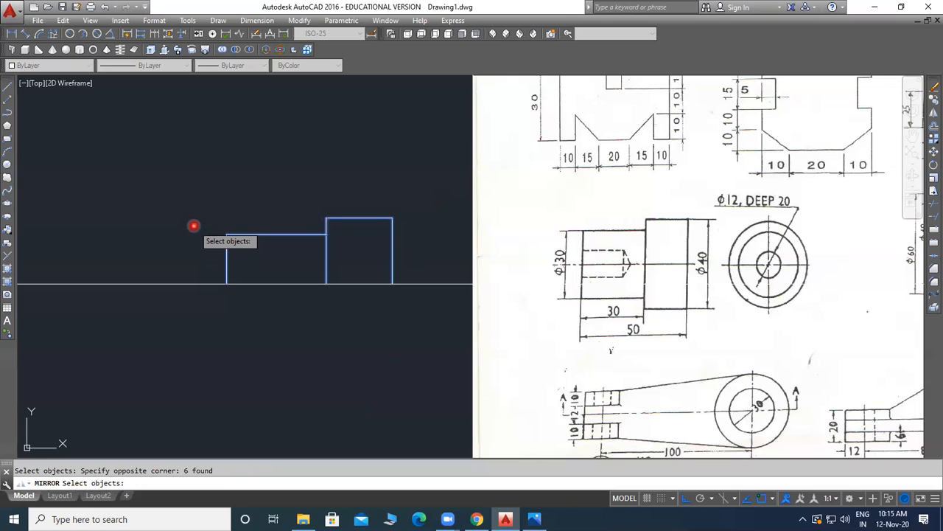
key("Return")
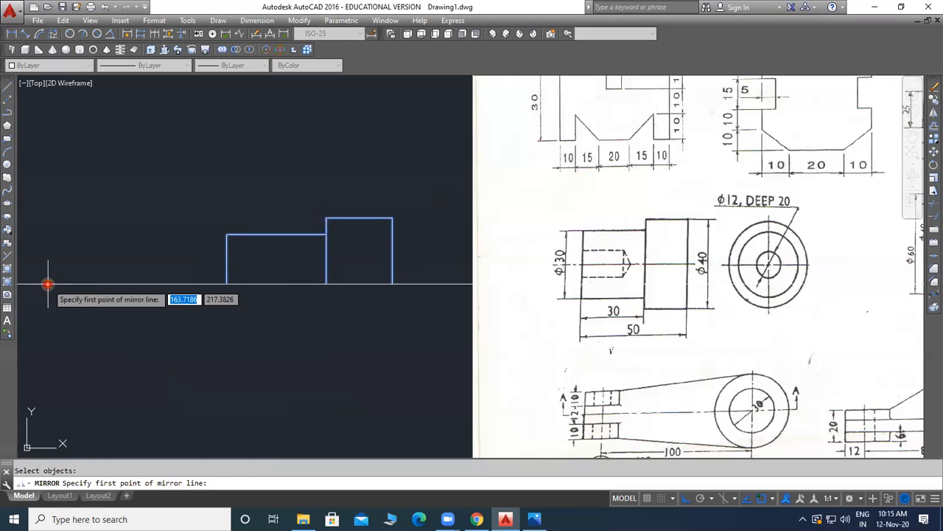
left_click(133, 282)
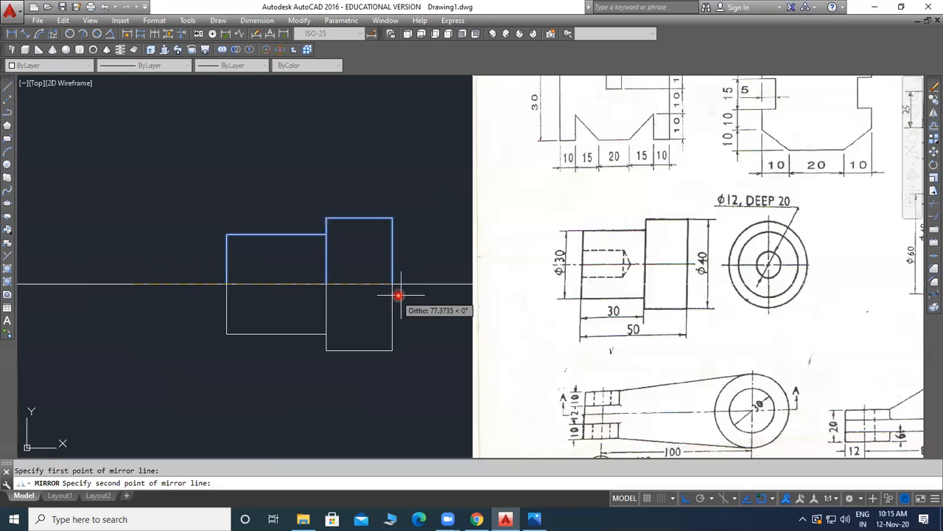
left_click(454, 284)
key("Return")
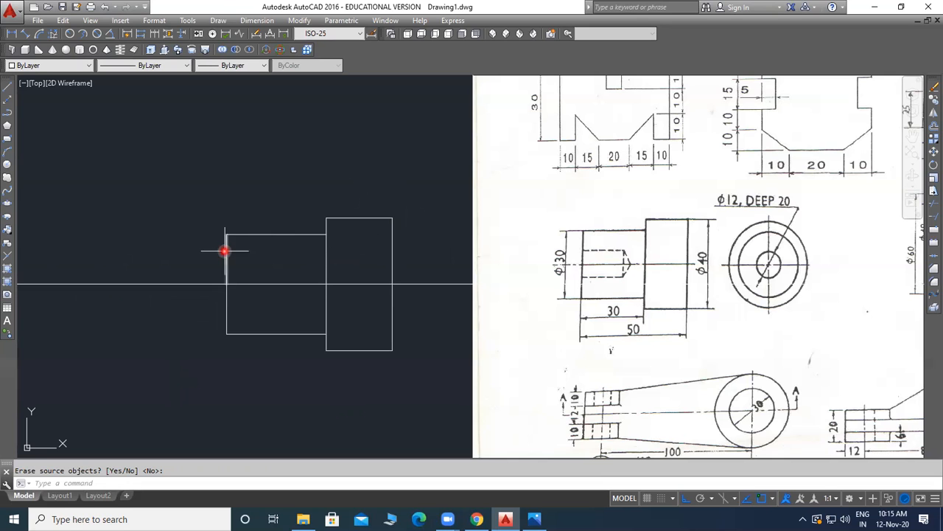
scroll(357, 325, "up", 2)
scroll(357, 324, "down", 2)
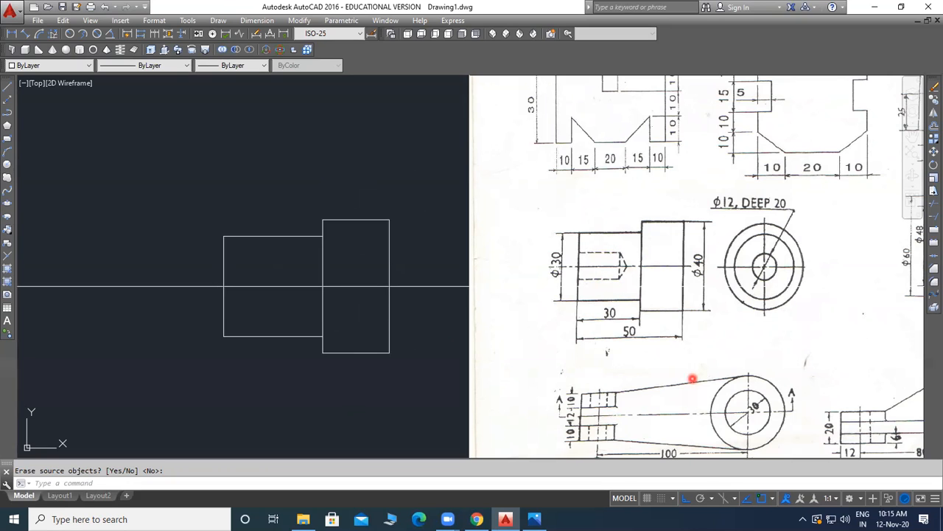
Examine the dashed blind hole's outline, its pointed end and its diameter and depth note in the reference image.
mouse_move(604, 240)
left_mouse_down()
mouse_move(561, 265)
mouse_move(647, 254)
mouse_move(636, 237)
mouse_move(744, 206)
left_mouse_up()
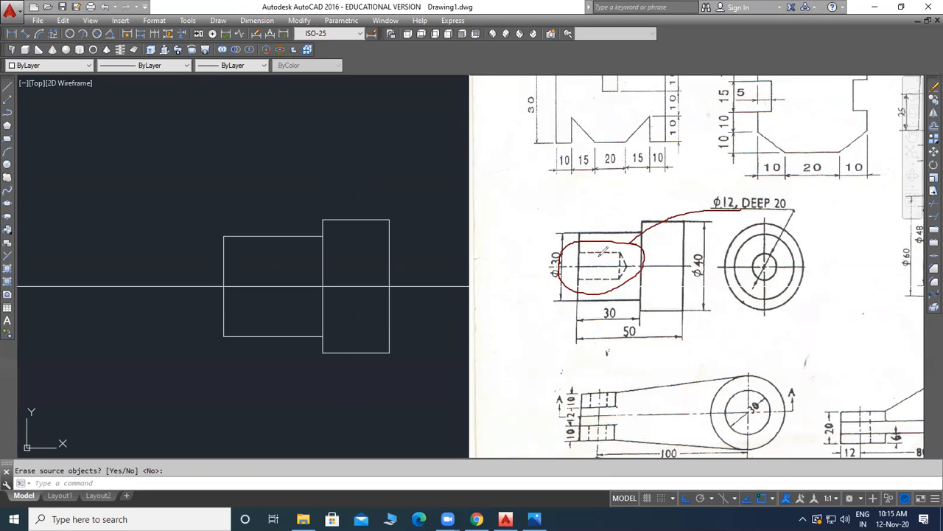
mouse_move(761, 181)
left_mouse_down()
mouse_move(704, 199)
mouse_move(831, 207)
mouse_move(757, 182)
mouse_move(743, 189)
mouse_move(824, 177)
left_mouse_up()
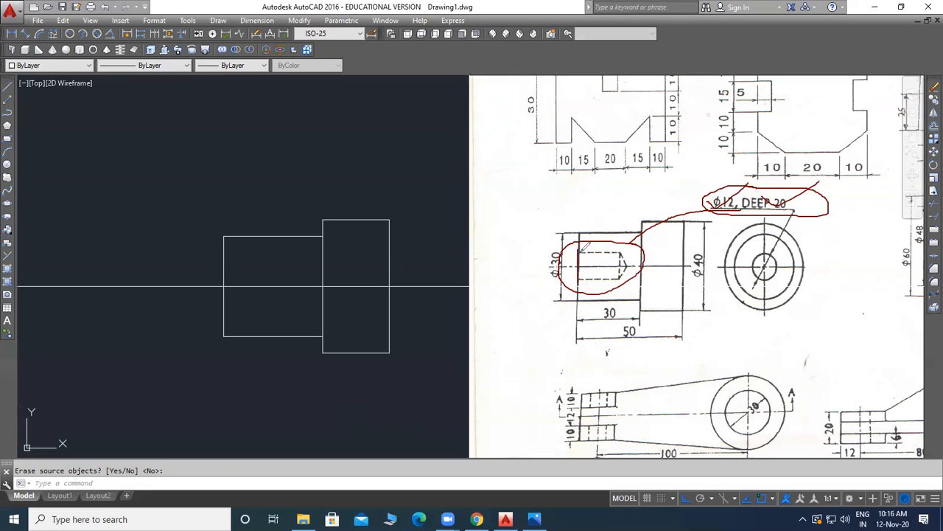
left_click_drag(579, 253, 606, 252)
left_click_drag(618, 278, 589, 278)
left_click_drag(627, 254, 626, 270)
left_click_drag(618, 241, 630, 259)
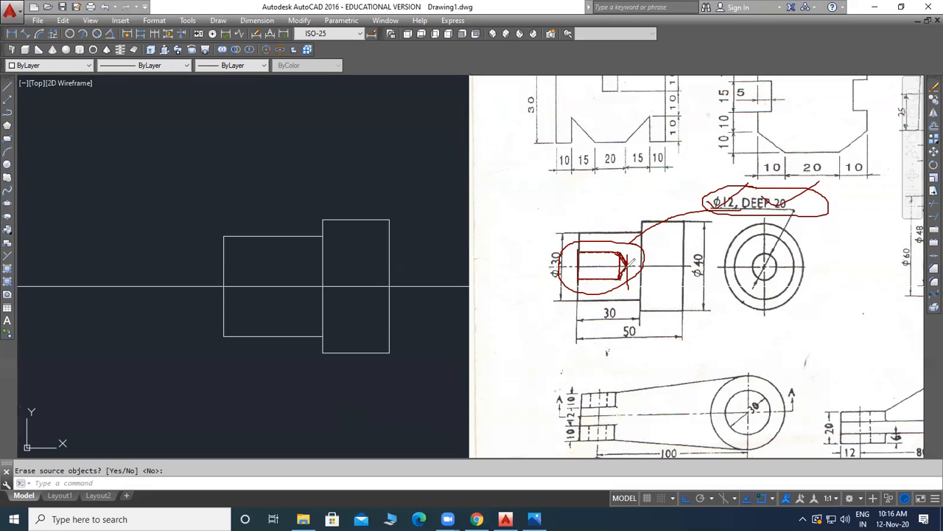
key("ctrl+z")
key("ctrl+z")
key("ctrl+z")
key("ctrl+z")
key("ctrl+z")
key("ctrl+z")
key("ctrl+z")
key("ctrl+z")
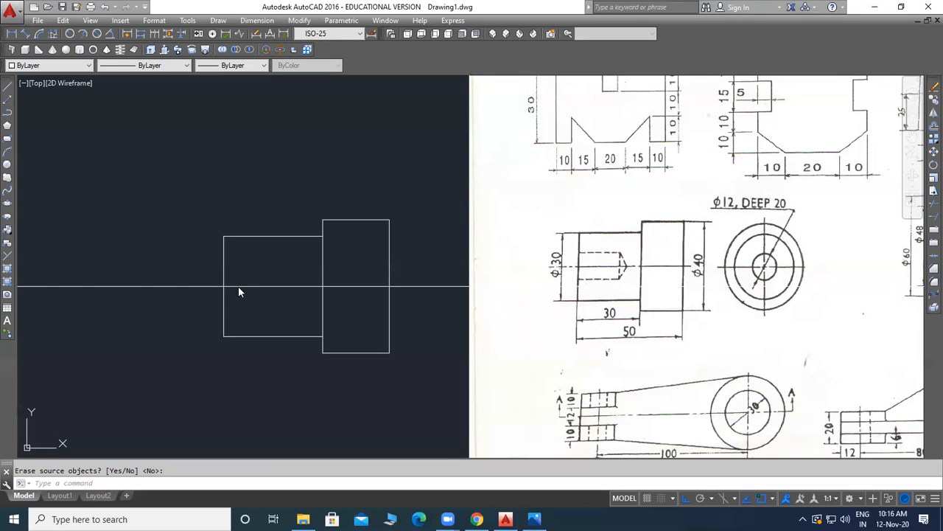
Set the current colour to Red and assign a 0.30 mm lineweight to the shaft outline and construction line.
left_click(63, 66)
left_click(43, 99)
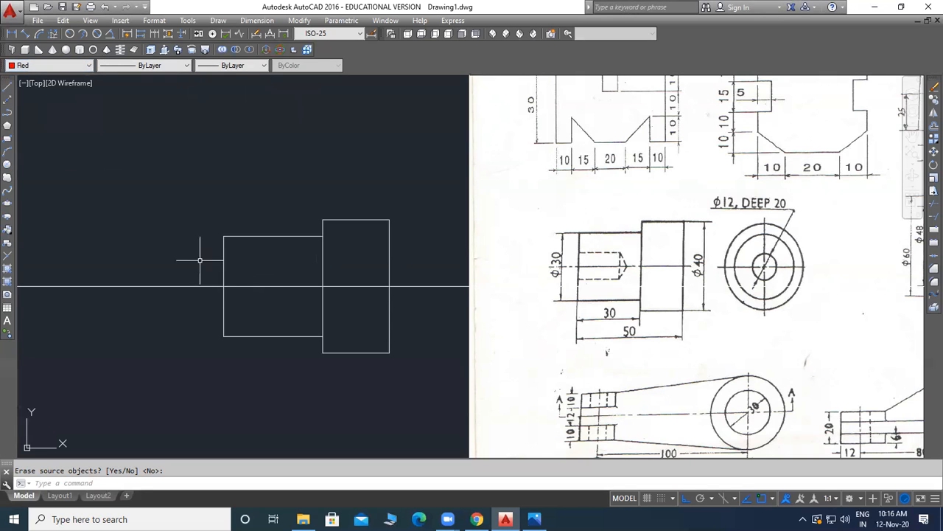
left_click(233, 65)
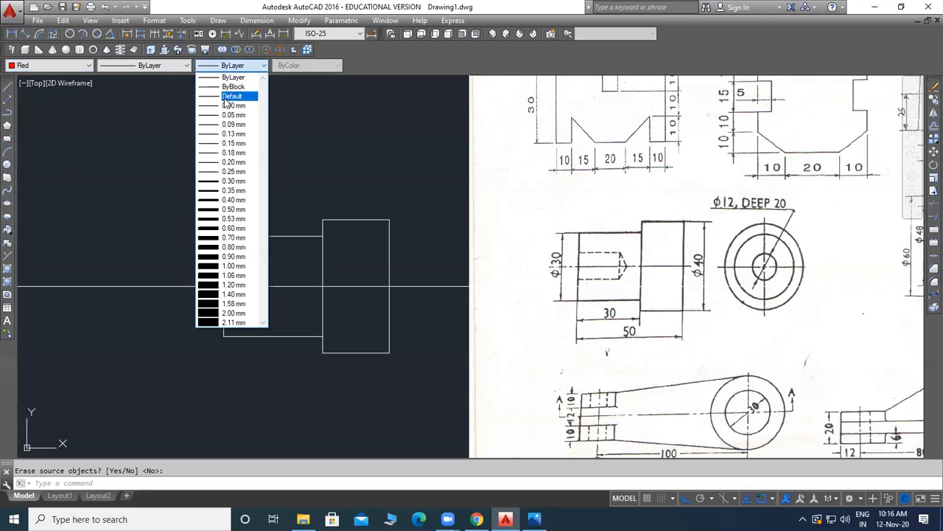
left_click(402, 155)
left_click(435, 166)
left_click(228, 342)
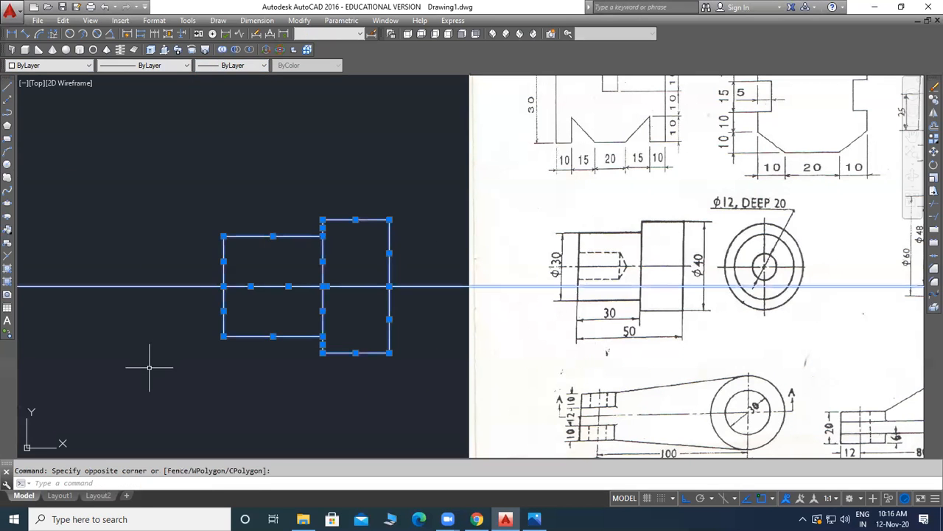
left_click(224, 67)
left_click(232, 193)
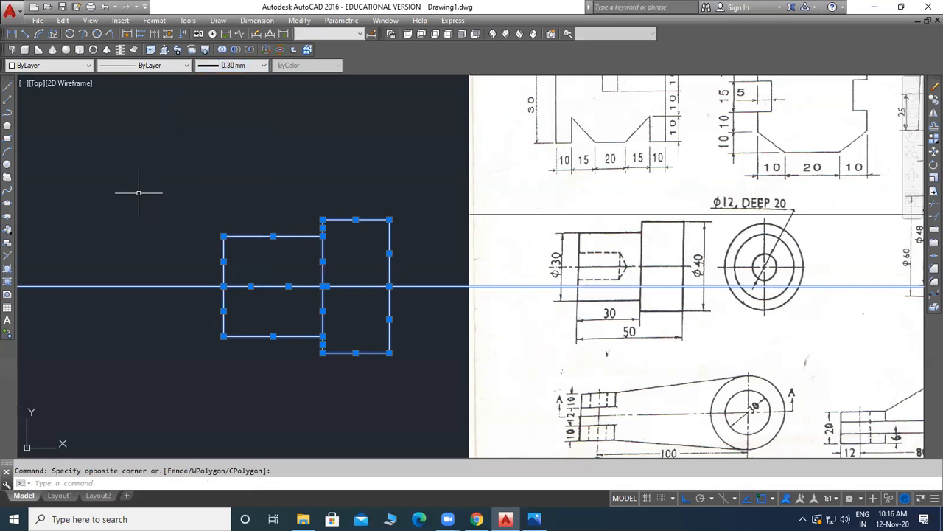
key("Escape")
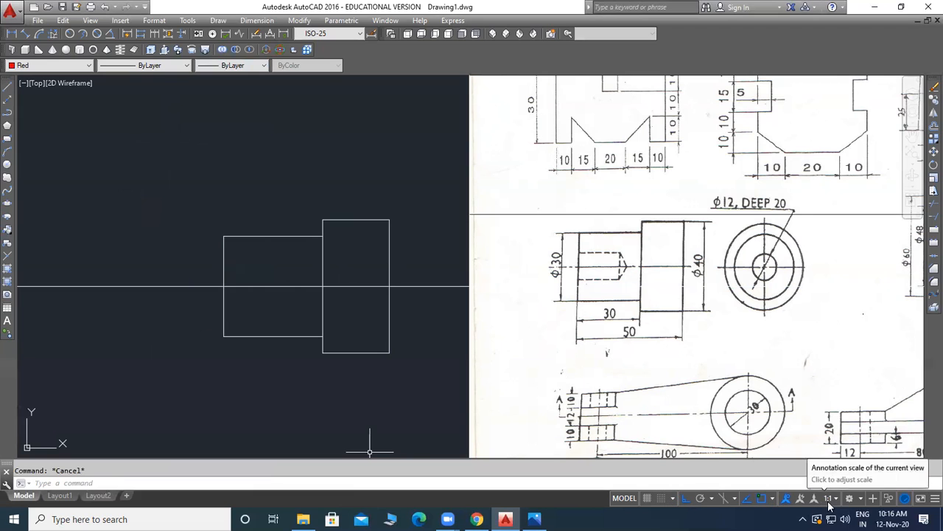
Turn on automatic adding of scales to annotative objects when the annotation scale changes.
left_click(800, 499)
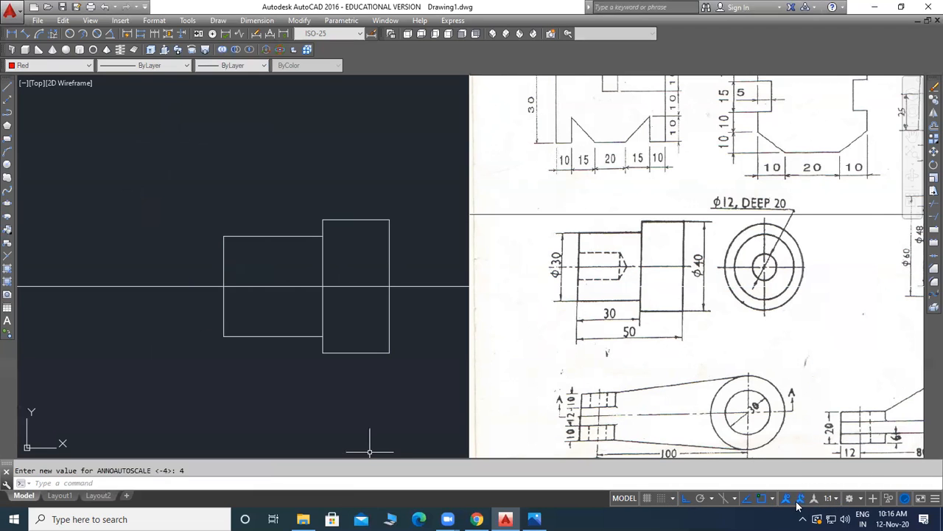
left_click(861, 500)
left_click(848, 498)
left_click(389, 383)
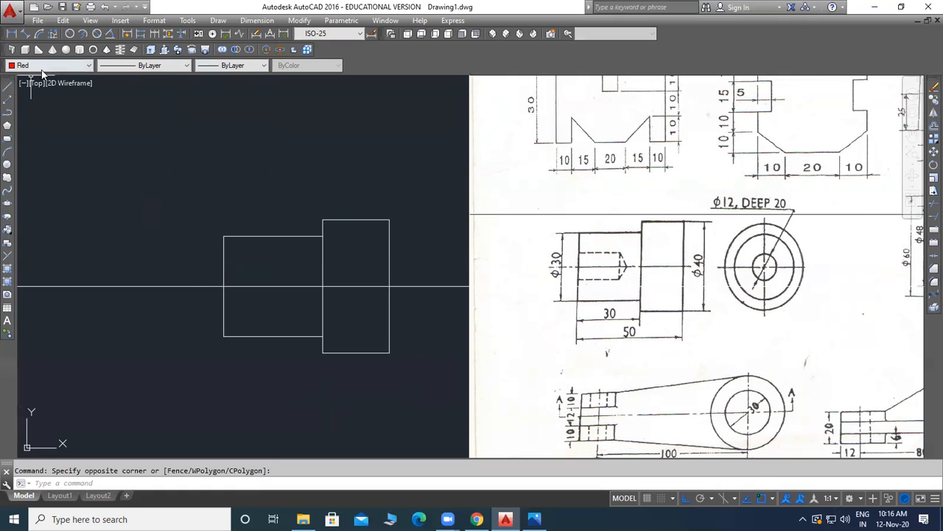
Draw the hole outline from the smaller section's outer edge on the axis: 6 mm up, 20 right, 12 down, 20 left, then back to the start.
left_click(8, 87)
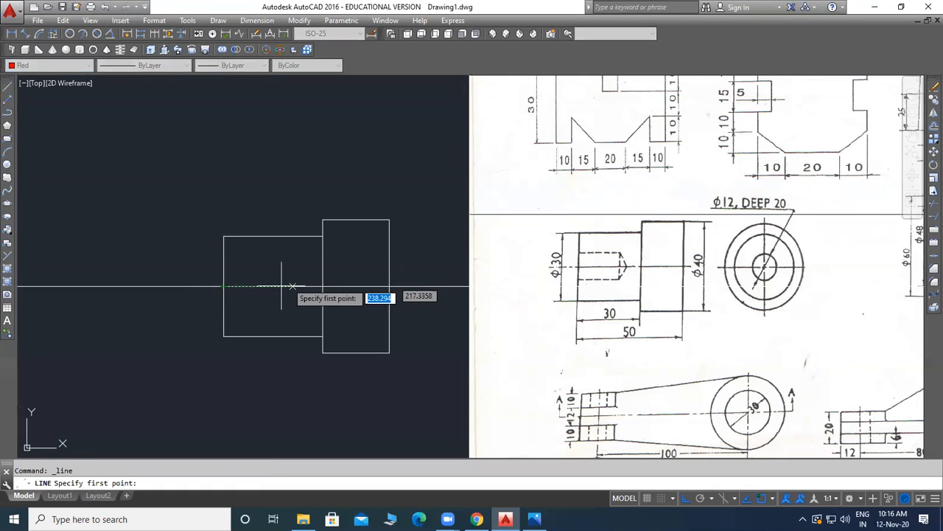
left_click(224, 286)
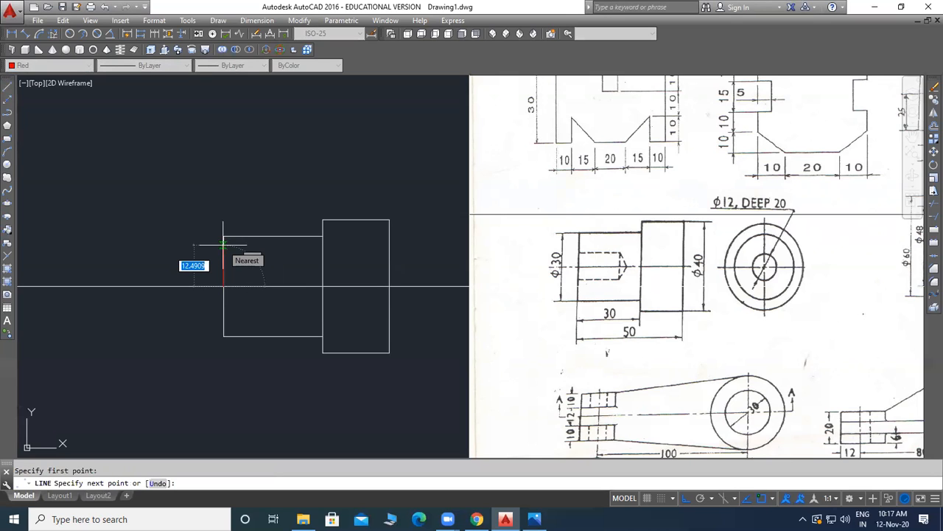
type("6")
key("Return")
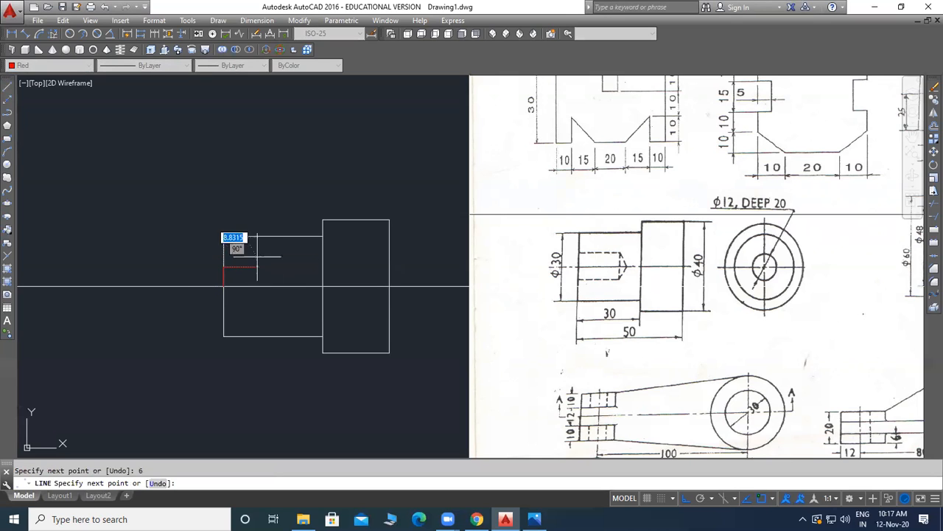
scroll(288, 286, "up", 2)
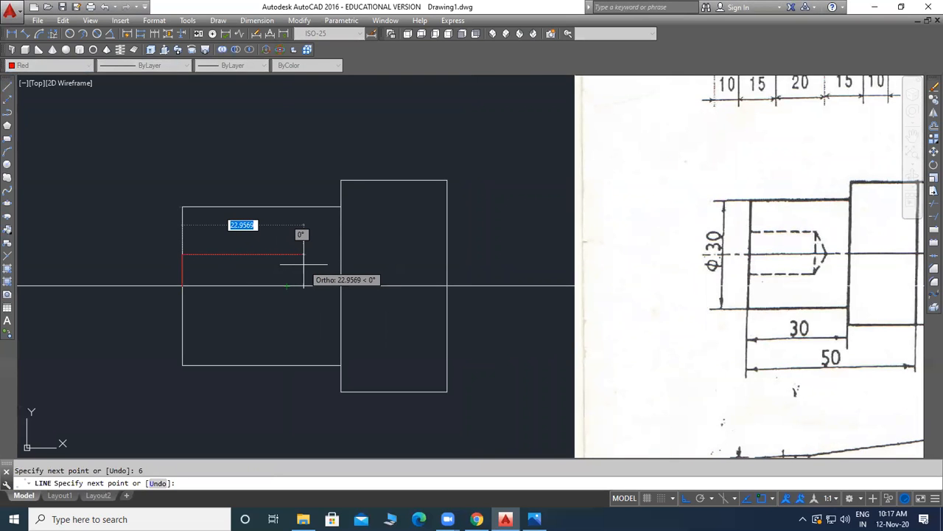
type("20")
key("Return")
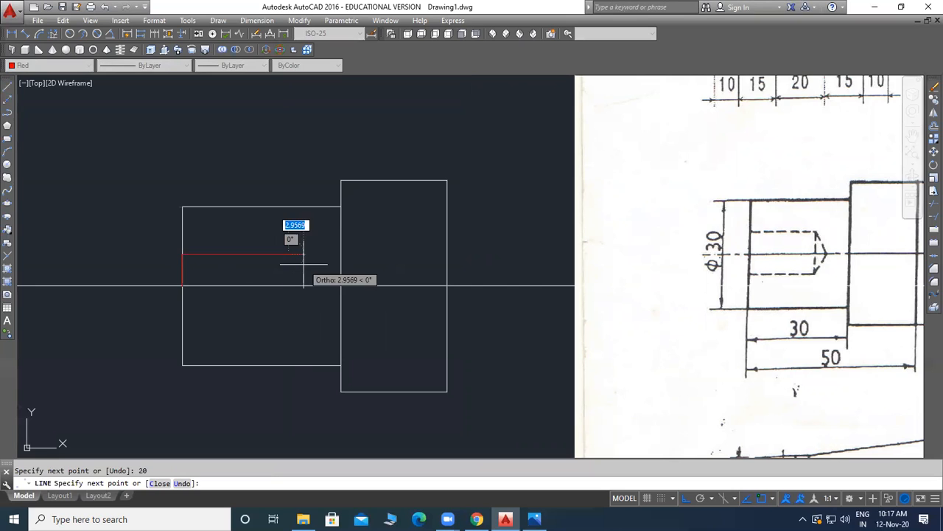
type("12")
key("Return")
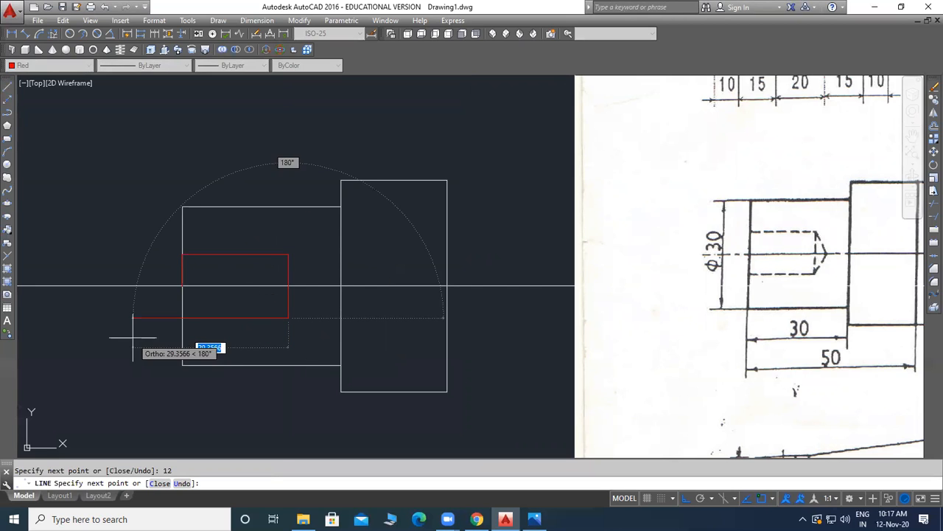
type("20")
key("Return")
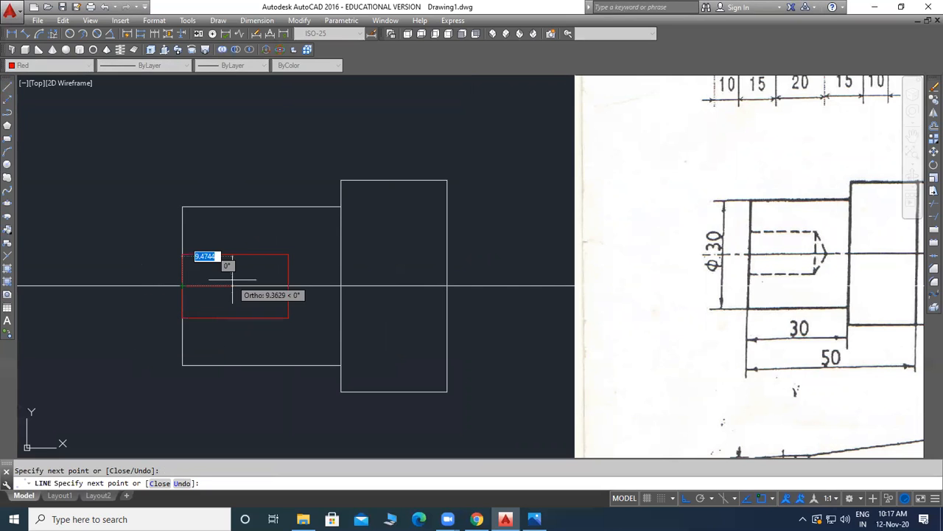
key("Return")
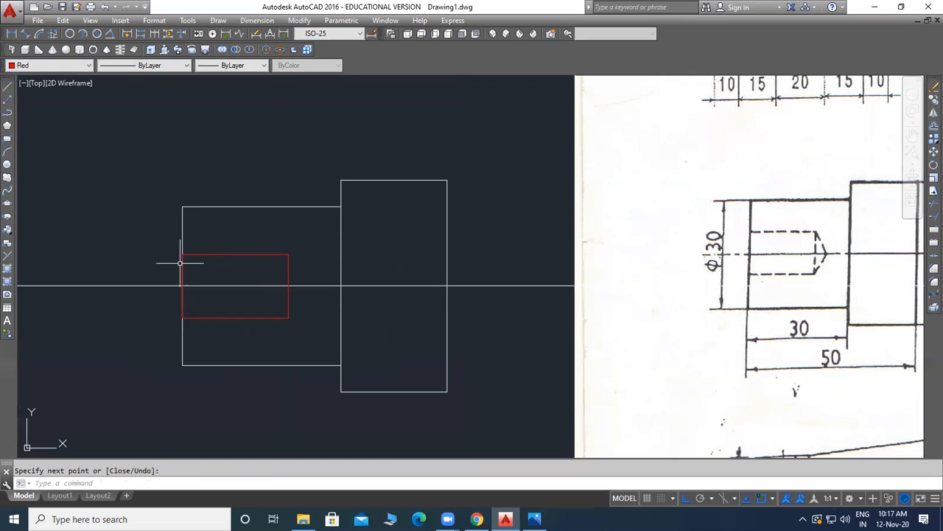
Erase the hole's upper segment along the shaft's end edge and trim away the lines crossing the hole's open end and interior.
scroll(208, 282, "down", 2)
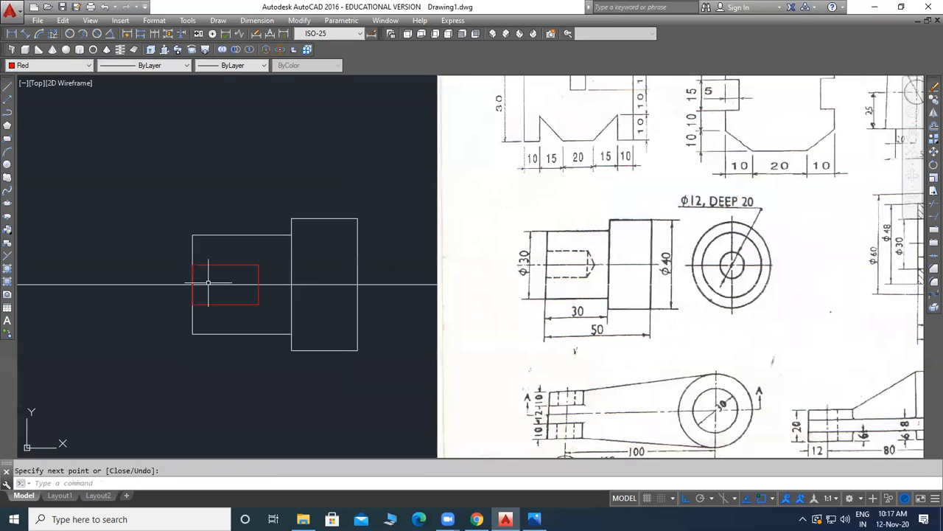
scroll(187, 282, "up", 2)
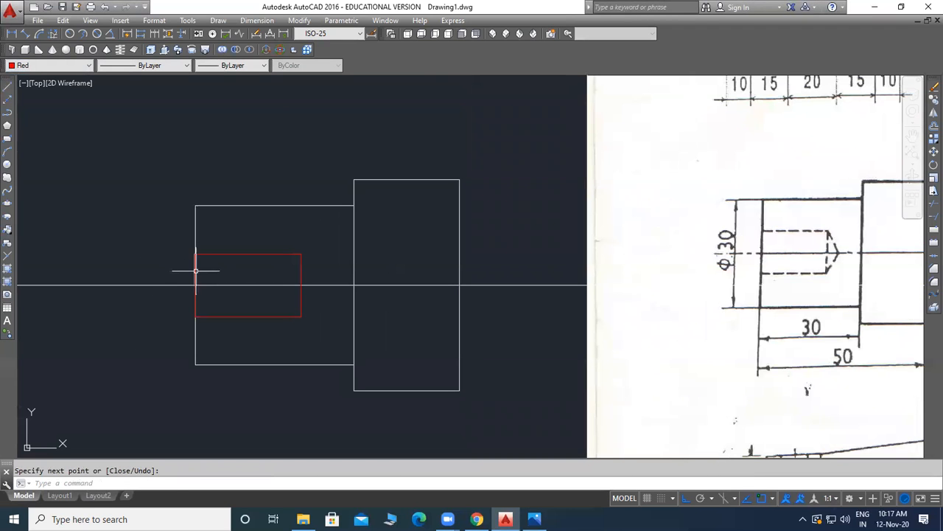
left_click(195, 268)
key("Delete")
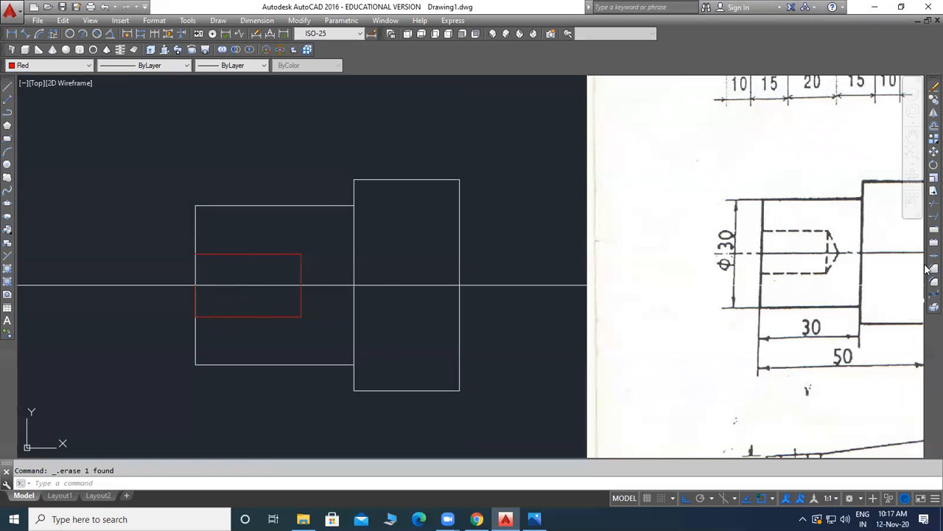
left_click(931, 206)
key("Return")
left_click(222, 271)
left_click(179, 306)
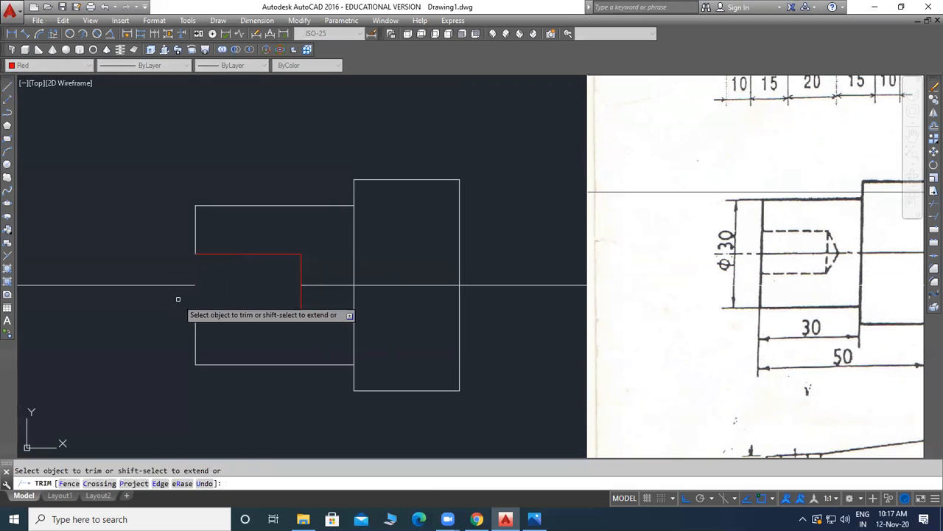
key("Escape")
Delete the leftover piece of construction line outside the shaft's open hole end.
left_click(165, 285)
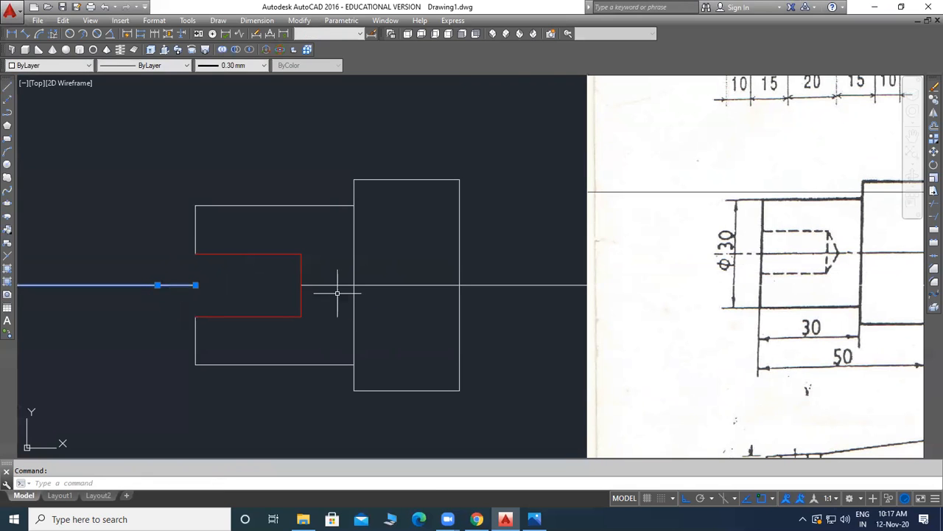
key("Delete")
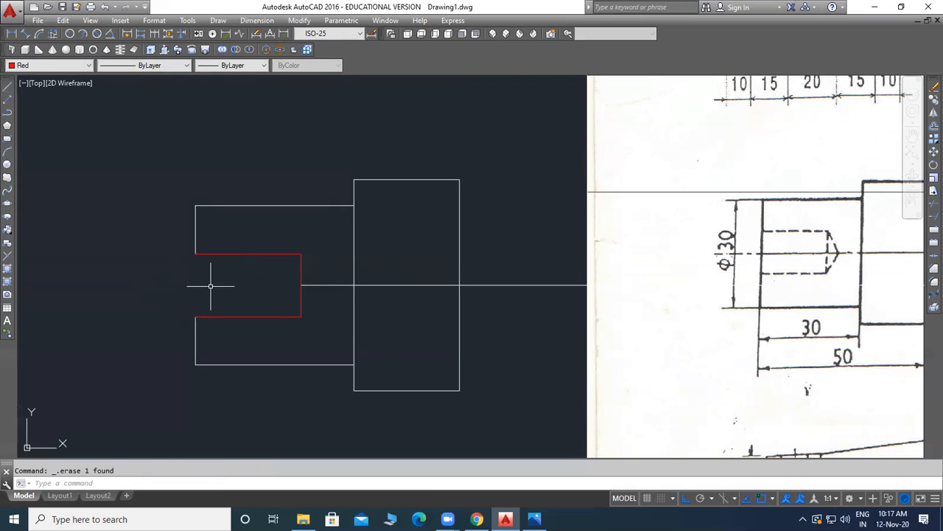
scroll(221, 282, "up", 2)
scroll(171, 281, "down", 2)
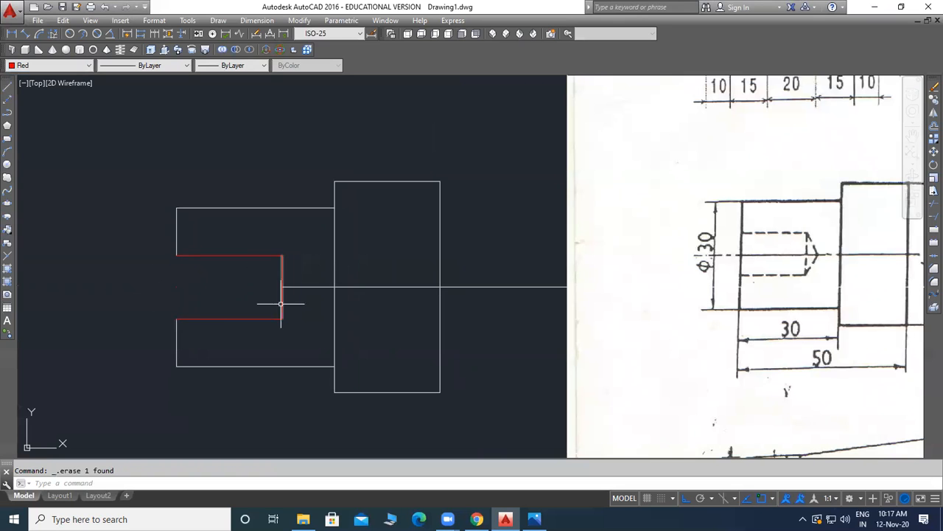
scroll(276, 302, "down", 2)
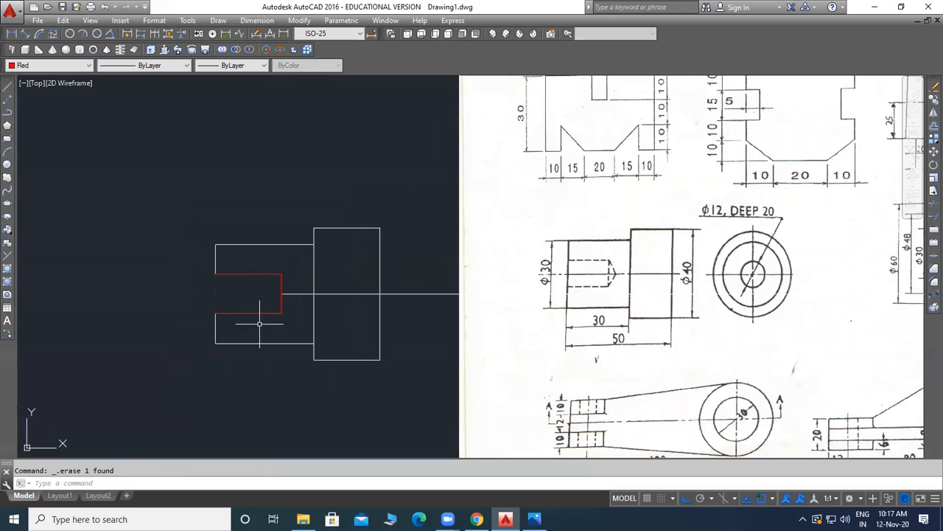
left_click(414, 293)
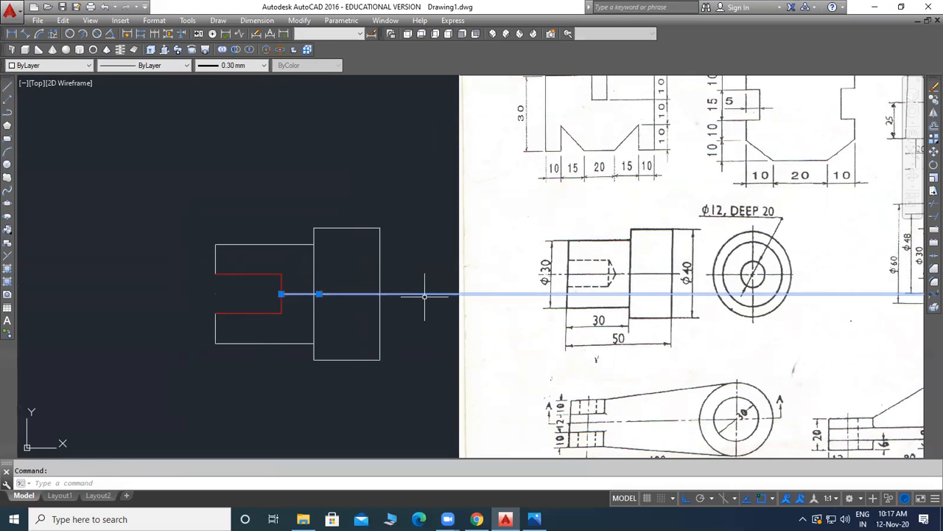
key("Escape")
scroll(348, 326, "up", 2)
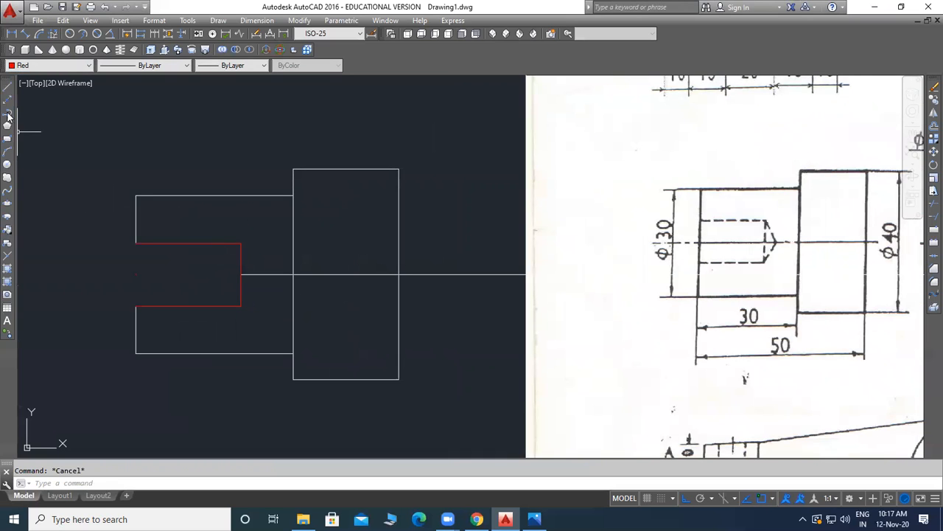
Draw the conical drill point at the hole's inner end, from its upper corner through a point on the shaft axis to its lower corner.
left_click(7, 86)
scroll(214, 243, "up", 4)
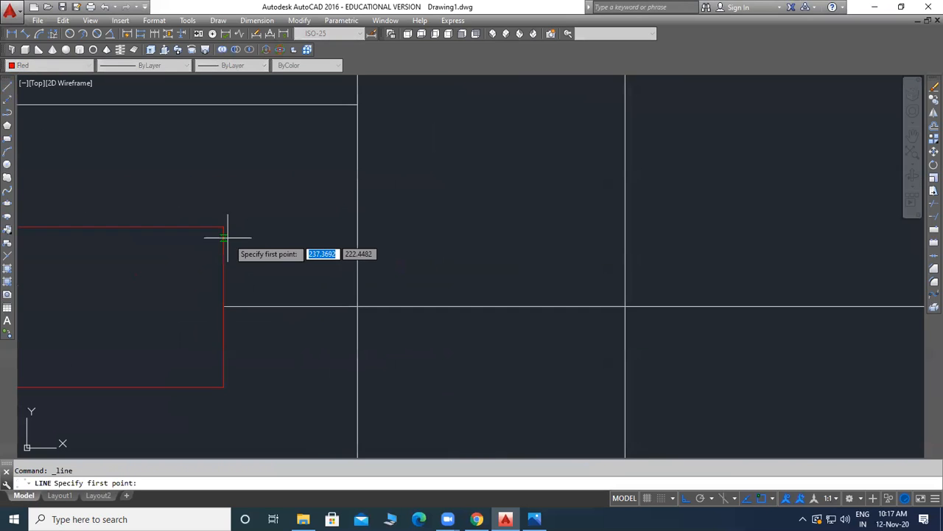
left_click(224, 227)
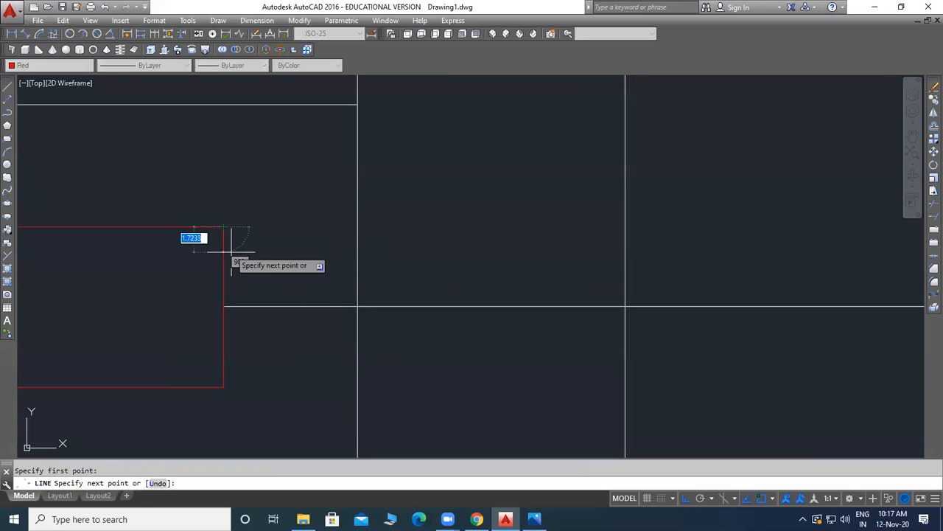
left_click(249, 305)
left_click(224, 387)
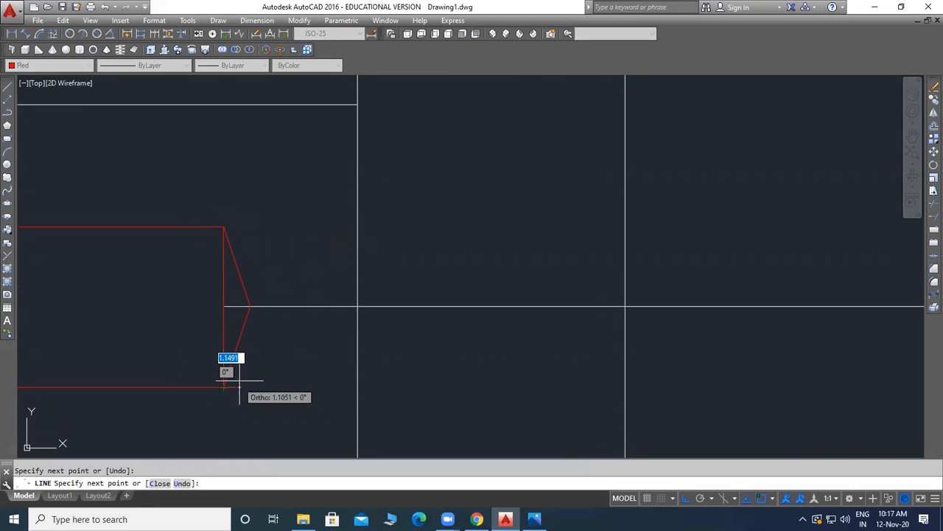
key("Return")
scroll(389, 295, "down", 4)
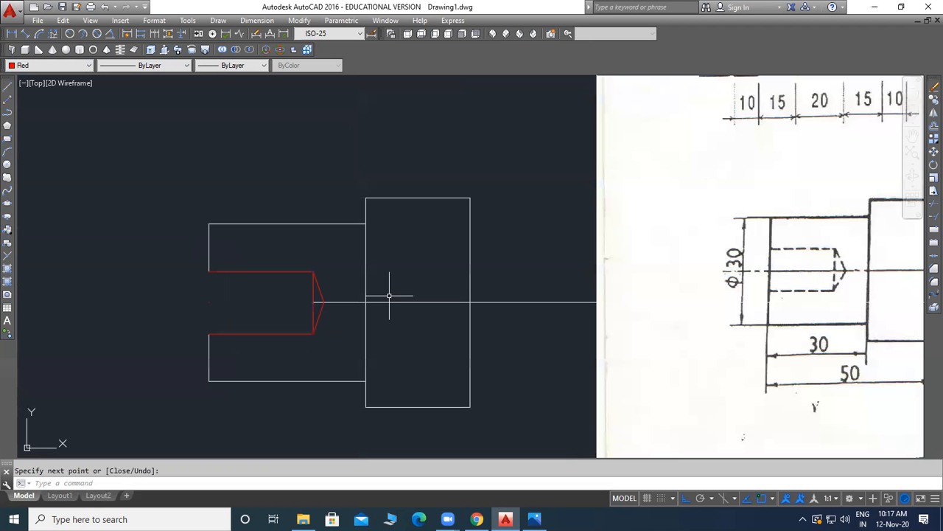
scroll(362, 327, "down", 2)
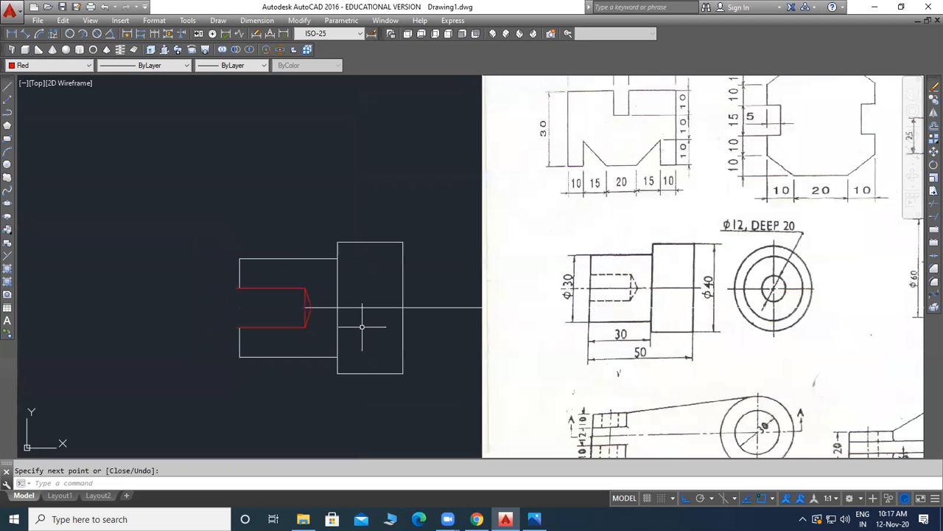
scroll(362, 326, "up", 2)
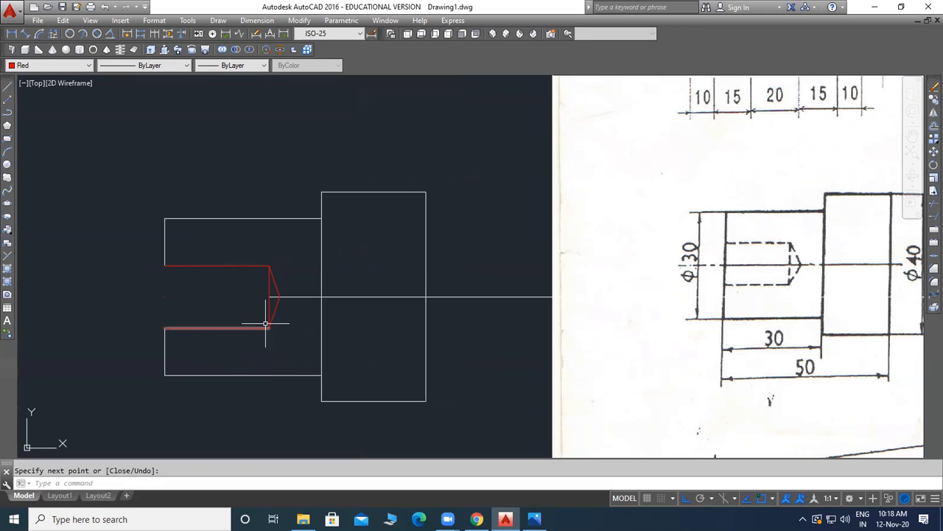
Undock the color and linetype properties toolbar and float it above the shaft in the drawing area.
left_click(267, 267)
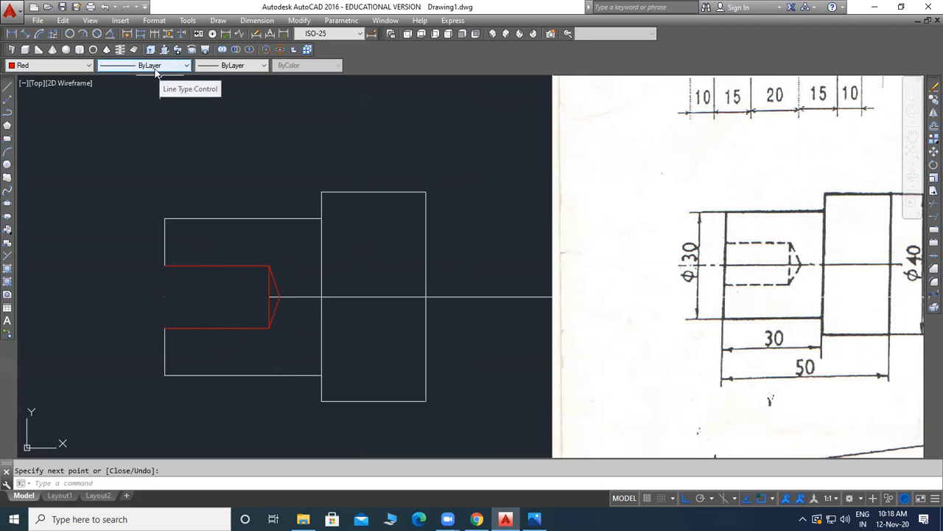
left_click_drag(6, 67, 42, 93)
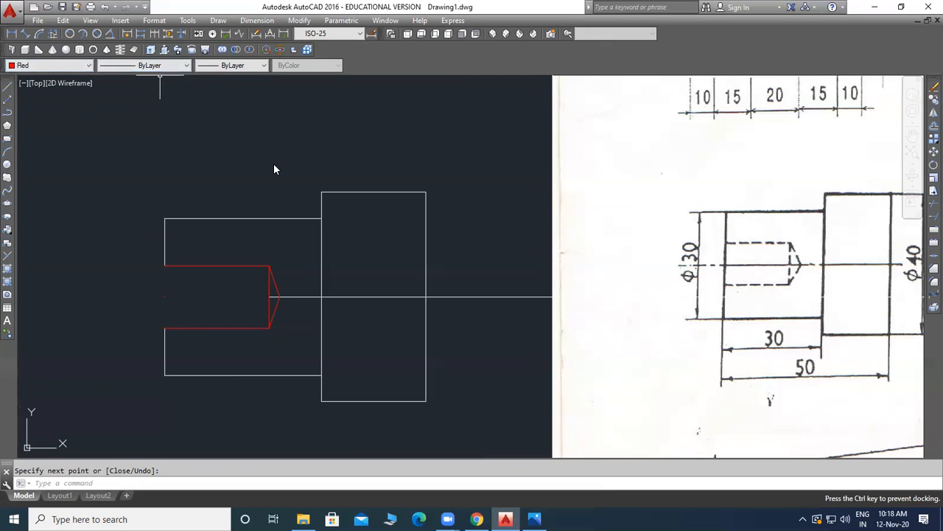
left_click_drag(292, 145, 298, 140)
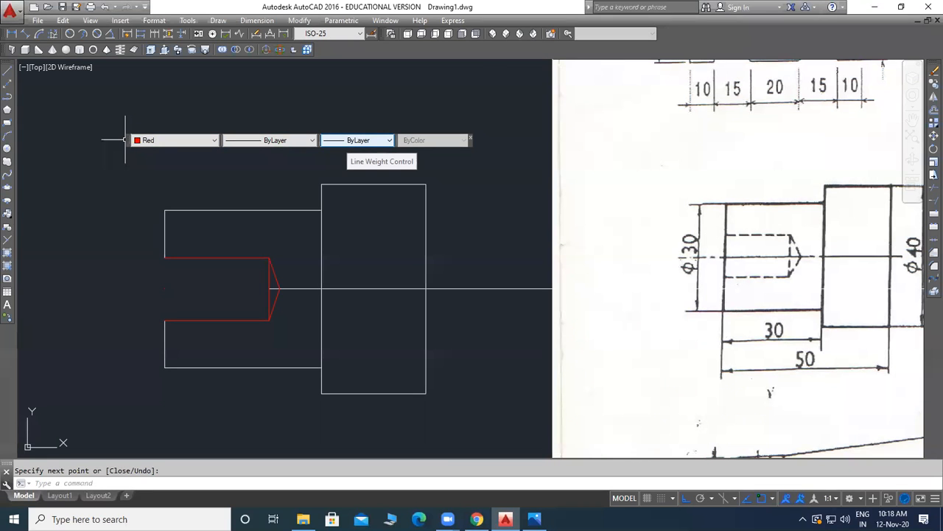
left_click(354, 142)
left_click(355, 142)
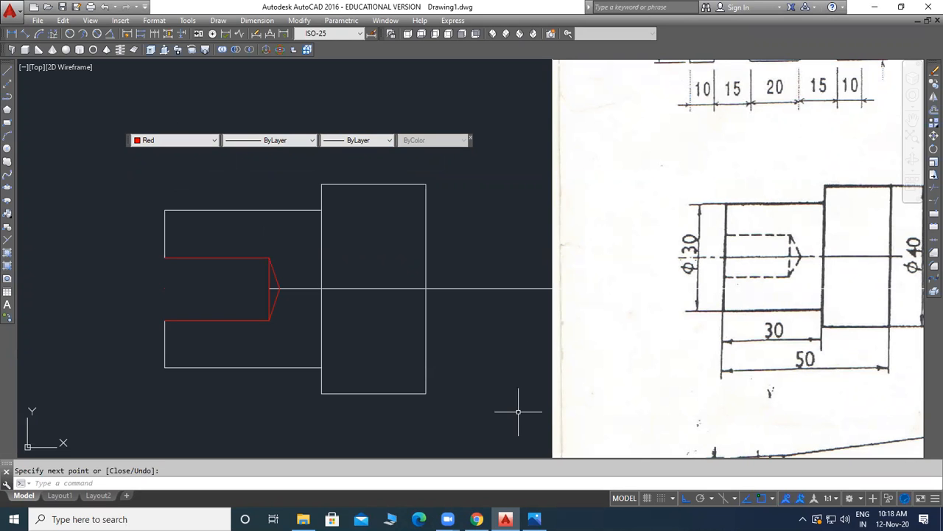
left_click(680, 432)
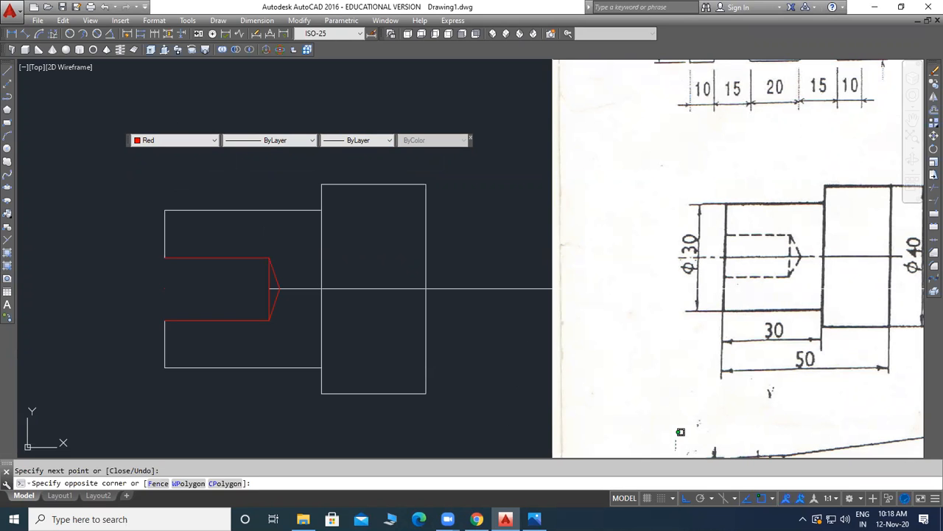
left_click(680, 432)
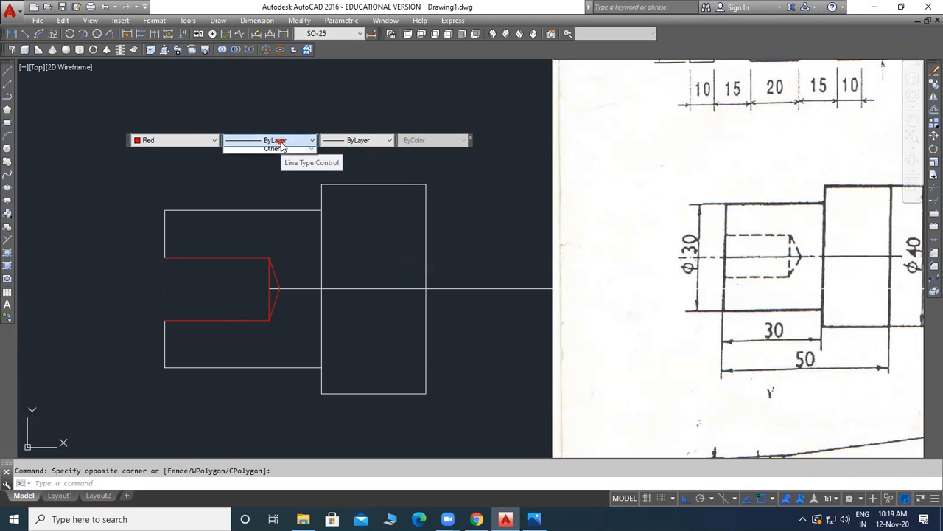
Load the HIDDEN2 linetype from acadiso.lin into the drawing.
left_click(280, 144)
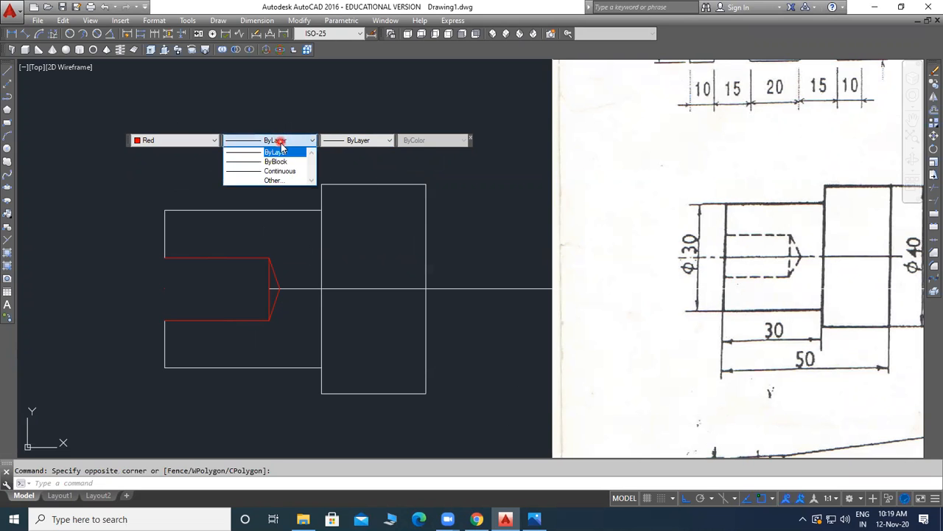
left_click(275, 181)
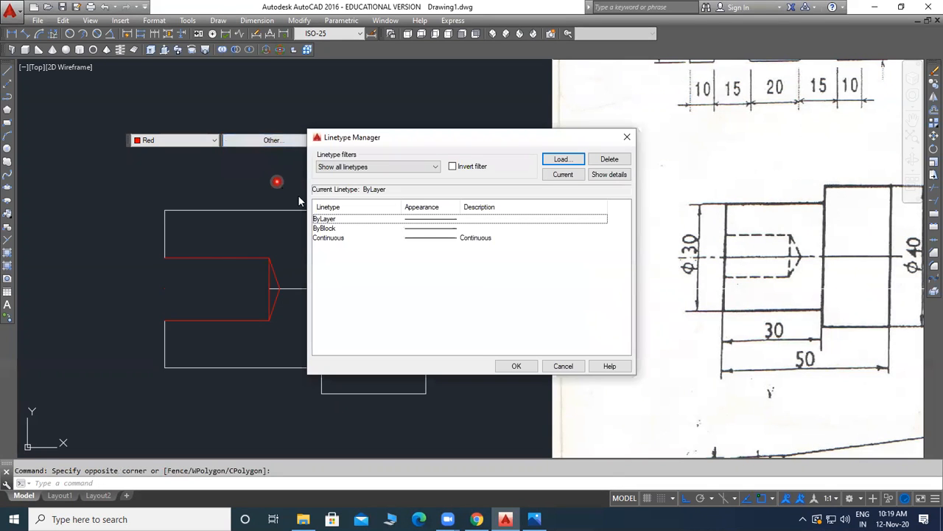
left_click(561, 160)
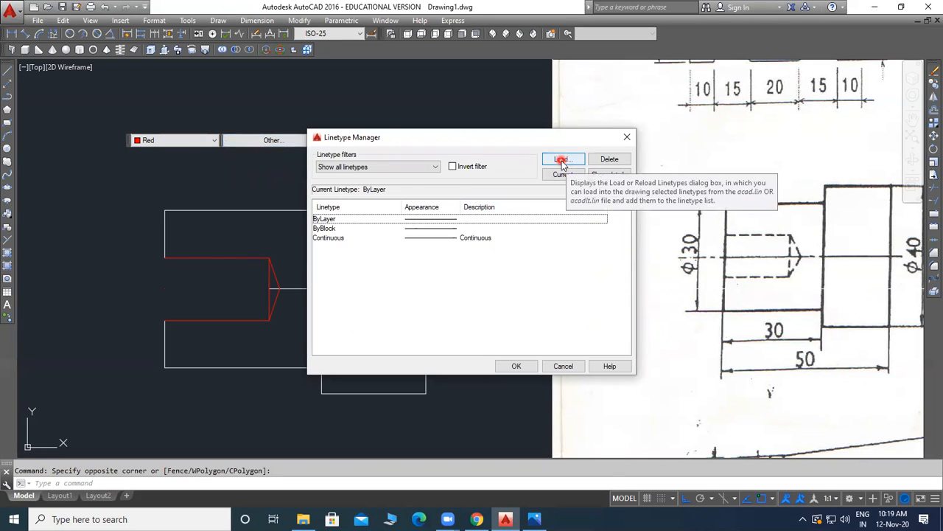
left_click(464, 236)
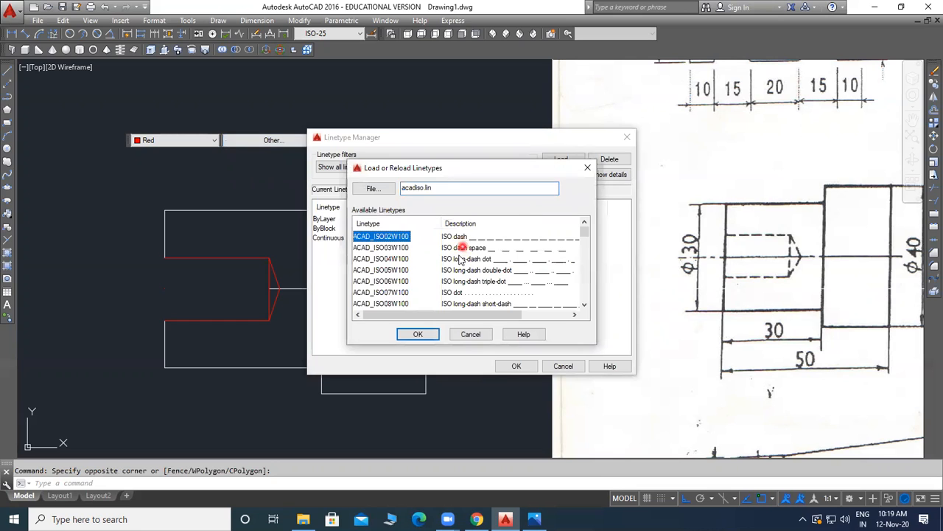
scroll(476, 280, "down", 3)
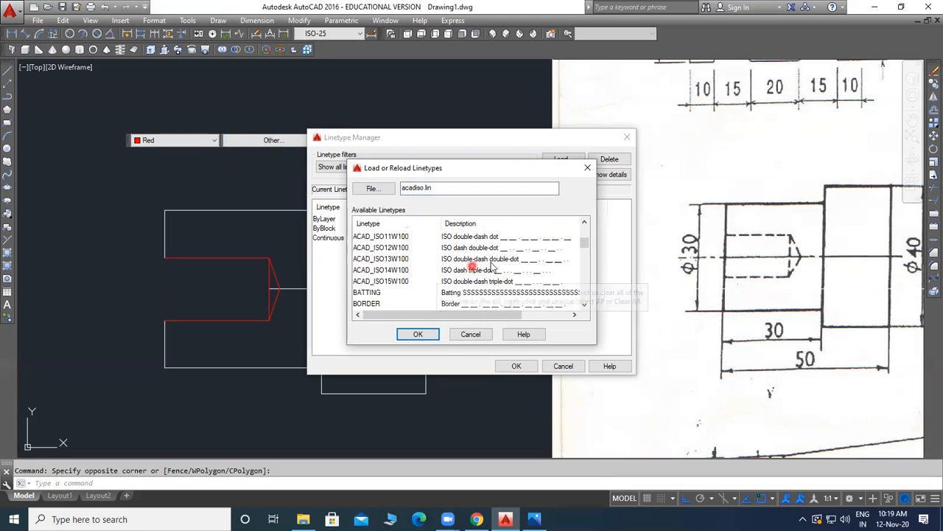
scroll(482, 274, "down", 5)
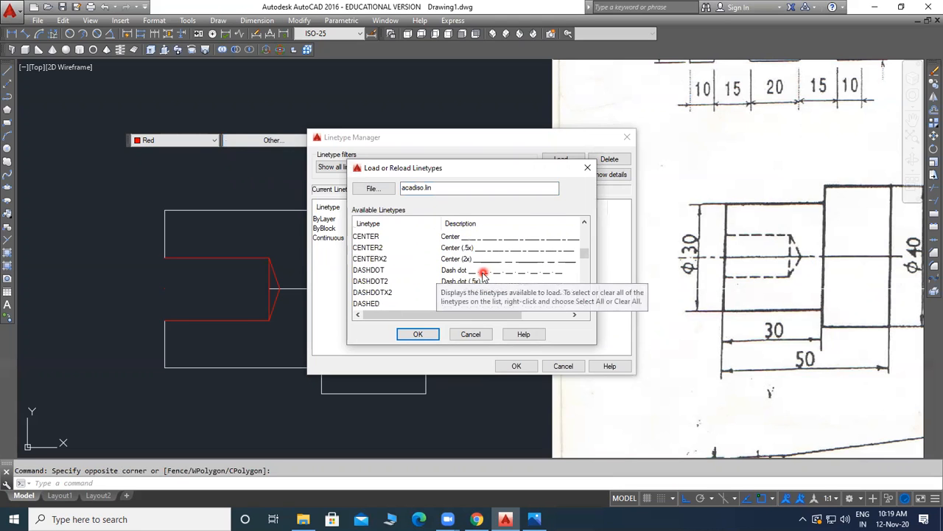
scroll(498, 286, "down", 2)
scroll(500, 287, "down", 1)
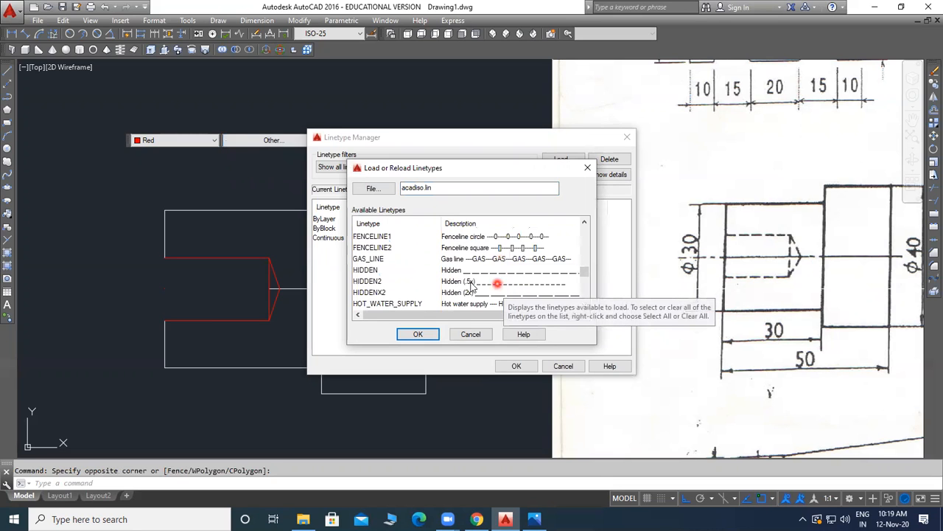
left_click(447, 270)
left_click(457, 283)
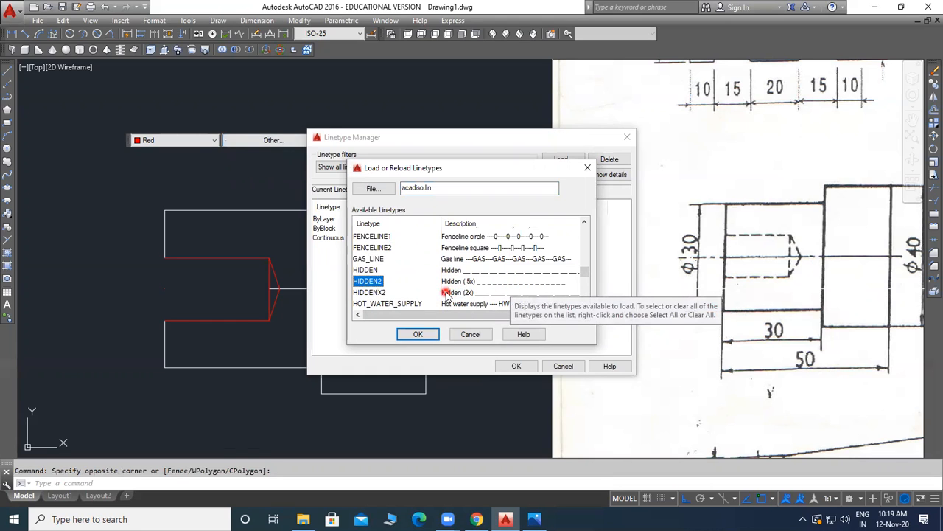
left_click(417, 333)
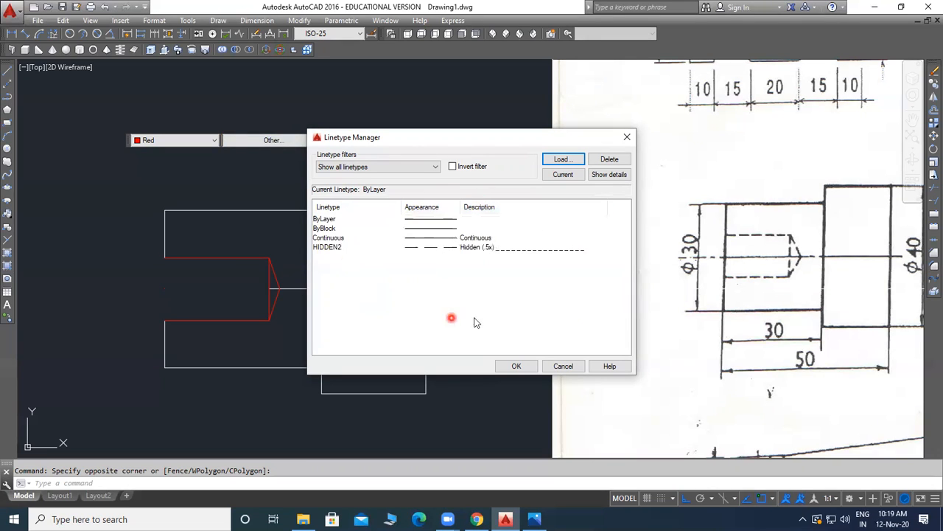
left_click(516, 366)
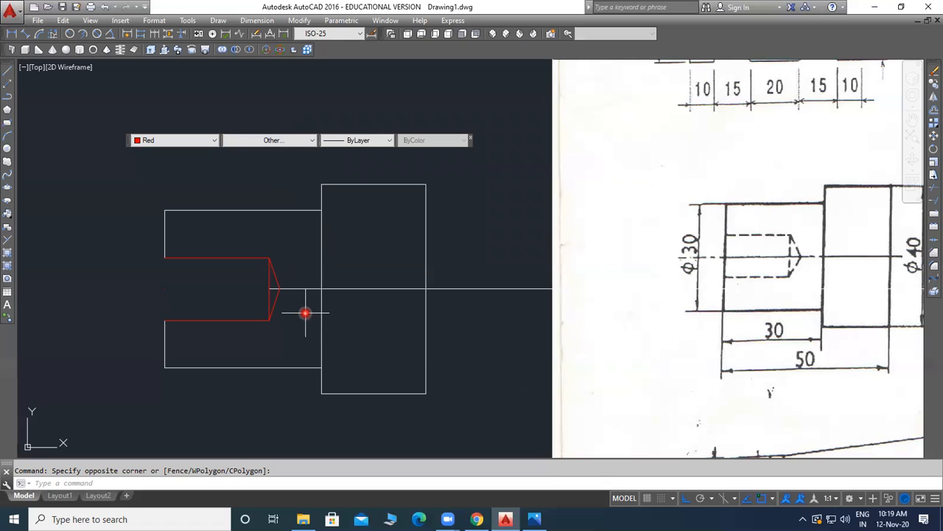
Change the linetype of all the hole's red lines, including the conical tip, to HIDDEN2 and clear the selection.
left_click(284, 232)
left_click(264, 269)
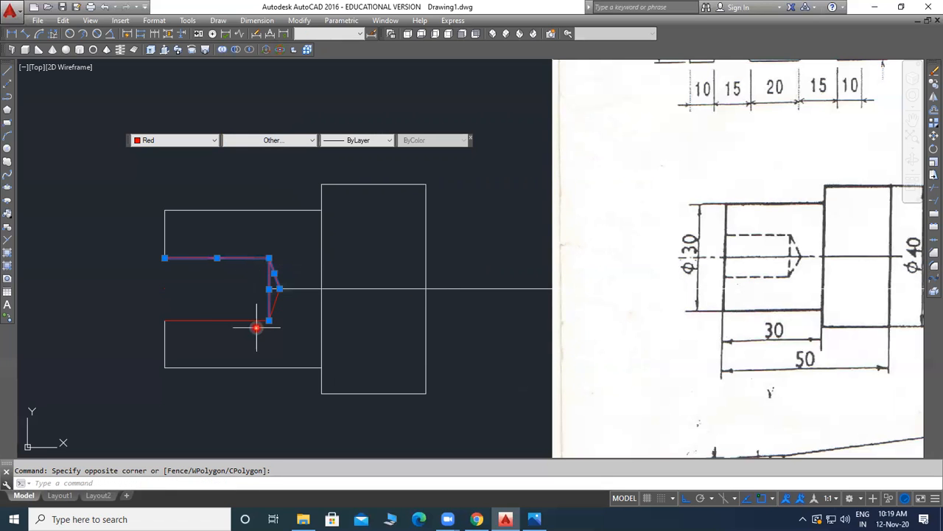
left_click(285, 308)
left_click(248, 335)
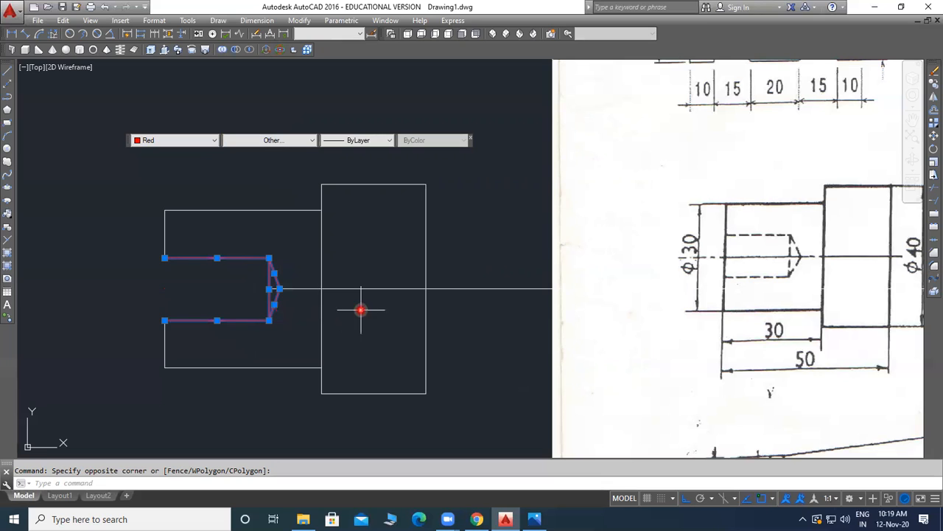
left_click(287, 145)
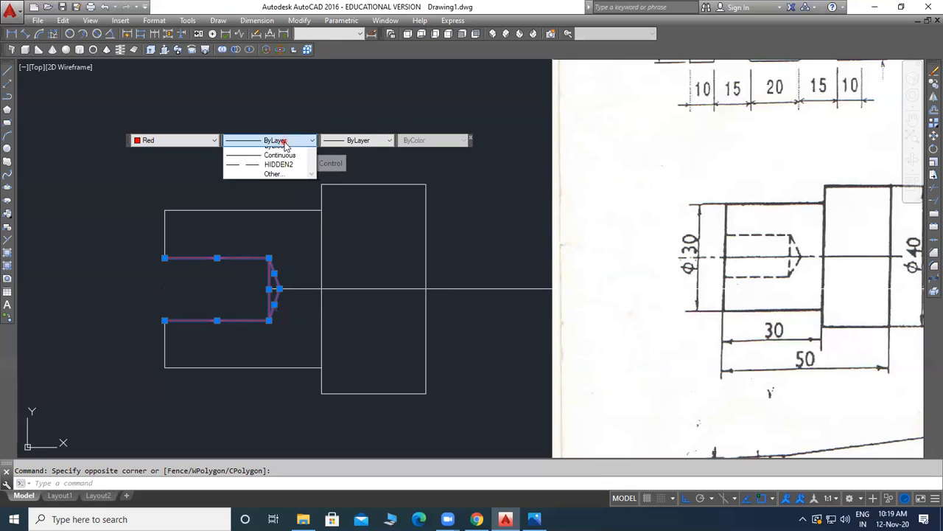
left_click(272, 182)
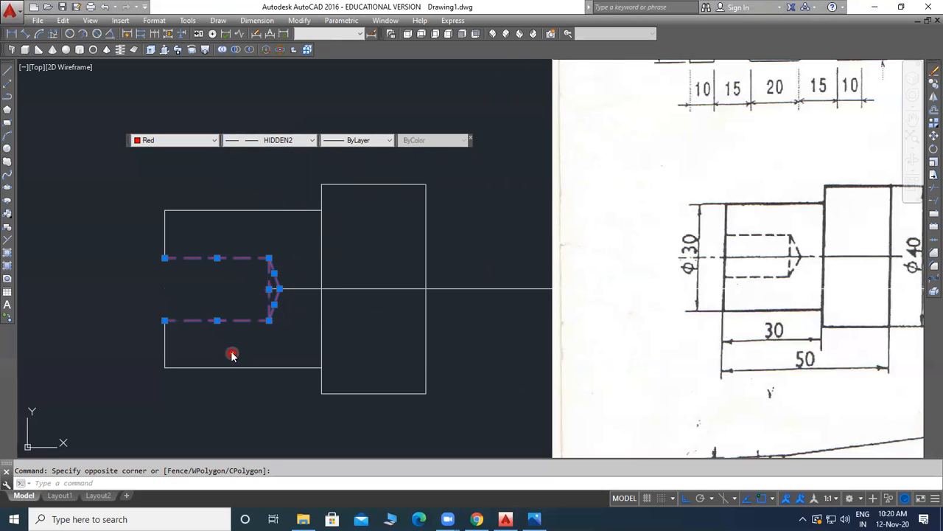
scroll(205, 286, "up", 2)
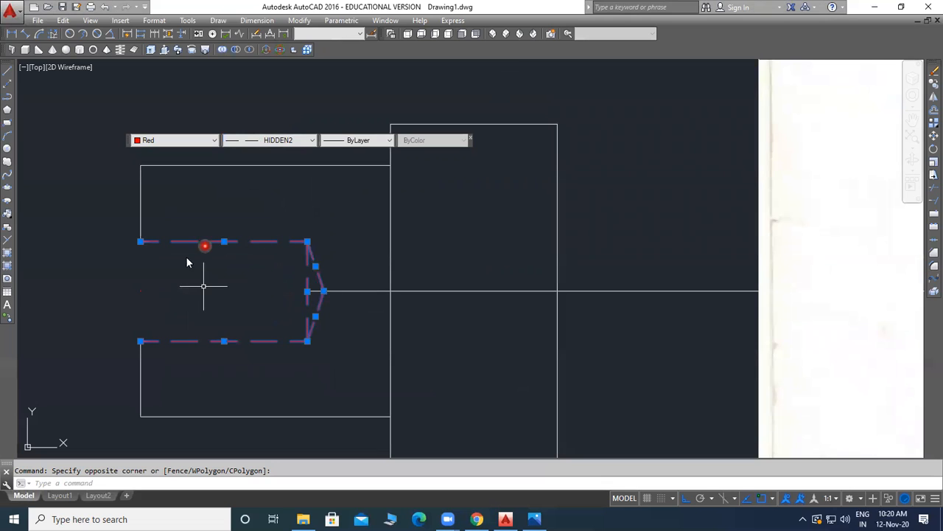
scroll(343, 221, "down", 2)
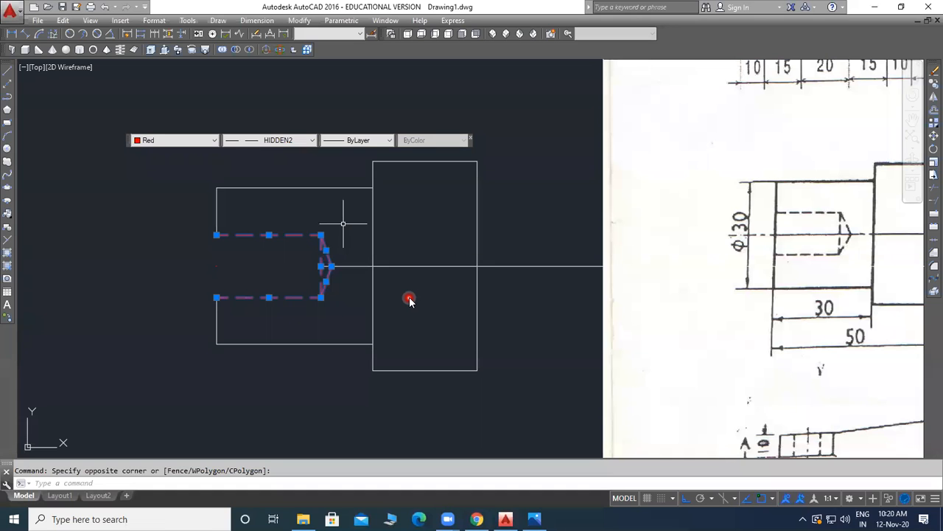
key("Escape")
type("l")
key("Return")
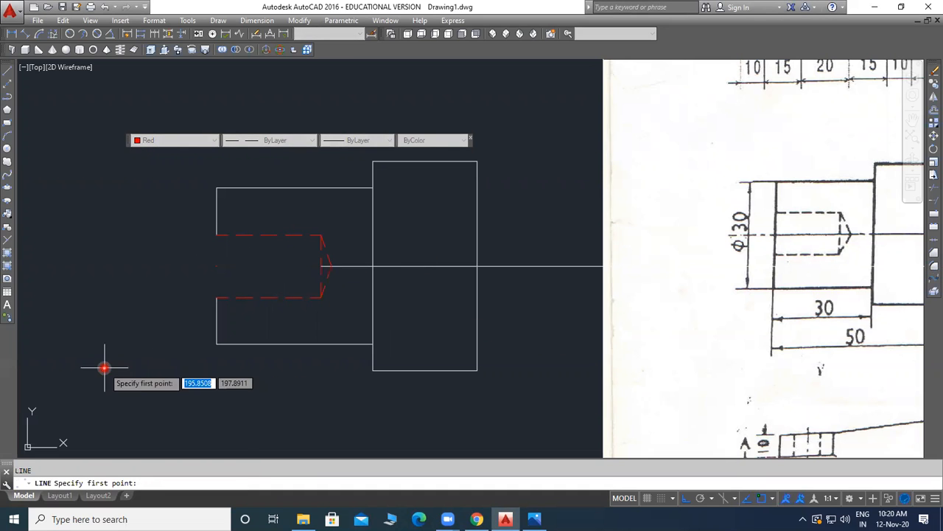
scroll(72, 293, "down", 2)
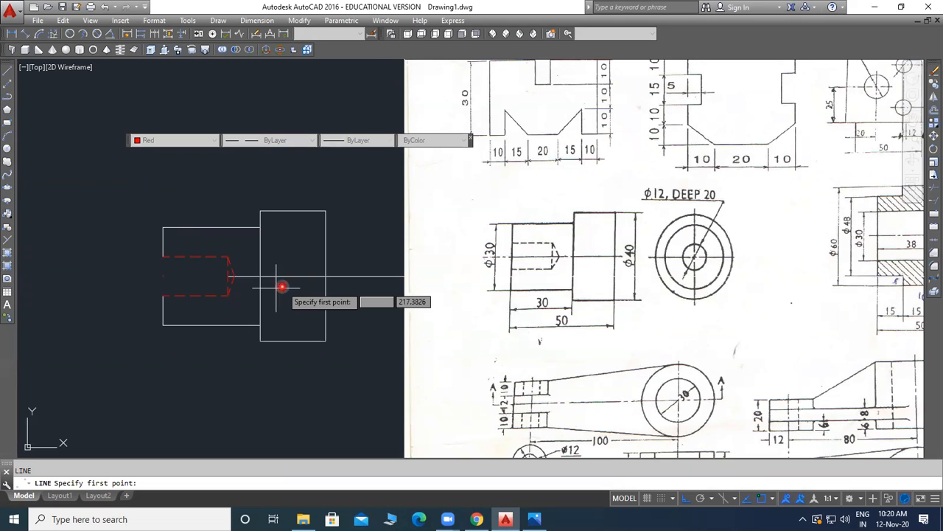
scroll(282, 287, "down", 2)
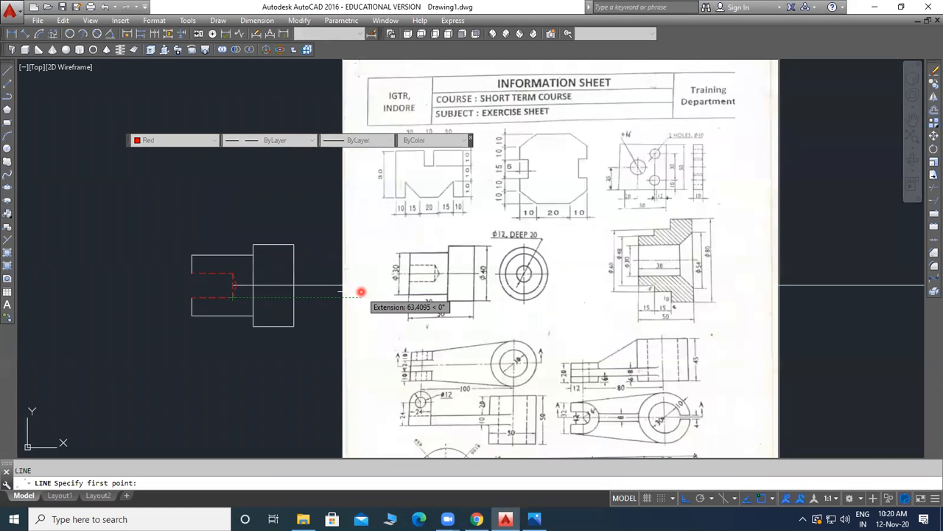
left_click(786, 218)
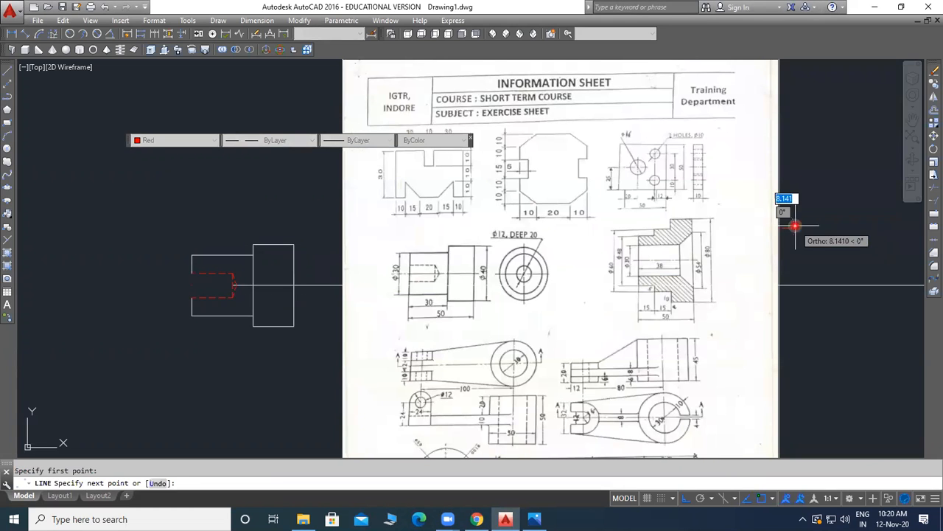
key("Escape")
Move the exercise sheet horizontally away from the shaft, using its edge on the axis line as base point, to free space for the end view.
left_click(933, 136)
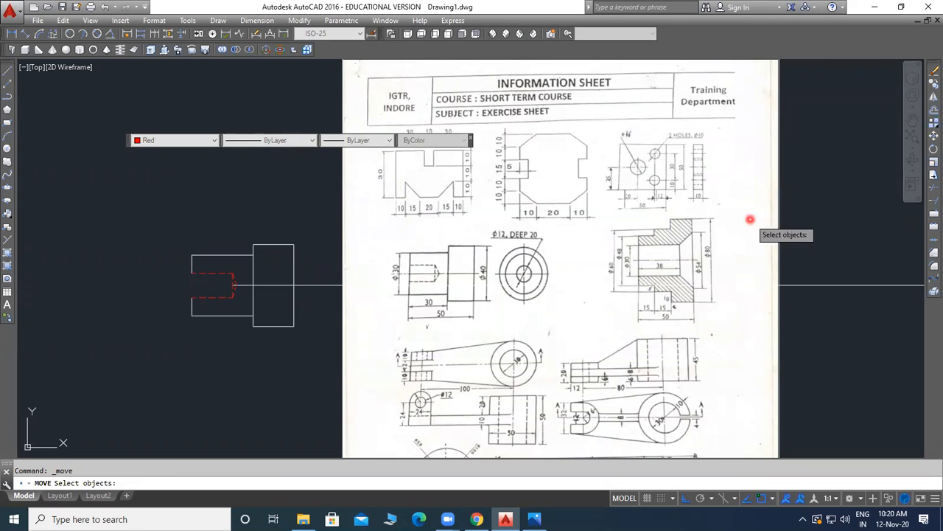
left_click(722, 233)
left_click(728, 253)
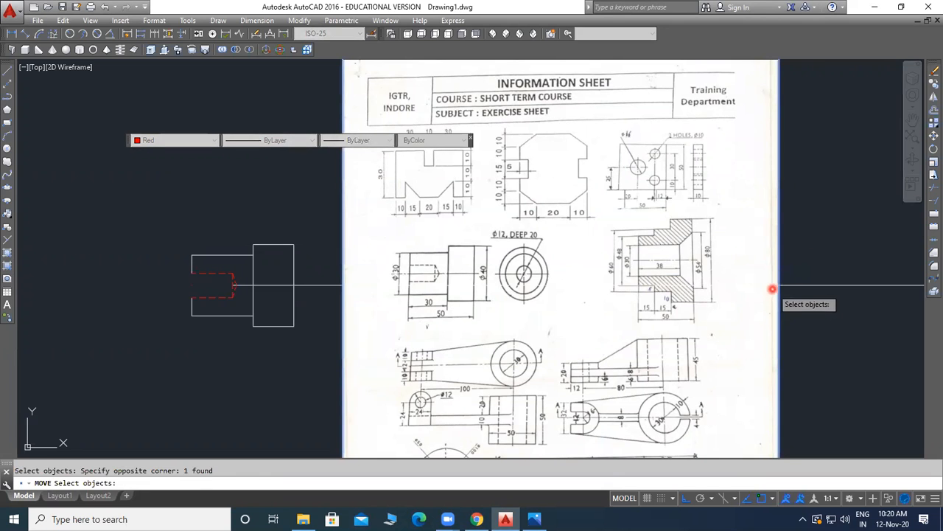
key("Return")
left_click(779, 285)
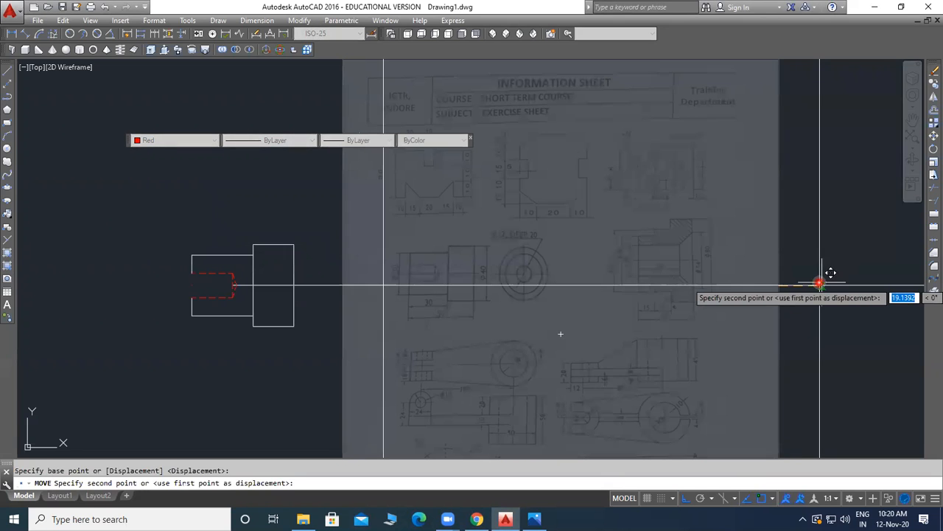
left_click(874, 286)
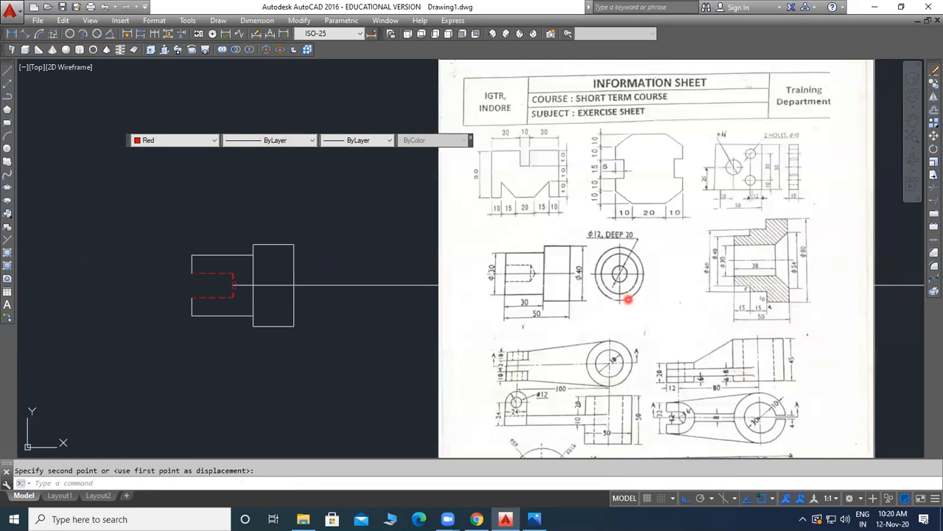
scroll(628, 299, "up", 2)
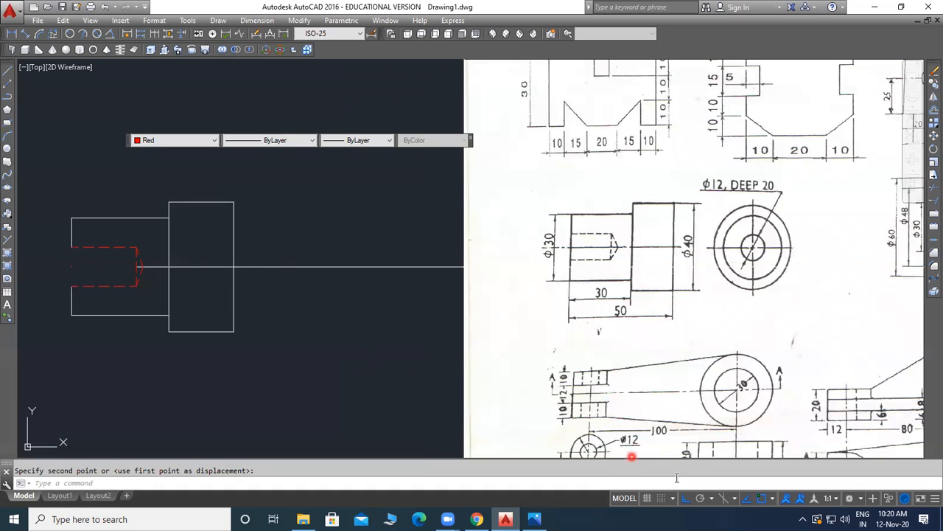
mouse_move(787, 234)
left_mouse_down()
mouse_move(825, 218)
mouse_move(813, 227)
left_mouse_up()
left_click(786, 234)
left_click(789, 240)
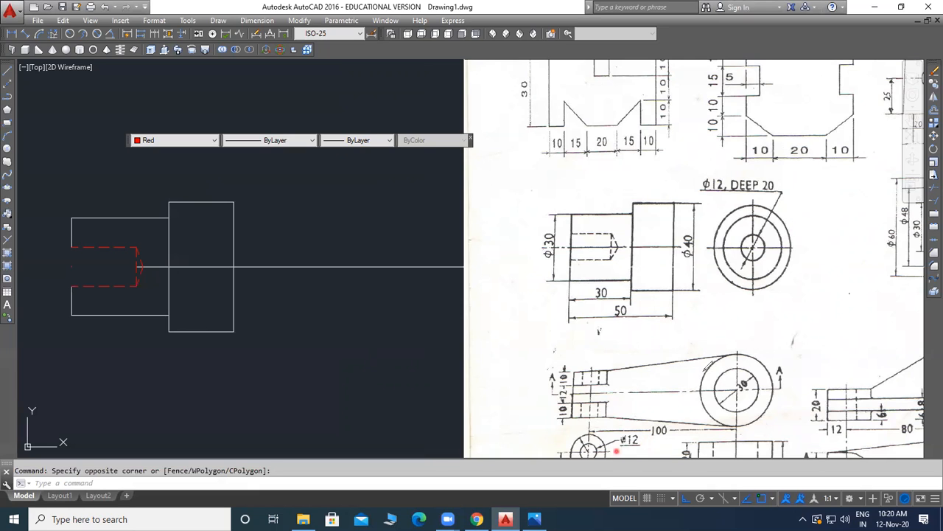
left_click_drag(777, 216, 814, 193)
left_click_drag(778, 227, 813, 215)
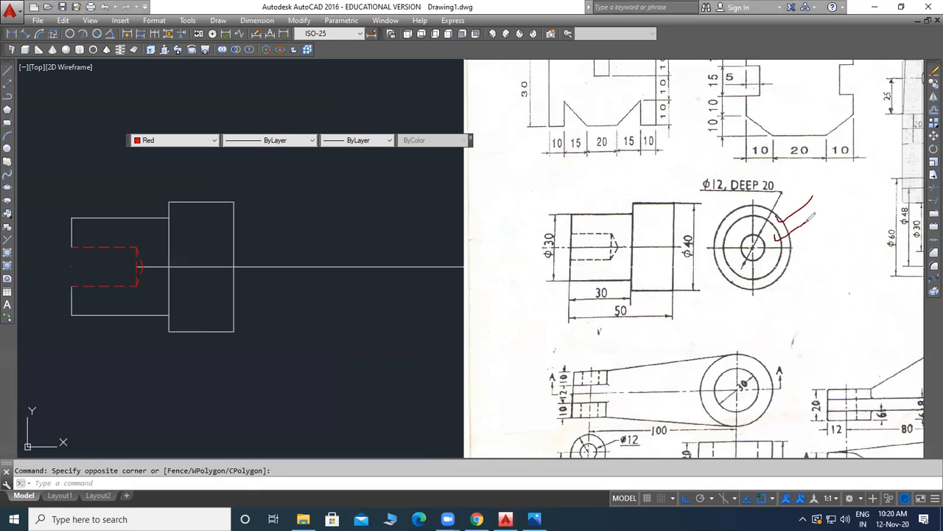
left_click_drag(623, 246, 862, 239)
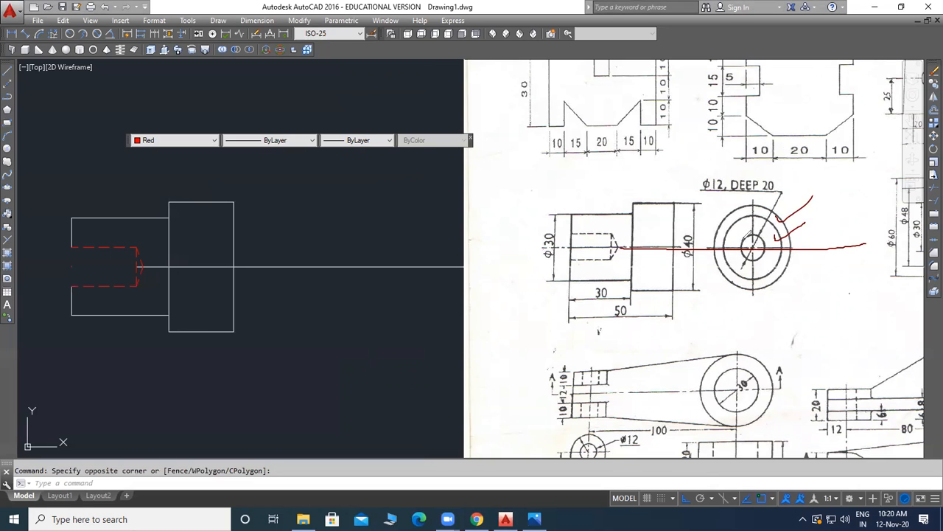
left_click_drag(640, 241, 611, 229)
left_click_drag(680, 201, 675, 299)
mouse_move(628, 208)
left_mouse_down()
mouse_move(628, 291)
mouse_move(609, 229)
left_mouse_up()
mouse_move(765, 232)
left_mouse_down()
mouse_move(748, 270)
mouse_move(766, 232)
left_mouse_up()
key("ctrl+z")
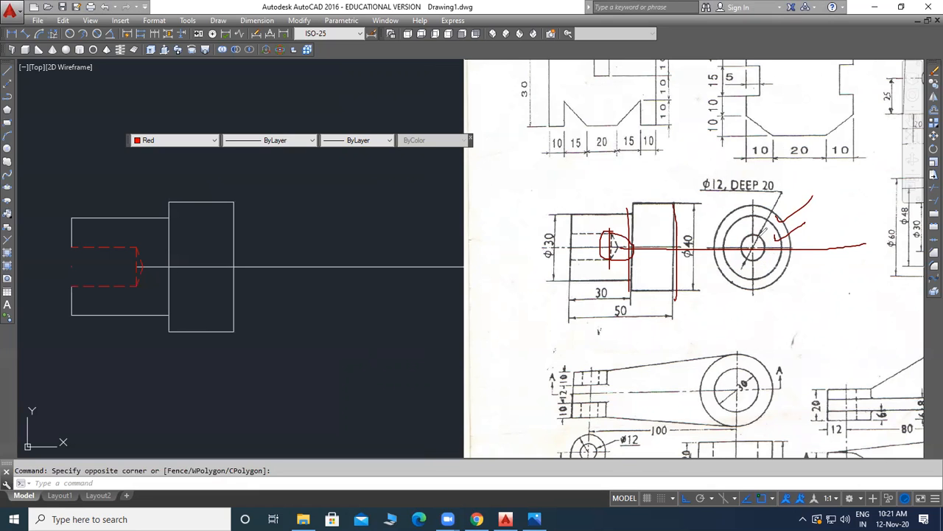
key("ctrl+z")
key("ctrl+z")
key("ctrl+z")
key("ctrl+z")
key("ctrl+z")
key("ctrl+z")
key("ctrl+z")
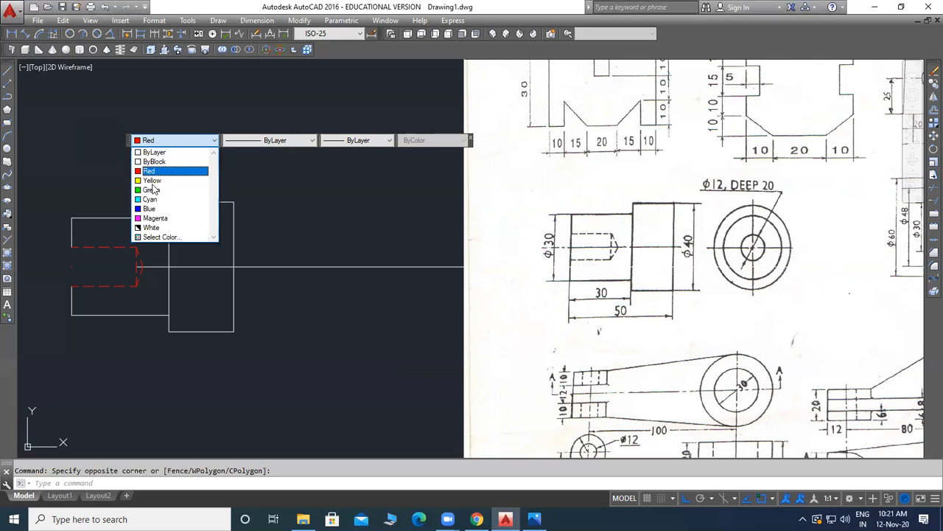
Set the current color to magenta and draw a 40 mm diameter circle centred on the axis line between the shaft and the exercise sheet.
left_click(154, 218)
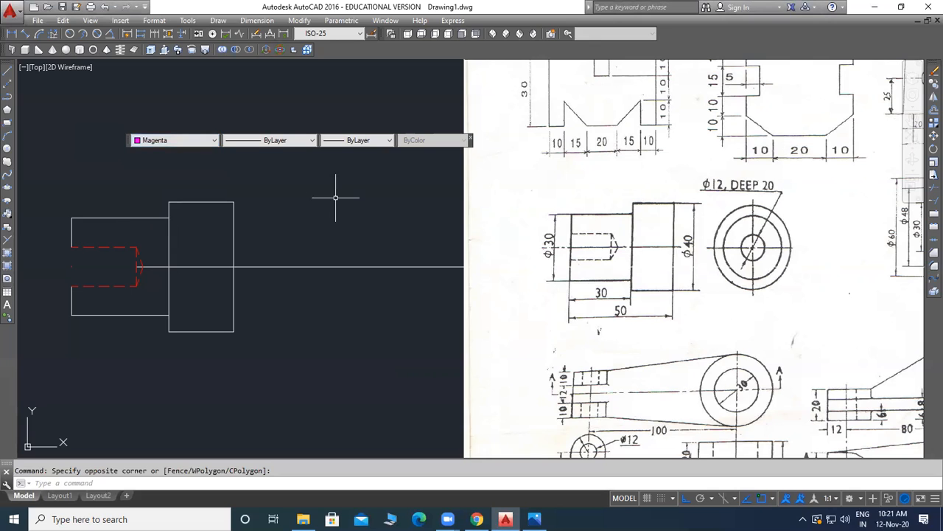
left_click(10, 150)
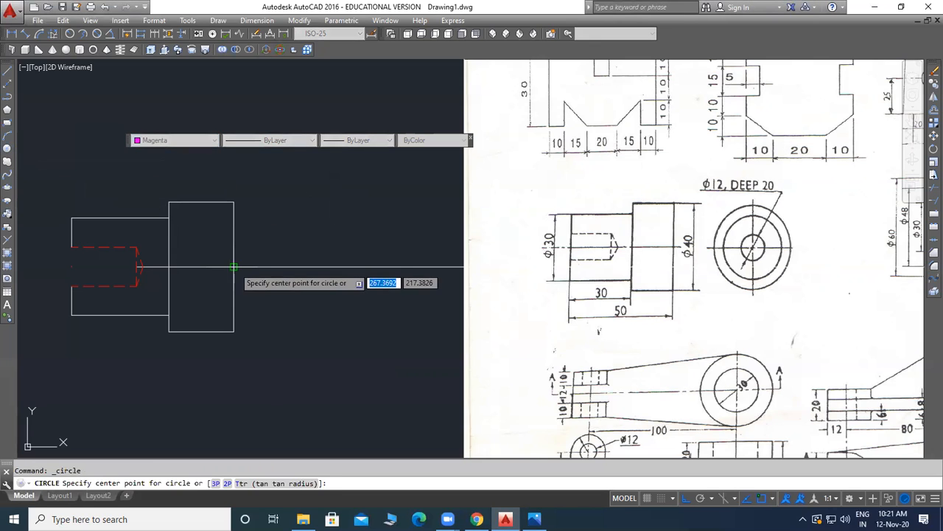
left_click(342, 266)
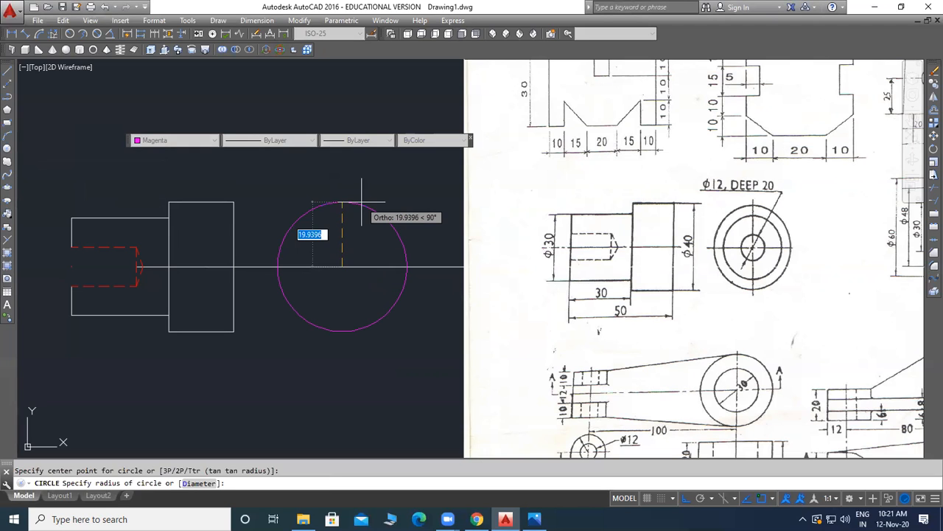
type("d")
key("Return")
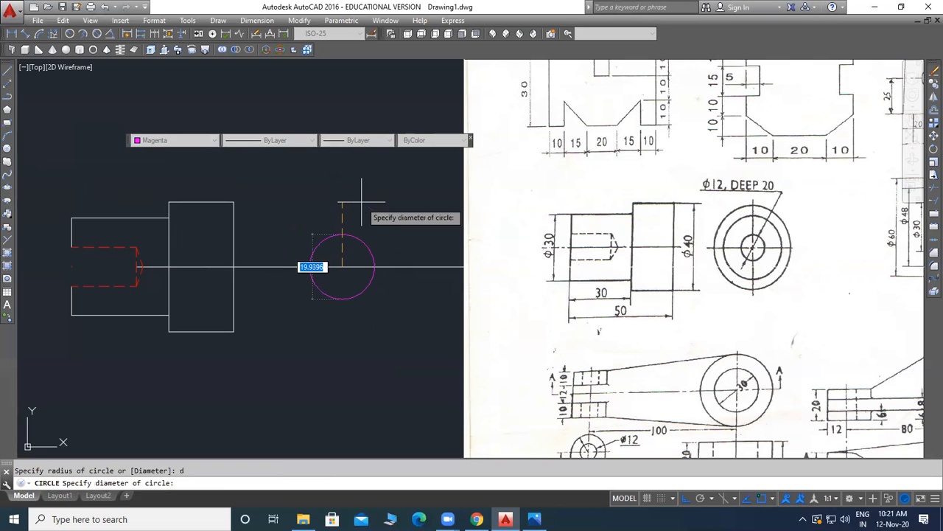
type("40")
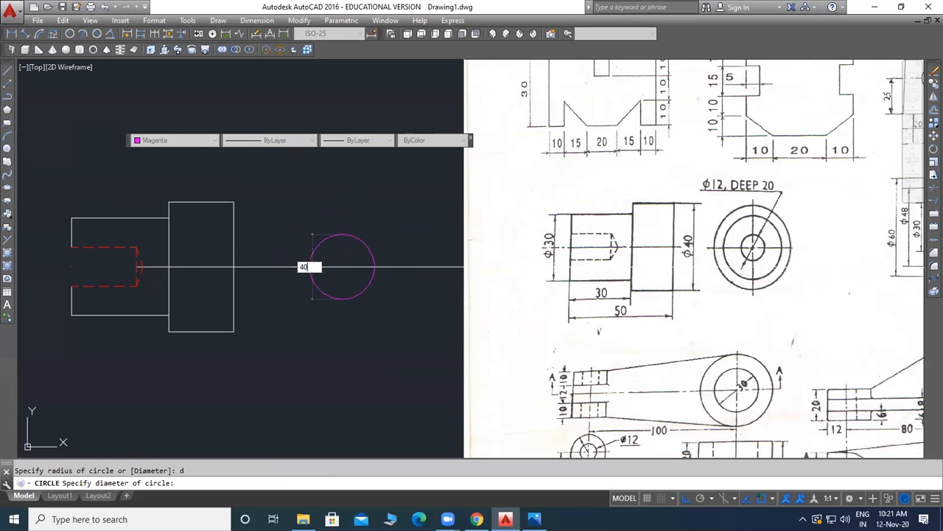
key("Return")
Draw a 30 mm diameter circle concentric with the 40 mm circle of the end view.
key("Return")
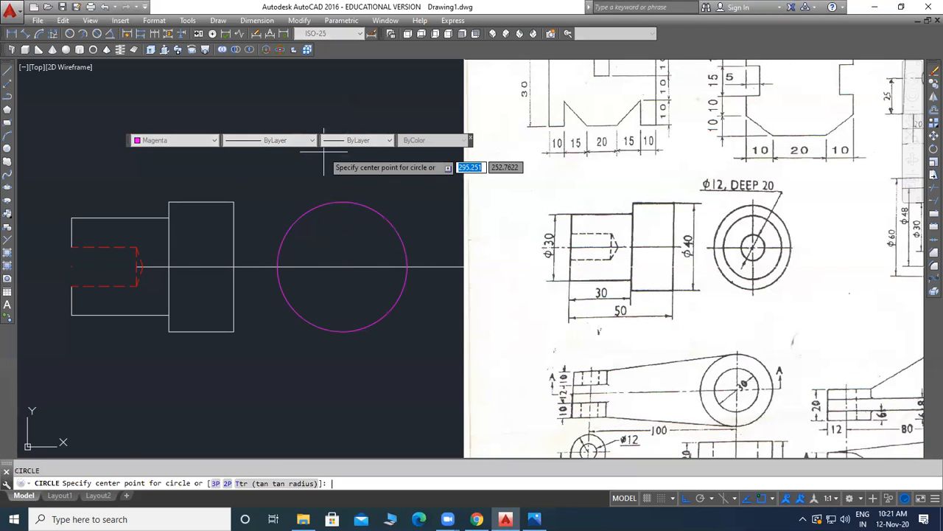
left_click(341, 266)
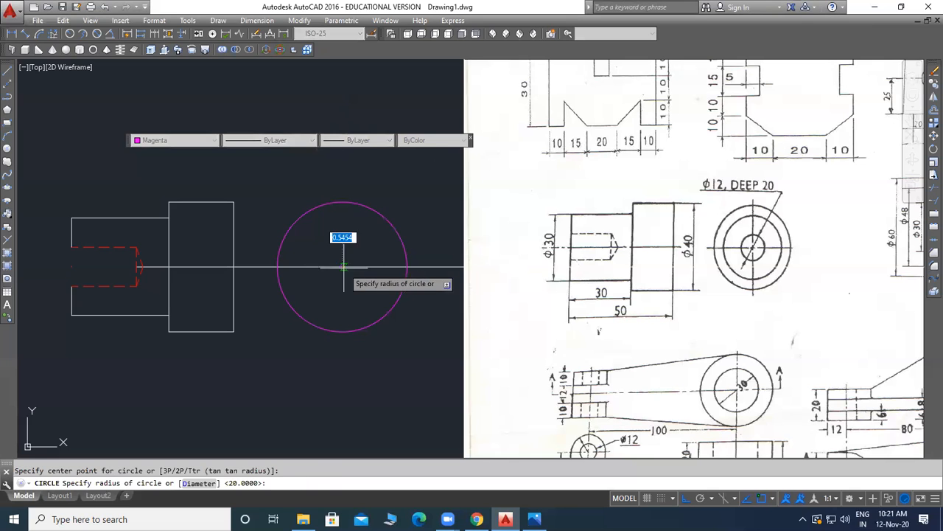
type("d")
key("Return")
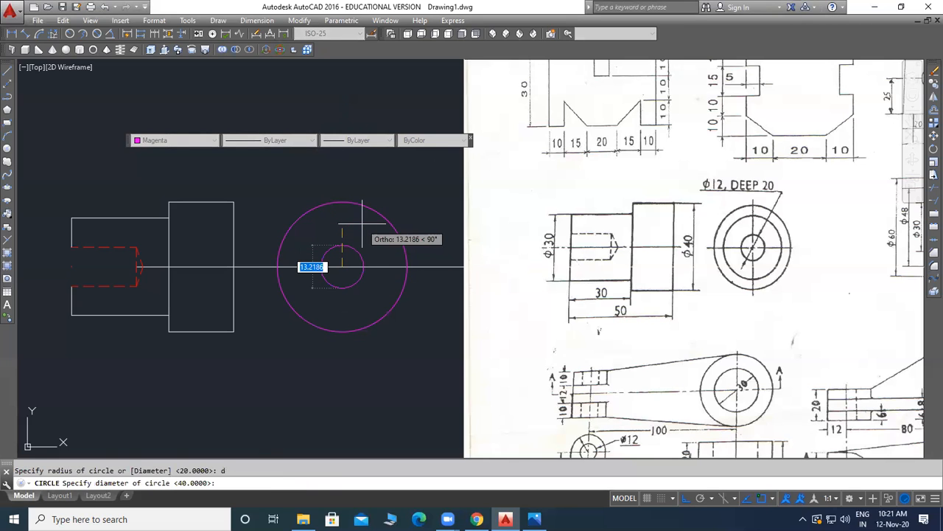
type("30")
key("Return")
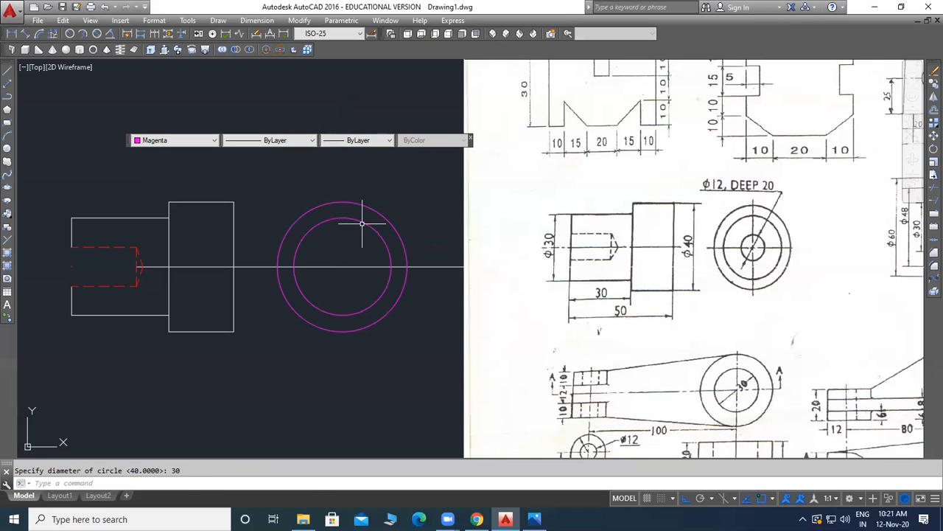
Draw a 12 mm diameter circle for the hole at the same centre as the other end-view circles.
key("Return")
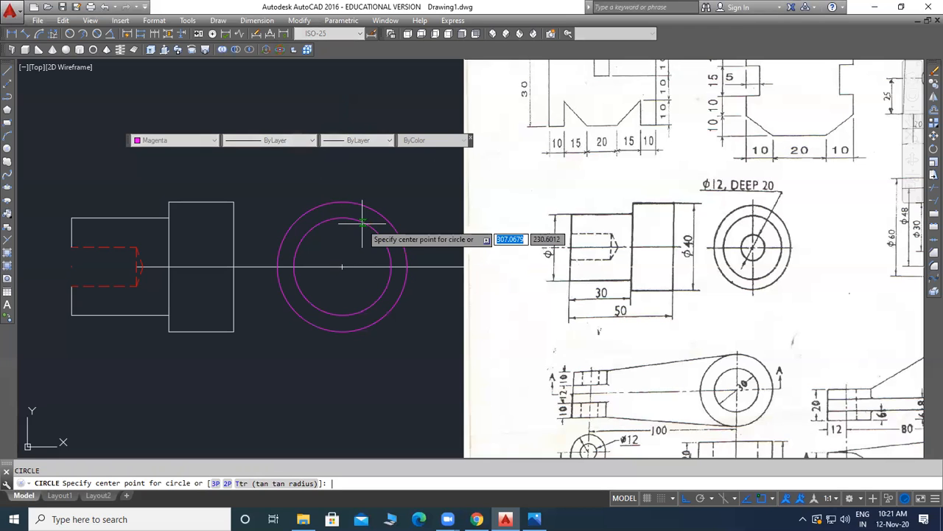
left_click(341, 267)
type("d")
key("Return")
type("12")
key("Return")
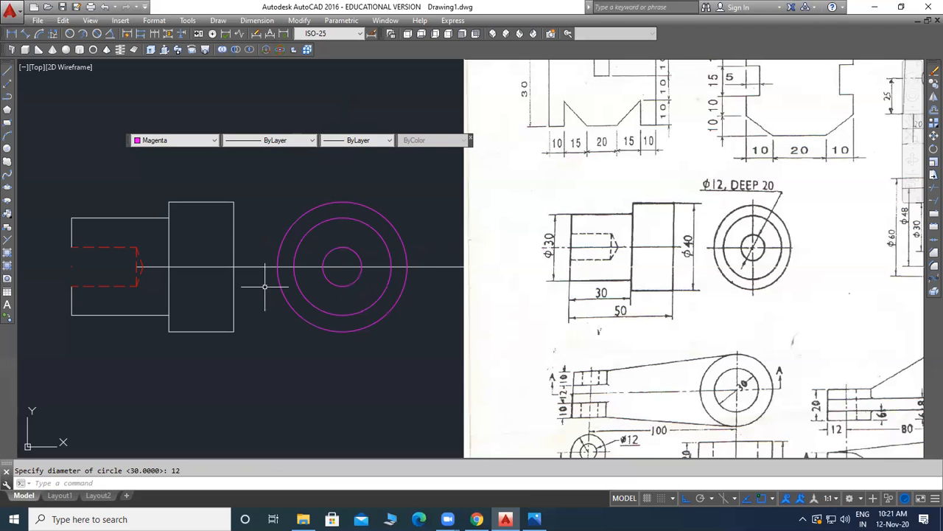
left_click(437, 265)
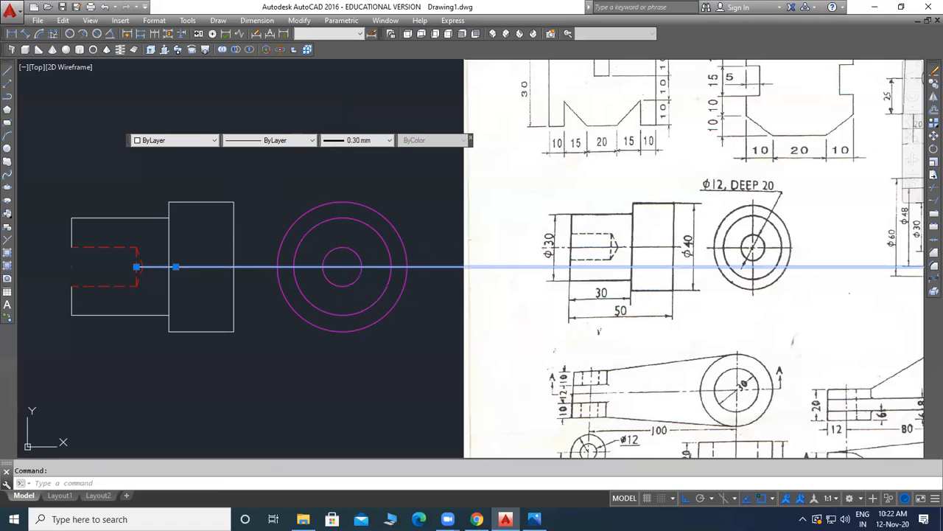
left_click(932, 191)
left_click(441, 274)
left_click(462, 236)
key("Escape")
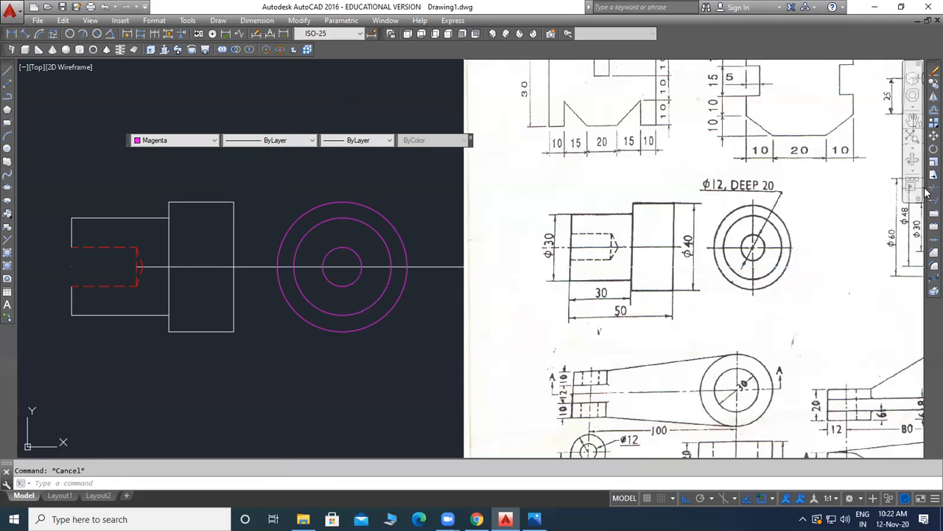
Trim the axis line between the outer circle of the end view and the edge of the exercise sheet.
left_click(932, 190)
key("Return")
left_click(428, 263)
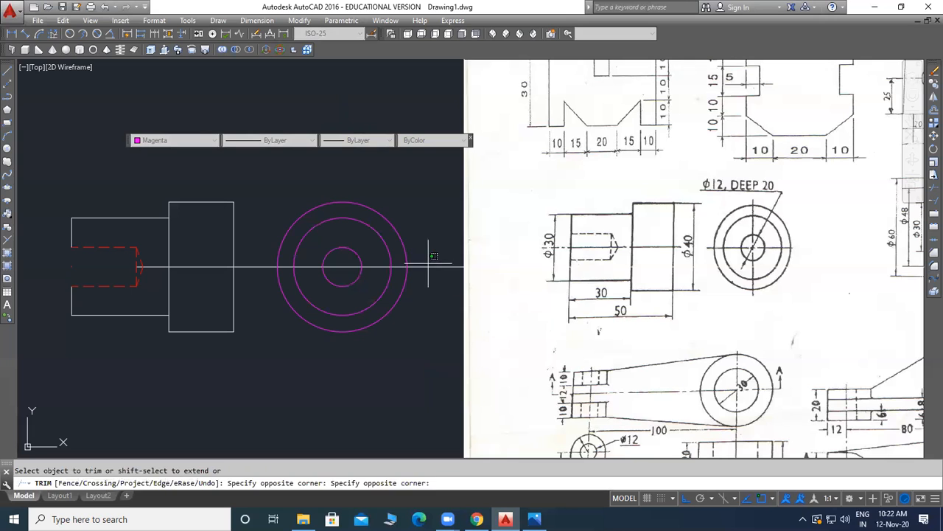
left_click(421, 270)
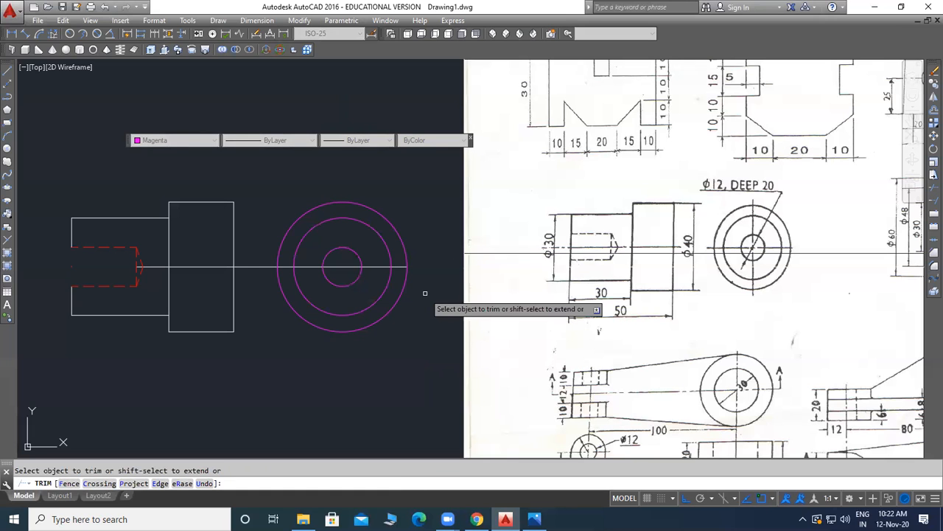
key("Escape")
Delete the leftover piece of the axis line that runs across the exercise sheet.
left_click(515, 248)
key("Escape")
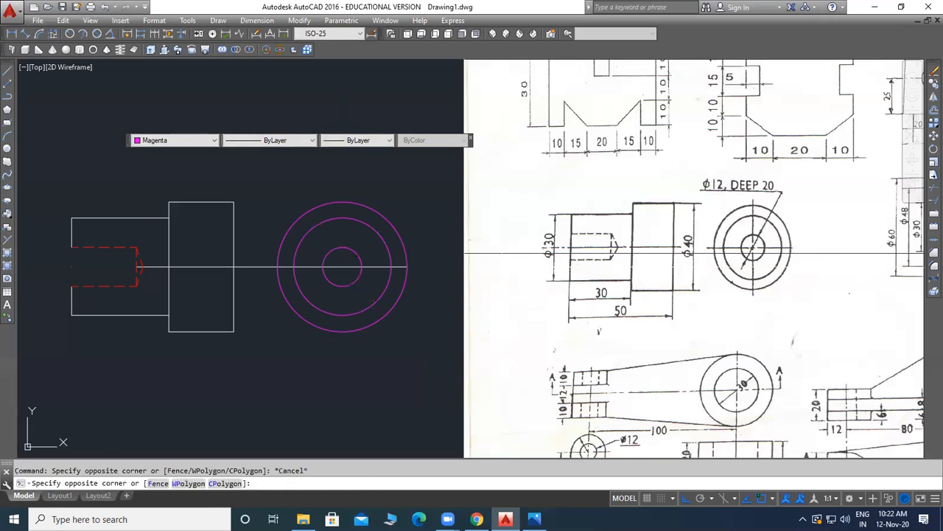
key("Escape")
key("Escape")
left_click(474, 255)
left_click(473, 287)
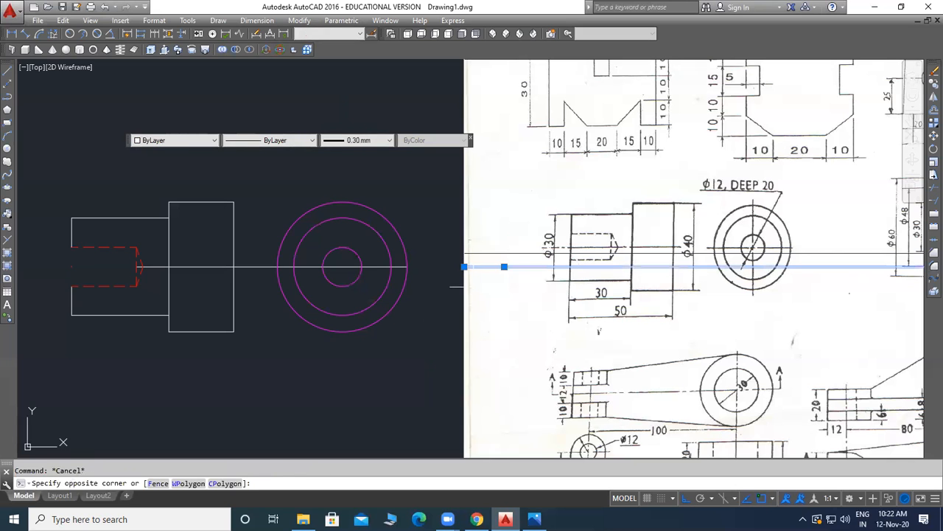
key("Delete")
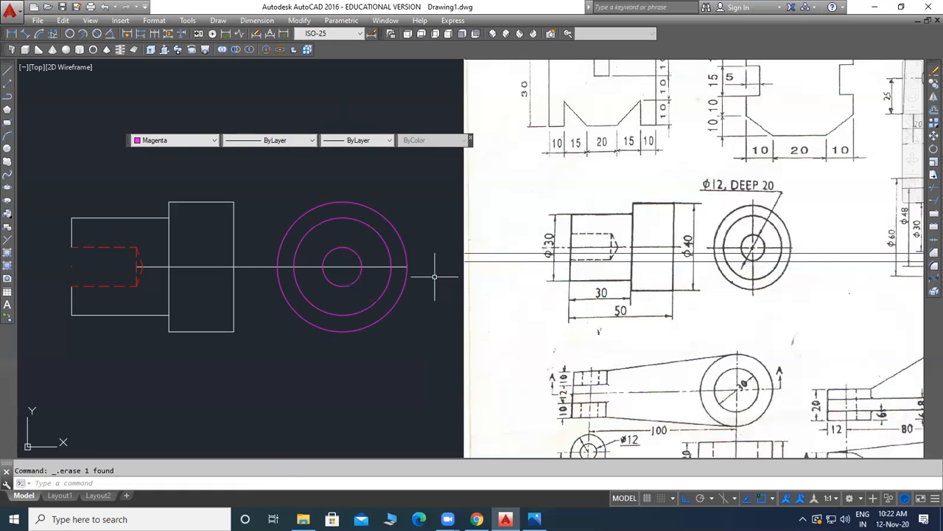
Trim the axis line between the shaft's large end face and the outer circle of the end view.
scroll(442, 269, "down", 4)
scroll(476, 262, "up", 4)
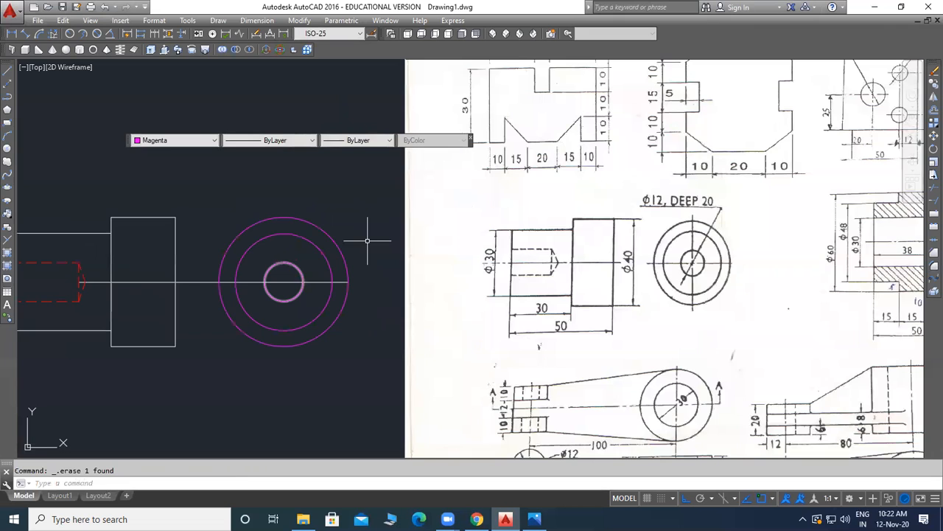
middle_click_drag(250, 315, 366, 299)
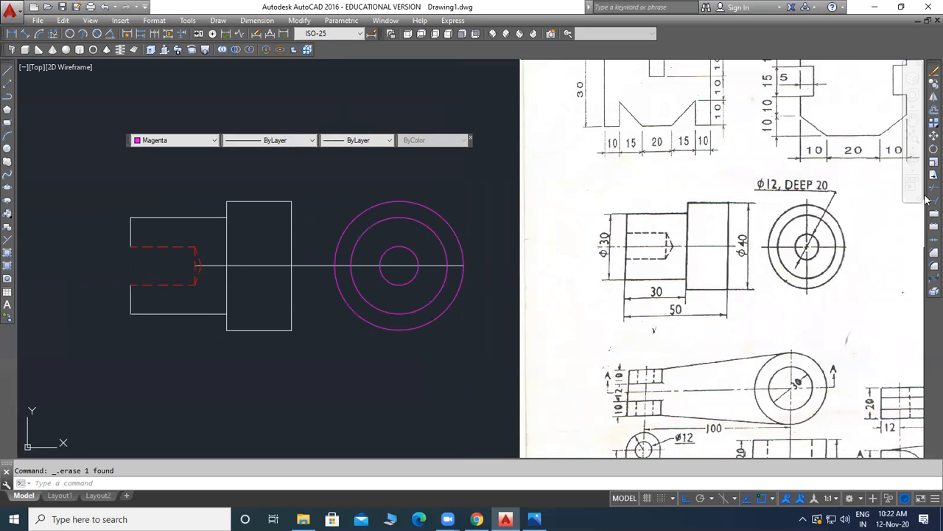
left_click(934, 187)
key("Return")
left_click(312, 249)
left_click(303, 281)
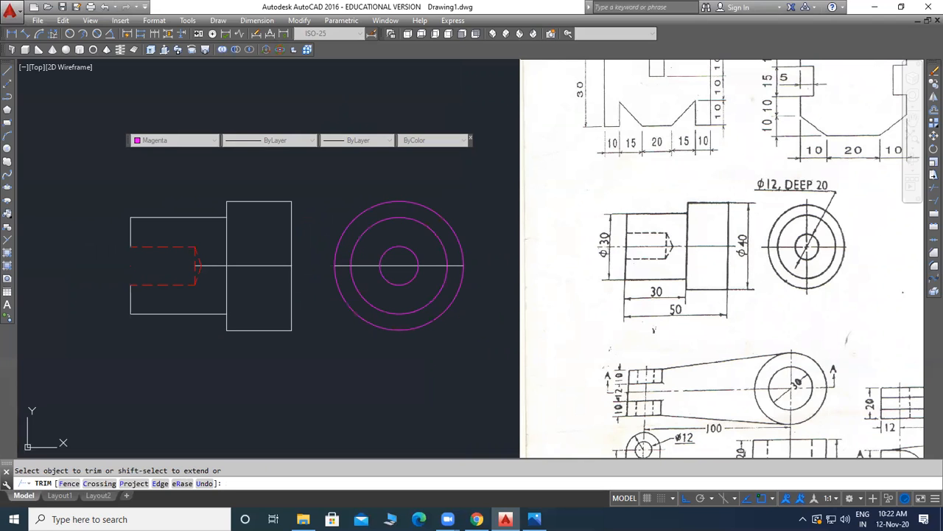
key("Return")
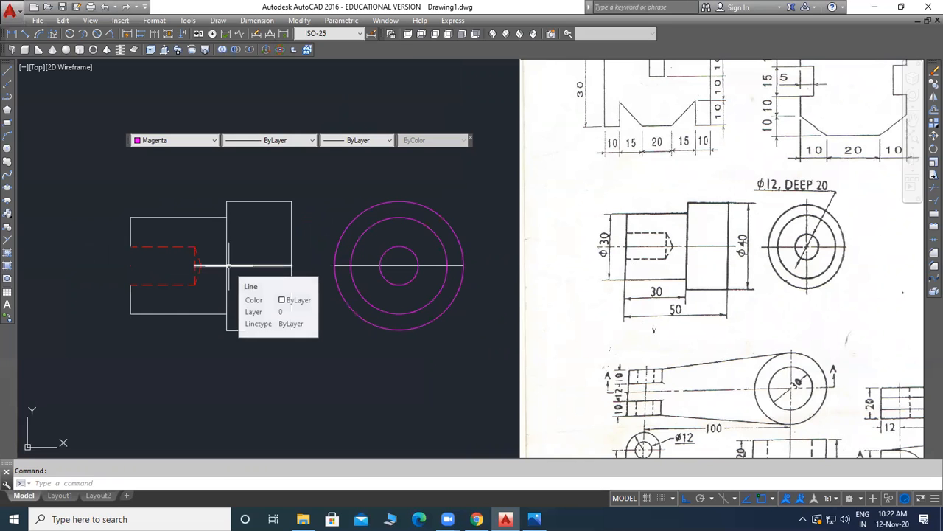
Draw a vertical centre line through the end view from the top quadrant to the bottom quadrant of the 40 mm circle.
left_click(8, 70)
left_click(399, 201)
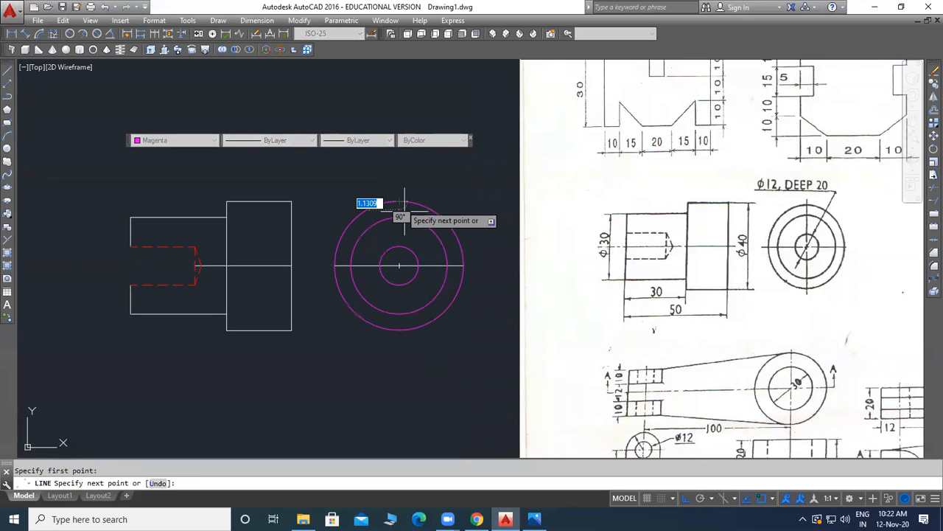
left_click(400, 329)
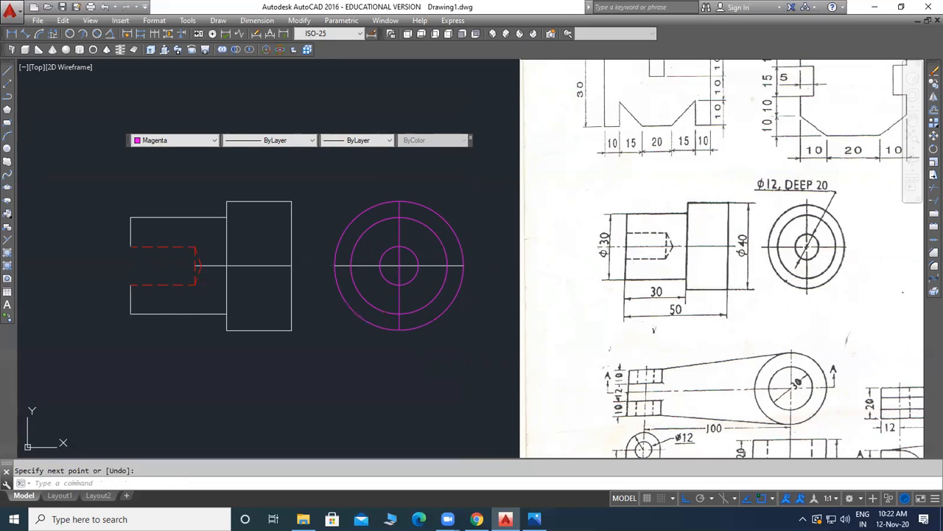
key("Return")
Set the colour of the end view's vertical centre line to ByLayer.
left_click(399, 237)
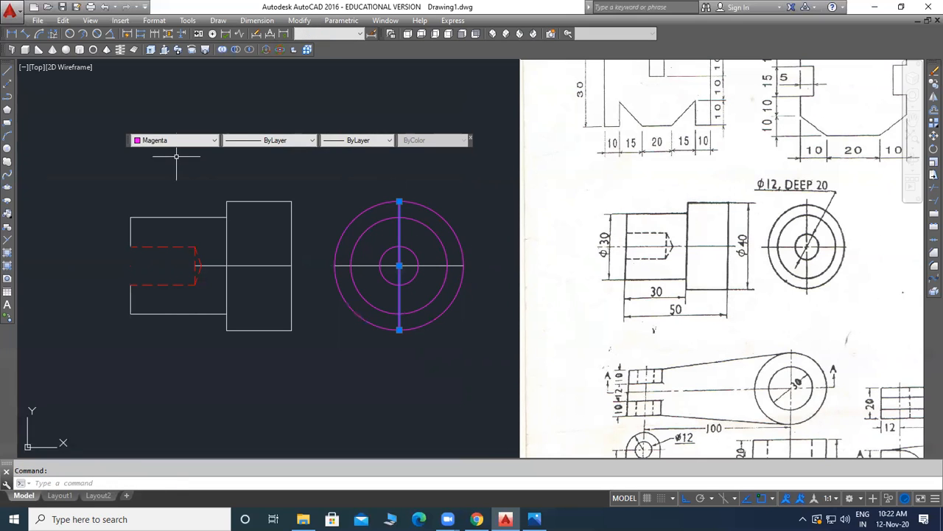
left_click(183, 141)
left_click(173, 151)
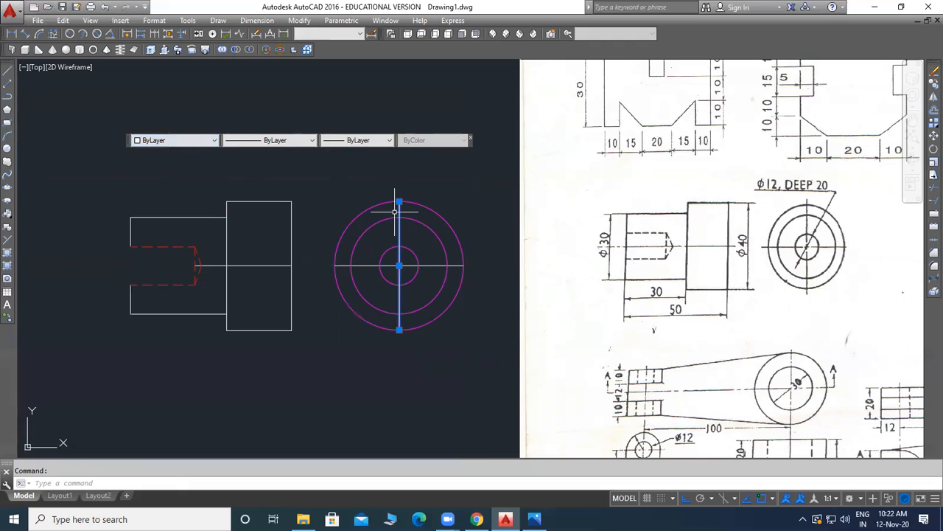
key("Escape")
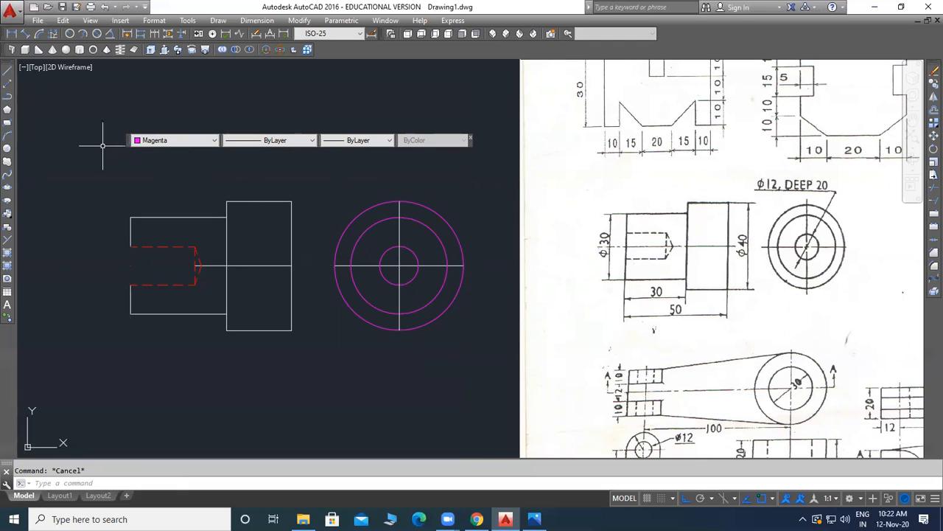
Dock the floating Properties toolbar beside the Modeling toolbar and float the Dimension toolbar over the drawing area above the shaft.
left_click_drag(129, 140, 292, 60)
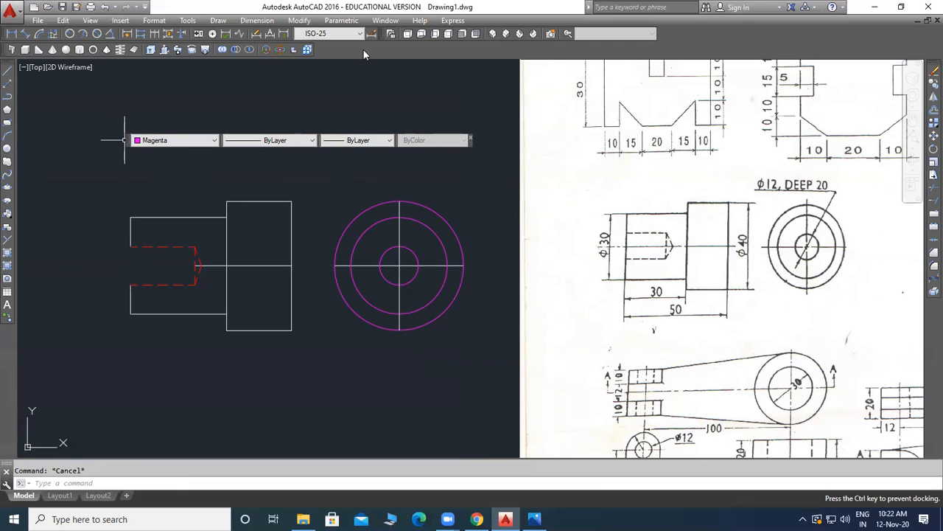
left_click_drag(364, 50, 363, 49)
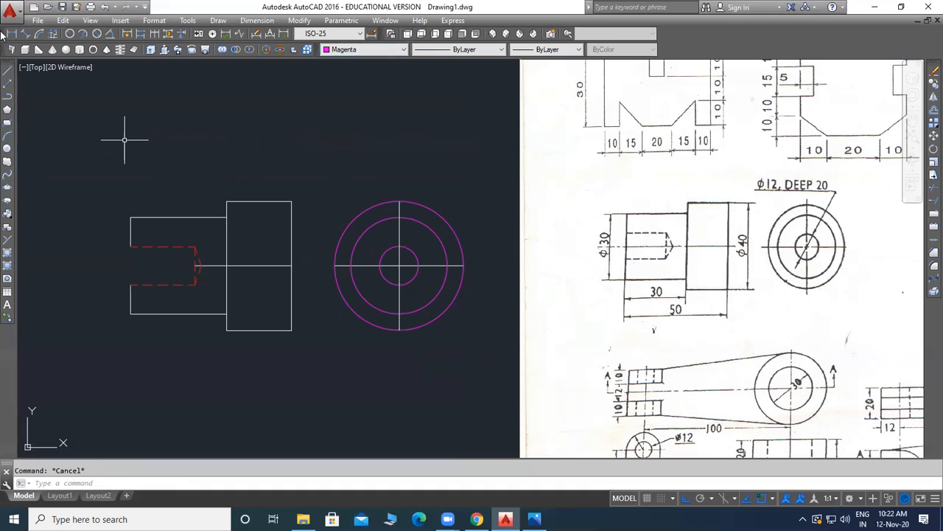
left_click_drag(2, 34, 24, 49)
left_click_drag(250, 140, 260, 138)
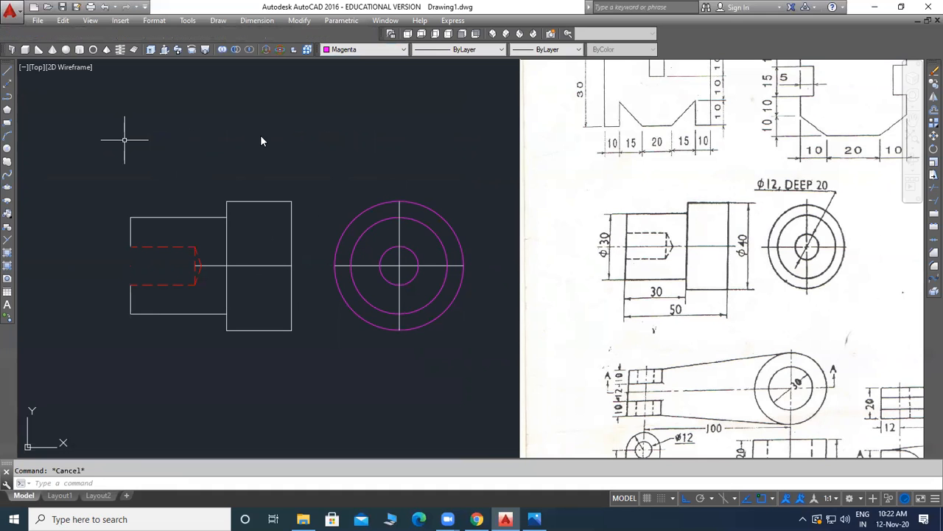
Examine the list of available AutoCAD toolbars and which of them are switched on.
left_click(188, 21)
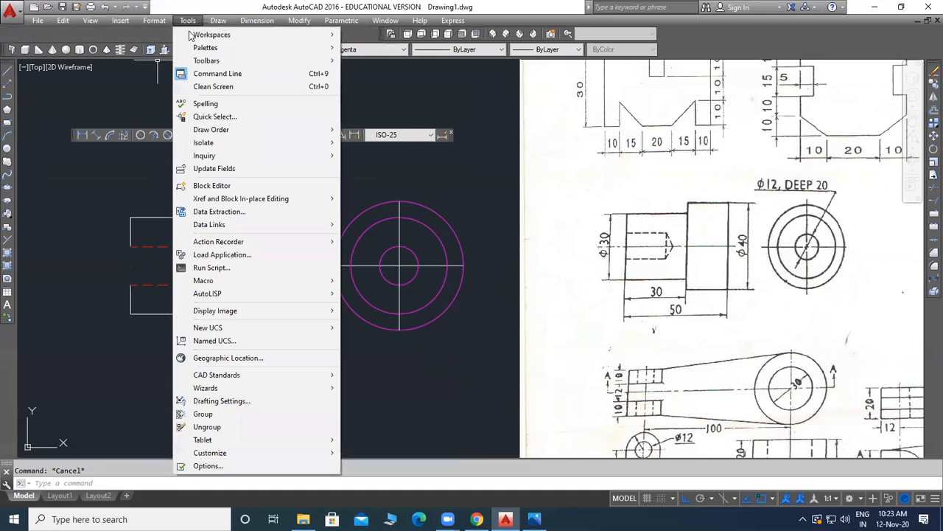
mouse_move(210, 62)
mouse_move(410, 64)
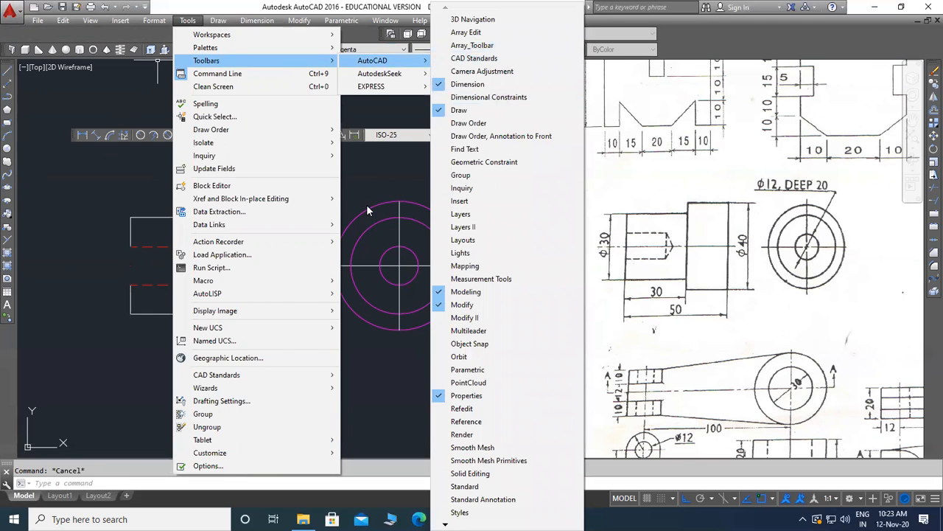
left_click(369, 163)
left_click(341, 187)
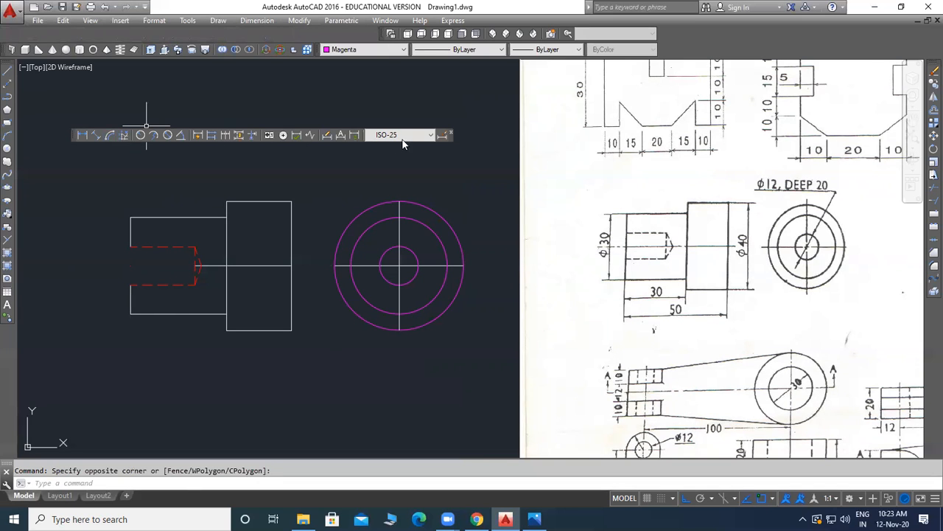
right_click(328, 137)
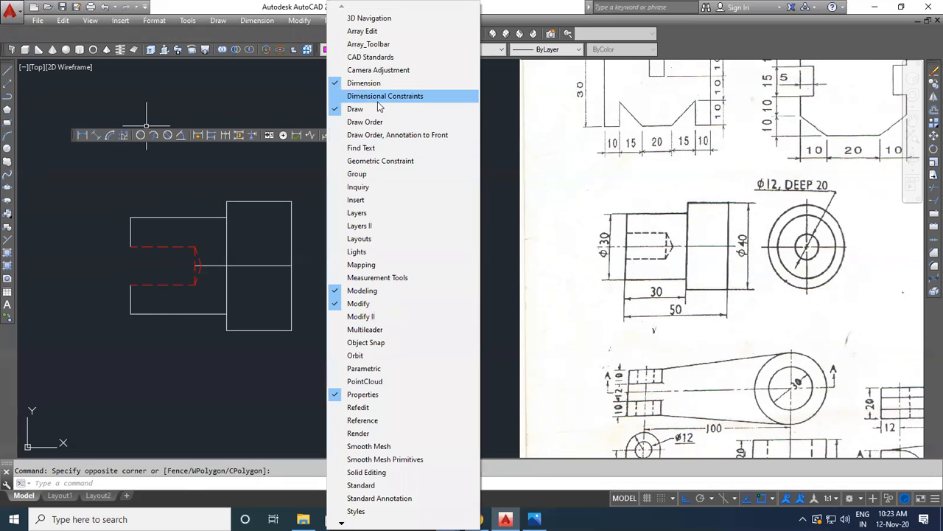
left_click(253, 169)
left_click(214, 171)
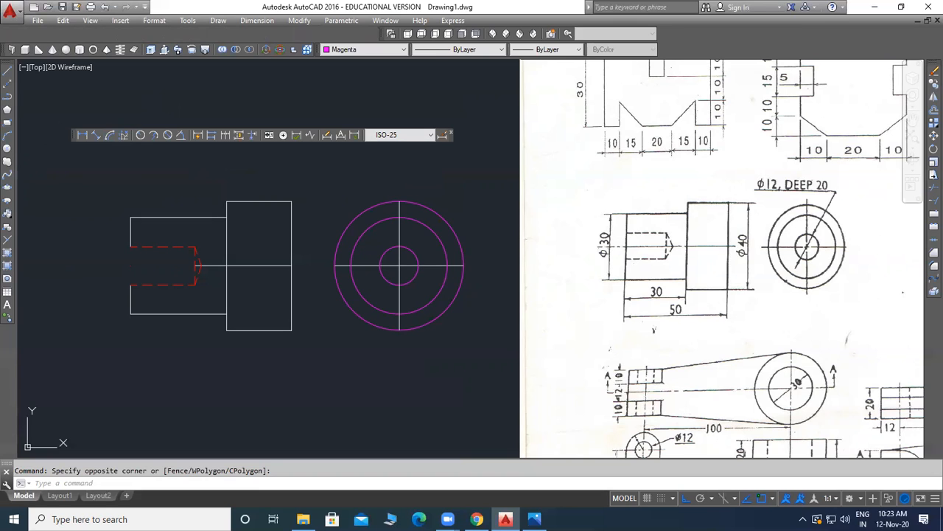
mouse_move(230, 18)
left_mouse_down()
mouse_move(211, 16)
mouse_move(224, 31)
mouse_move(264, 35)
left_mouse_up()
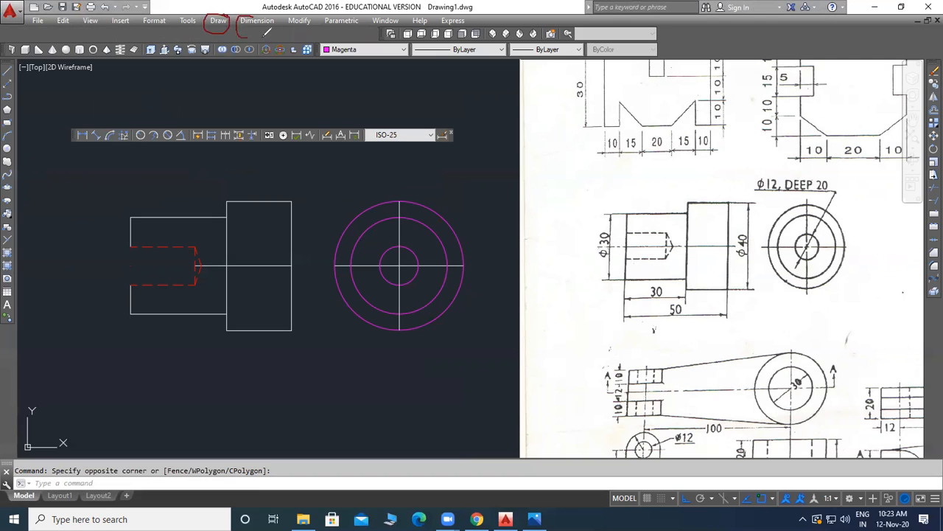
mouse_move(305, 10)
left_mouse_down()
mouse_move(284, 16)
mouse_move(319, 30)
mouse_move(308, 9)
left_mouse_up()
left_click_drag(31, 27, 485, 22)
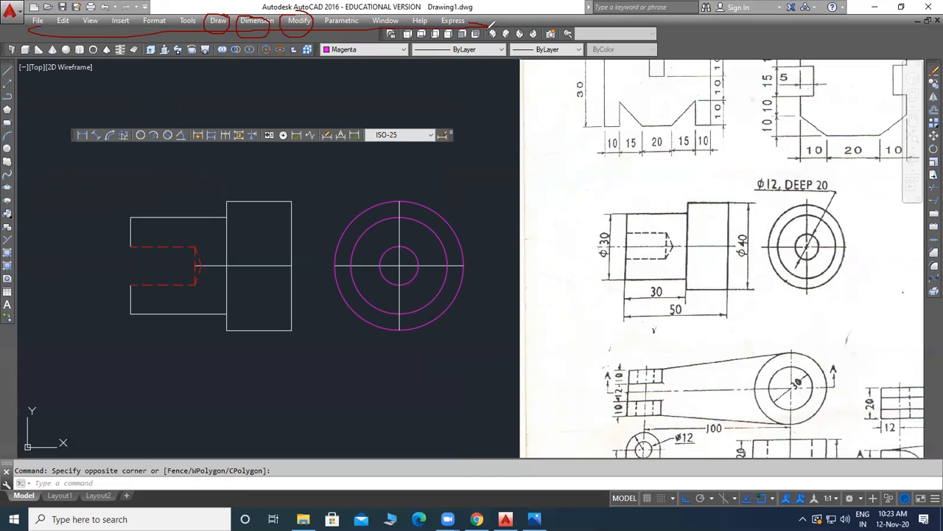
key("ctrl+z")
key("ctrl+z")
key("ctrl+z")
key("ctrl+z")
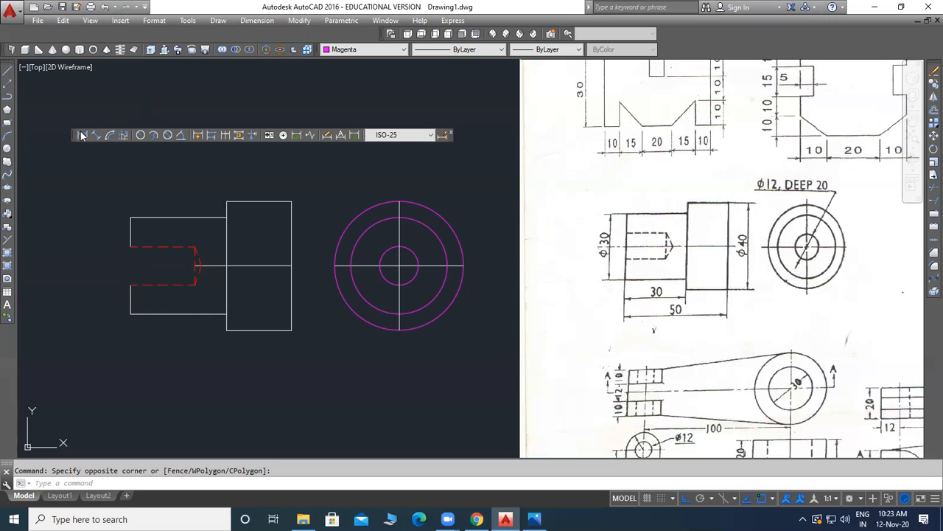
Look over the available dimensioning commands, such as Linear, Aligned, Radius and Diameter.
left_click(252, 22)
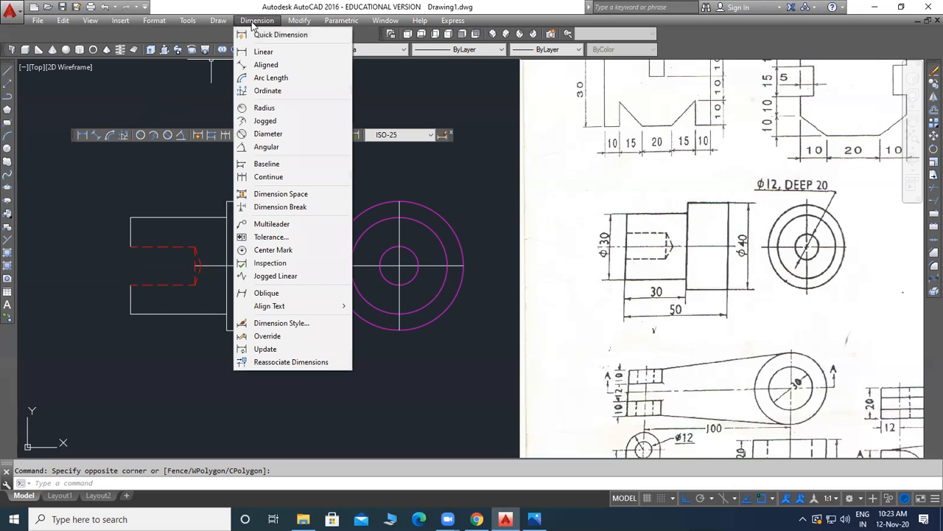
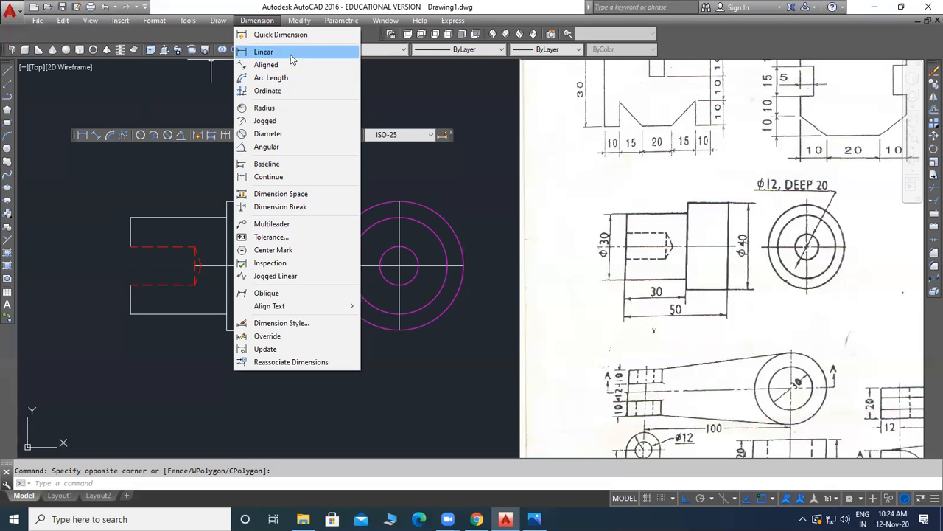
Try a linear dimension below the narrow section's lower edge in the side view and undo it.
left_click(263, 51)
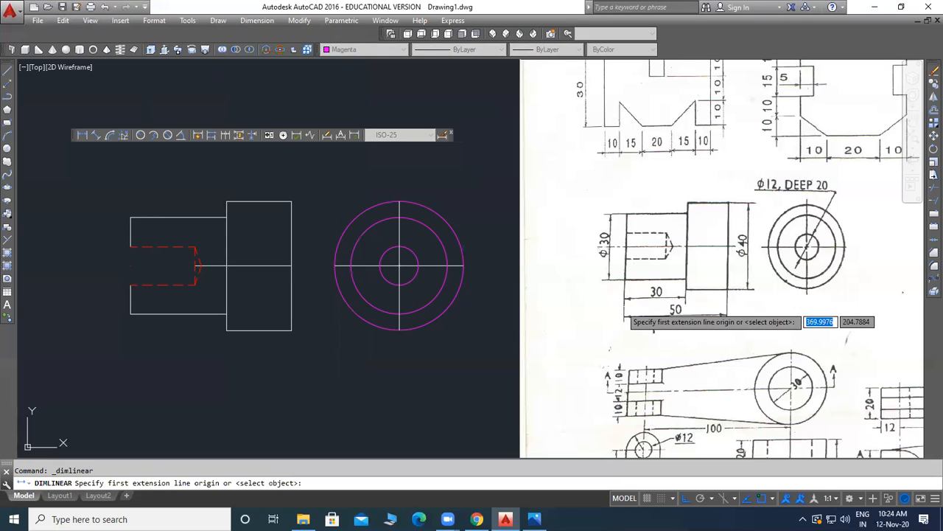
left_click(131, 315)
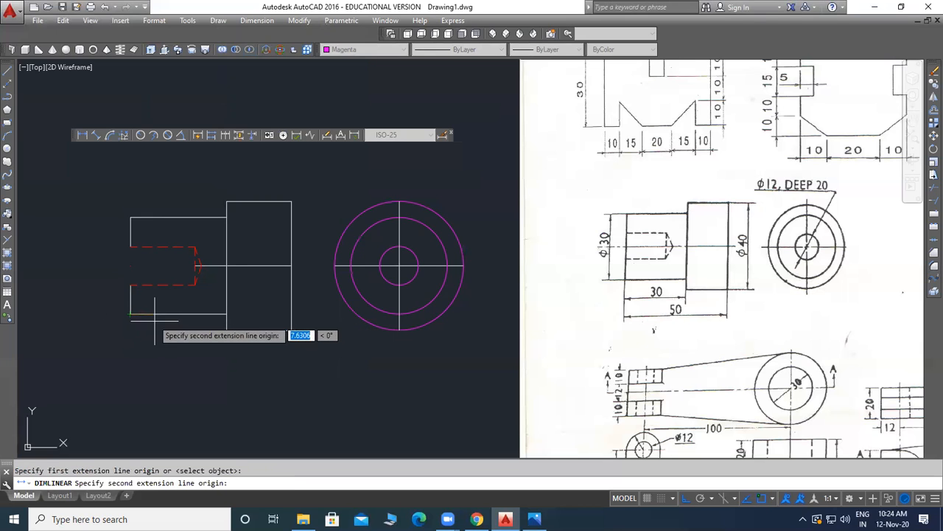
left_click(227, 314)
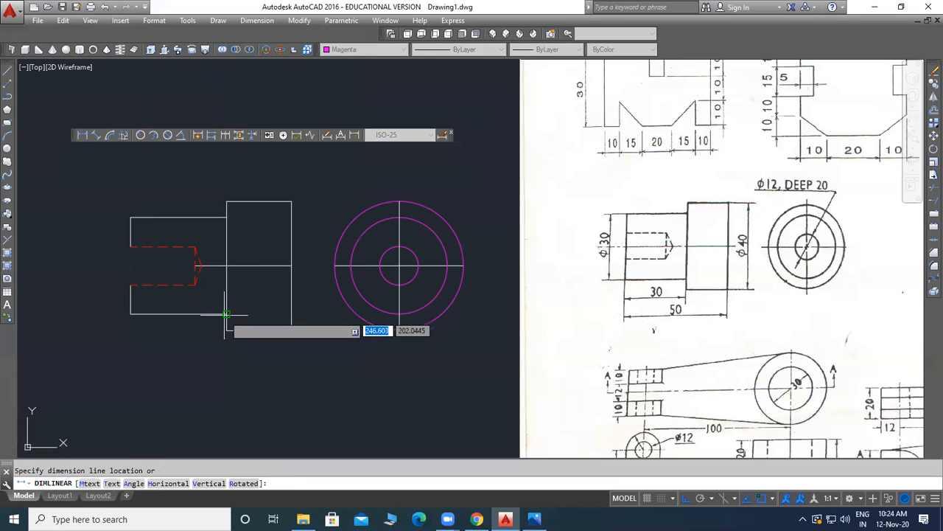
left_click(181, 345)
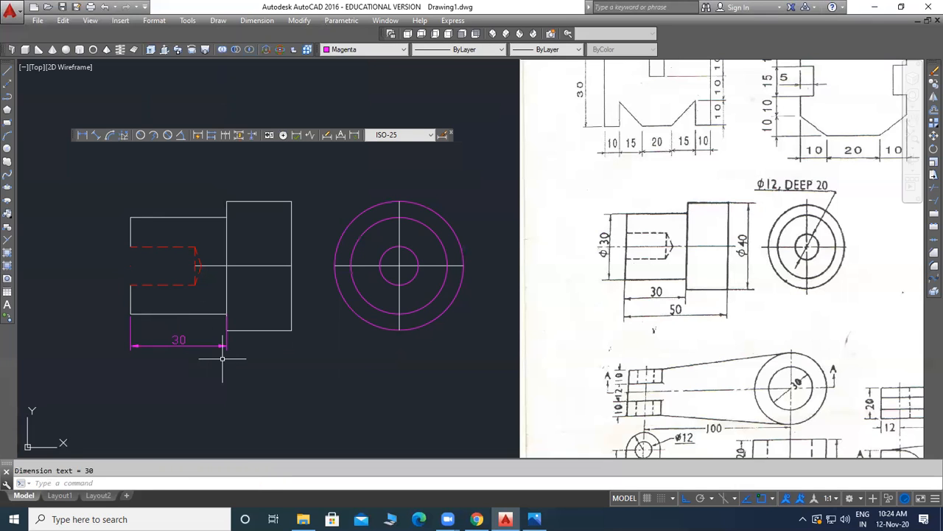
key("Return")
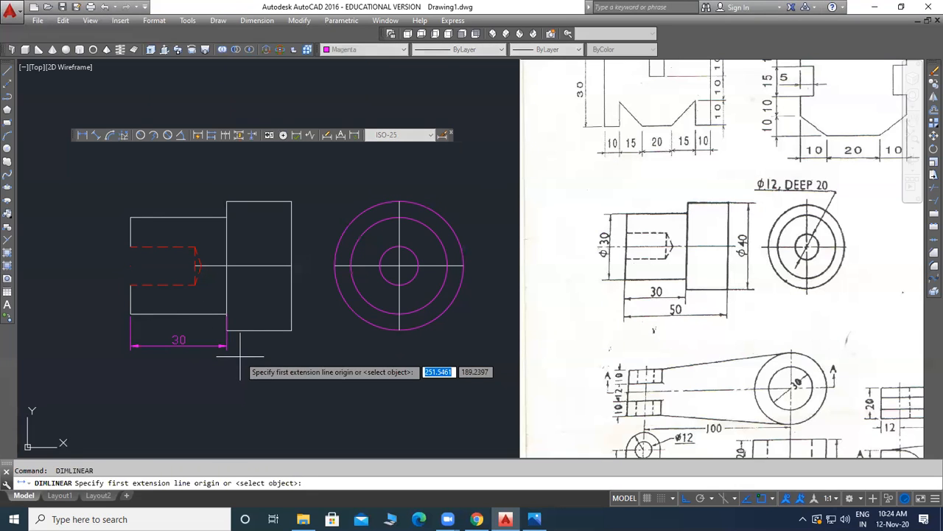
left_click(294, 319)
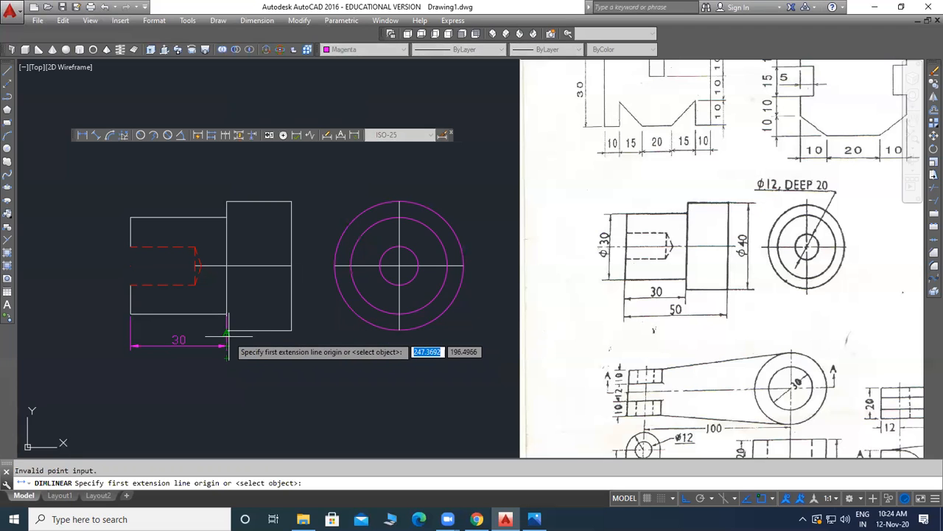
key("Escape")
key("ctrl+z")
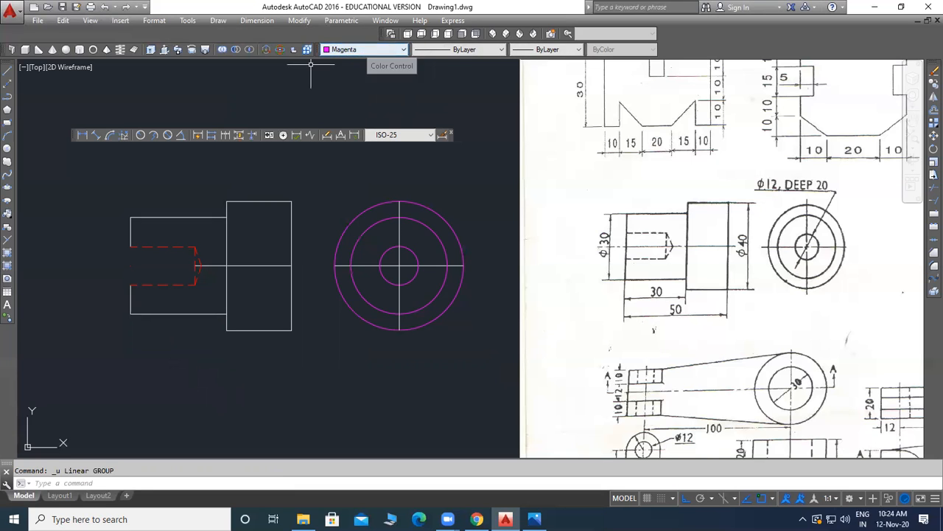
Set the current object color to Green and place a linear dimension for the narrow section's length below the side view.
left_click(359, 52)
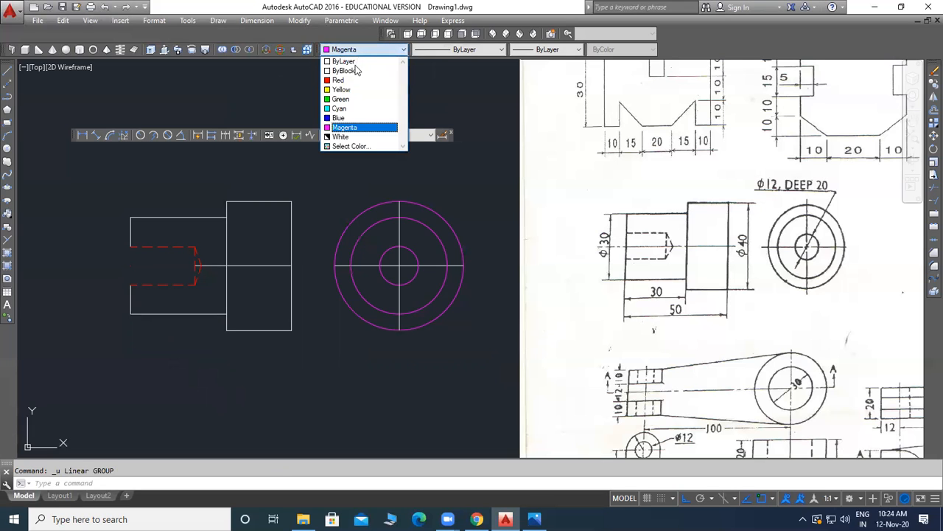
left_click(348, 103)
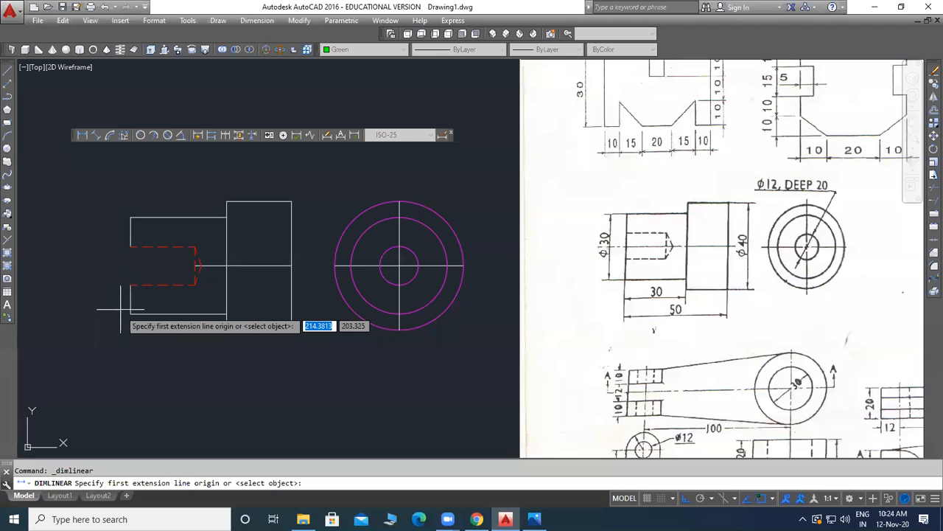
left_click(131, 314)
left_click(226, 314)
left_click(181, 341)
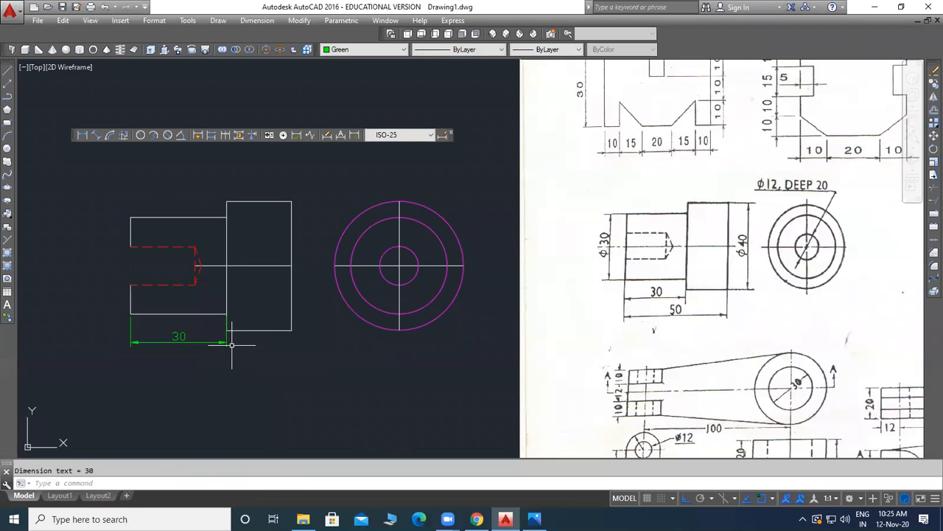
Place a linear dimension for the side view's overall length beneath the narrow section's length dimension.
key("Return")
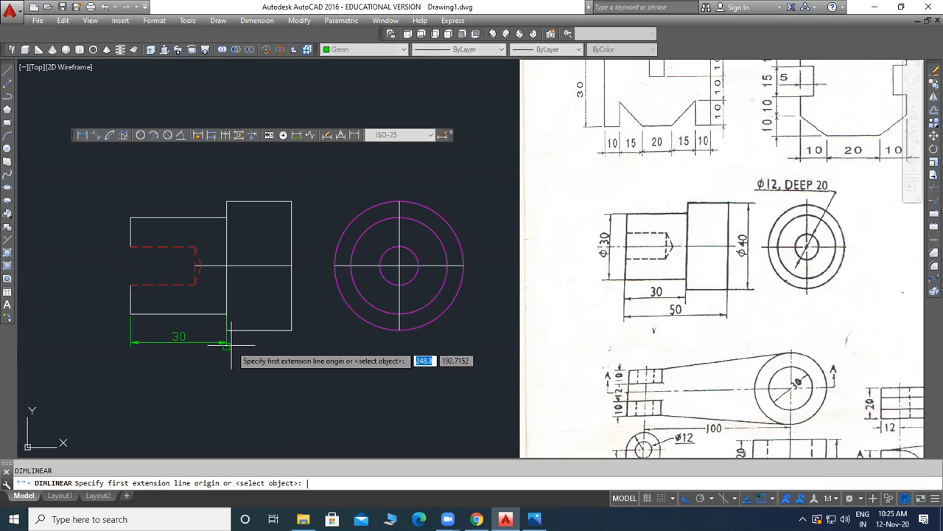
scroll(227, 331, "up", 2)
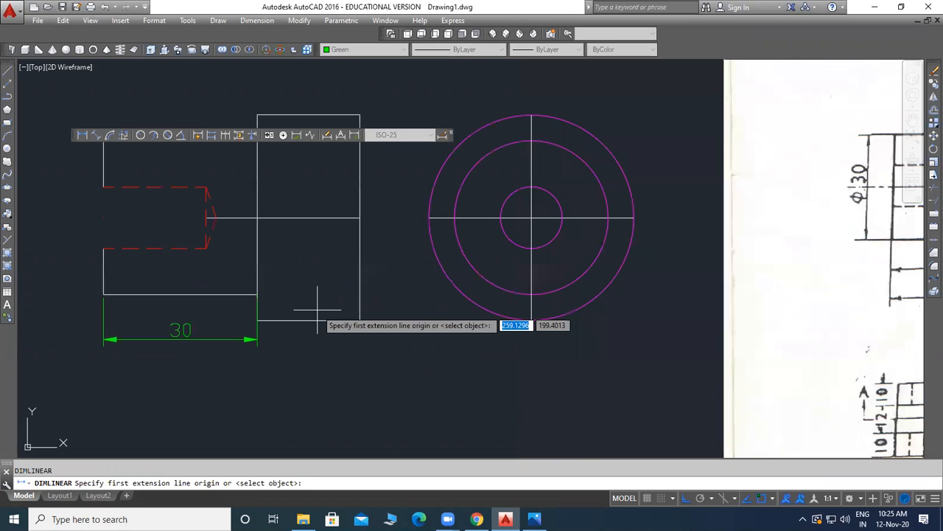
left_click(104, 294)
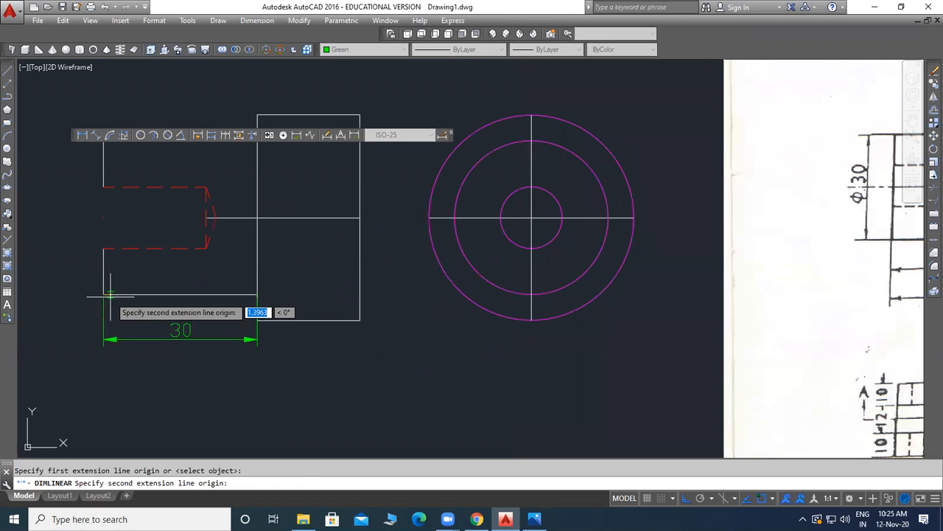
left_click(359, 320)
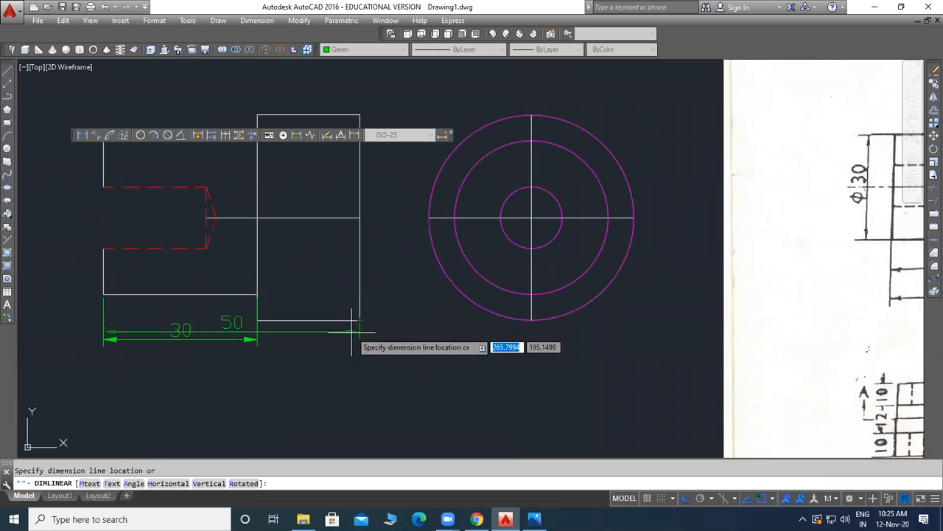
left_click(296, 365)
scroll(141, 356, "down", 2)
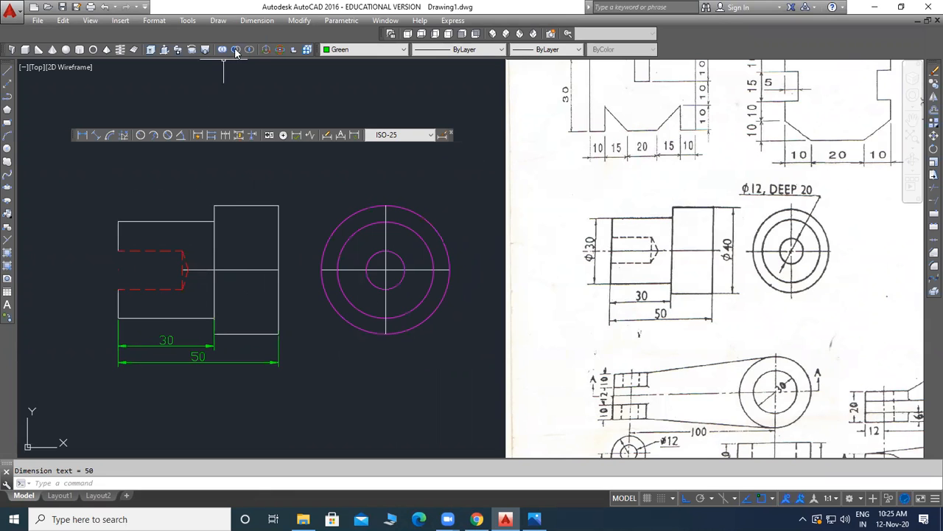
left_click(167, 135)
left_click(118, 246)
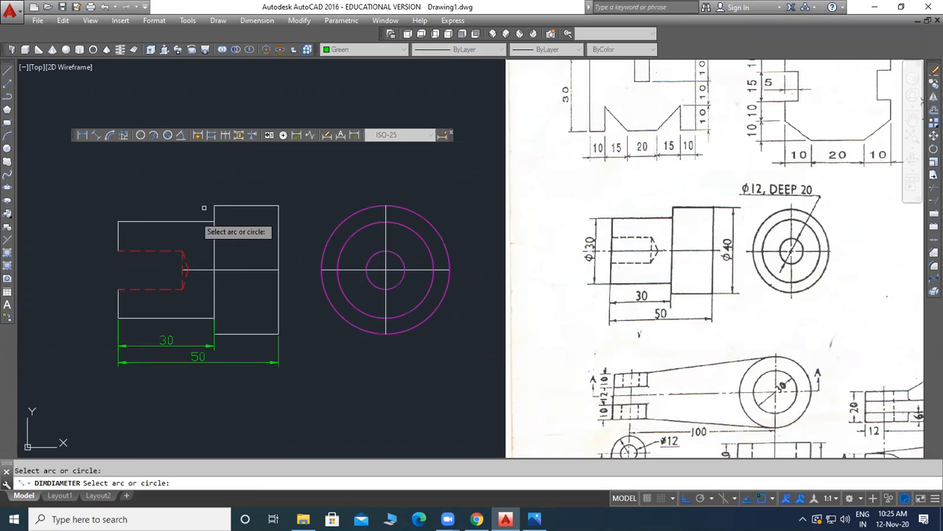
key("Escape")
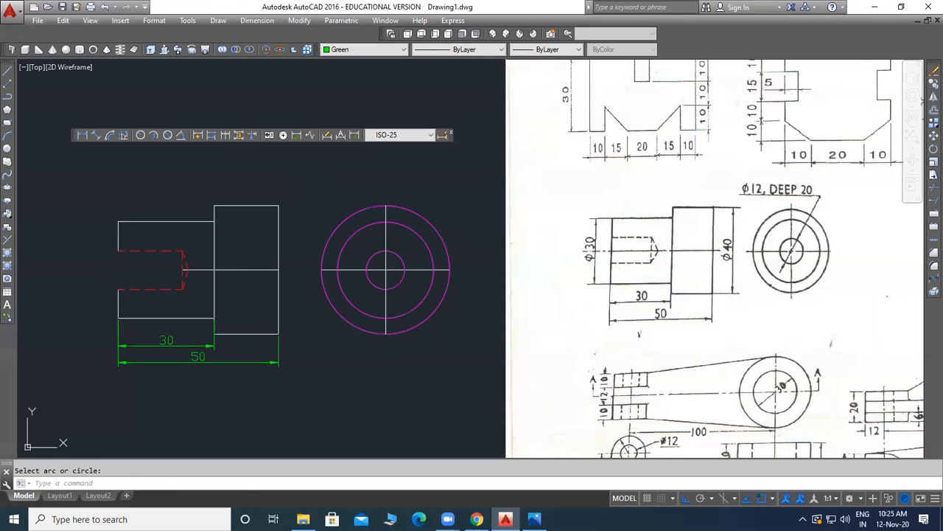
Add a vertical linear dimension for the narrow section's height, placed outside its open end in the side view.
left_click(81, 135)
left_click(118, 221)
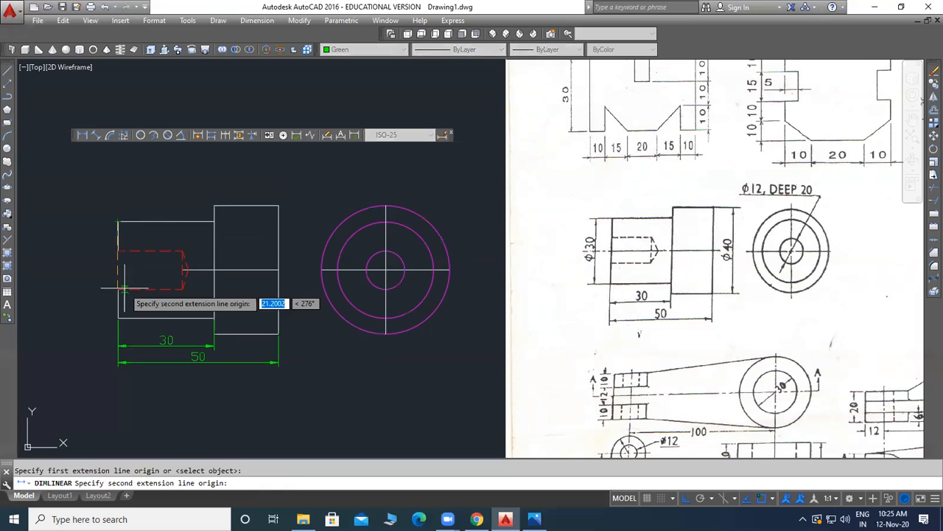
left_click(118, 317)
left_click(100, 297)
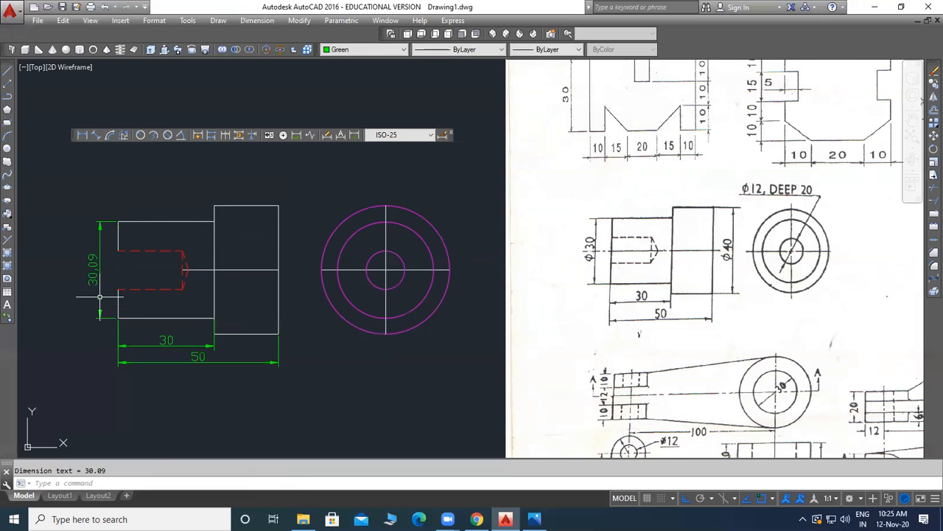
Select the vertical height dimension and examine where its extension lines meet the upper and lower corners.
scroll(122, 280, "up", 4)
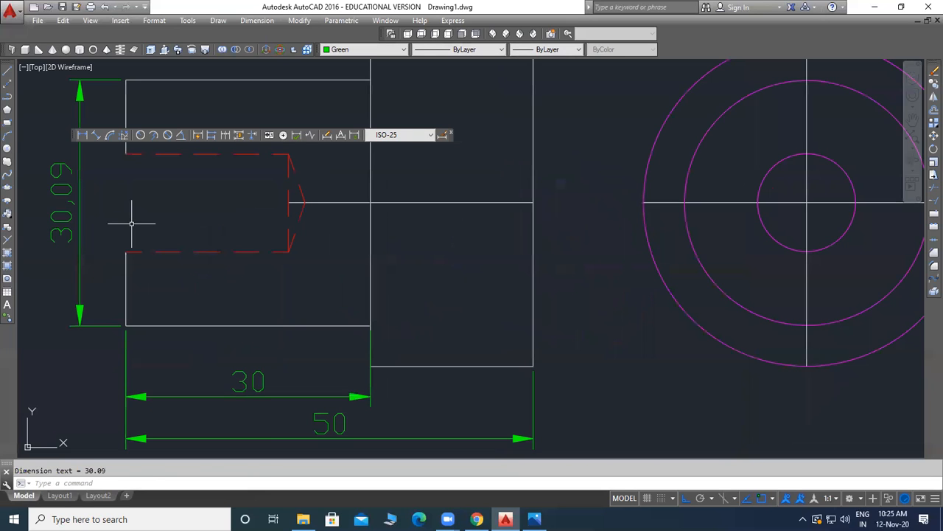
left_click(131, 223)
left_click(70, 243)
scroll(116, 327, "up", 3)
scroll(204, 332, "down", 3)
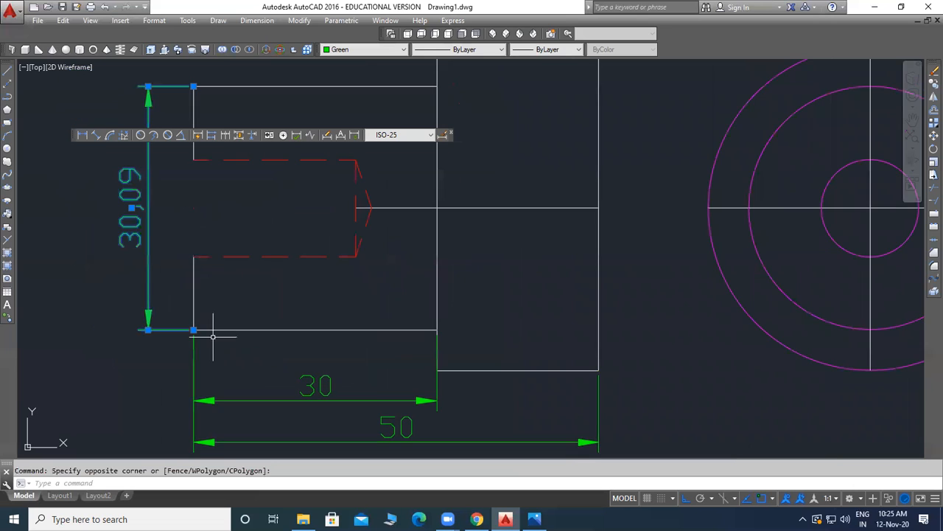
scroll(212, 335, "down", 2)
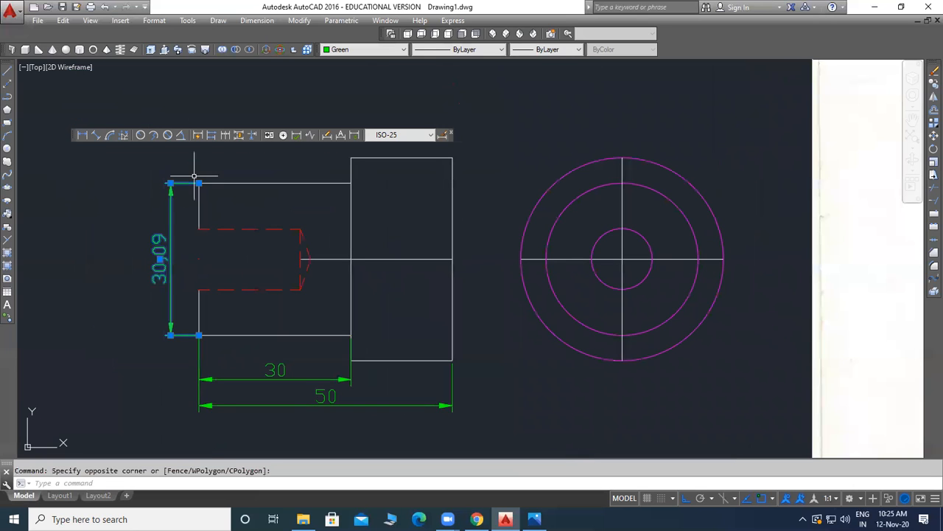
scroll(194, 177, "up", 5)
scroll(259, 194, "down", 3)
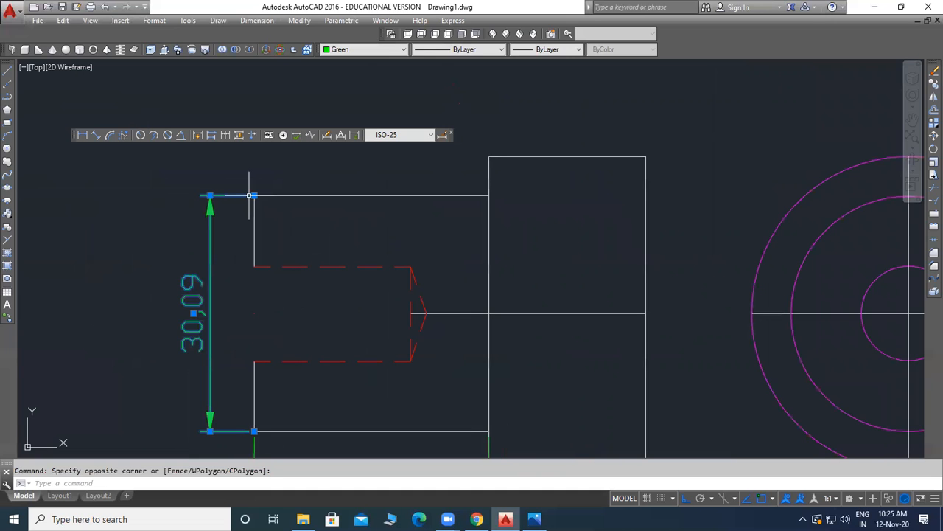
scroll(220, 194, "down", 2)
scroll(234, 351, "up", 2)
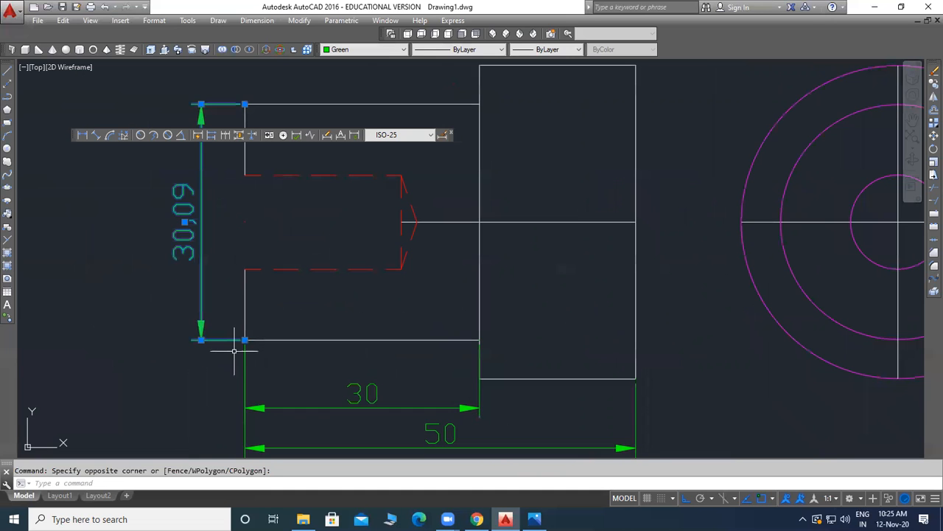
Try shifting the vertical dimension's lower extension origin slightly up along the edge and undo the grip edit.
scroll(243, 335, "up", 4)
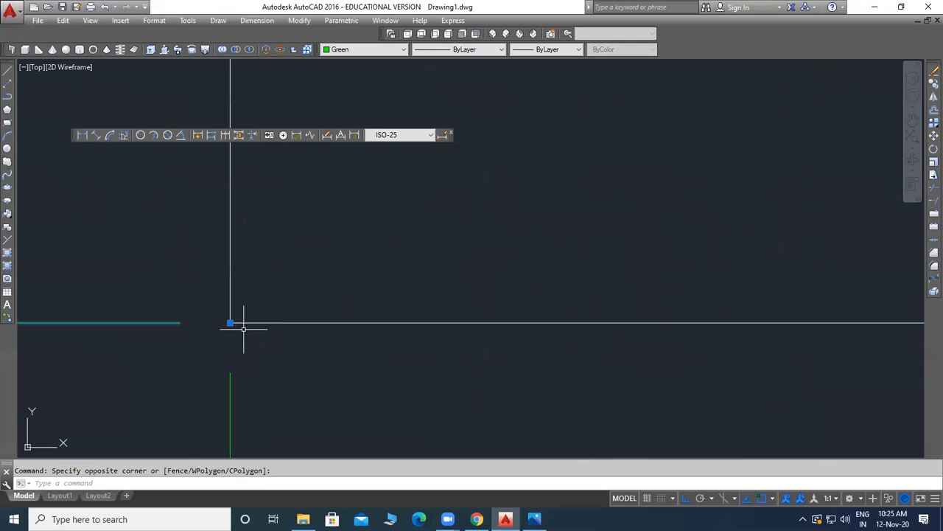
left_click(228, 322)
left_click(230, 312)
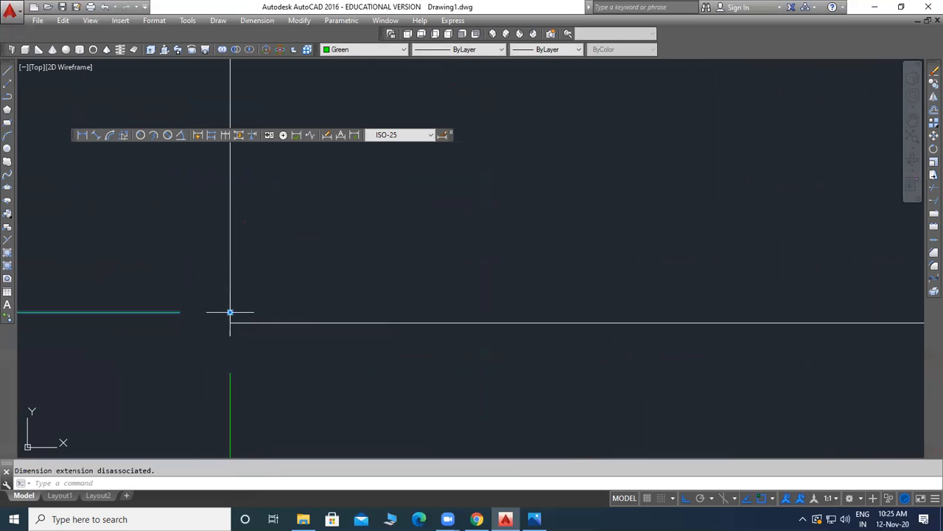
scroll(308, 336, "down", 2)
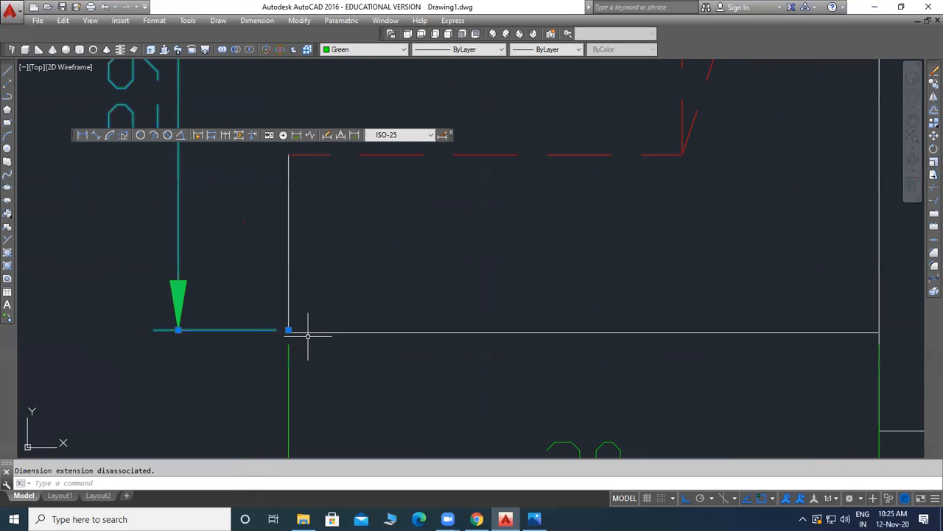
key("ctrl+z")
scroll(214, 327, "down", 6)
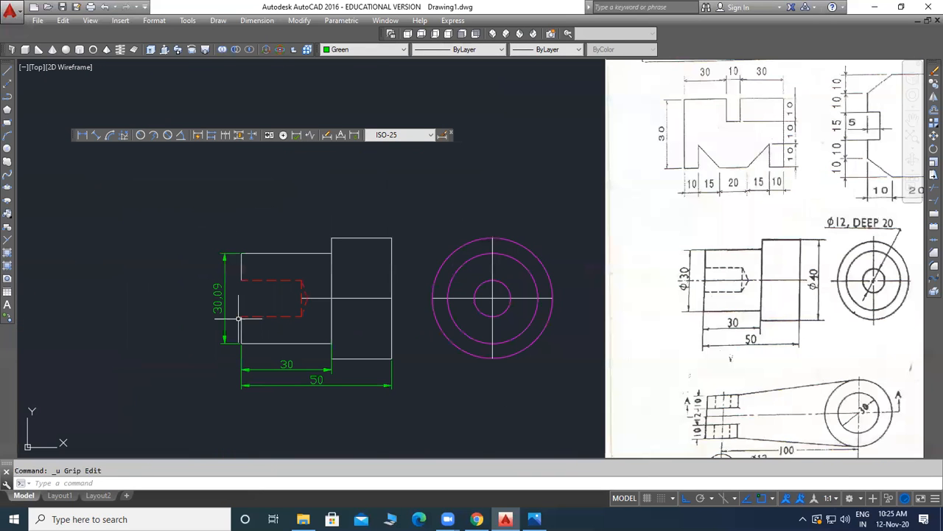
Try re-snapping the vertical dimension's upper extension origin to the corner and clear the selection.
scroll(234, 300, "up", 4)
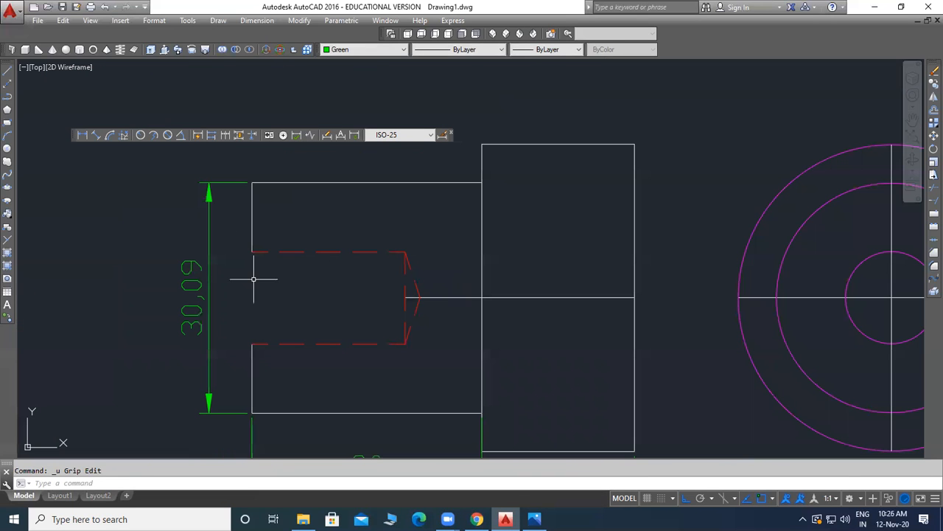
left_click(236, 184)
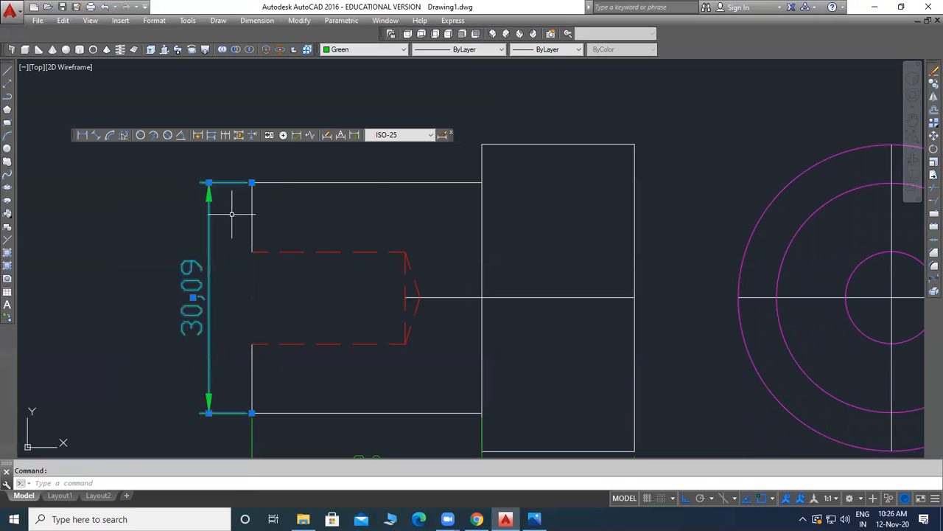
scroll(250, 182, "up", 6)
left_click(275, 173)
left_click(275, 173)
scroll(299, 179, "down", 7)
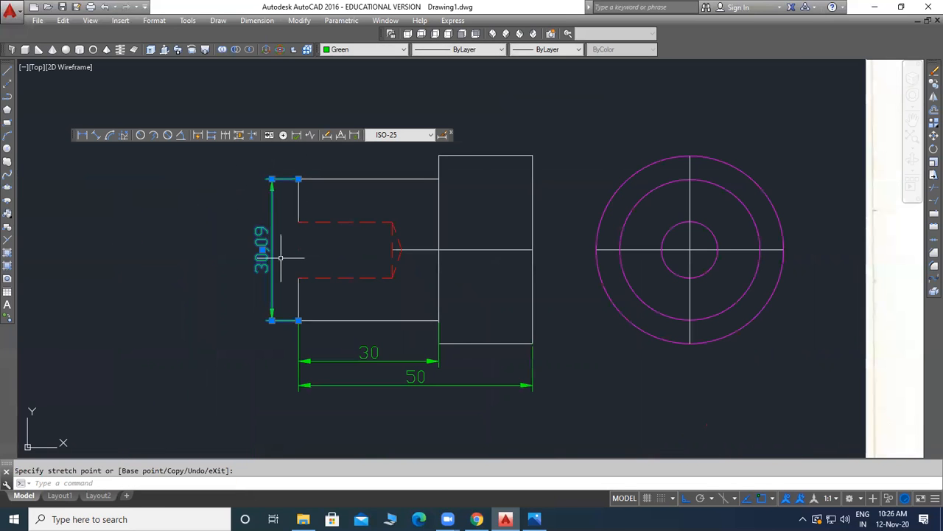
key("Escape")
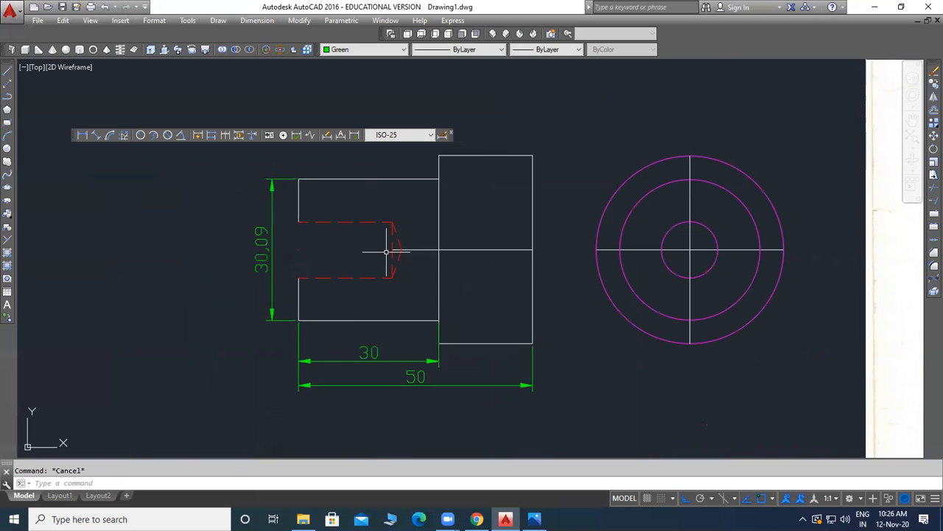
scroll(385, 251, "up", 4)
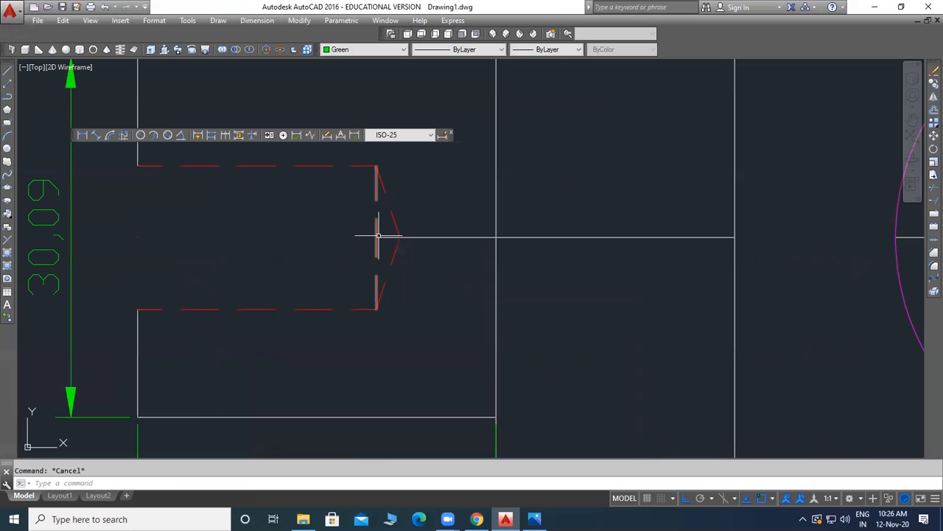
scroll(324, 217, "down", 5)
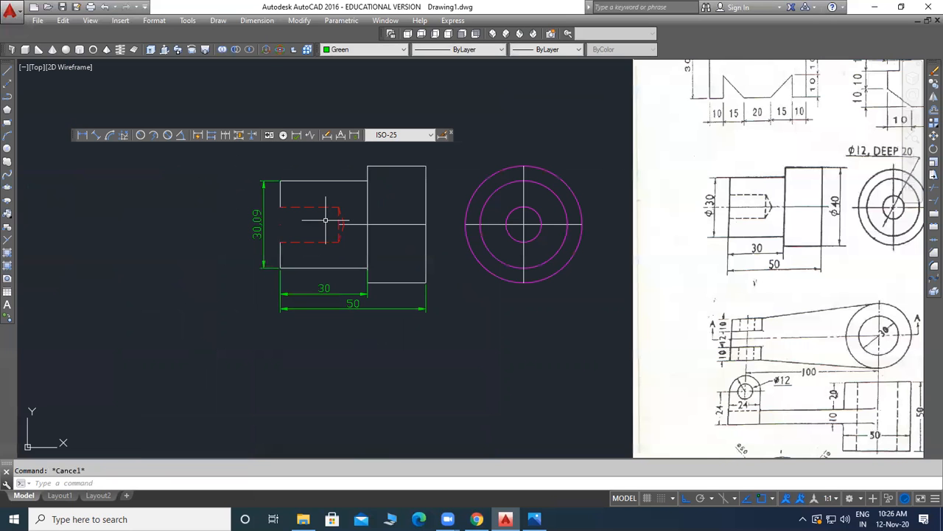
scroll(154, 302, "down", 2)
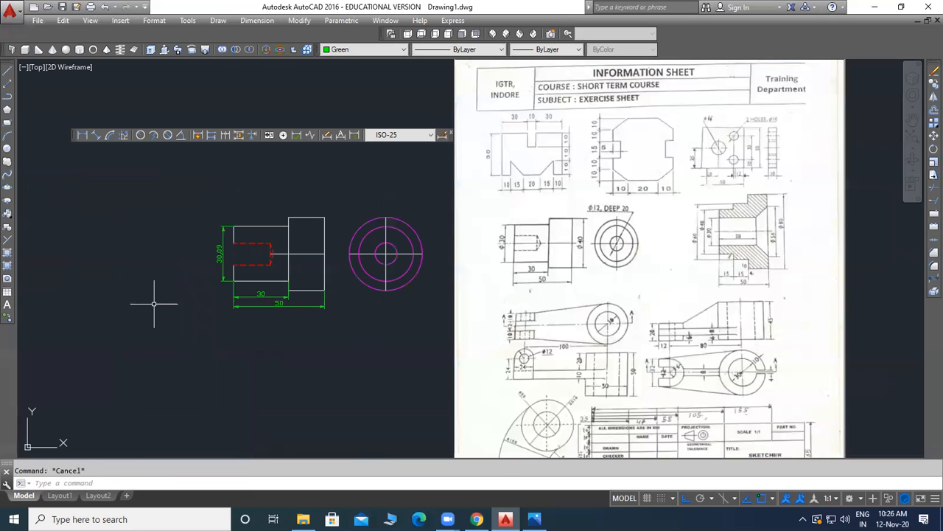
Replace the text of the narrow section's vertical dimension with Ø30, using the diameter symbol.
scroll(252, 257, "up", 2)
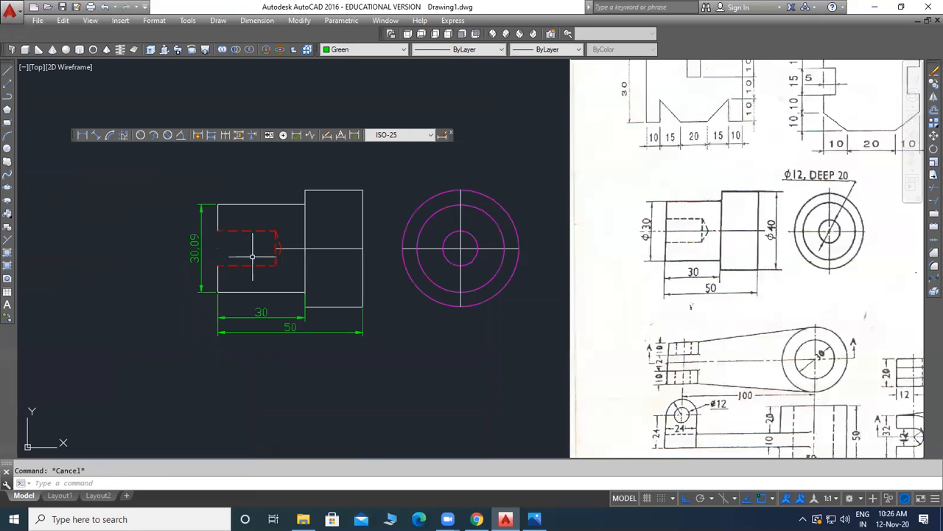
double_click(194, 247)
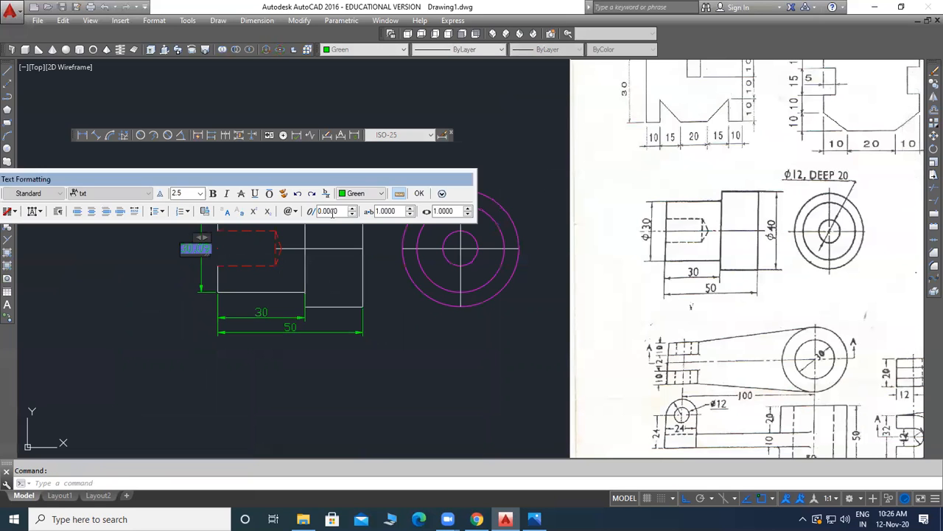
type("3")
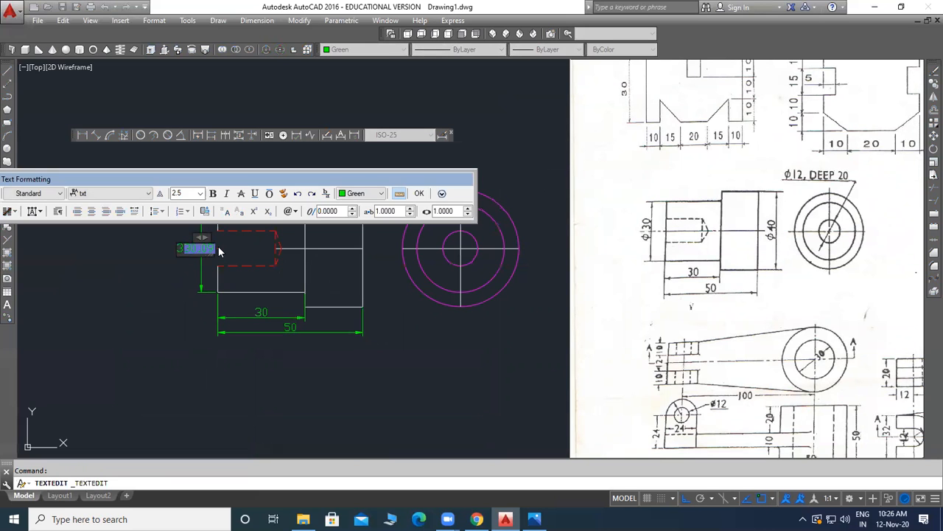
key("Delete")
left_click(294, 211)
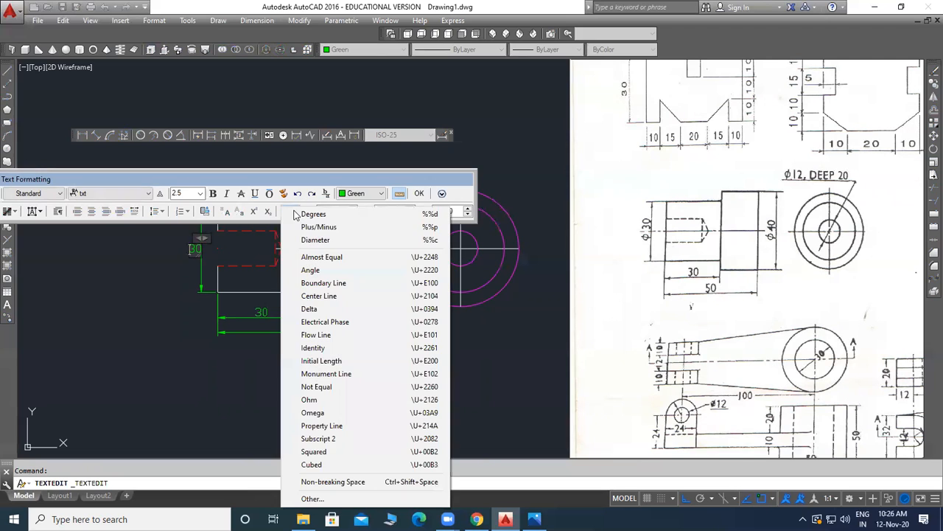
left_click(326, 240)
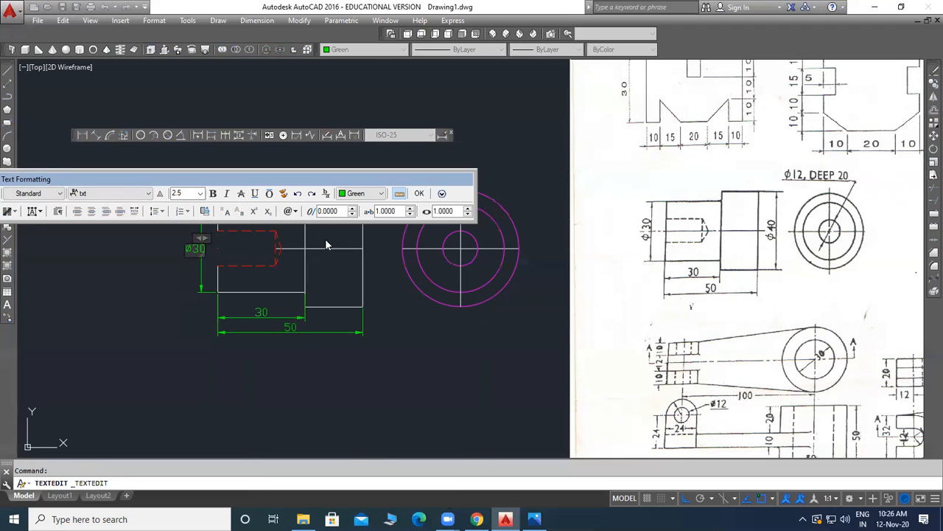
left_click(421, 193)
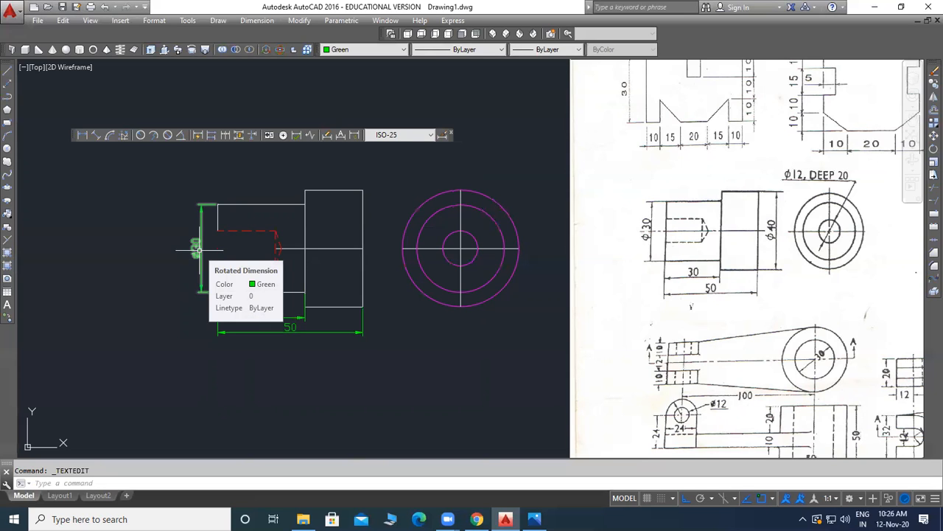
Add a vertical linear dimension for the larger section's height, placed between the side view and the circular end view.
scroll(222, 214, "up", 4)
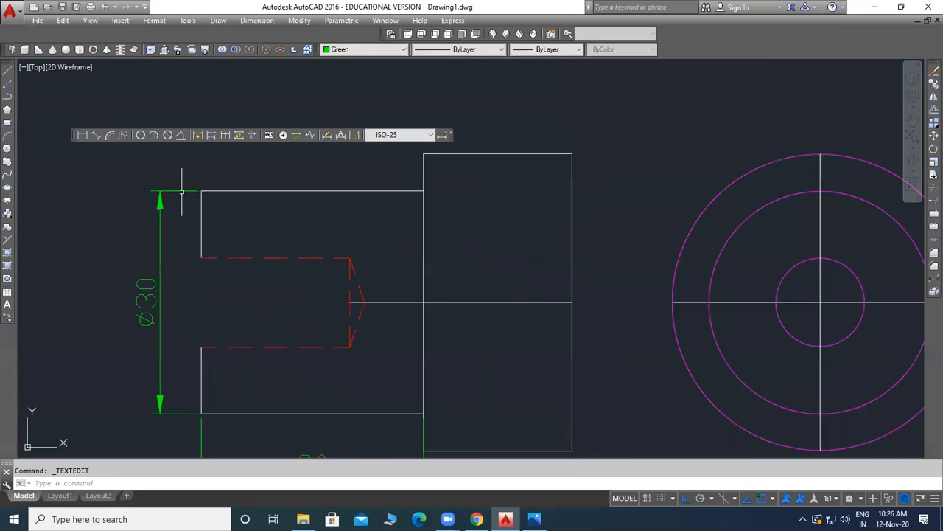
scroll(219, 257, "down", 2)
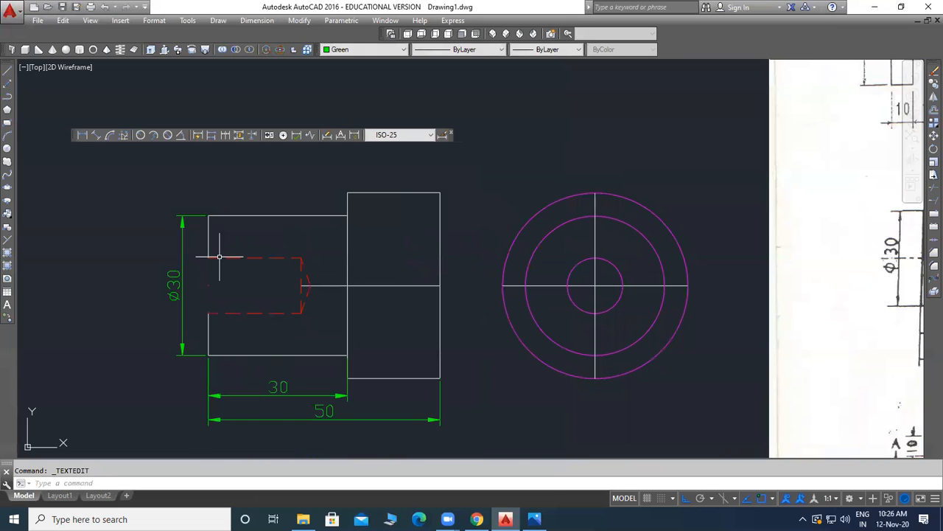
scroll(219, 256, "down", 2)
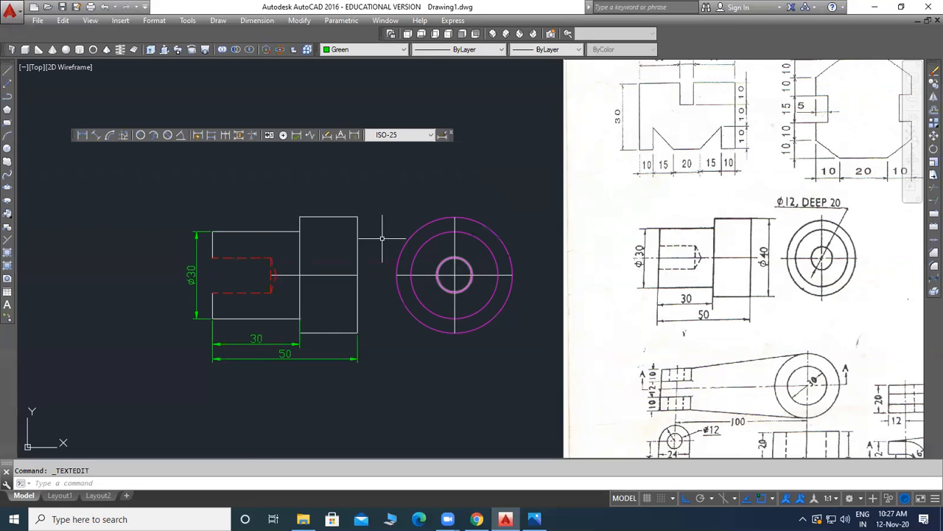
left_click(82, 135)
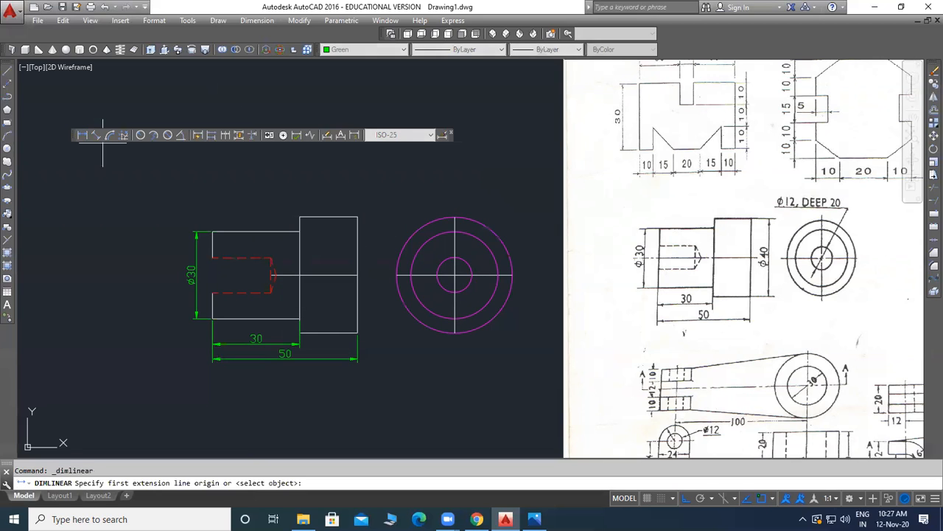
left_click(357, 218)
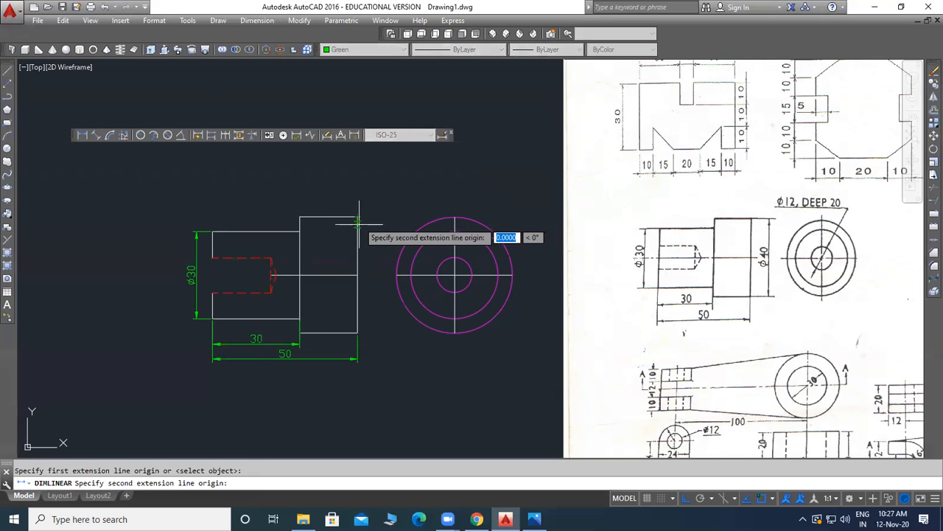
left_click(357, 333)
left_click(378, 292)
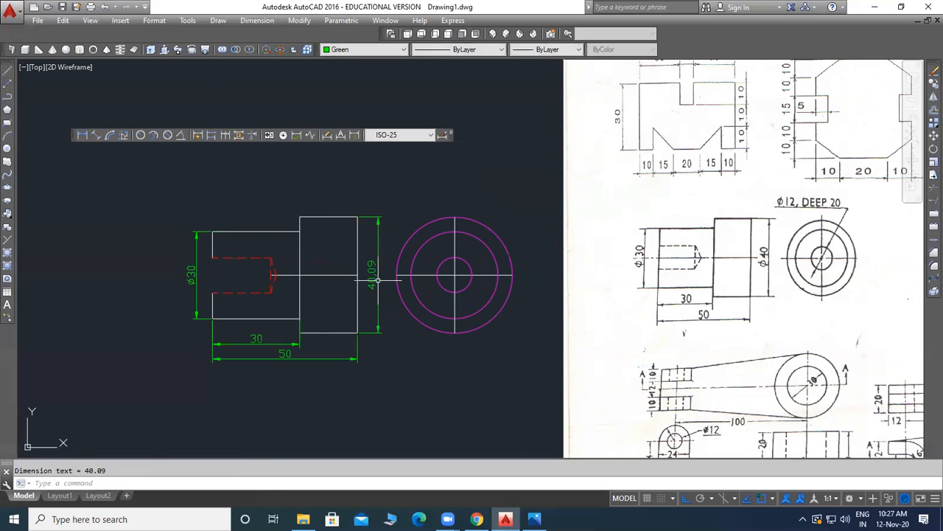
Replace the text of the larger section's vertical dimension with Ø40, using the diameter symbol.
double_click(373, 279)
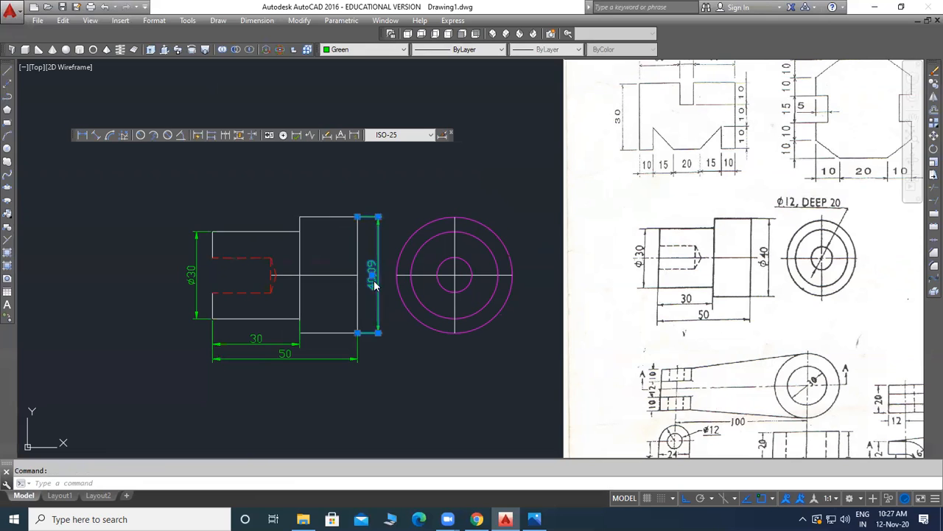
type("40")
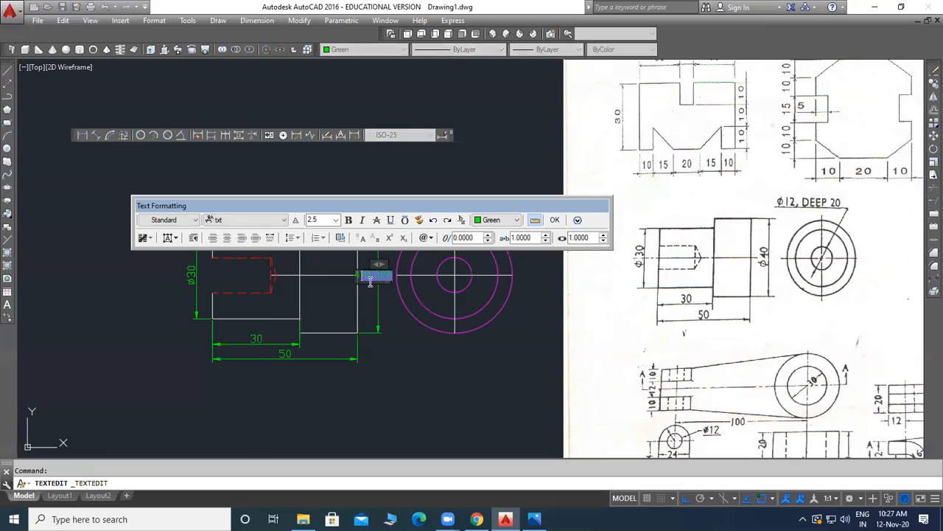
key("Delete")
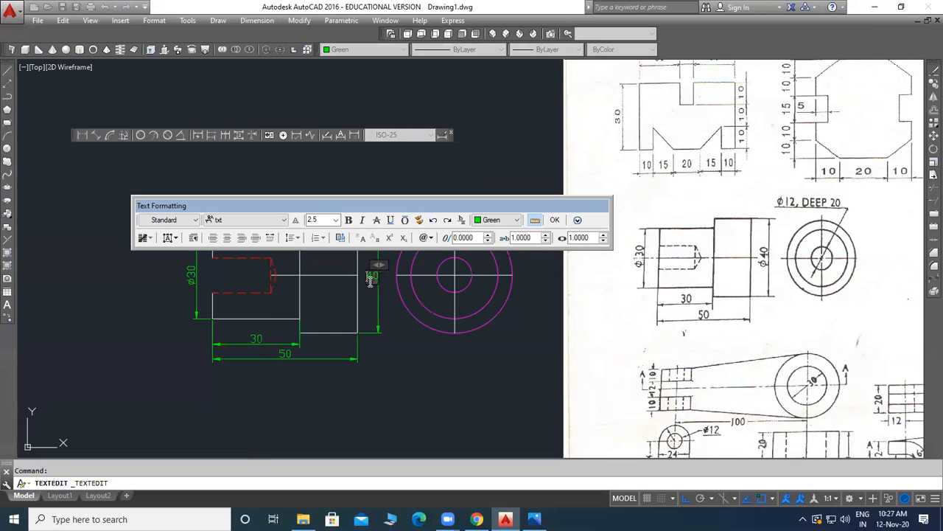
left_click(424, 237)
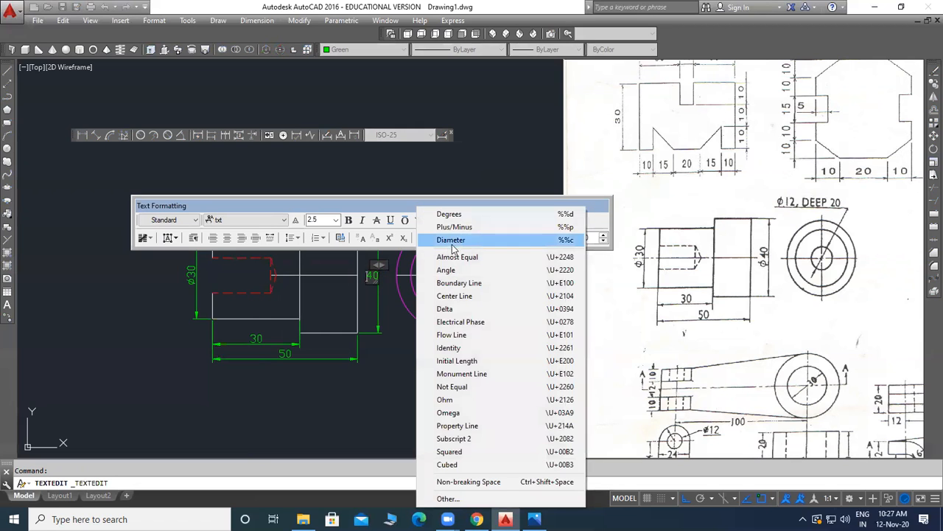
left_click(453, 243)
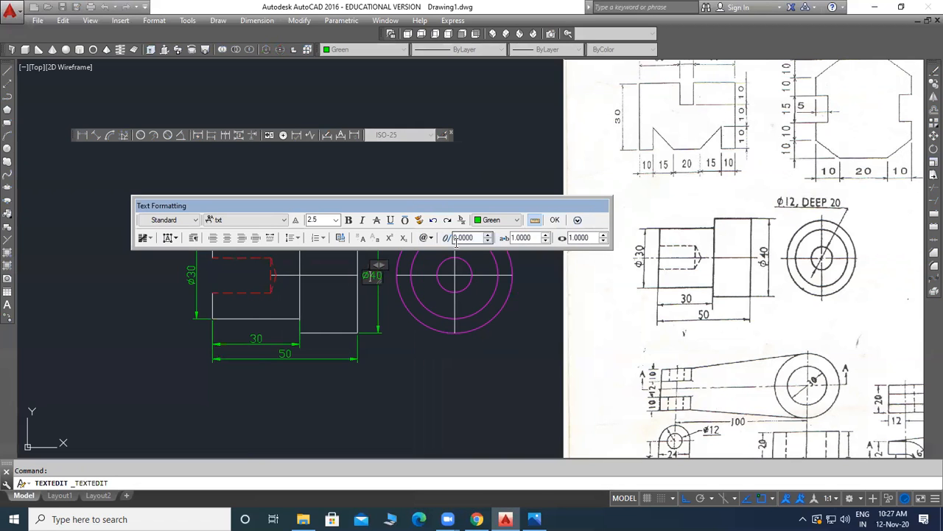
left_click(555, 221)
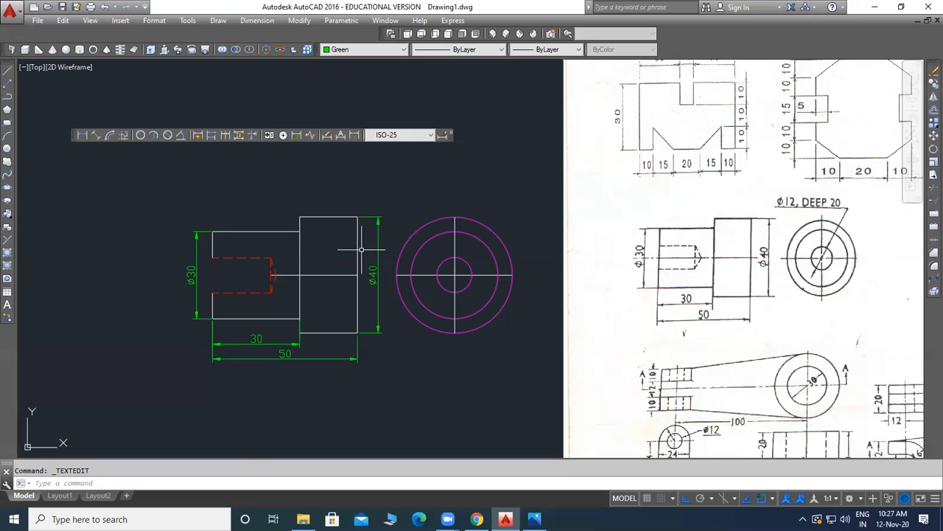
Add a diameter dimension to the smallest circle, placed outside the end view's upper edge, and extend its text to read Ø12 DEEP 20.
left_click(168, 135)
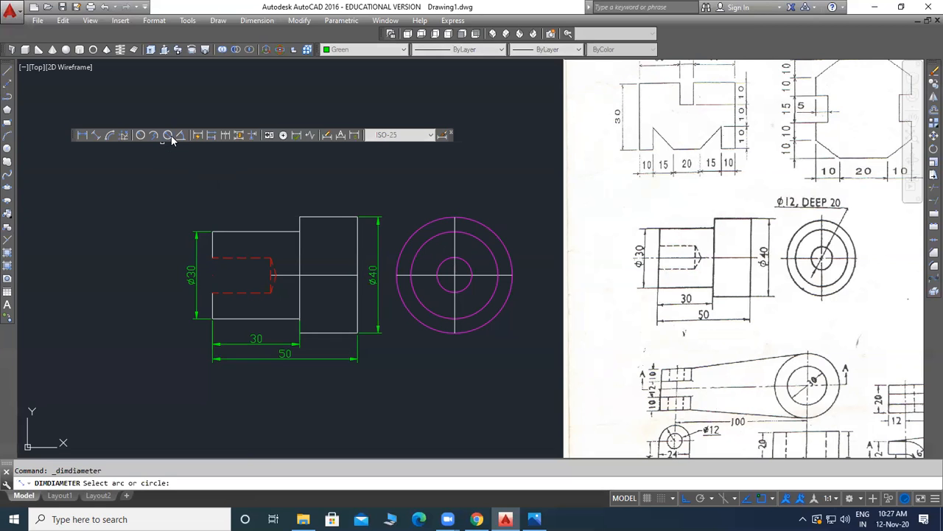
left_click(468, 262)
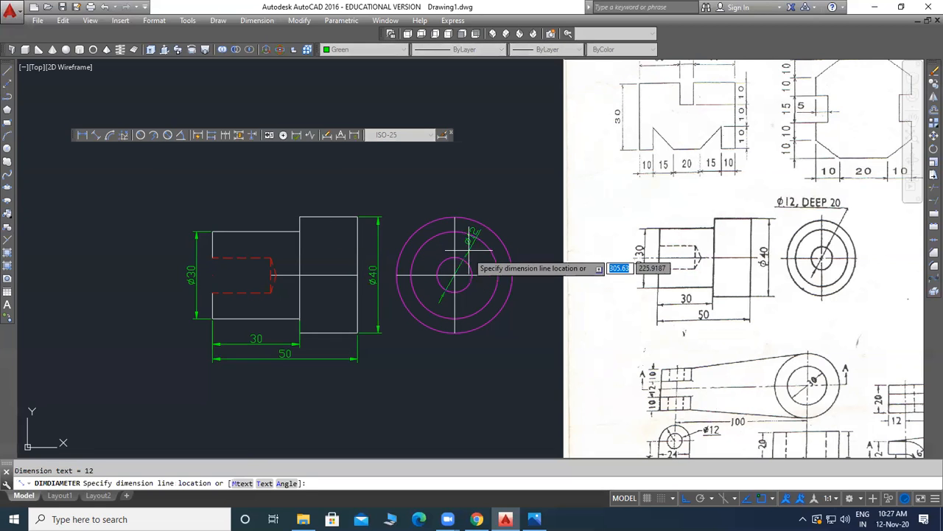
left_click(499, 199)
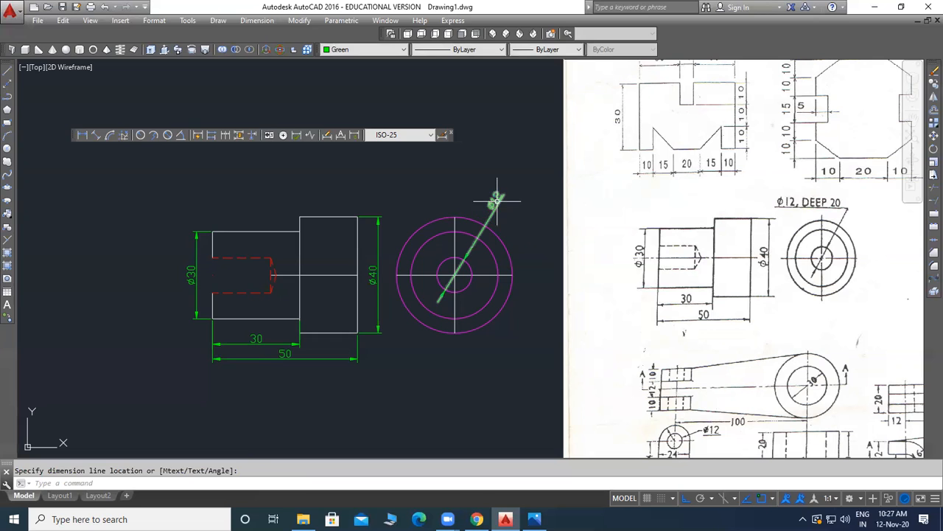
left_click(497, 206)
double_click(497, 205)
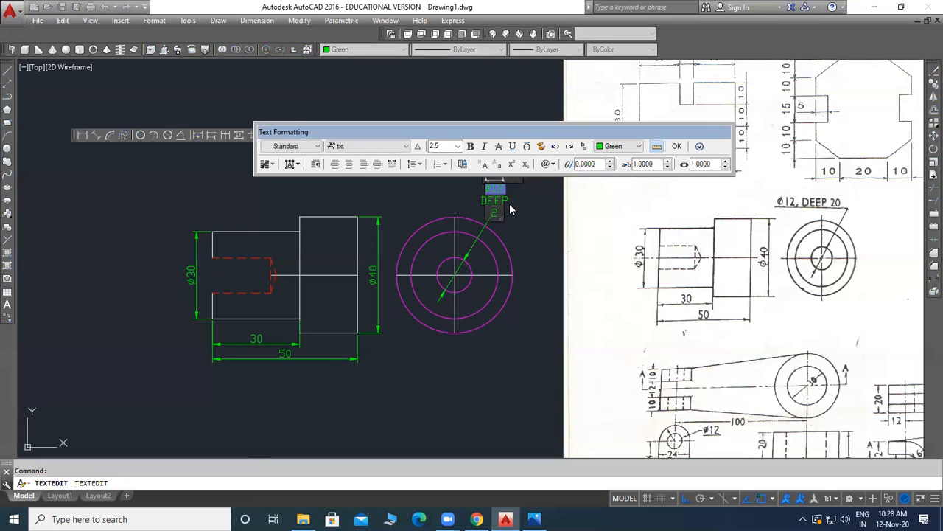
left_click(677, 146)
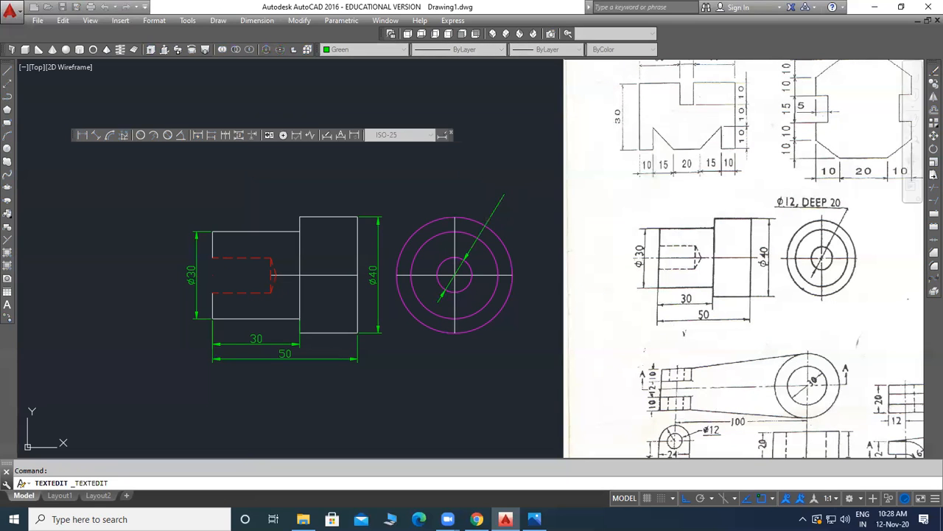
Move the Ø12 DEEP 20 dimension text farther out above the end view and clear the selection.
left_click(486, 193)
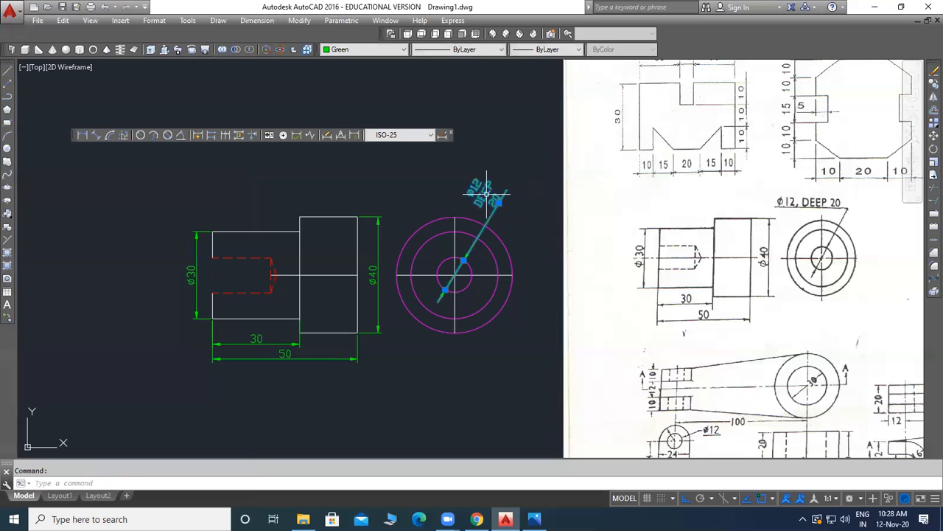
left_click(498, 200)
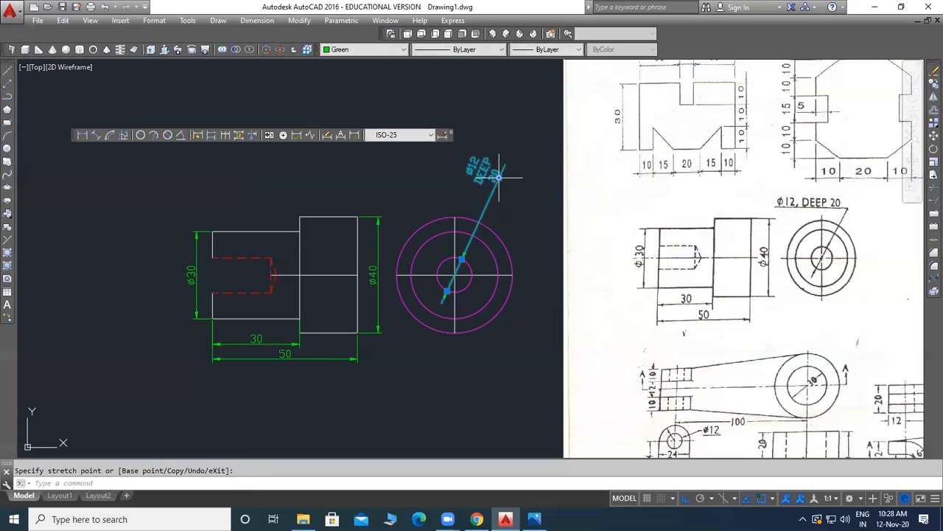
left_click(498, 182)
key("Escape")
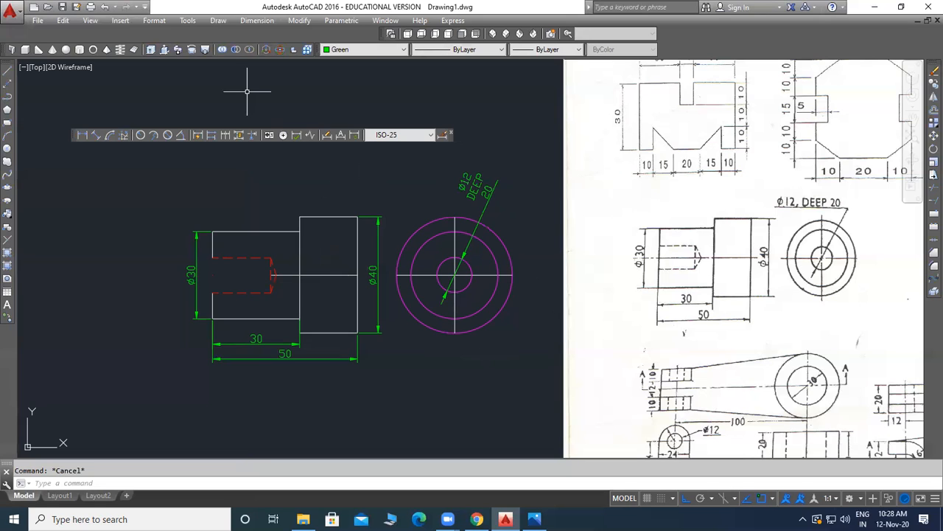
left_click(8, 72)
left_click(319, 407)
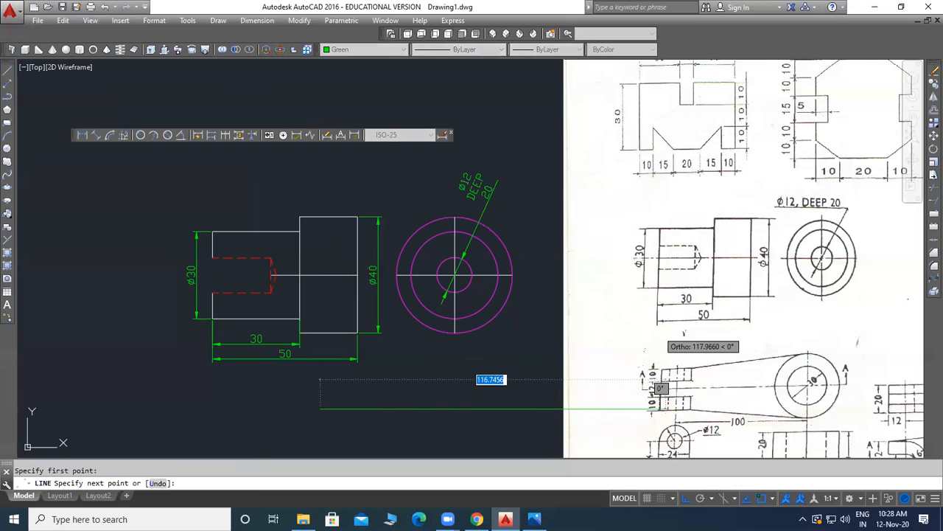
type("u")
key("Return")
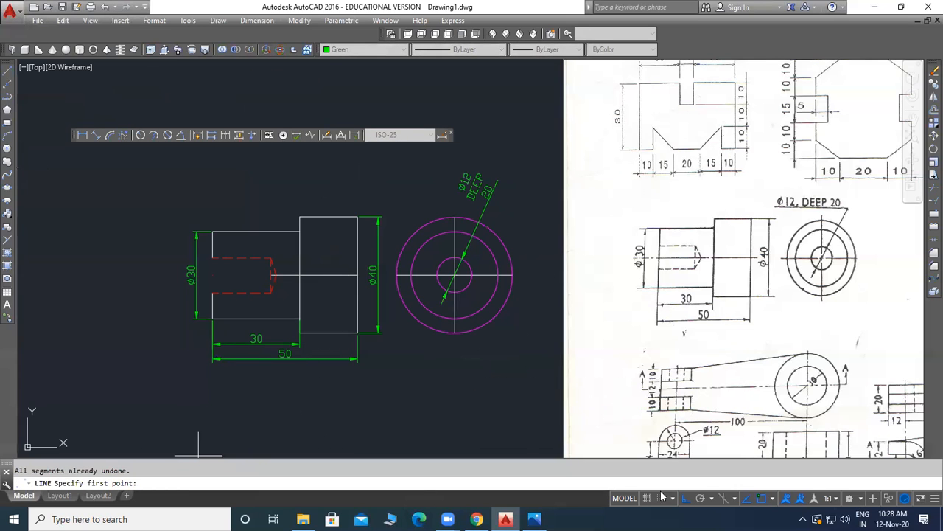
Turn Ortho off and draw a slanted line from below the side view onto the reference sheet, ending in a triangular arrowhead.
left_click(685, 498)
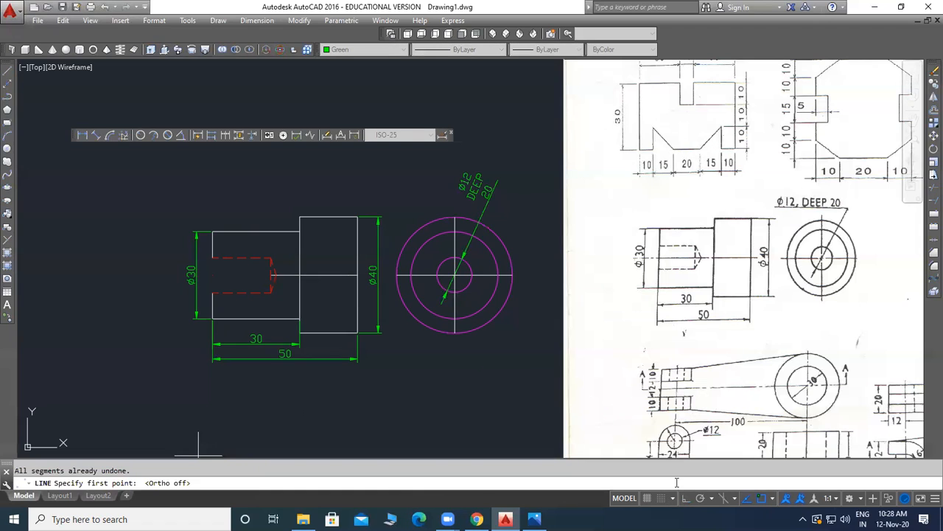
left_click(7, 72)
left_click(308, 420)
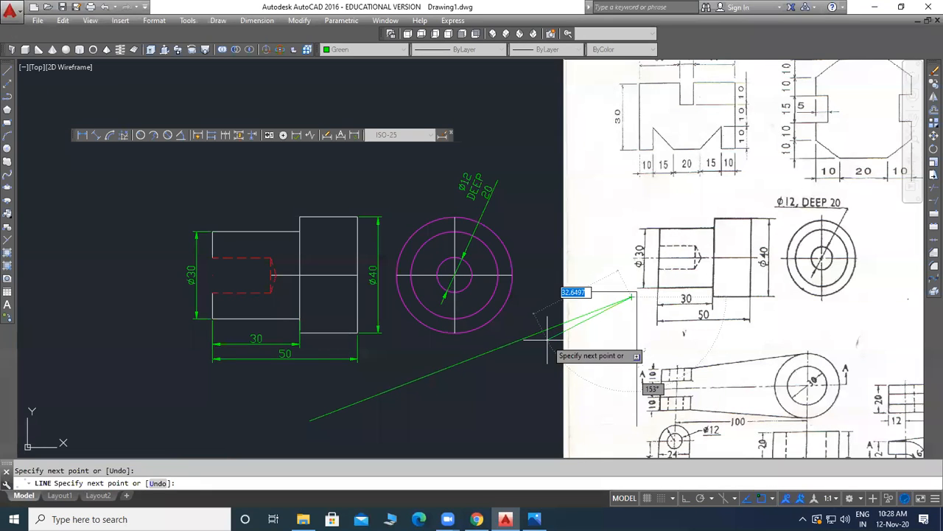
left_click(571, 376)
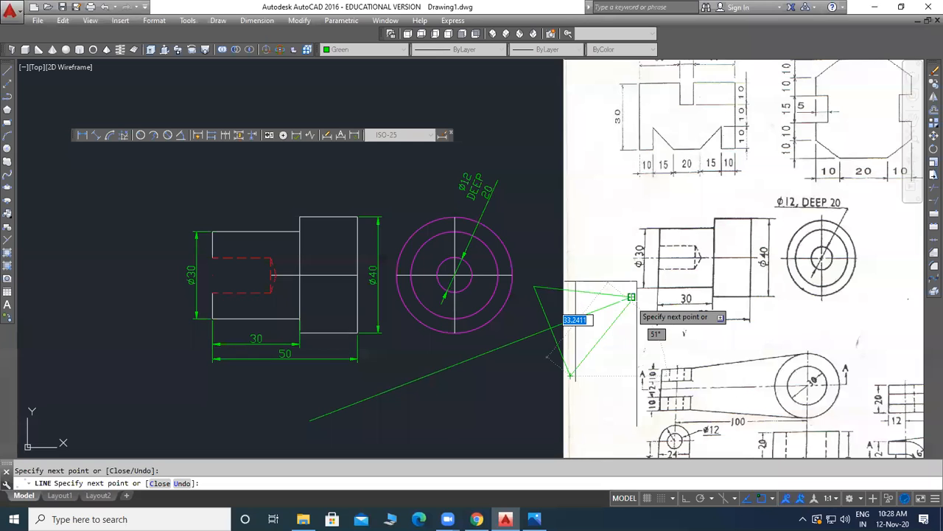
left_click(631, 296)
key("Escape")
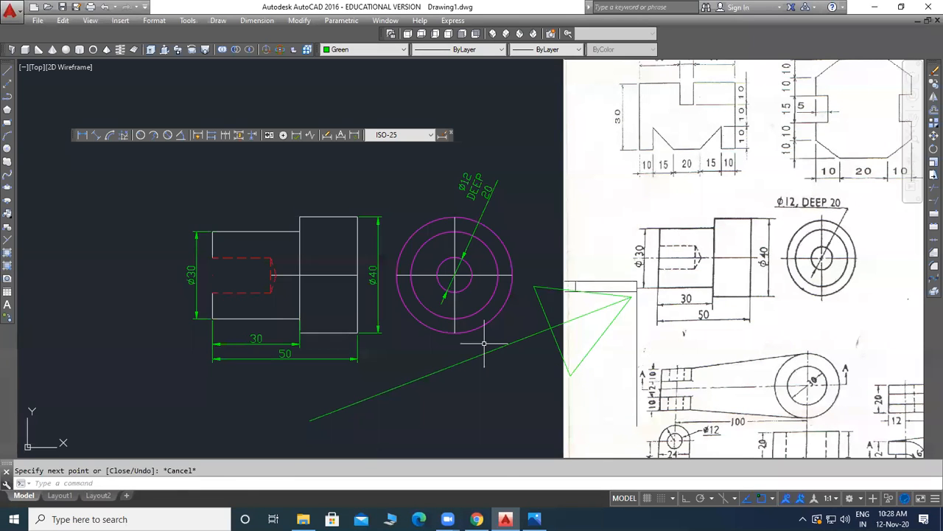
Switch to WhatsApp Web, search the chats for the contact's phone number and open the matching conversation.
key("alt+Tab")
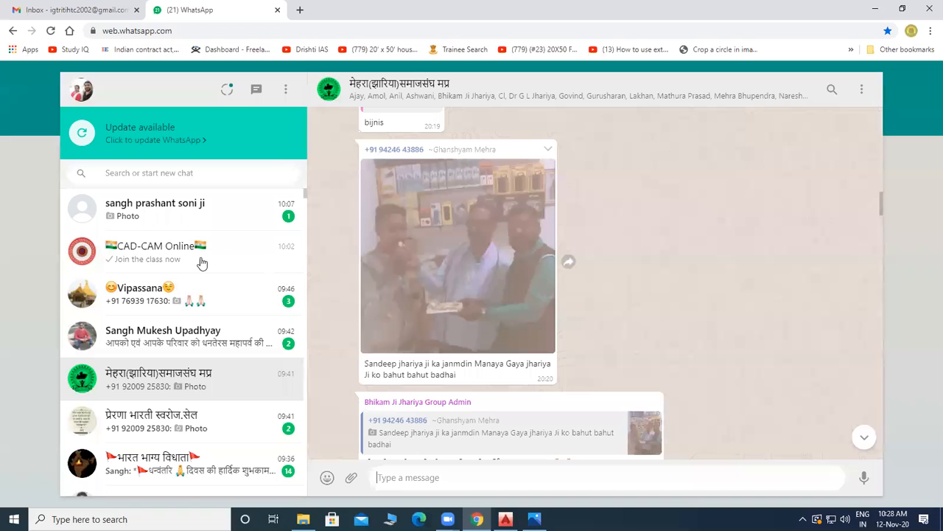
left_click(195, 177)
type("8")
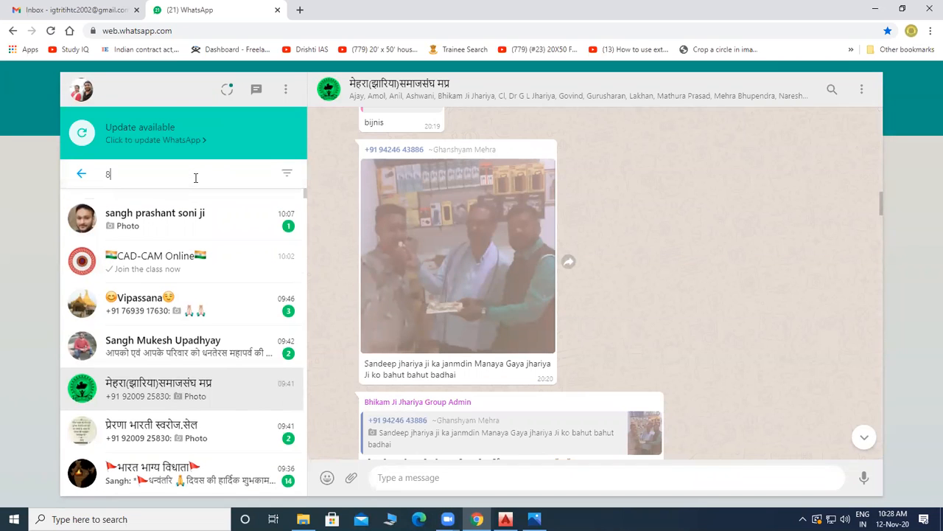
type("319")
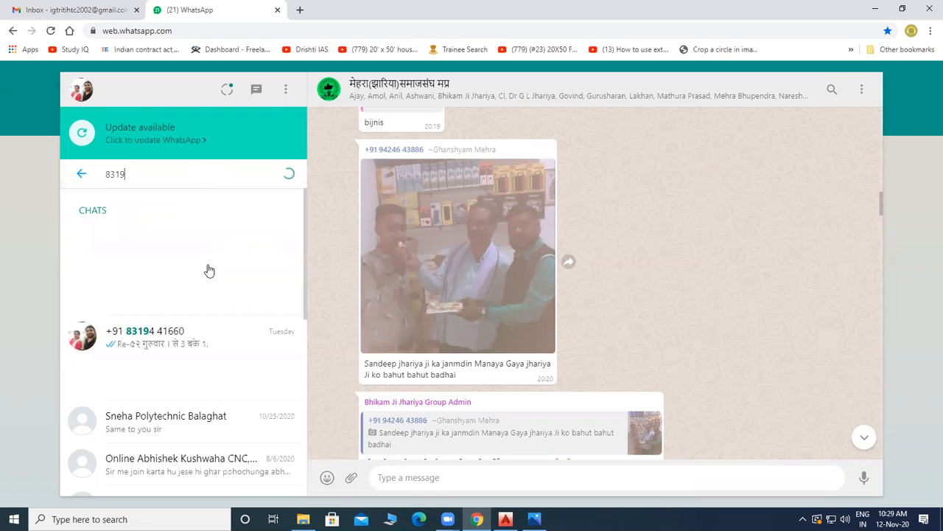
type("44")
left_click(210, 270)
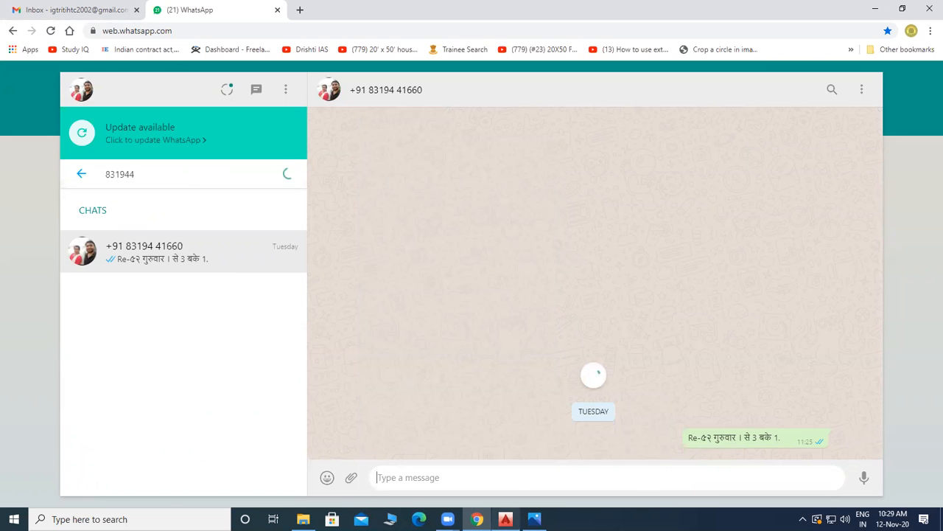
Paste the screenshot of the AutoCAD drawing into the contact's WhatsApp chat and send it without a caption.
left_click(505, 519)
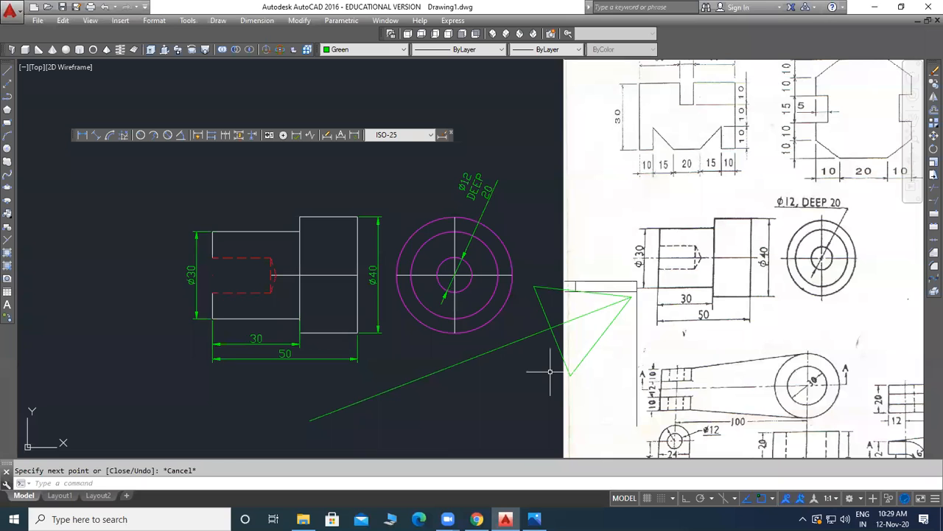
left_click(477, 519)
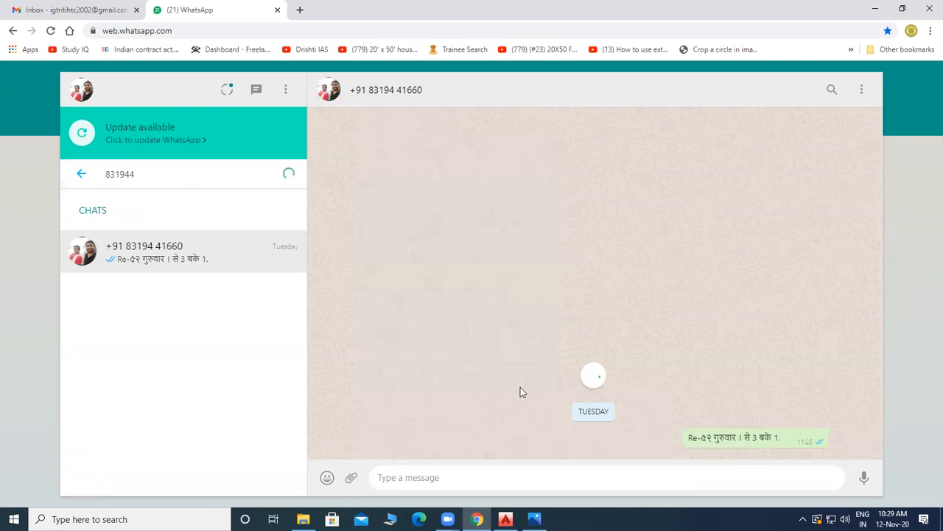
key("ctrl+v")
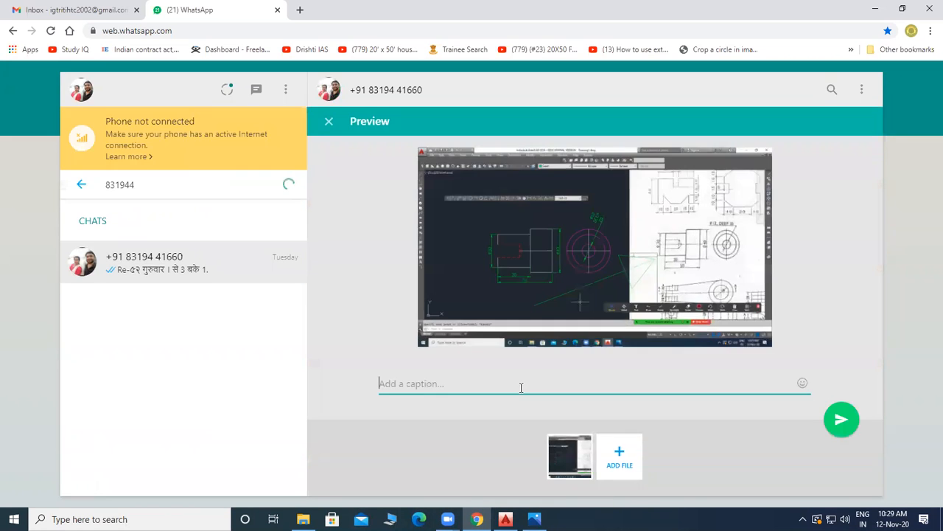
key("Return")
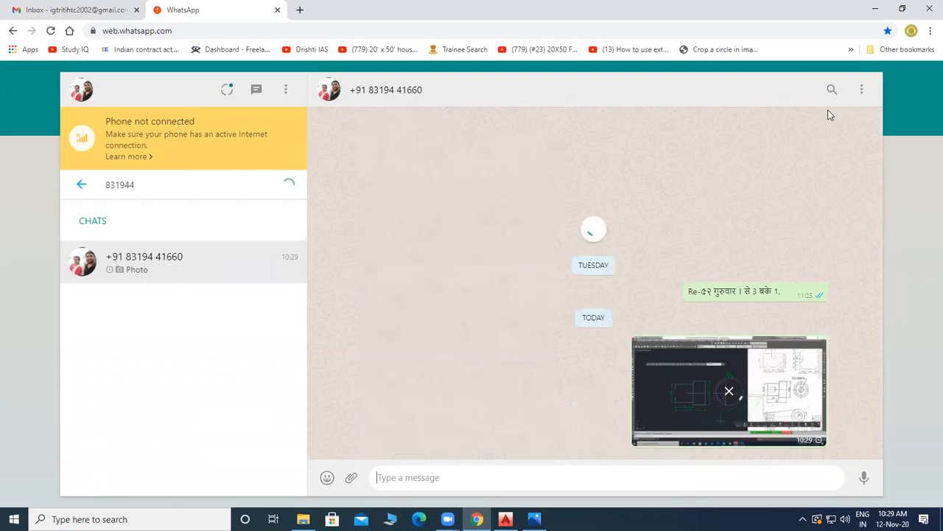
Return to AutoCAD and erase the dimensioned shaft views together with the slanted arrow.
left_click(875, 9)
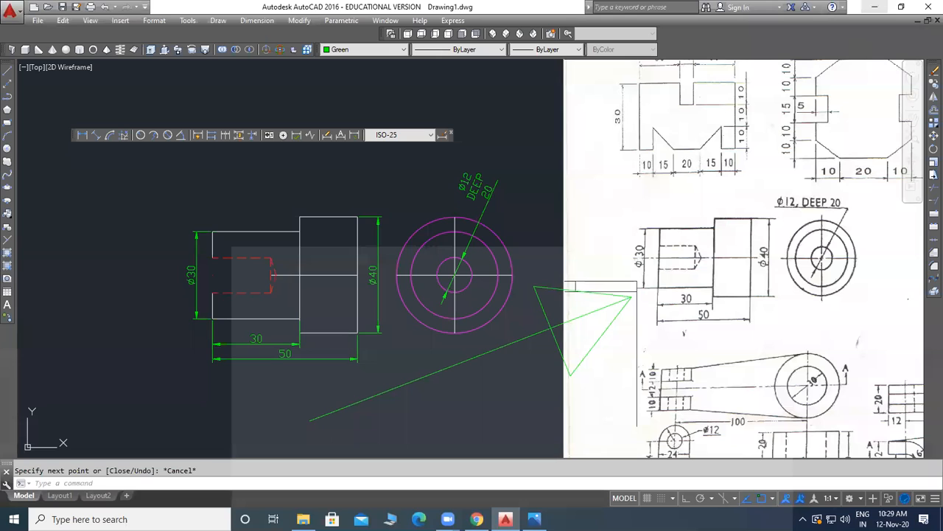
left_click_drag(451, 234, 261, 207)
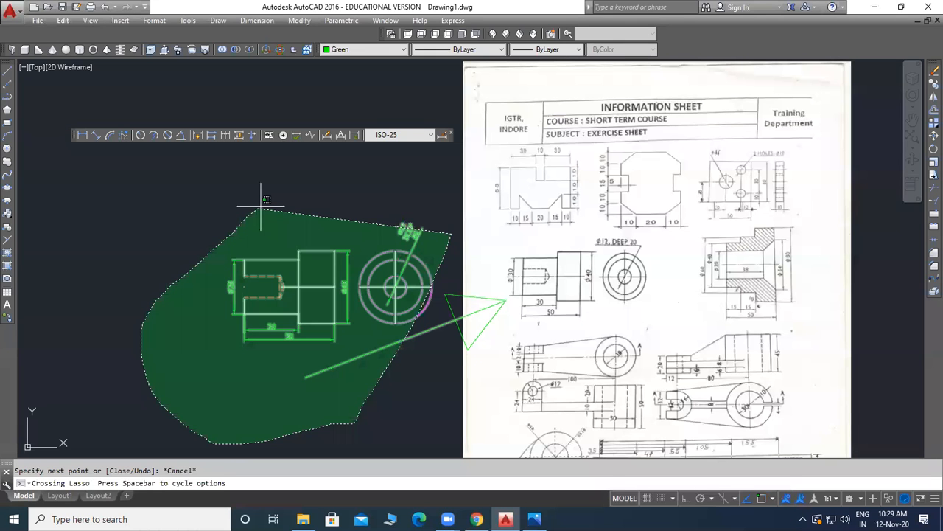
key("Delete")
key("ctrl+z")
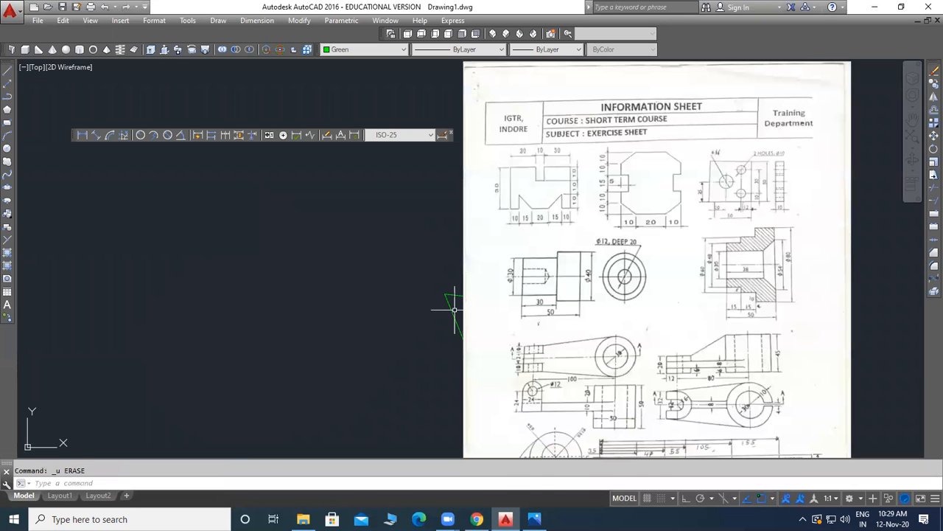
left_click(454, 275)
left_click(416, 344)
key("Delete")
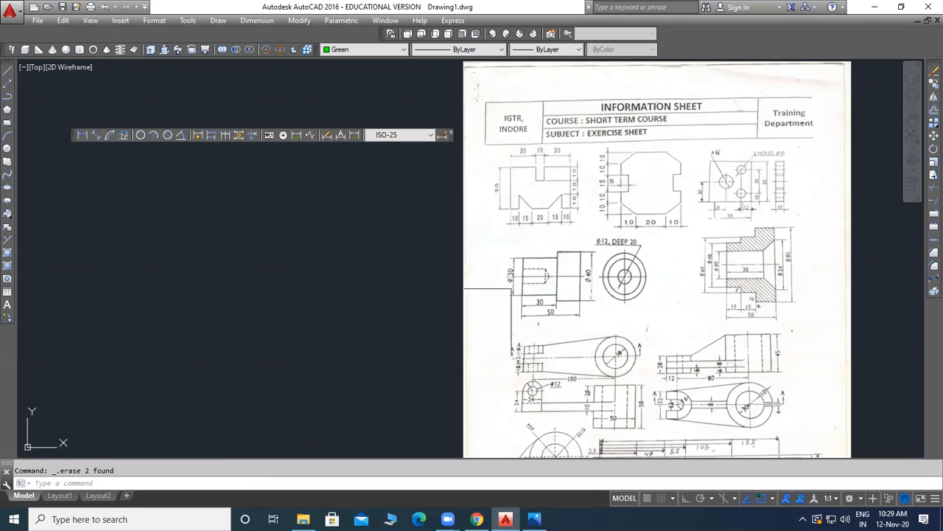
Turn Ortho on and draw a horizontal green centreline in the empty area beside the exercise sheet's sectioned bush.
scroll(751, 294, "up", 2)
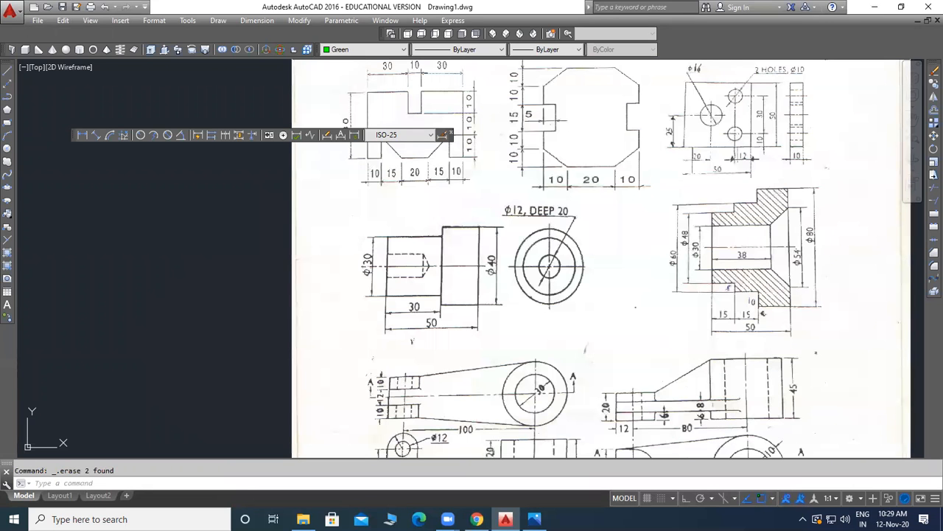
scroll(751, 294, "up", 2)
left_click(747, 238)
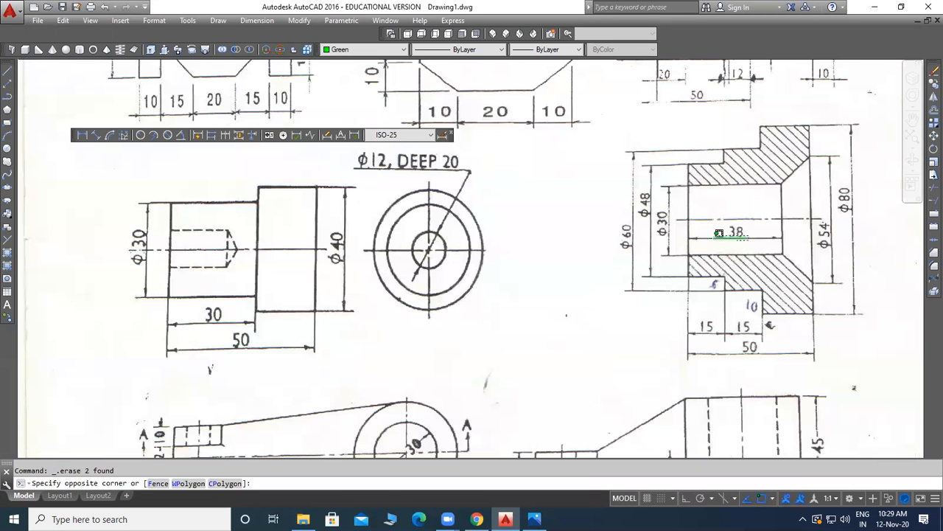
left_click_drag(716, 236, 712, 237)
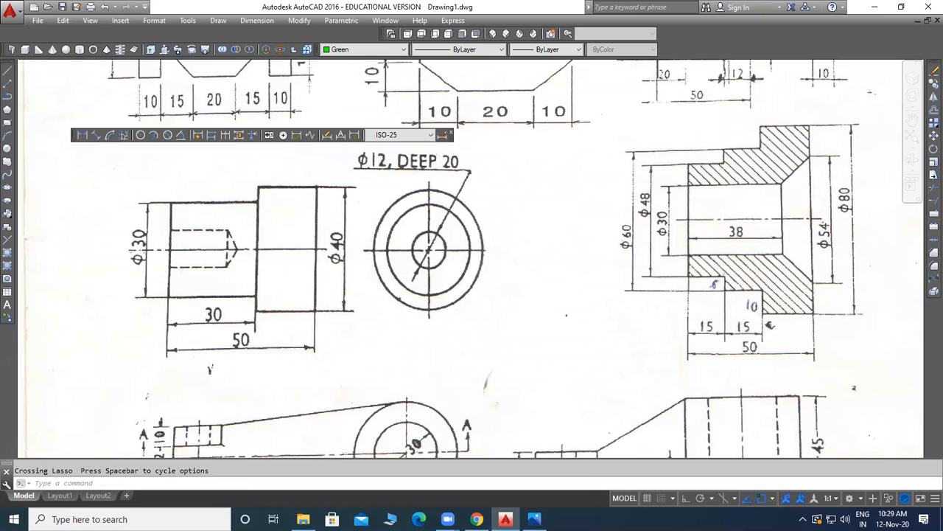
left_click_drag(600, 222, 880, 215)
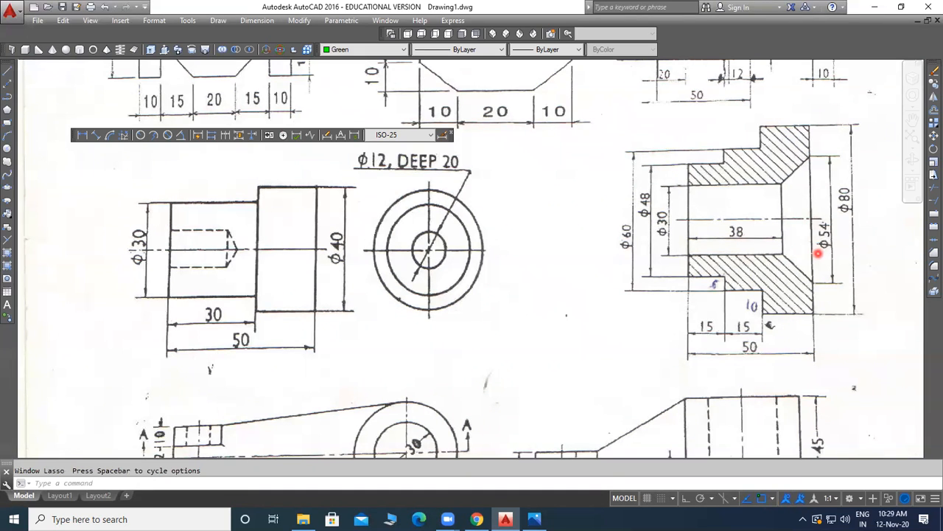
mouse_move(818, 254)
middle_mouse_down()
mouse_move(577, 280)
mouse_move(288, 274)
mouse_move(303, 280)
mouse_move(219, 287)
middle_mouse_up()
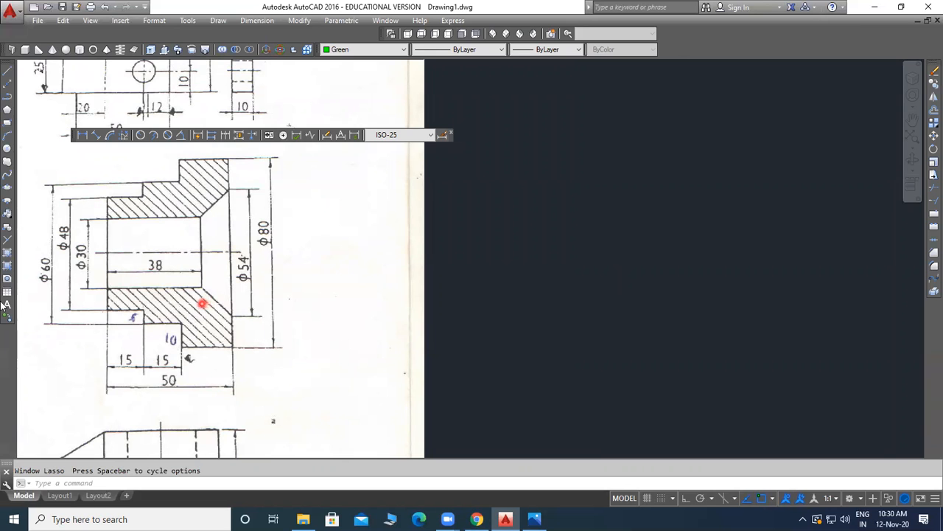
left_click(9, 81)
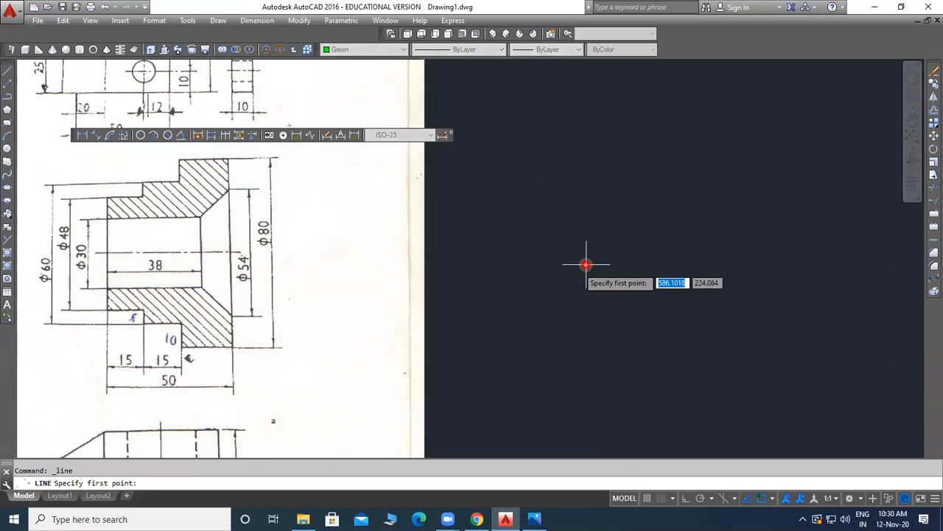
left_click(462, 250)
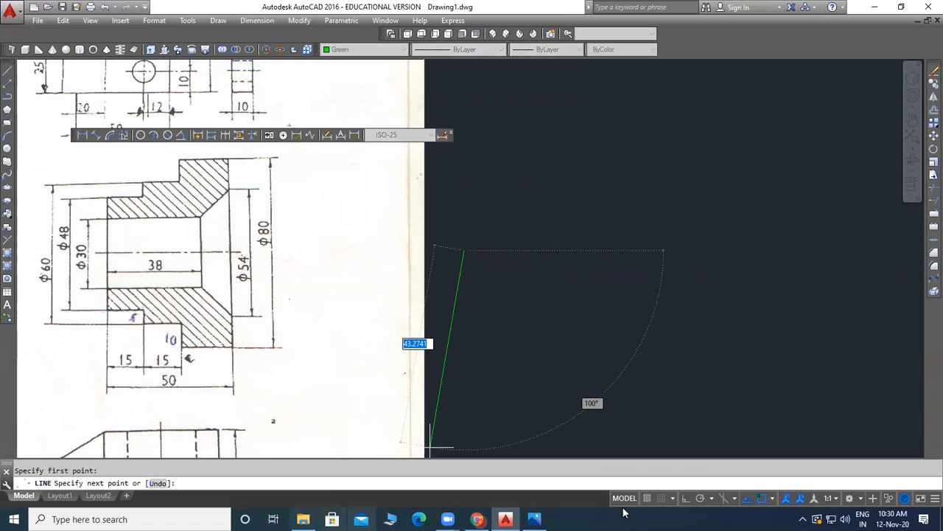
left_click(685, 498)
left_click(864, 267)
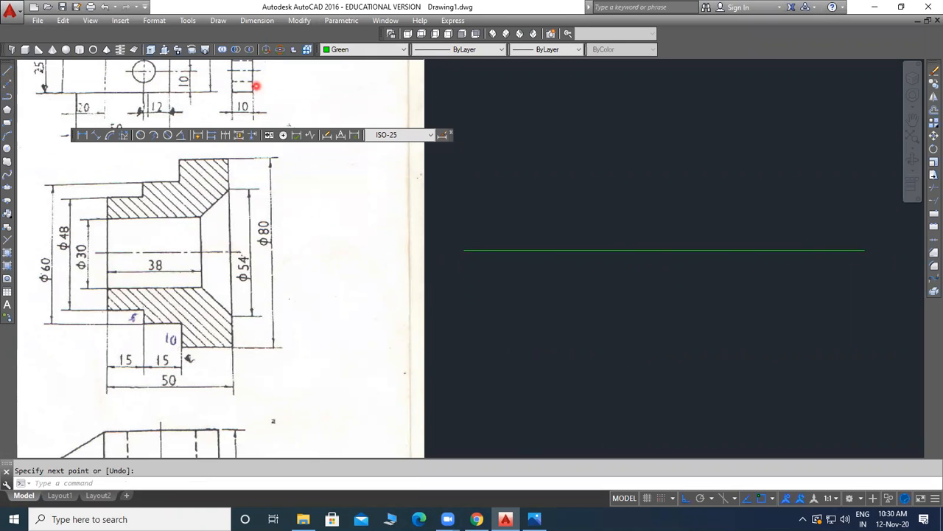
Set the current colour to red and draw the bore outline from the centreline, 15 upward and 38 to the right.
left_click(393, 52)
left_click(350, 77)
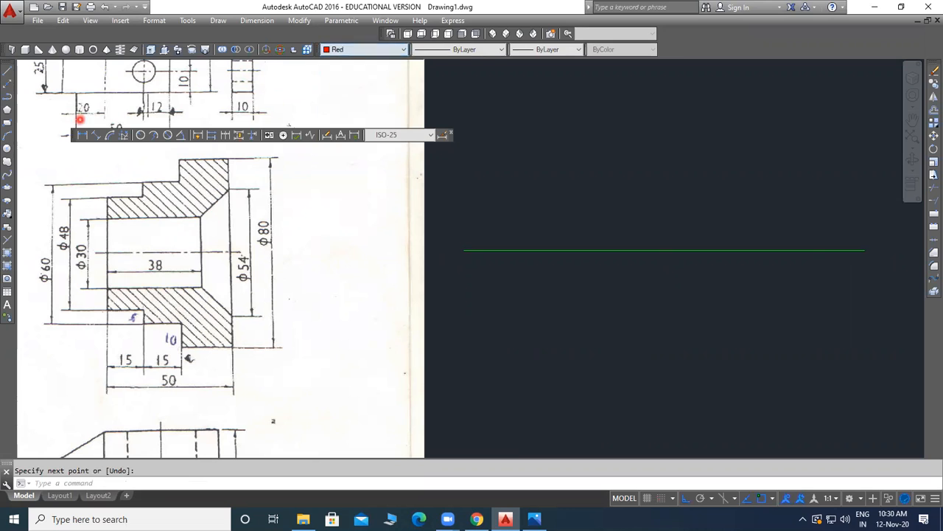
left_click(7, 69)
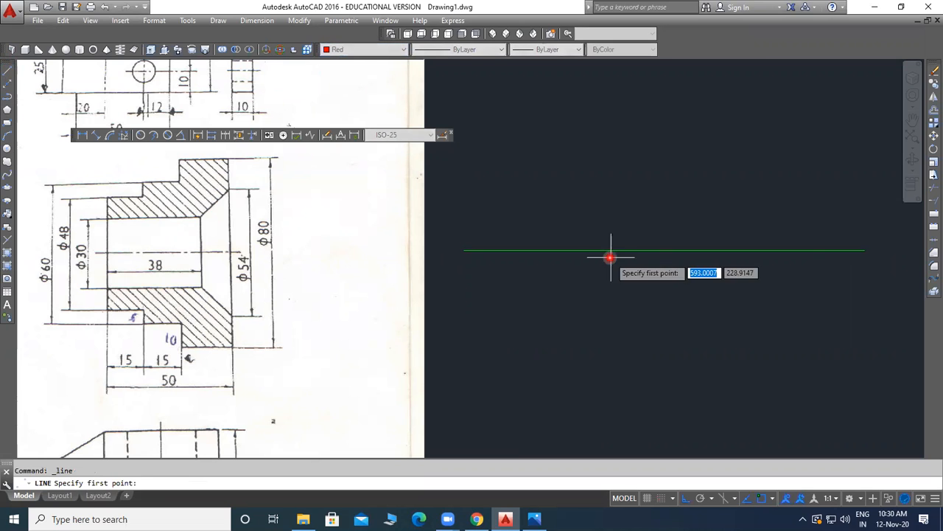
left_click(528, 250)
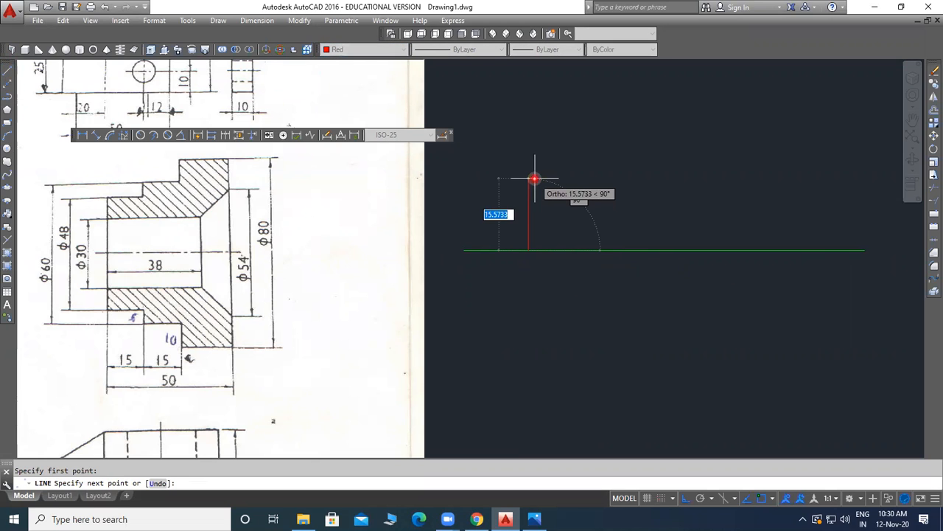
type("15")
key("Return")
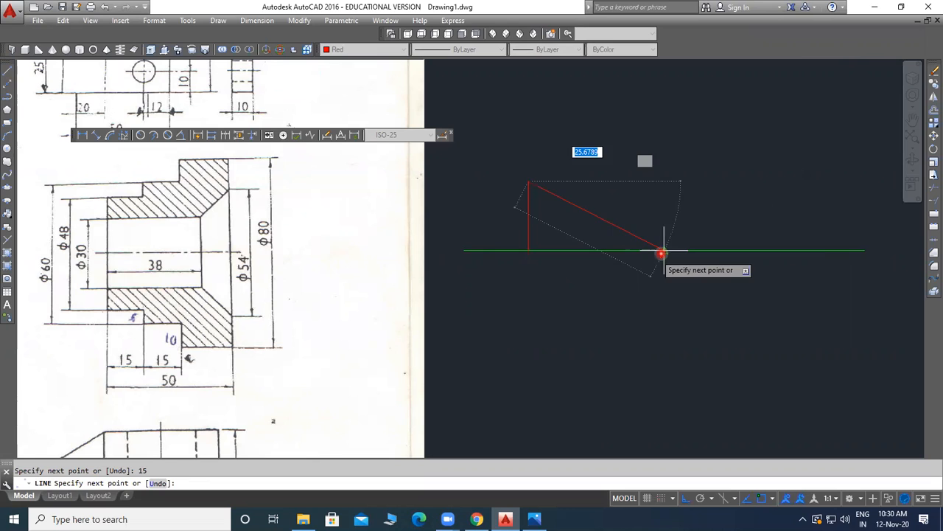
type("38")
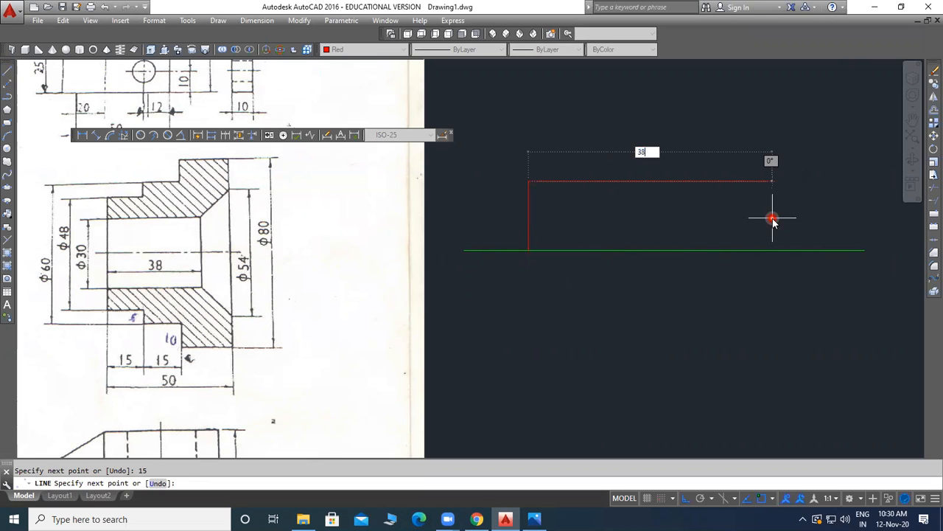
key("Return")
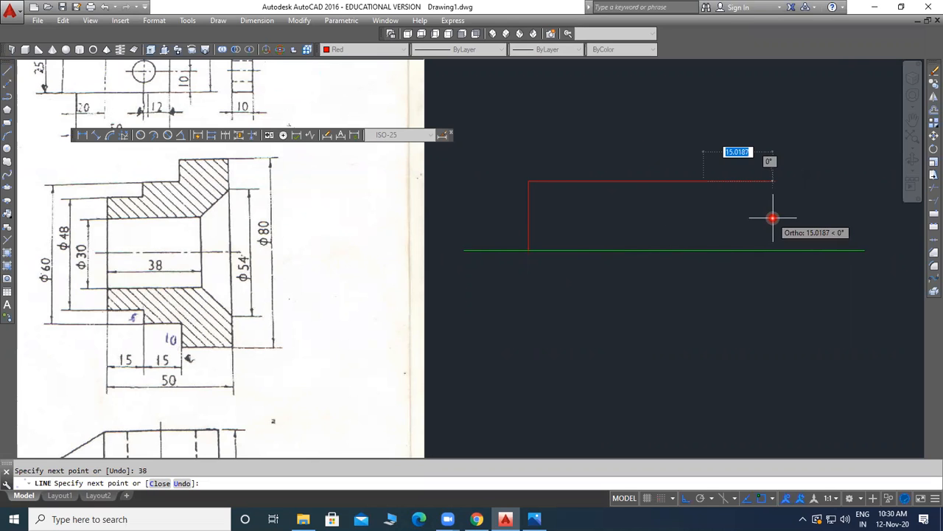
Continue the bore outline 30 downward and 38 to the left, and close it at its starting point on the centreline.
type("30")
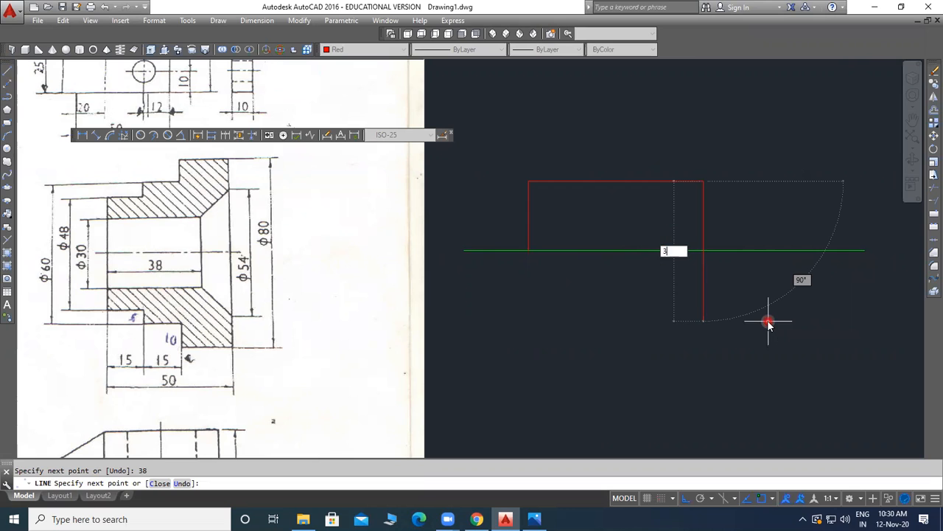
key("Return")
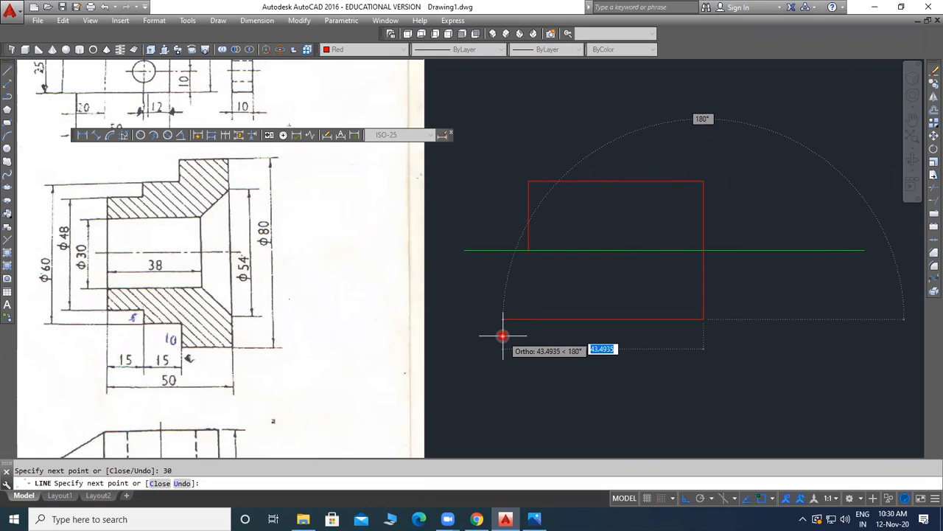
type("38")
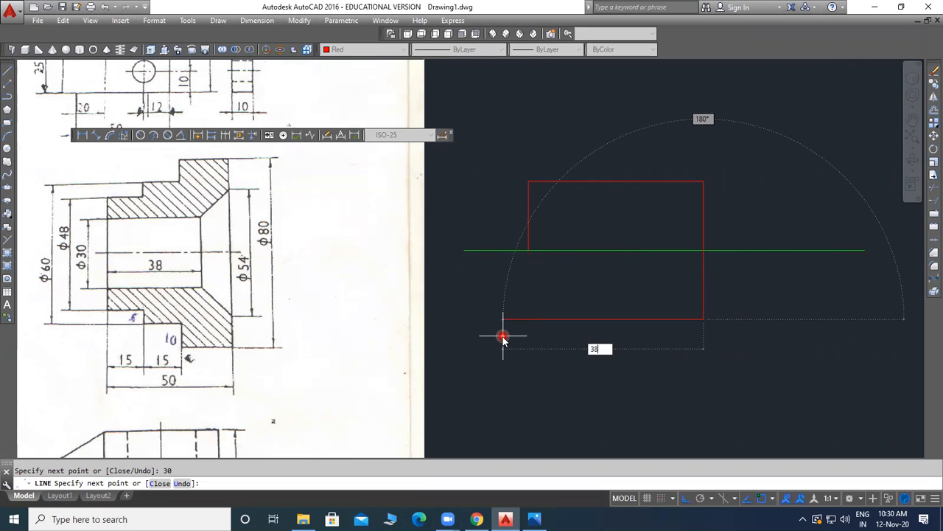
key("Return")
left_click(529, 251)
key("Return")
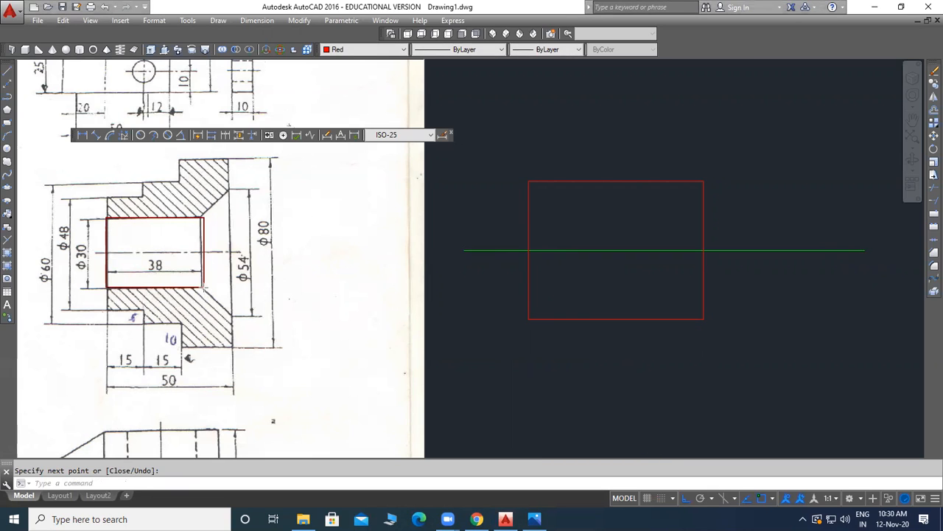
left_click_drag(204, 287, 201, 288)
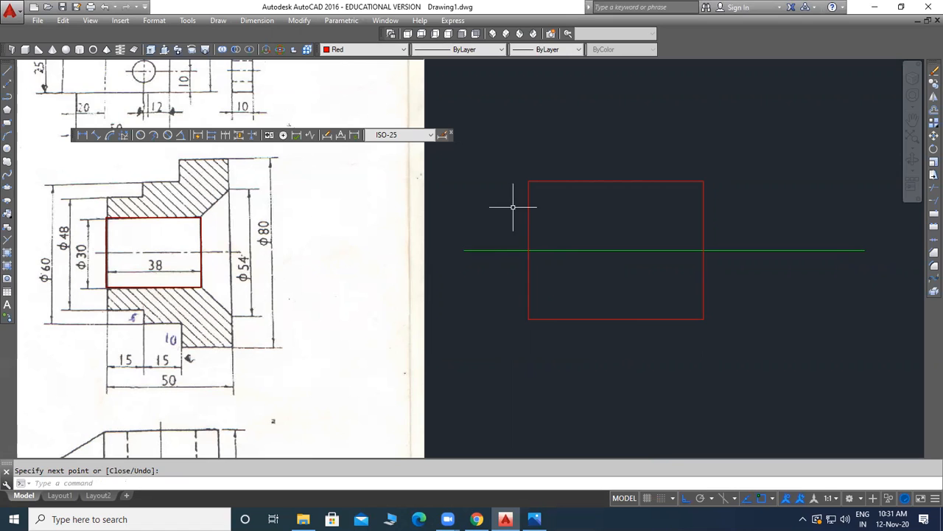
Draw the bush's first outer step from the bore's upper-left corner, 9 upward and 15 to the right.
left_click(8, 70)
left_click(528, 180)
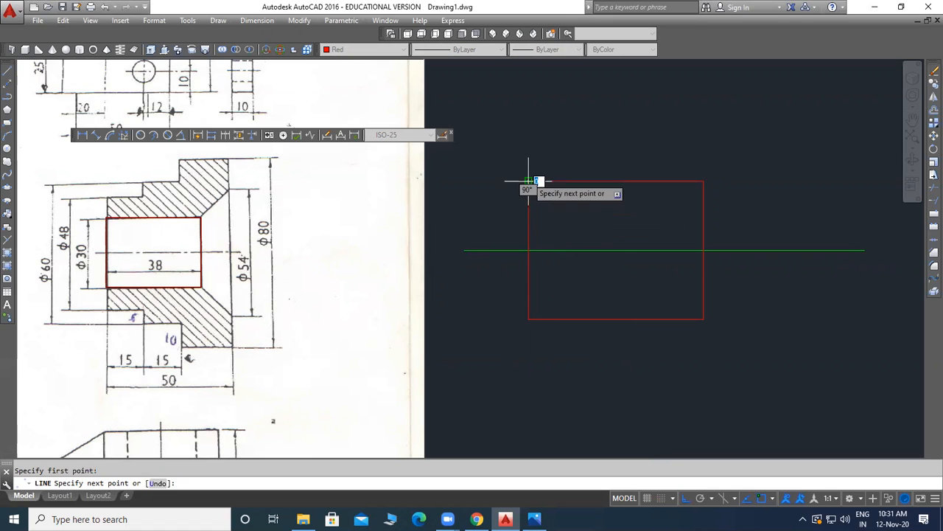
type("9")
key("Return")
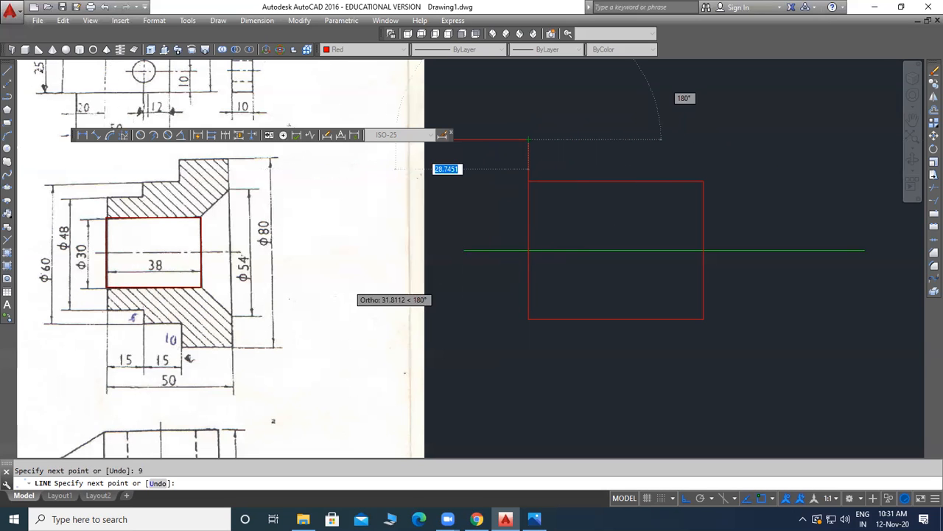
type("15")
key("Return")
scroll(607, 278, "down", 2)
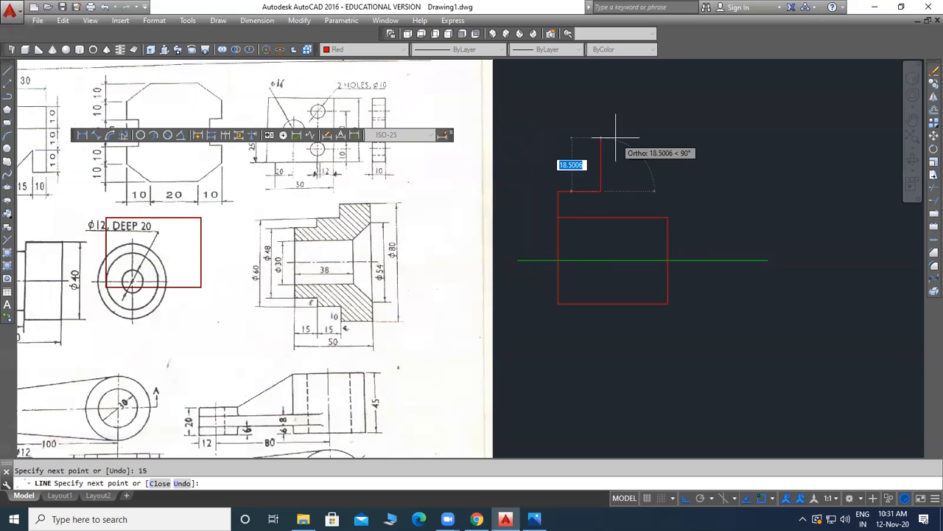
scroll(607, 171, "up", 2)
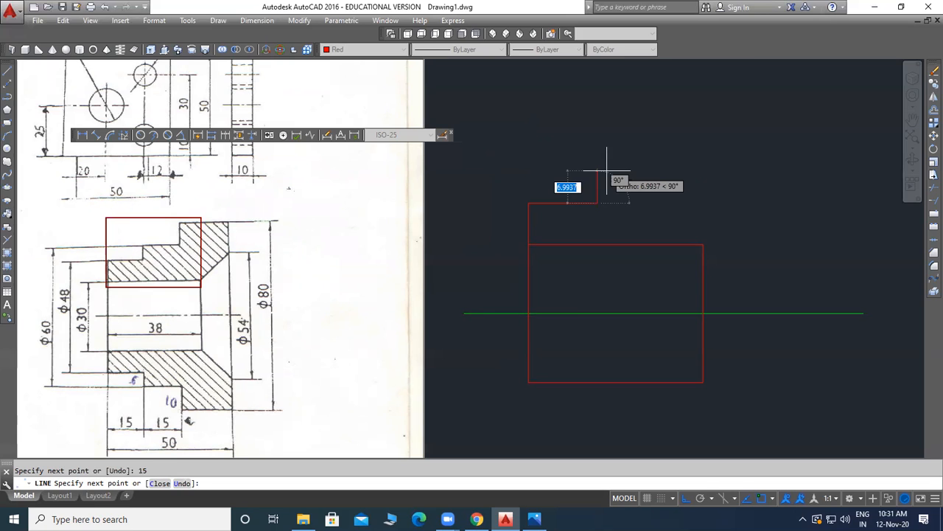
key("Escape")
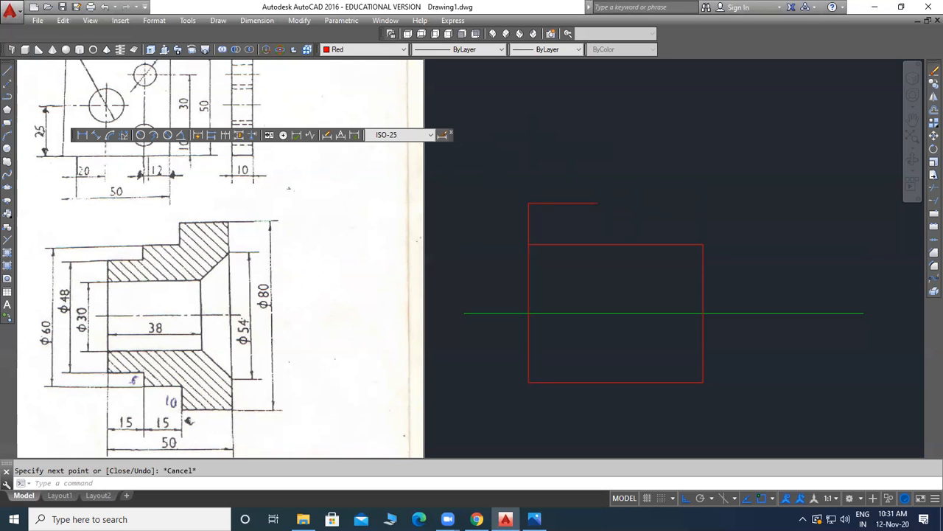
Continue the outer profile from the end of the first step: 6 upward, 15 to the right and 10 upward.
left_click(8, 70)
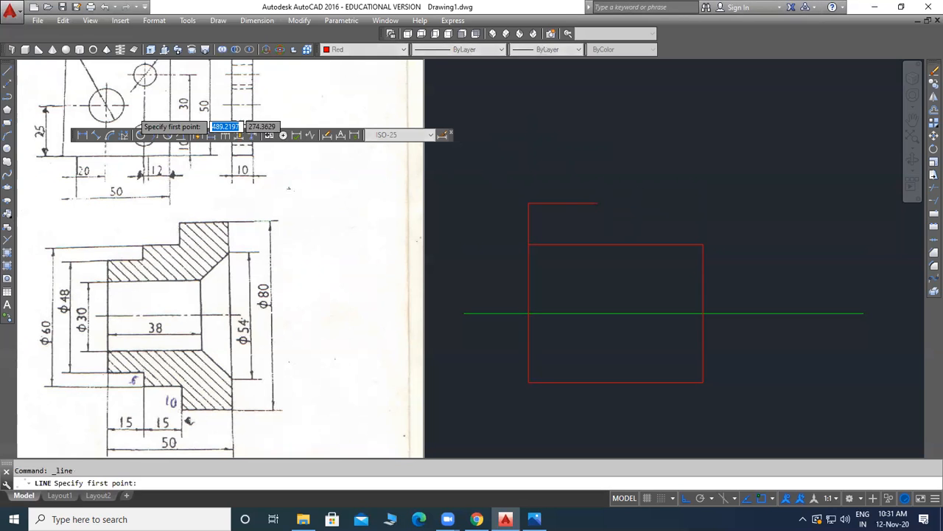
left_click(597, 203)
type("6")
key("Return")
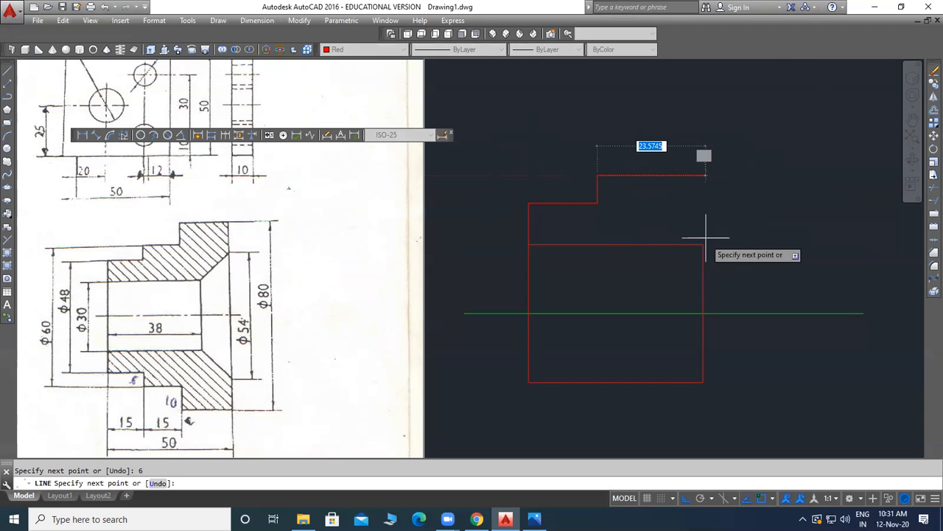
type("15")
key("Return")
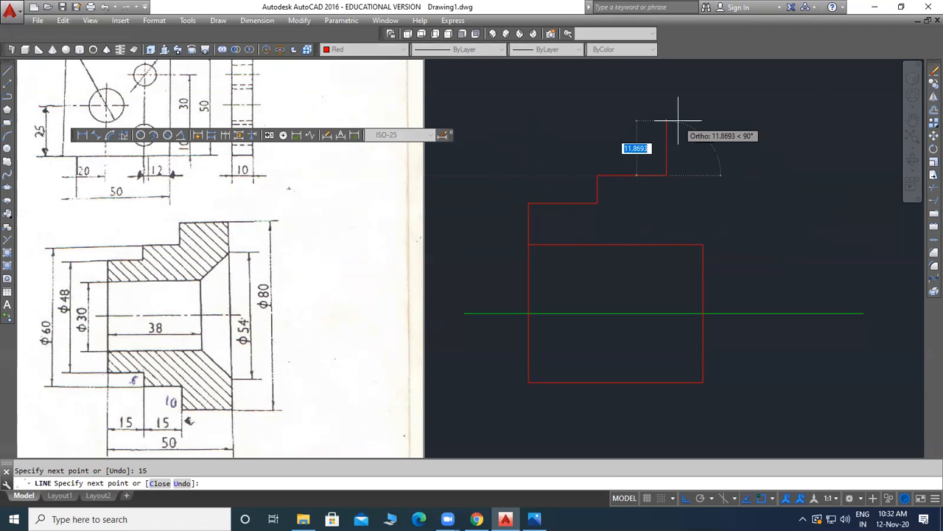
type("10")
key("Return")
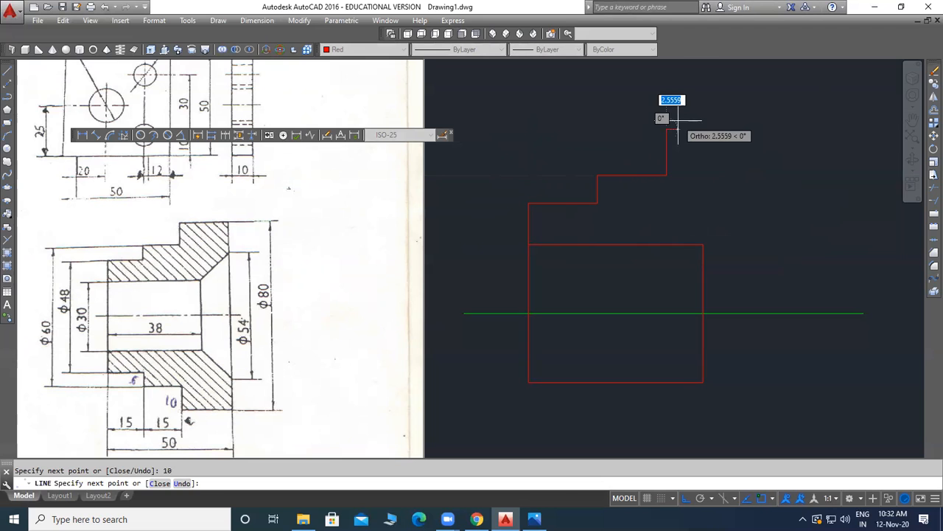
key("Return")
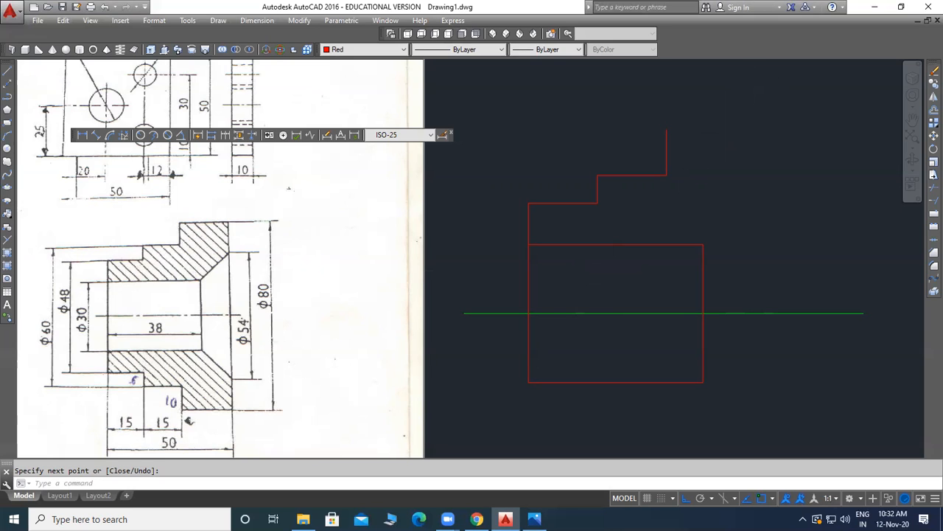
Draw the flange's upper edge 20 to the right and its end face straight down to the centreline.
left_click(7, 76)
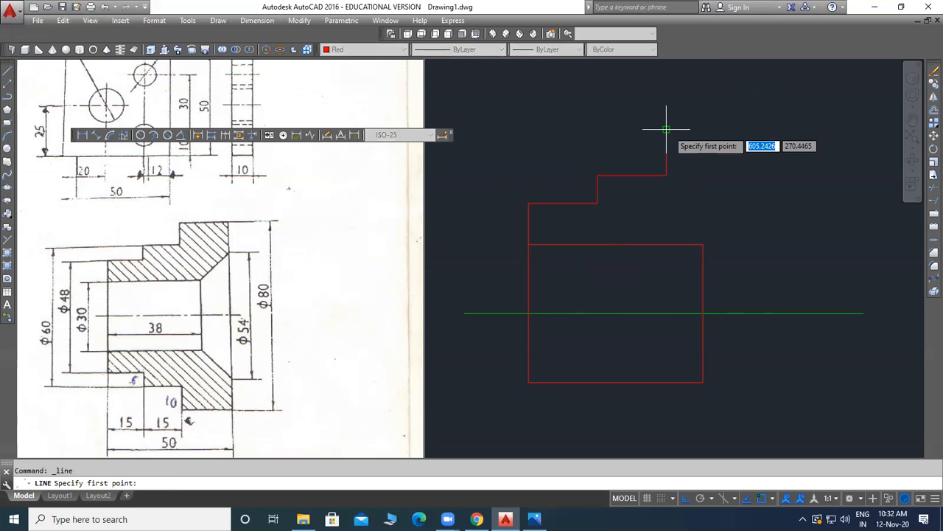
left_click(667, 131)
type("20")
key("Return")
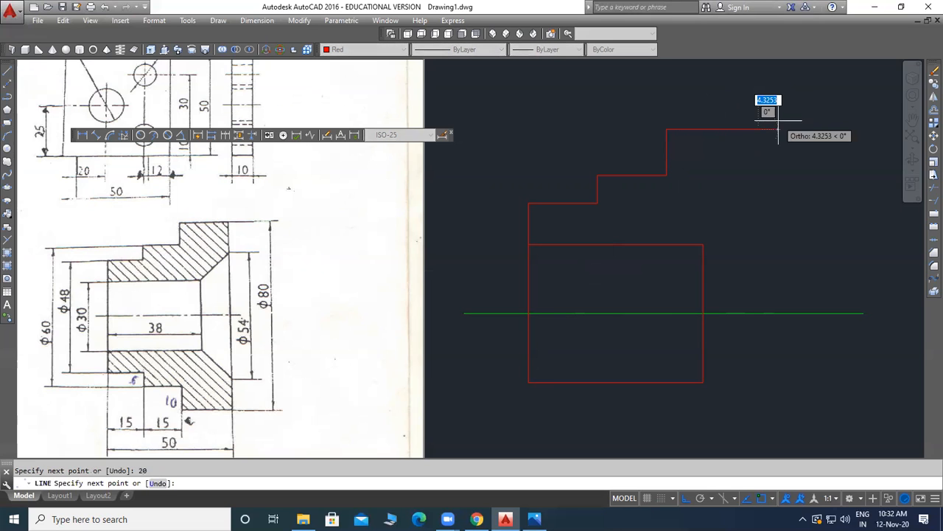
left_click(756, 312)
key("Return")
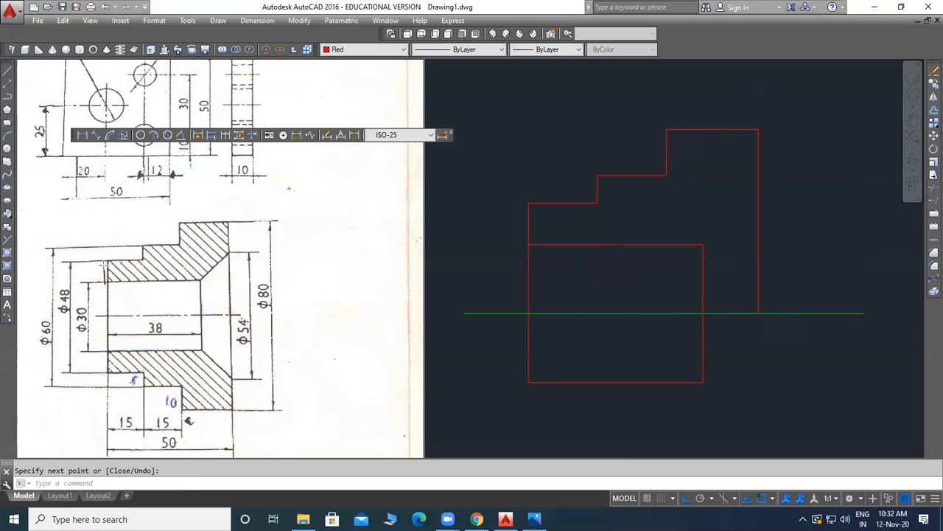
left_click(142, 246)
left_click(179, 222)
left_click(233, 223)
left_click(105, 280)
left_click(199, 280)
left_click(199, 351)
left_click(108, 351)
left_click(107, 280)
left_click(229, 223)
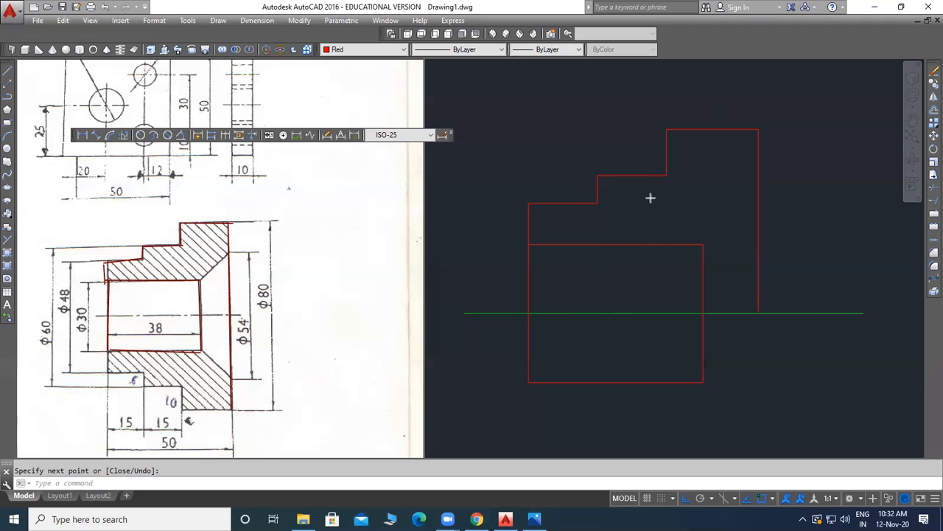
key("Return")
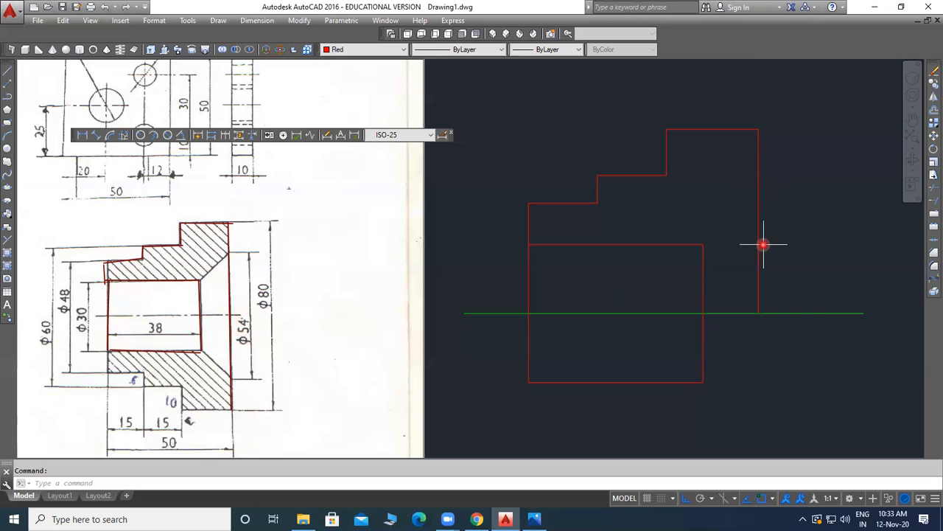
key("Escape")
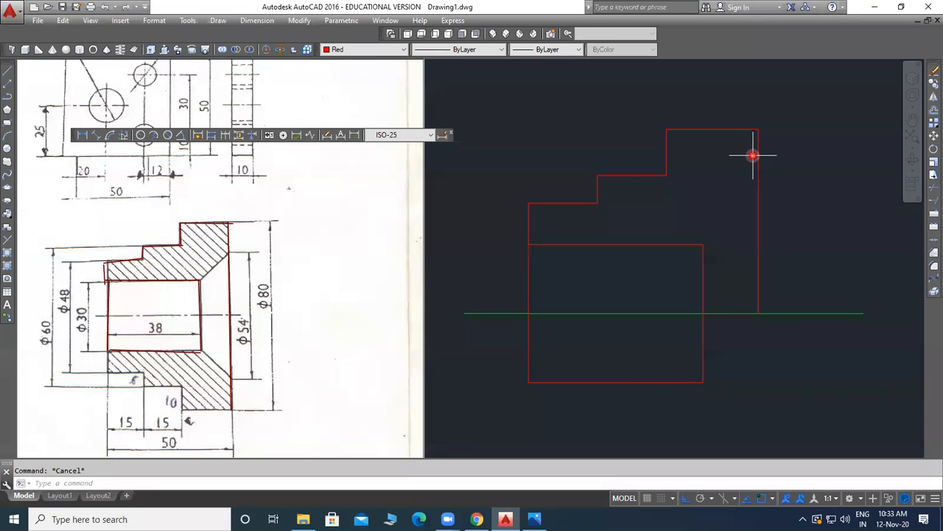
left_click(756, 313)
key("Escape")
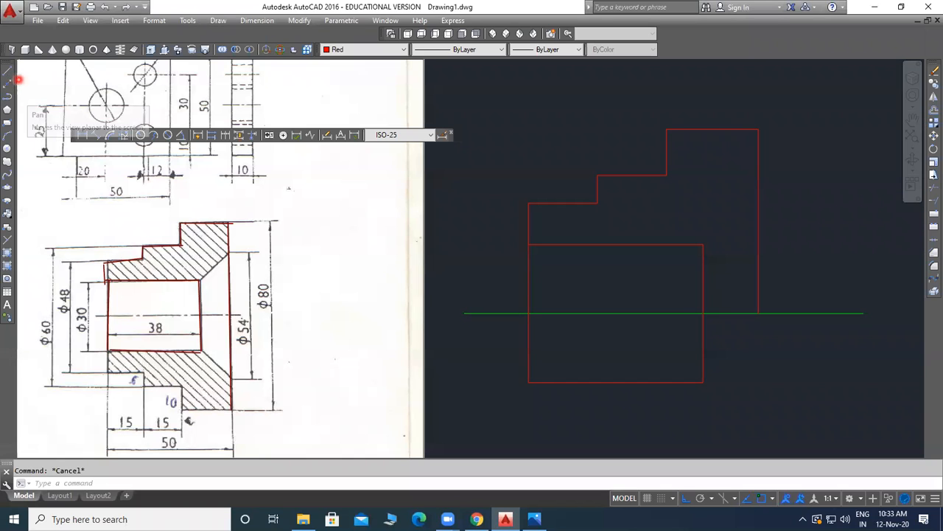
left_click(7, 71)
key("Escape")
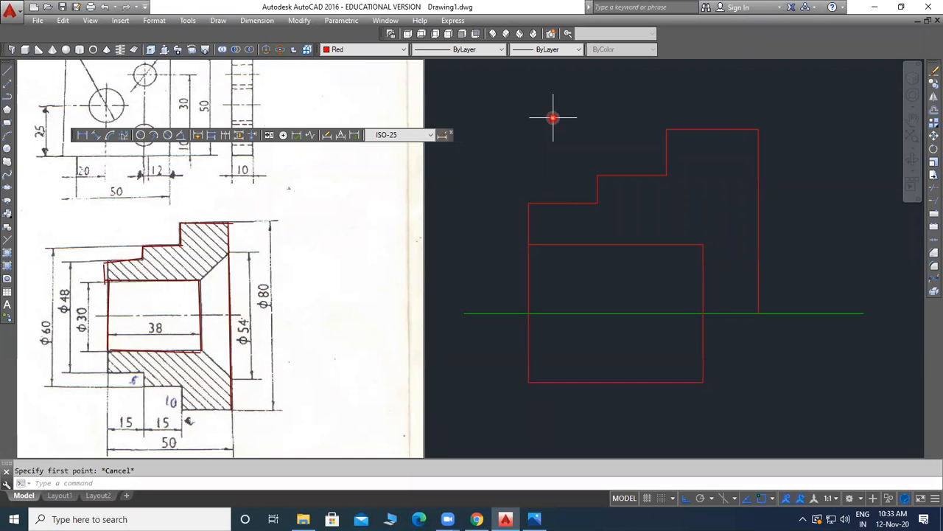
Set the current colour to green and draw a 38-long helper line upward from the end face's foot on the centreline.
left_click(365, 49)
left_click(350, 94)
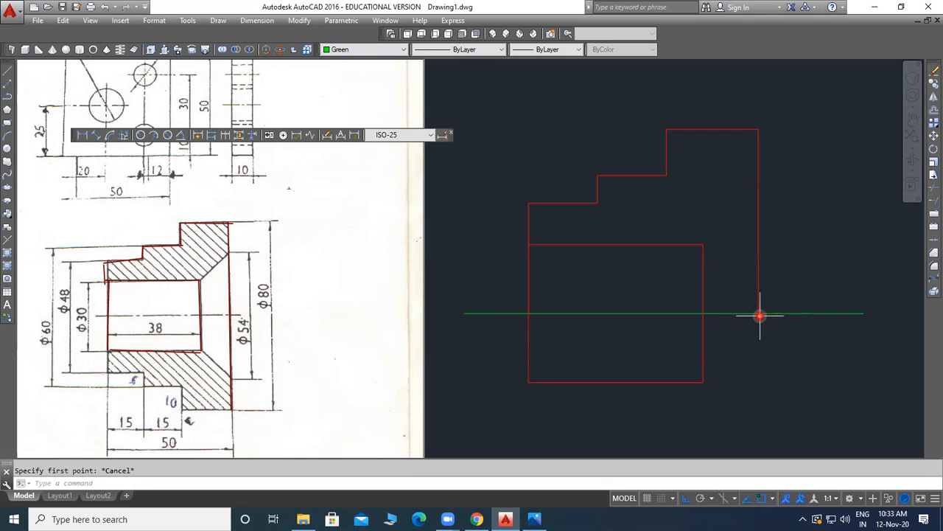
left_click(8, 72)
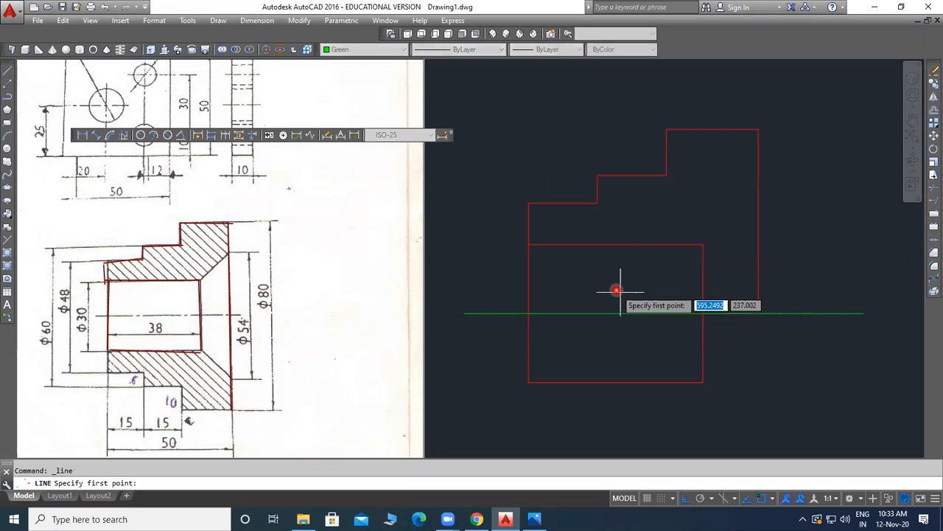
left_click(759, 314)
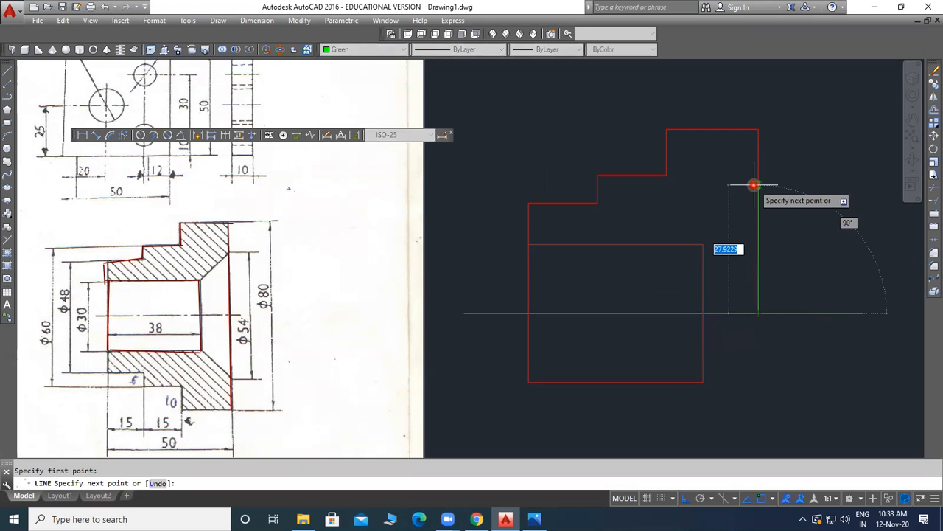
type("38")
key("Return")
key("Return")
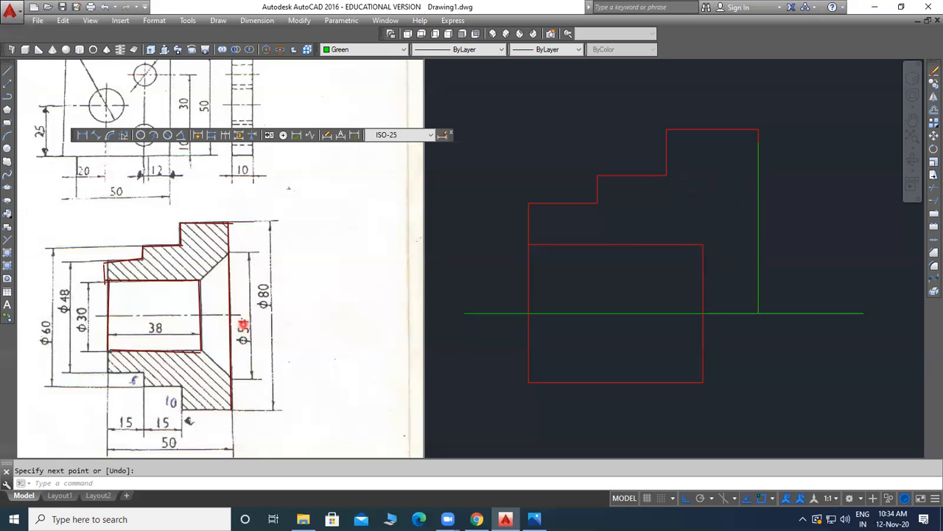
Draw a slanted line from the upper end of the green helper line to the bore's upper-right corner.
key("Return")
left_click(758, 142)
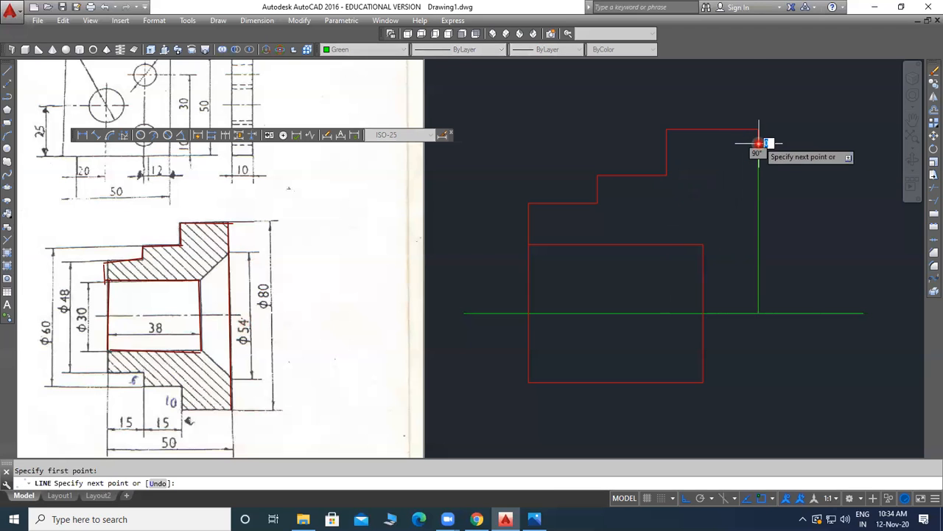
left_click(703, 244)
key("Return")
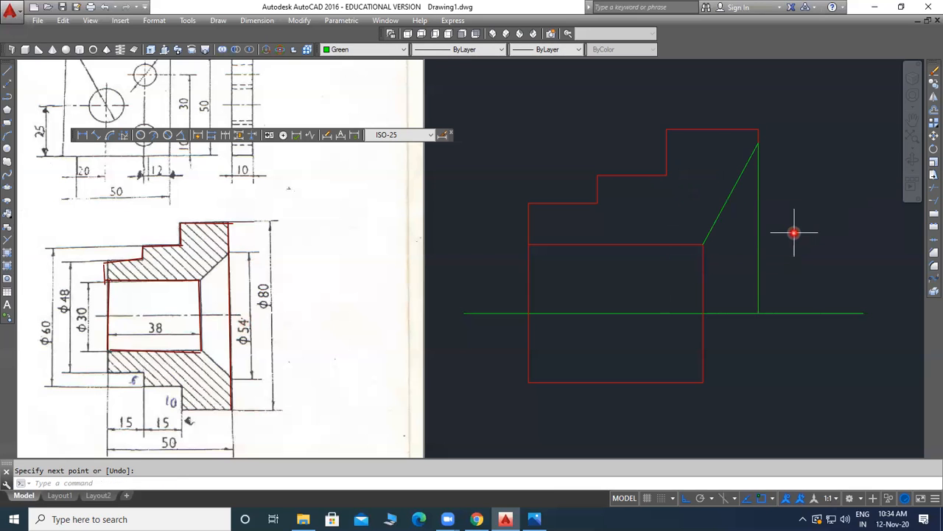
Change the slanted line's colour to red and erase the vertical green helper line.
left_click(721, 213)
left_click(368, 49)
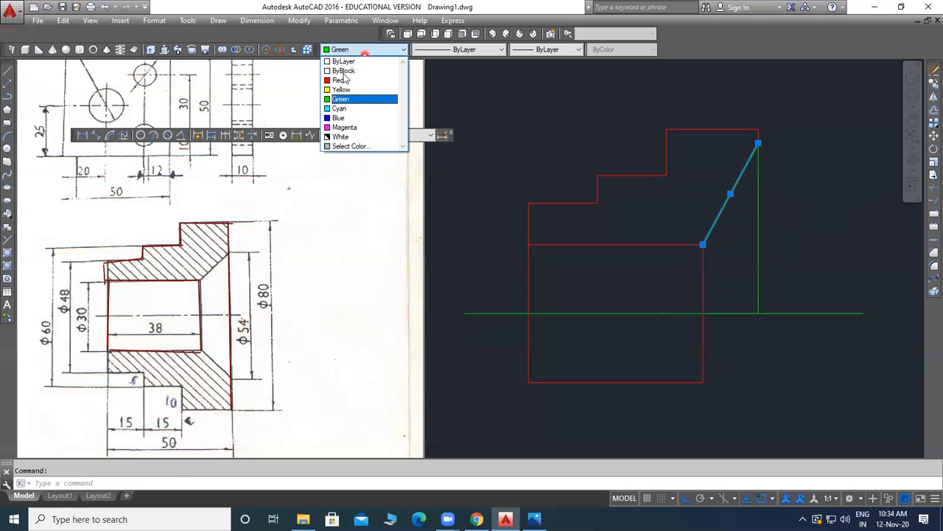
left_click(347, 79)
key("Escape")
left_click(758, 228)
key("Delete")
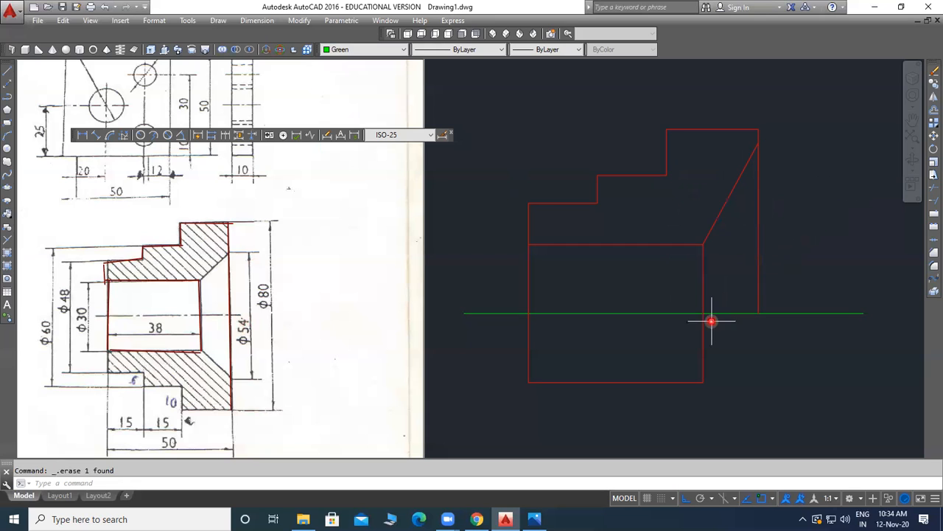
left_click(741, 360)
left_click(494, 379)
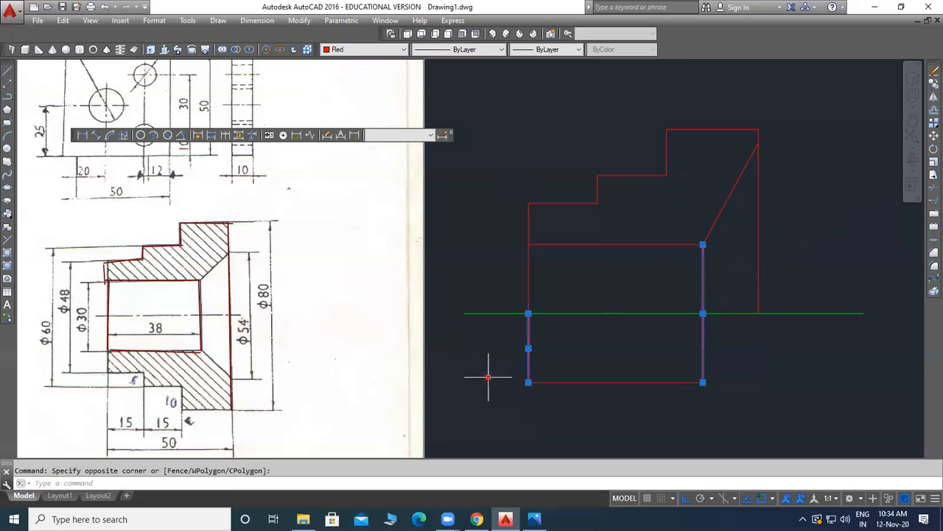
key("Escape")
Trim away the part of the bore's right edge below the centreline.
left_click(934, 213)
key("Return")
left_click(728, 337)
left_click(615, 363)
left_click(605, 322)
left_click(435, 373)
key("Escape")
Erase the bore's remaining left and bottom lines below the centreline.
left_click(600, 349)
left_click(484, 385)
key("Delete")
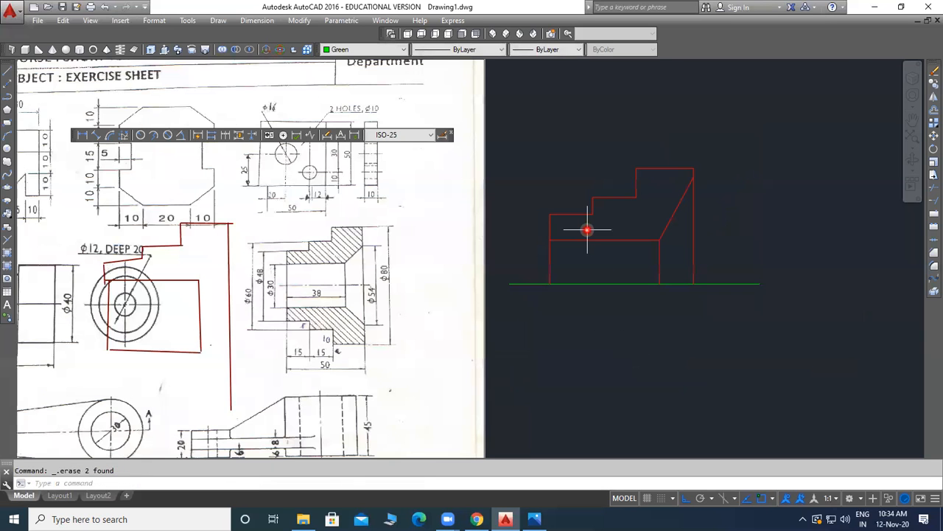
Mirror the complete upper half of the bush about the centreline, keeping the source objects.
scroll(590, 228, "up", 2)
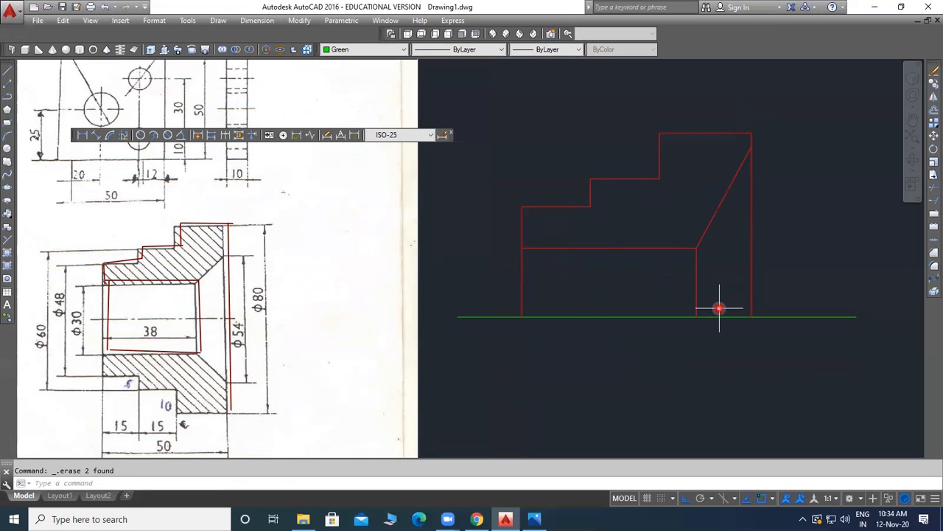
left_click(930, 103)
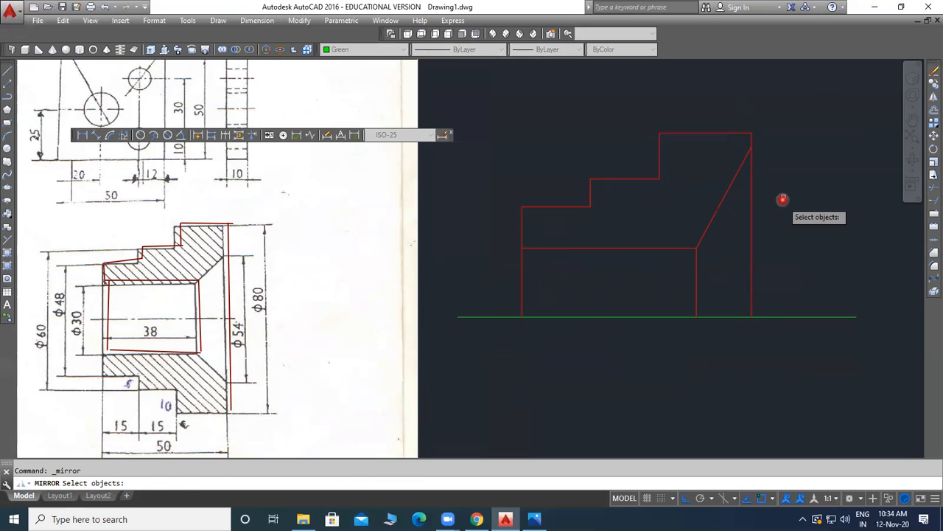
left_click(799, 86)
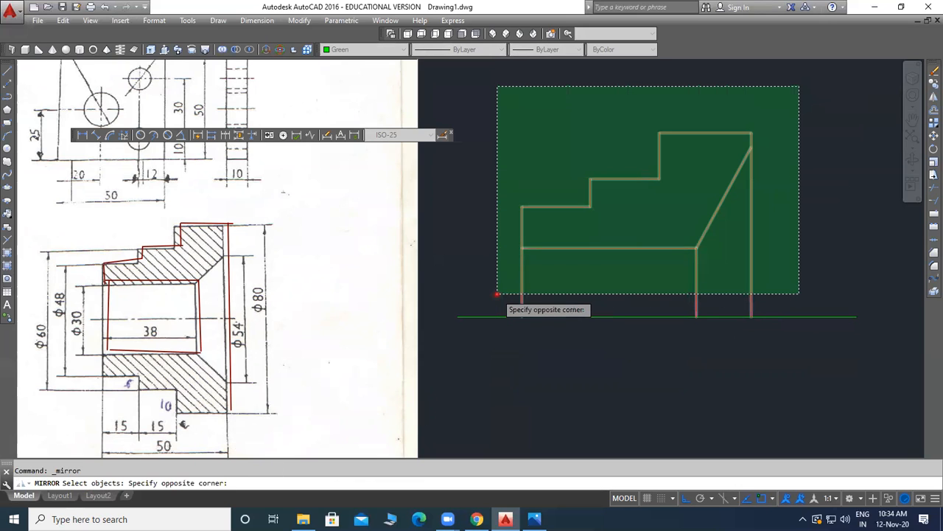
left_click(497, 294)
key("Return")
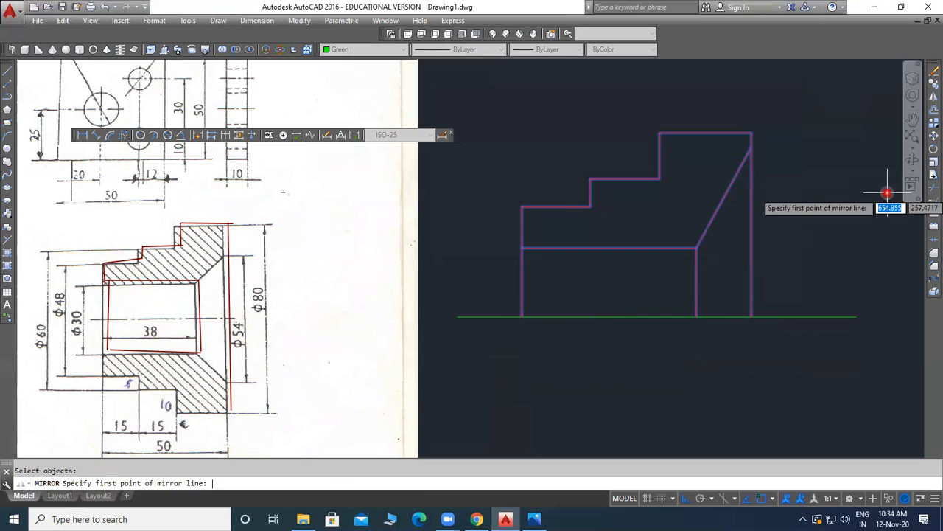
left_click(521, 318)
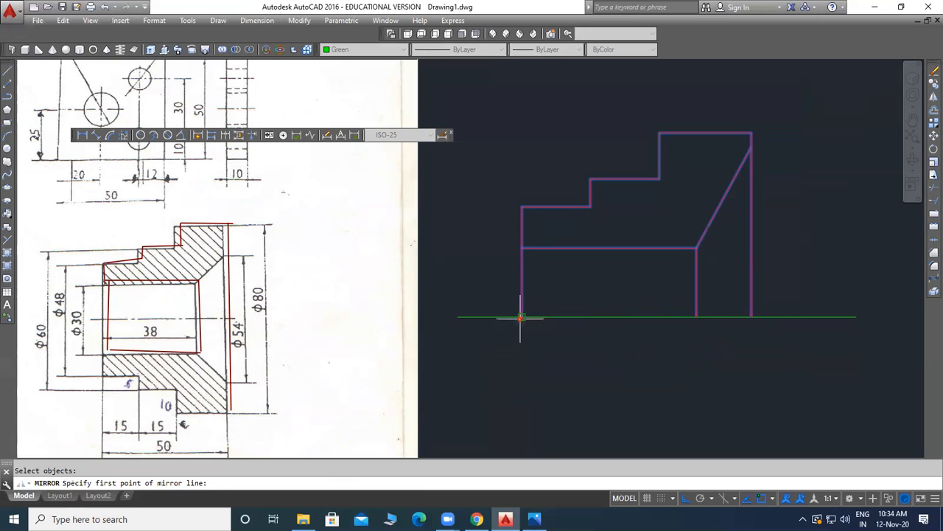
left_click(751, 318)
key("Return")
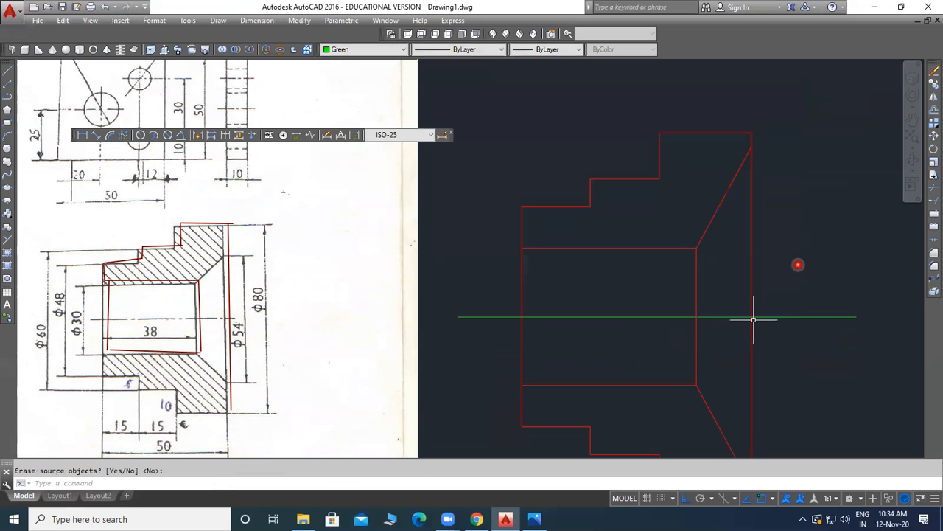
scroll(734, 247, "down", 2)
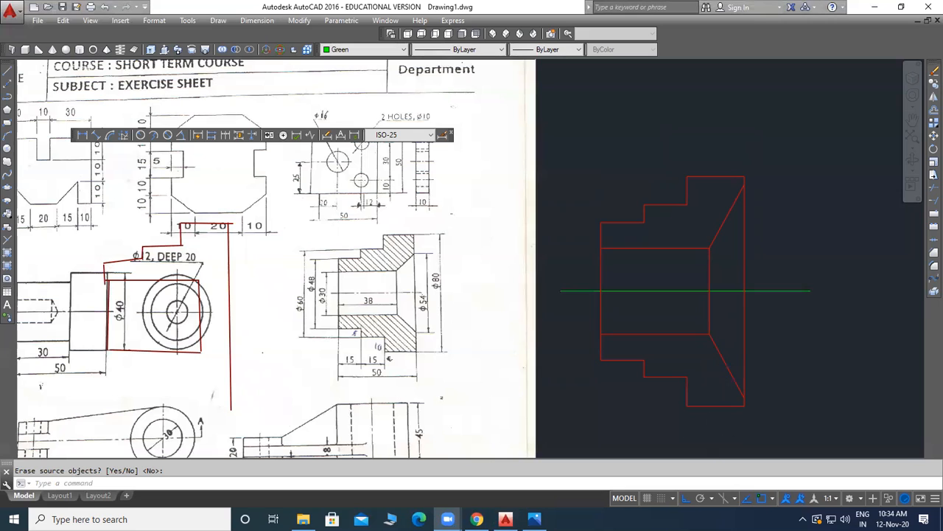
left_click_drag(149, 301, 154, 271)
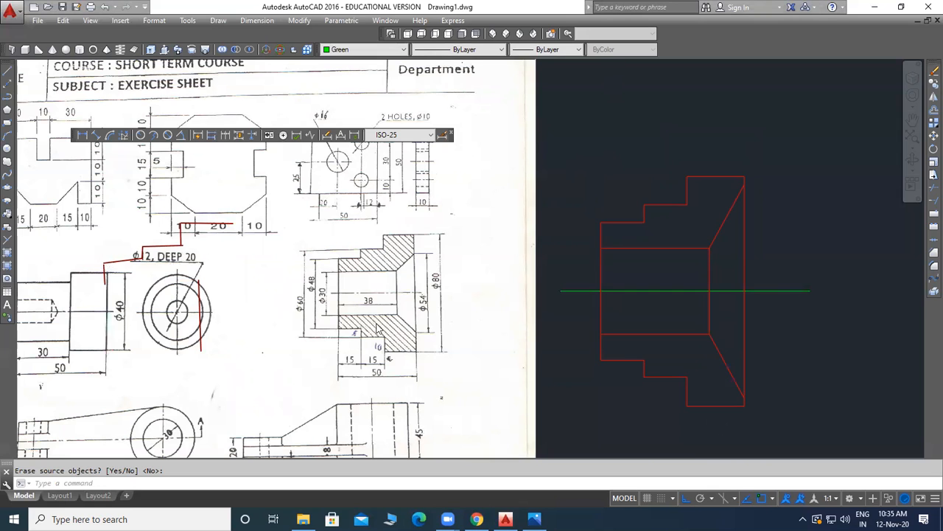
scroll(431, 319, "up", 2)
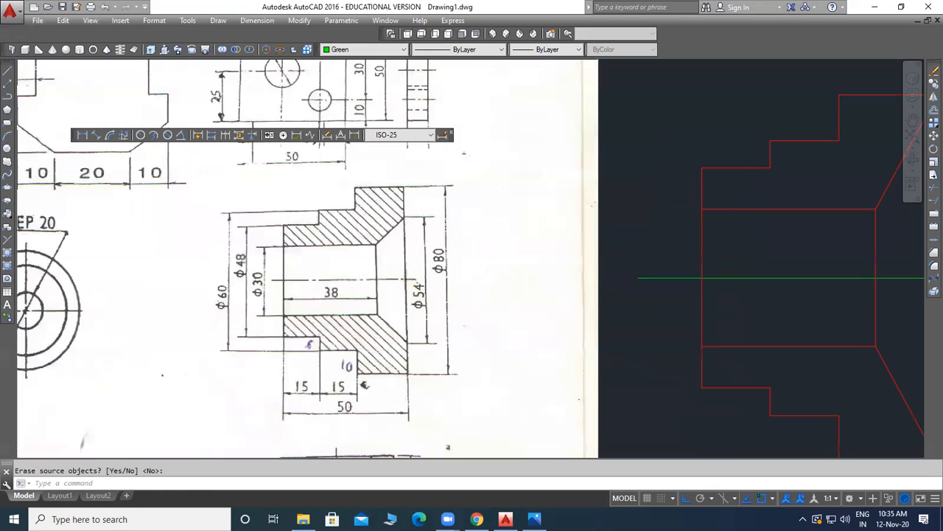
mouse_move(656, 205)
left_mouse_down()
mouse_move(629, 218)
mouse_move(643, 209)
left_mouse_up()
mouse_move(645, 194)
middle_mouse_down()
mouse_move(505, 203)
mouse_move(520, 179)
mouse_move(518, 187)
middle_mouse_up()
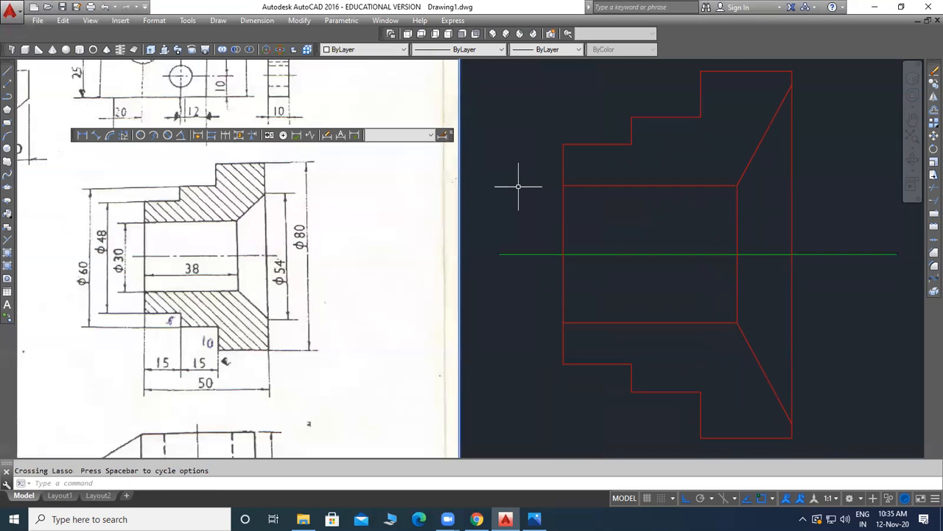
scroll(604, 242, "down", 2)
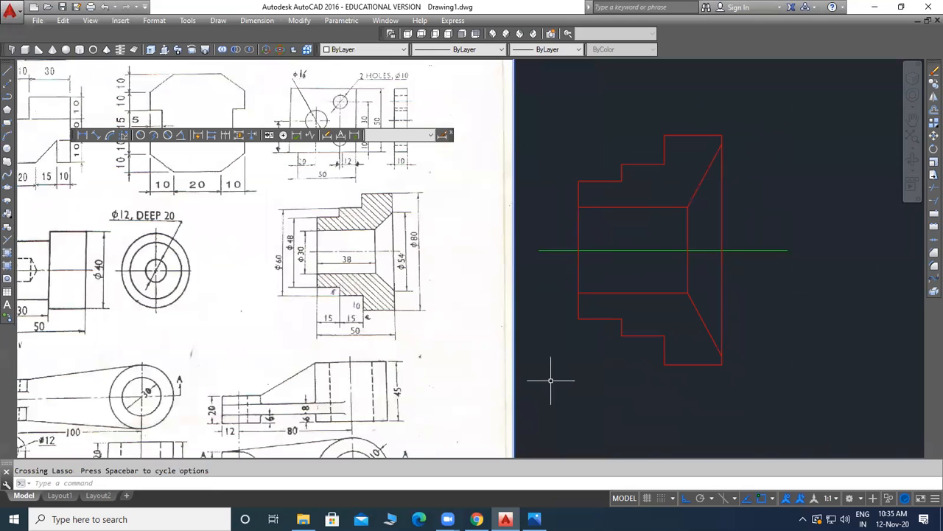
mouse_move(442, 168)
left_mouse_down()
mouse_move(265, 228)
mouse_move(449, 327)
mouse_move(443, 166)
left_mouse_up()
mouse_move(744, 129)
left_mouse_down()
mouse_move(758, 139)
mouse_move(877, 114)
left_mouse_up()
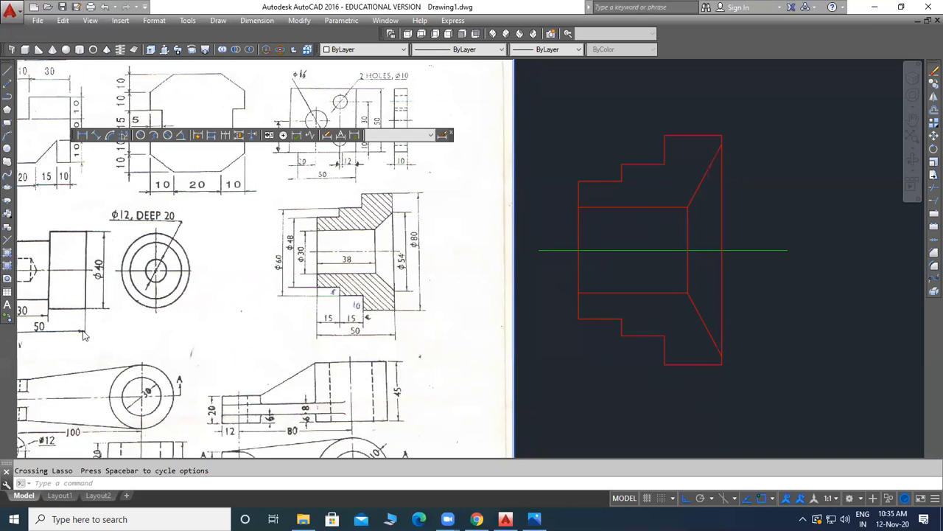
Hatch the upper and lower sectioned regions of the bush with the ANSI31 pattern.
left_click(8, 254)
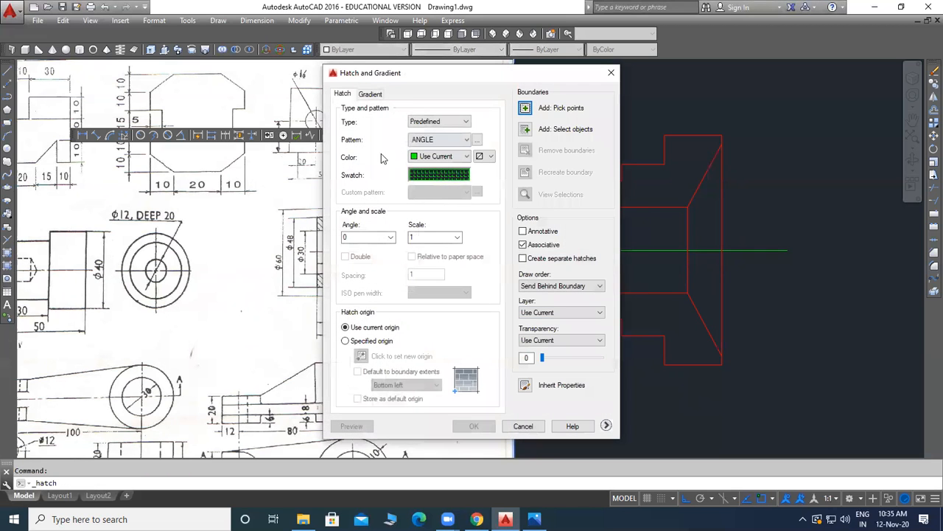
left_click(414, 174)
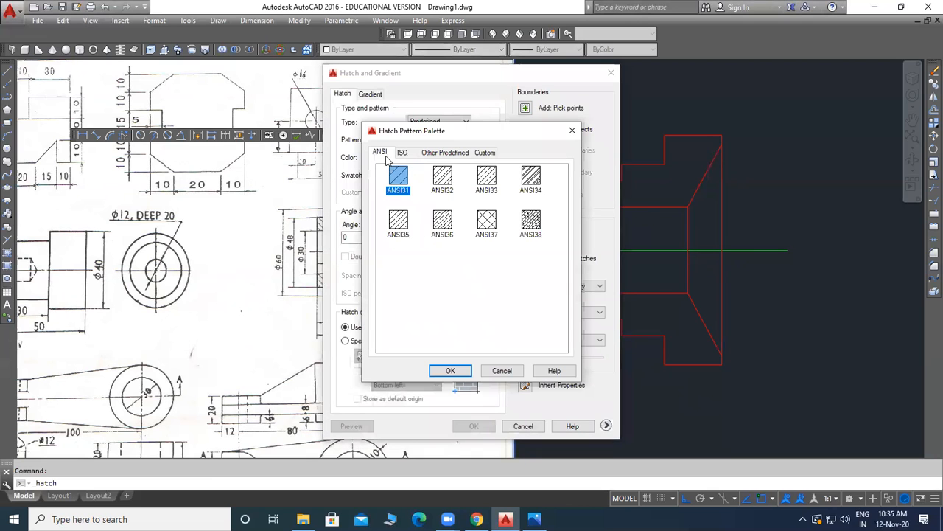
left_click(448, 371)
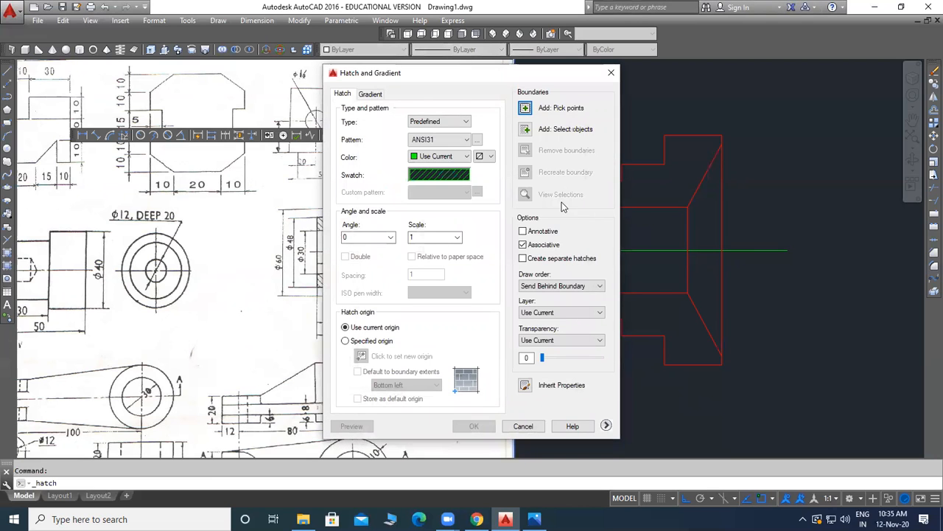
left_click(527, 109)
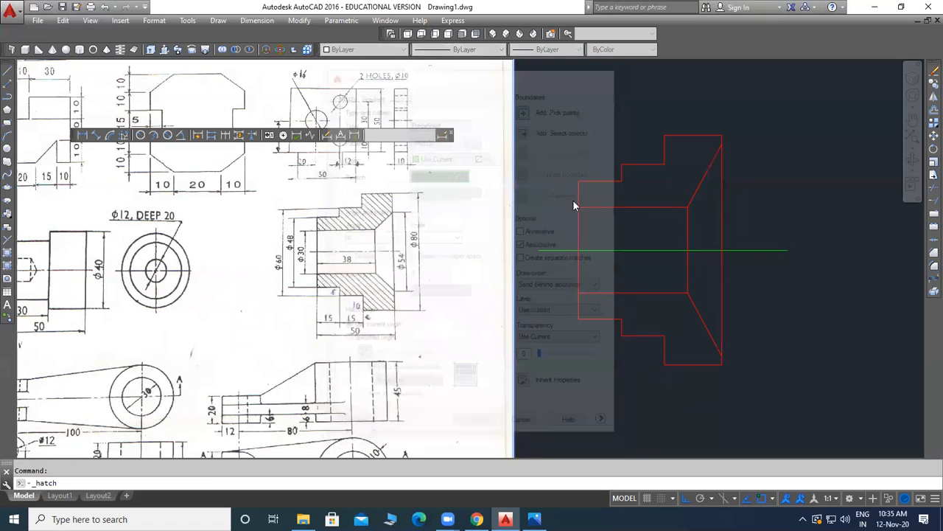
left_click(666, 191)
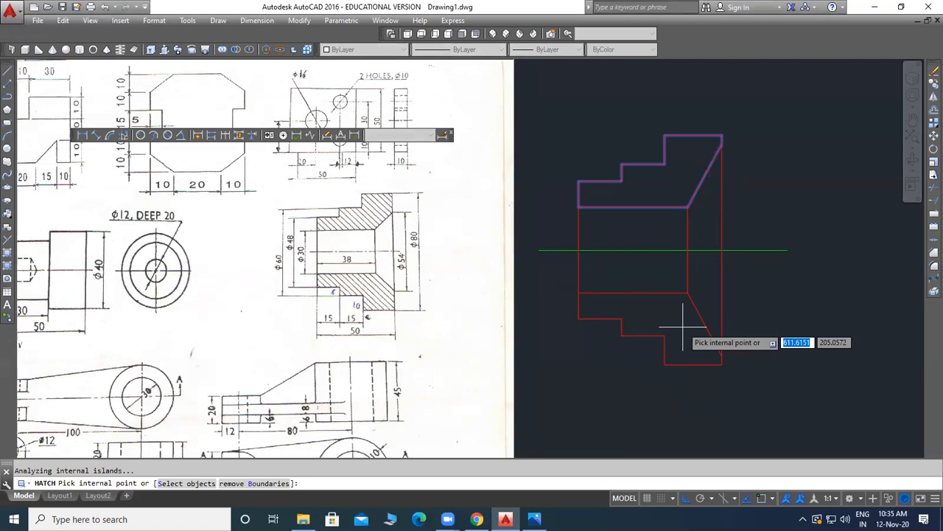
left_click(682, 325)
key("Return")
key("Return")
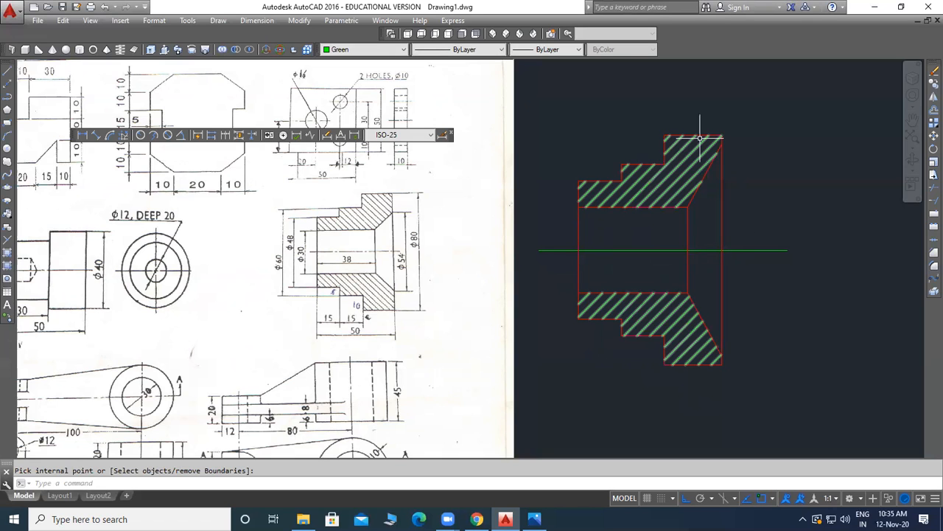
left_click(255, 22)
left_click(264, 48)
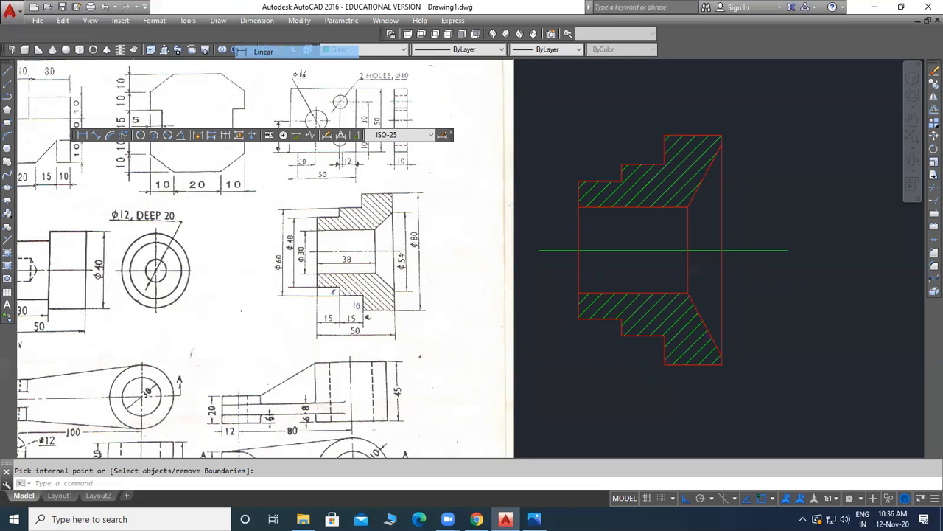
left_click(579, 208)
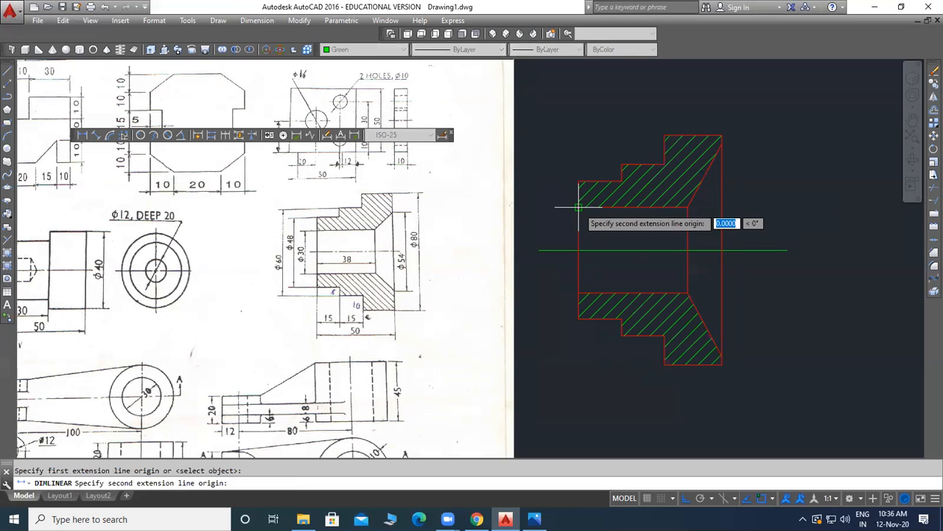
left_click(578, 280)
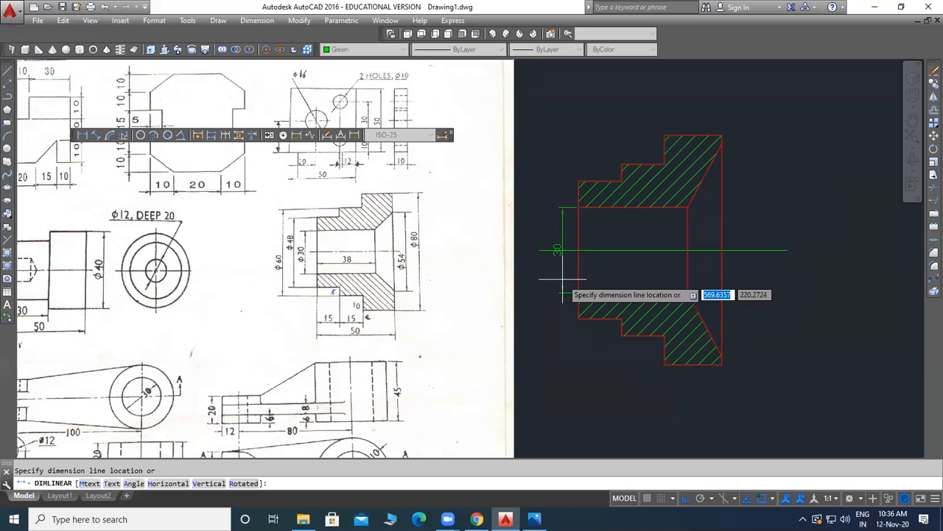
key("Escape")
Set the current colour to magenta and place a vertical linear dimension for the bore diameter just outside the bush's left edge.
left_click(365, 49)
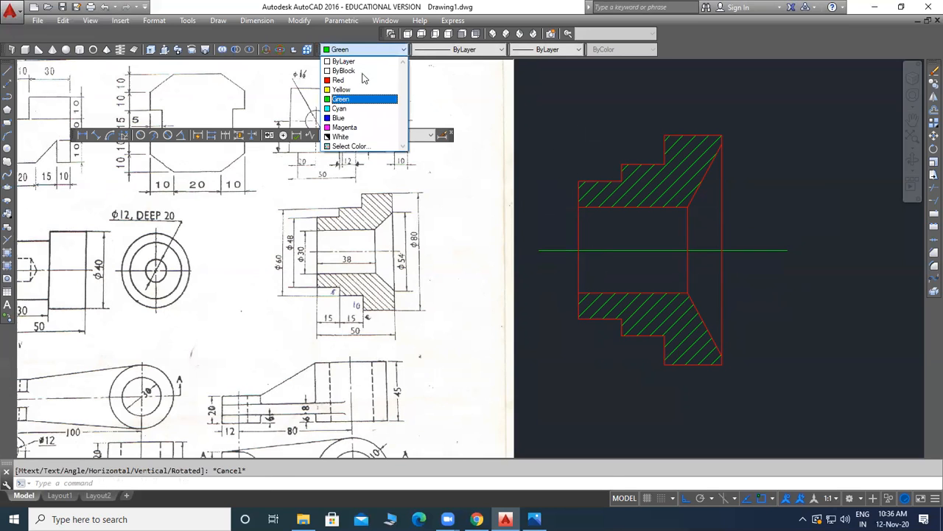
left_click(358, 128)
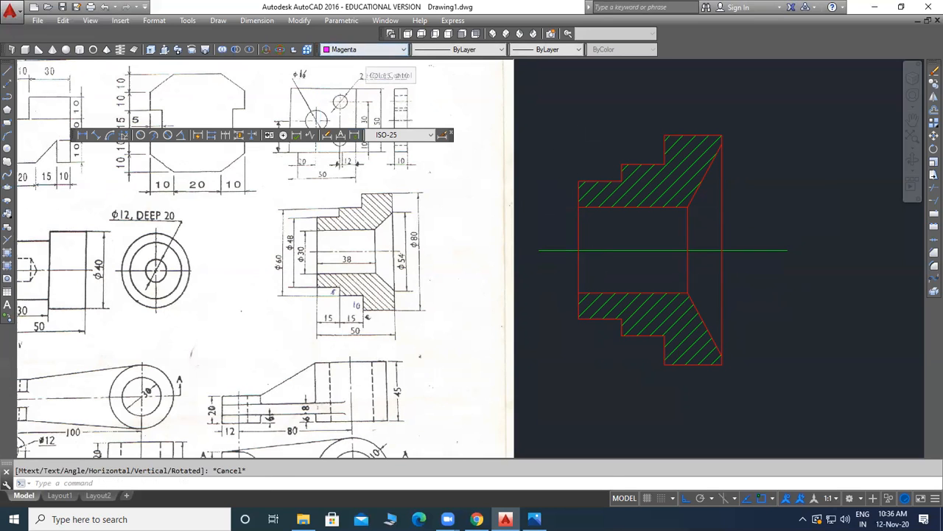
left_click(255, 22)
left_click(264, 51)
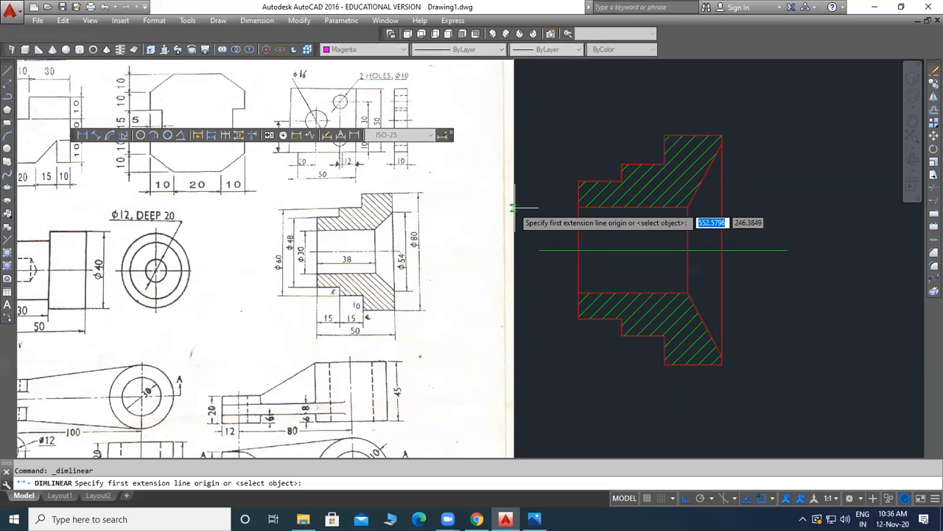
scroll(565, 231, "up", 2)
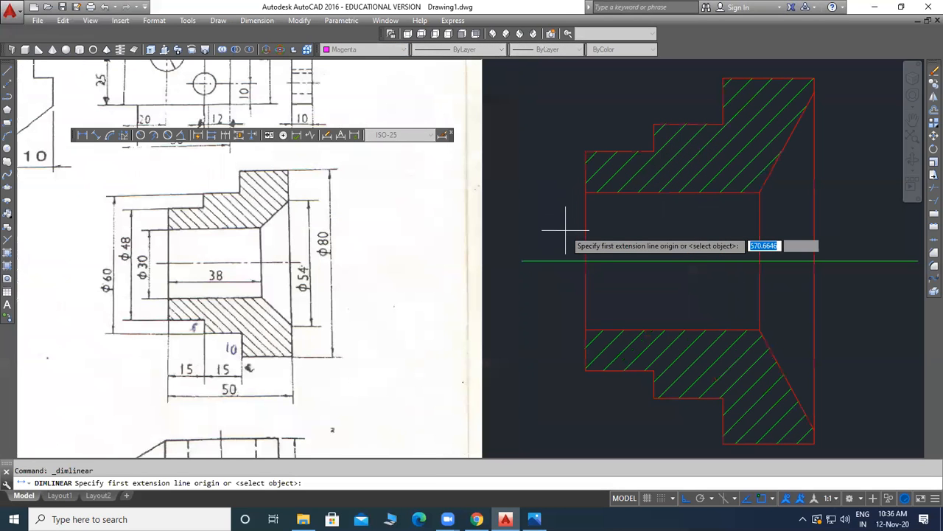
left_click(586, 194)
left_click(586, 330)
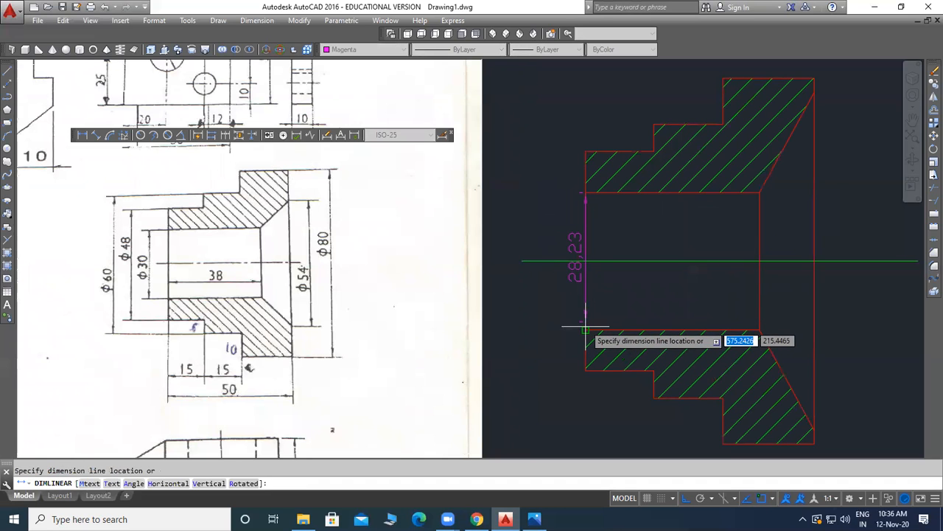
scroll(584, 332, "up", 2)
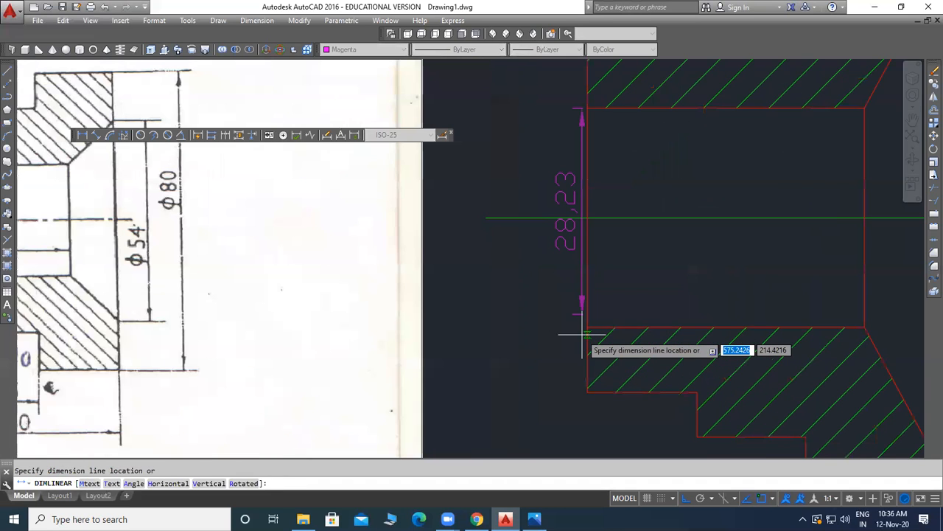
scroll(582, 333, "up", 2)
left_click(562, 303)
Stretch the bore dimension's lower extension origin to the point where the bore's bottom line meets the bush's left edge.
left_click(563, 303)
left_click(590, 302)
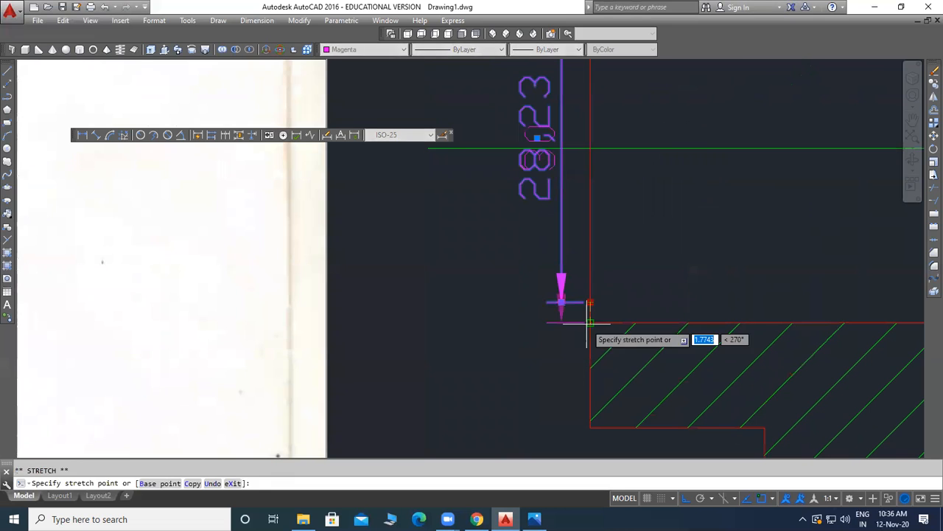
left_click(590, 322)
scroll(578, 318, "down", 3)
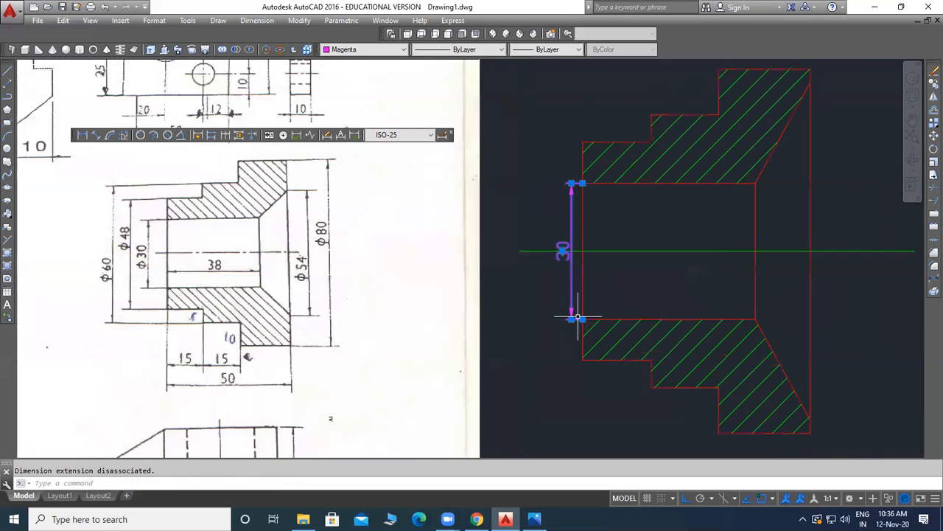
Add vertical linear dimensions for the outer diameters of the smallest and middle steps, spaced outward from the bore dimension.
key("Return")
left_click(582, 142)
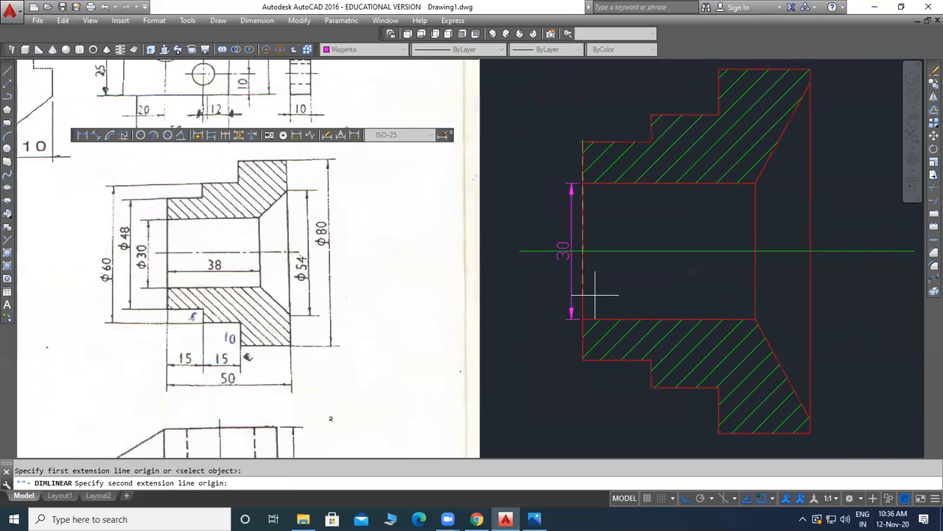
left_click(582, 359)
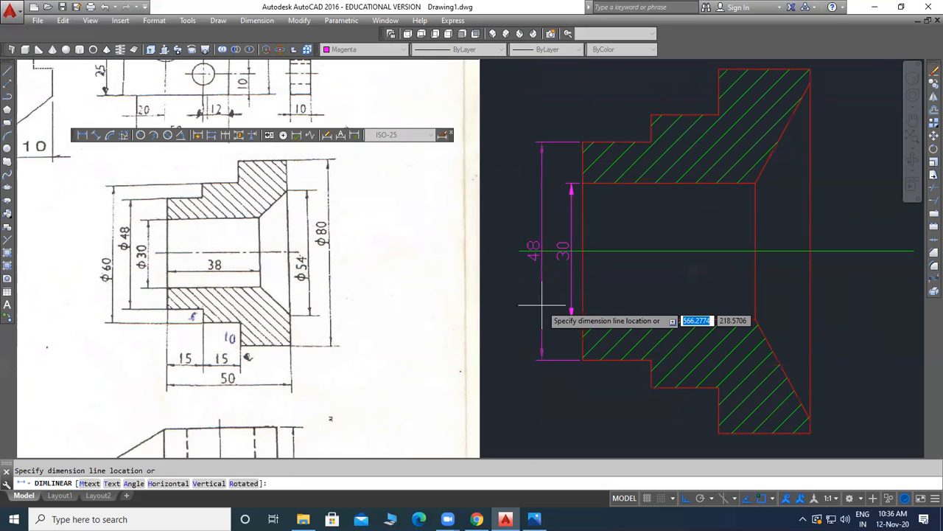
left_click(543, 335)
key("Return")
left_click(652, 115)
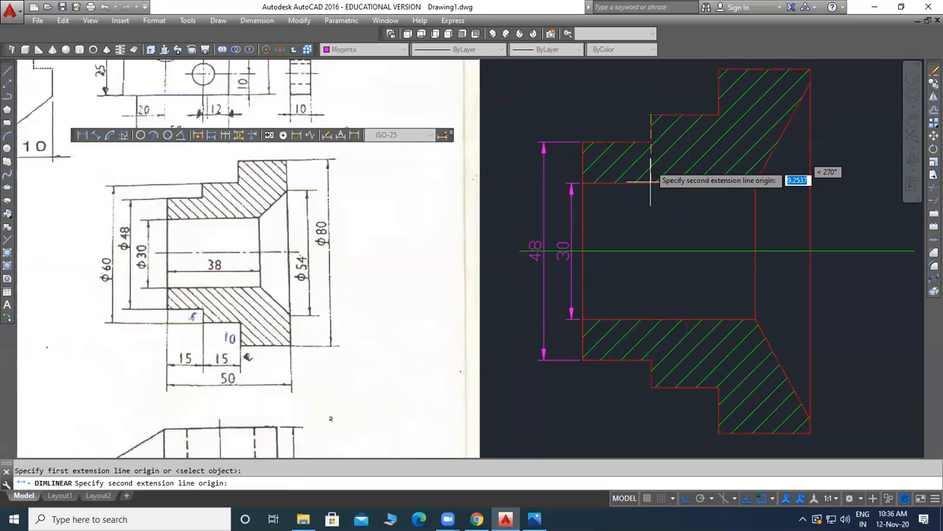
left_click(651, 387)
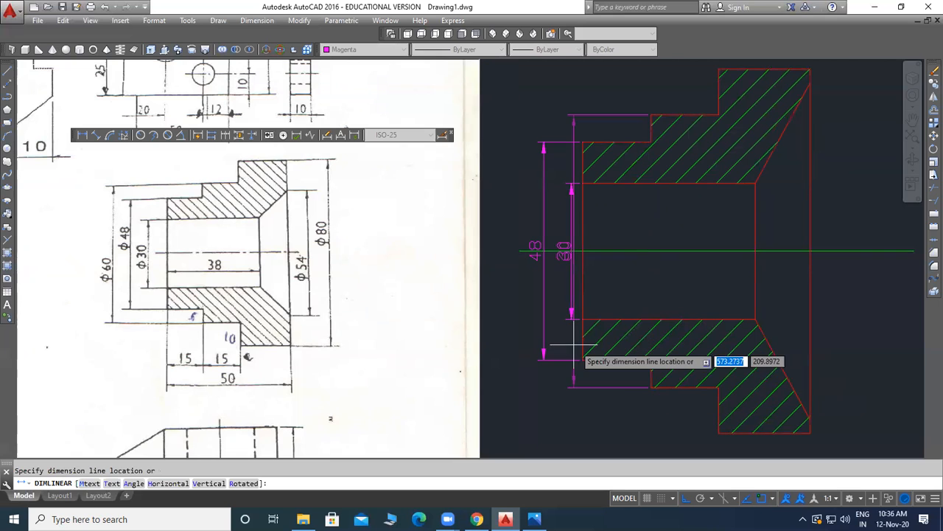
left_click(508, 324)
scroll(516, 277, "down", 2)
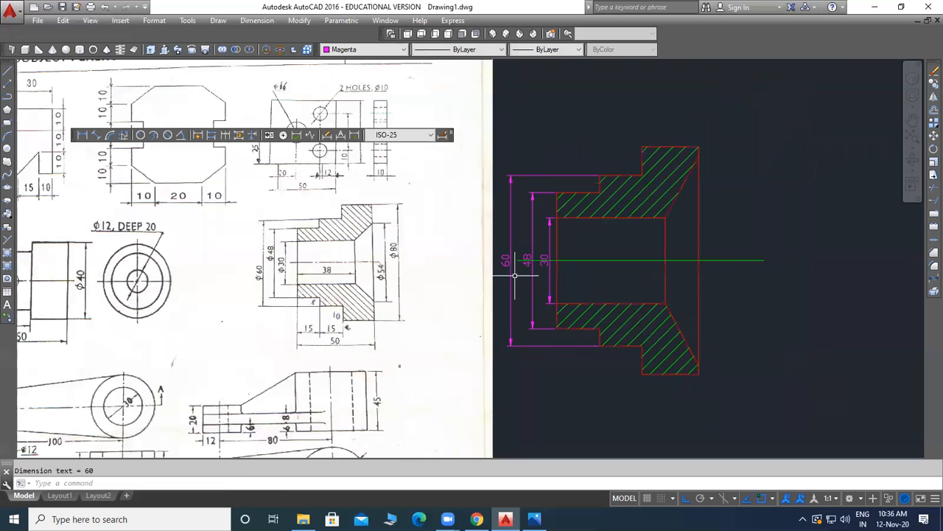
Dimension the flange's full outer diameter vertically, placing the dimension line outside the bush's right edge.
key("space")
left_click(699, 146)
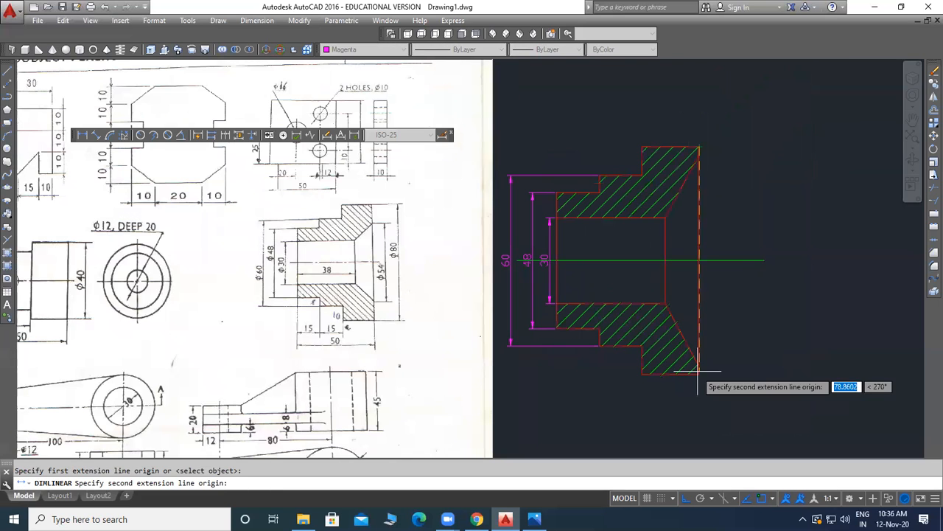
left_click(699, 374)
left_click(729, 276)
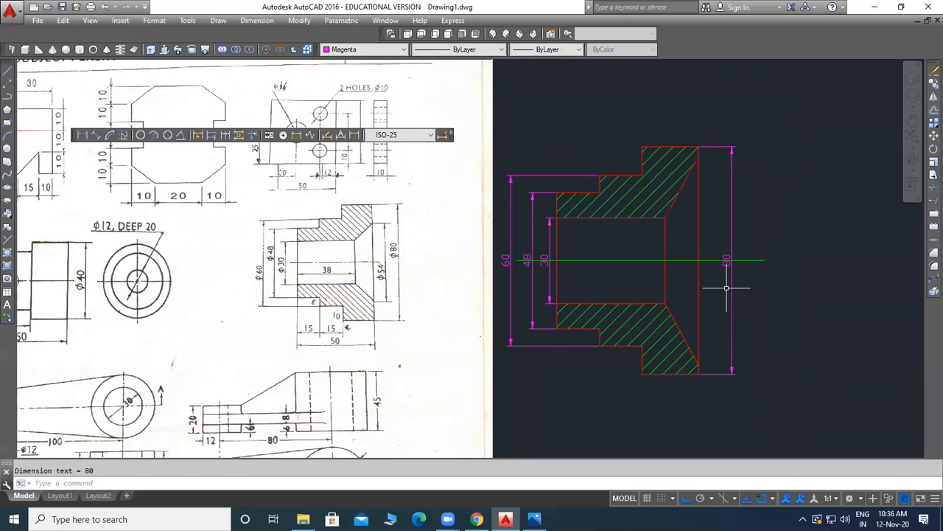
Try to dimension the flared opening's diameter between the outer ends of the slanted lines, inside the flange dimension.
scroll(719, 218, "up", 2)
key("space")
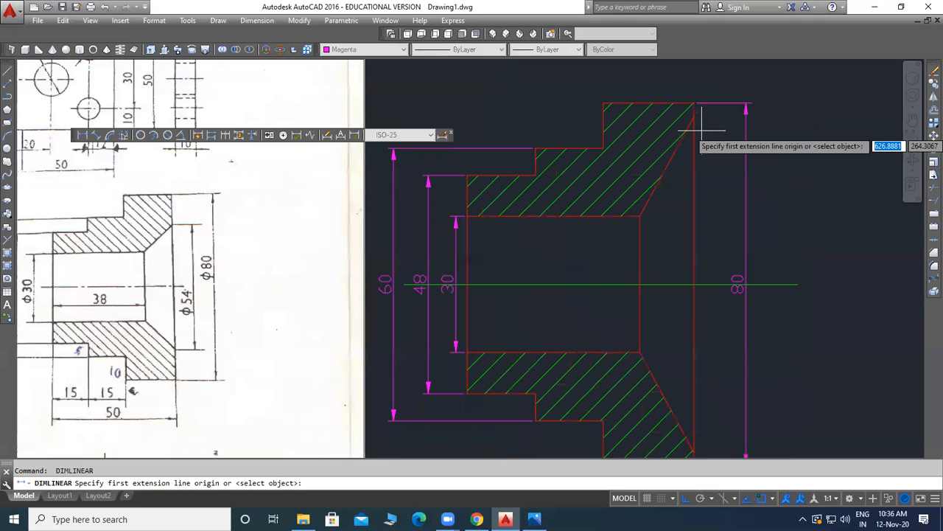
left_click(694, 104)
scroll(696, 118, "down", 2)
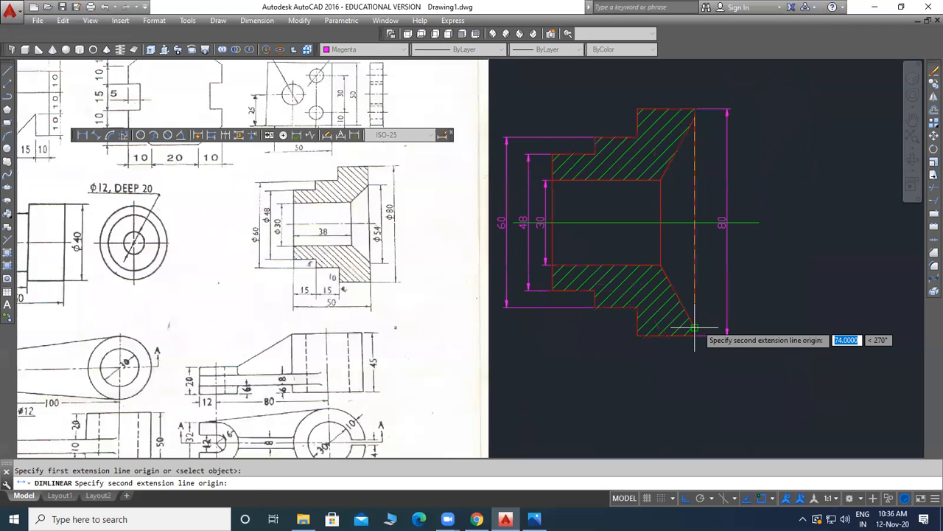
left_click(695, 327)
left_click(709, 214)
scroll(704, 231, "up", 2)
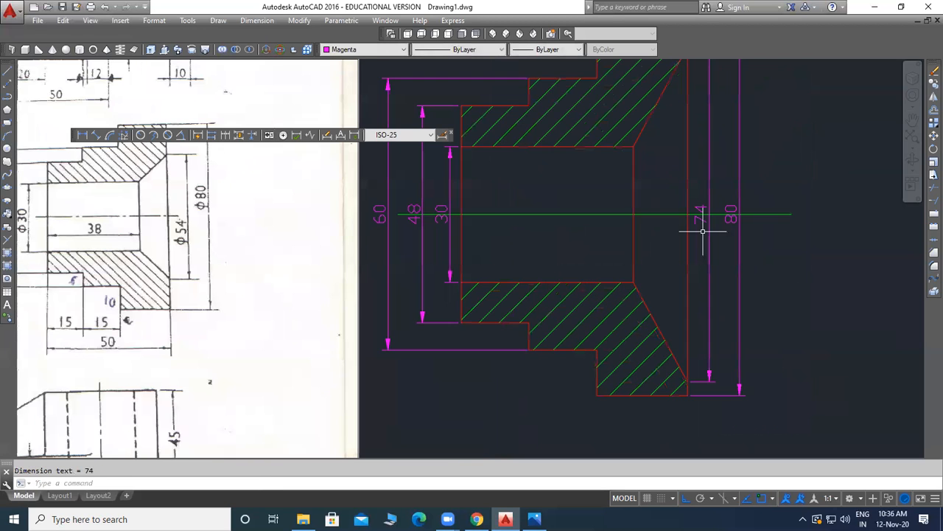
Erase the flared opening's vertical dimension.
left_click(703, 233)
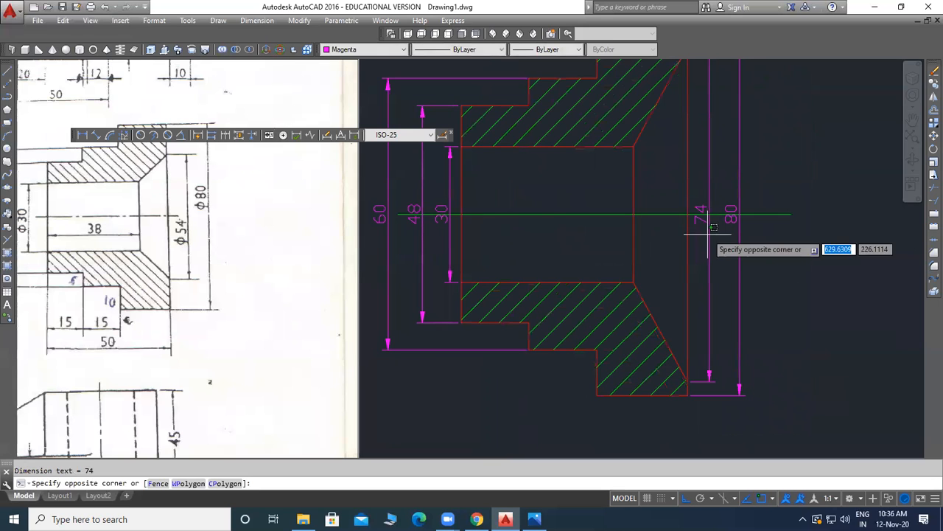
left_click(695, 270)
key("Delete")
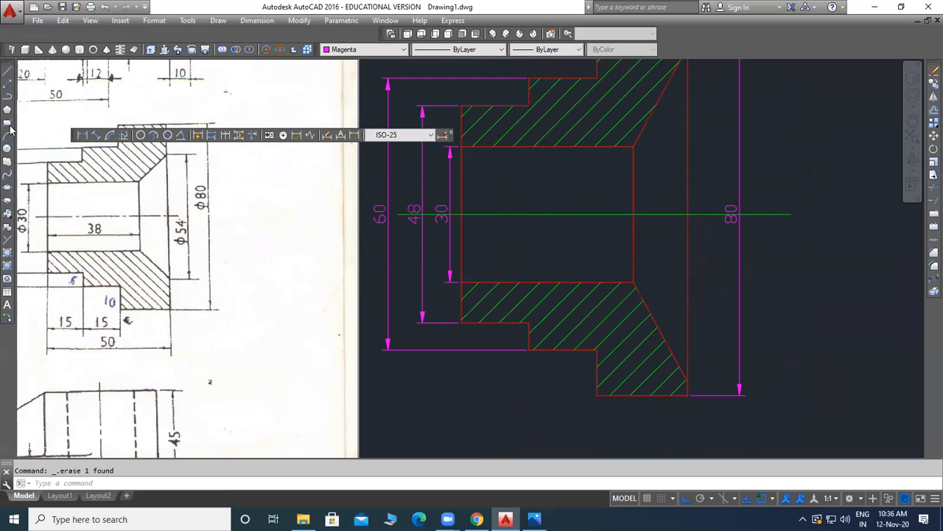
Draw a vertical helper line 27 mm upward from the centreline along the bush's right edge.
left_click(7, 71)
left_click(689, 214)
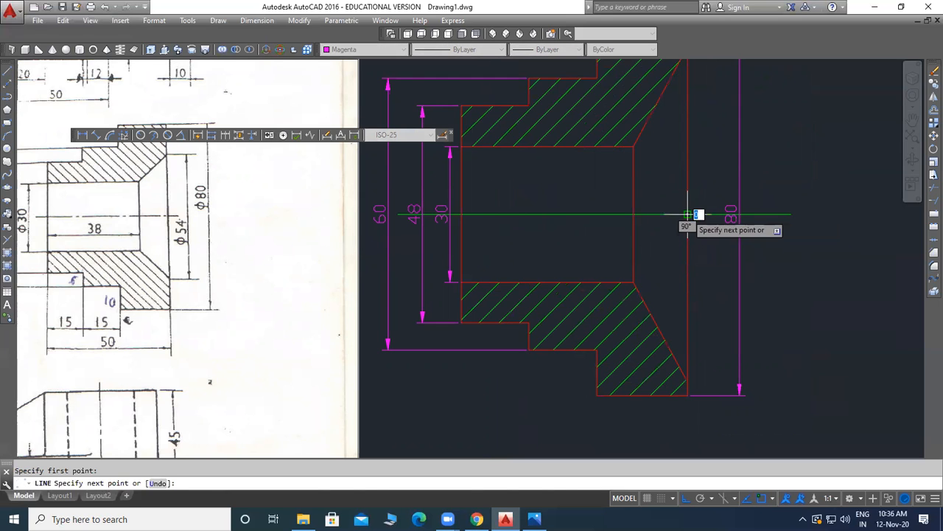
scroll(688, 219, "down", 3)
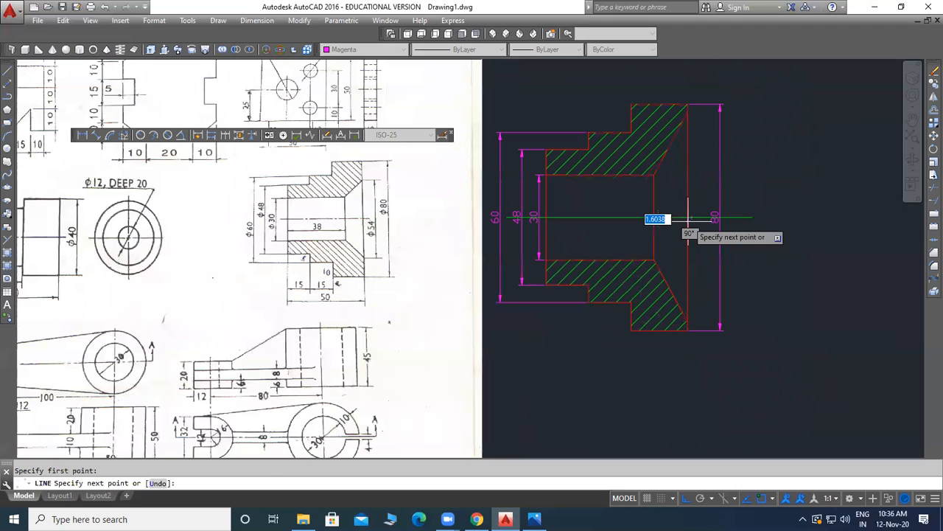
type("27")
key("Return")
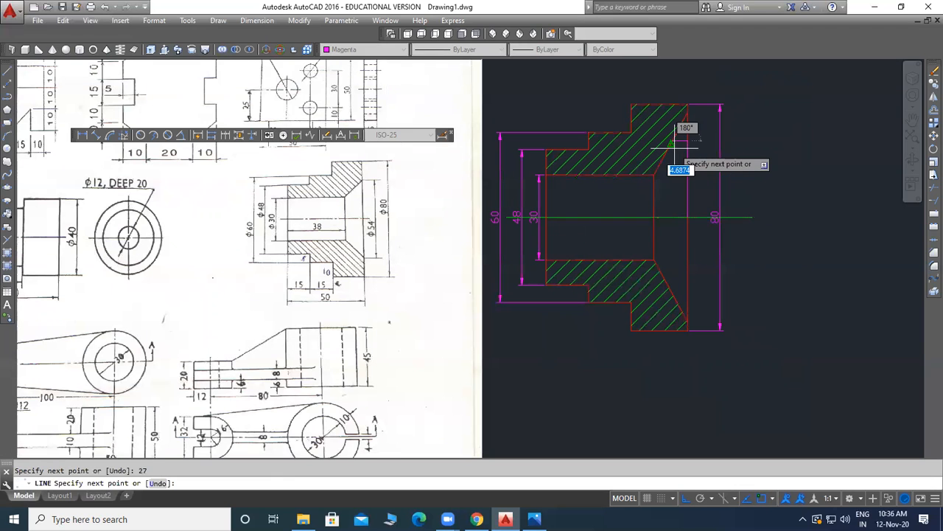
key("Return")
Stretch the upper slanted line's outer end to the upper end of the 27 mm helper line.
left_click(684, 117)
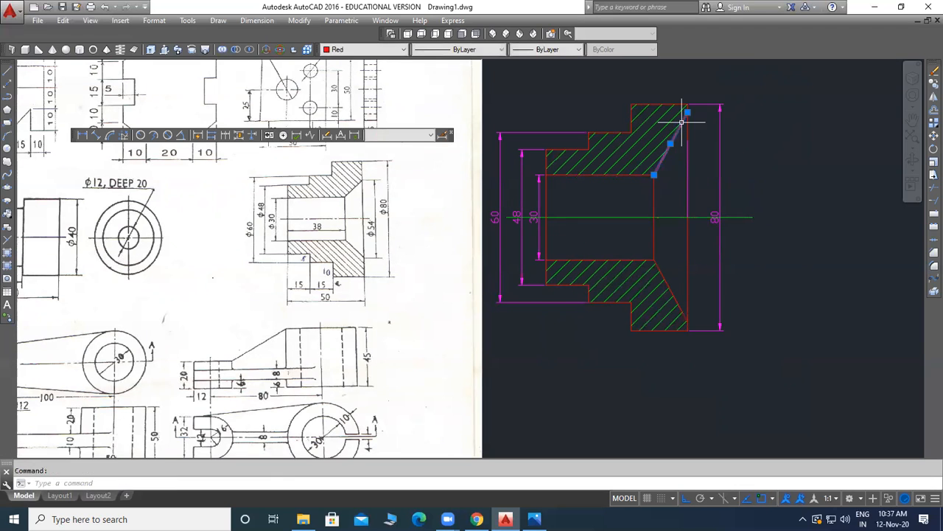
scroll(686, 113, "up", 2)
left_click(686, 113)
left_click(686, 158)
key("Escape")
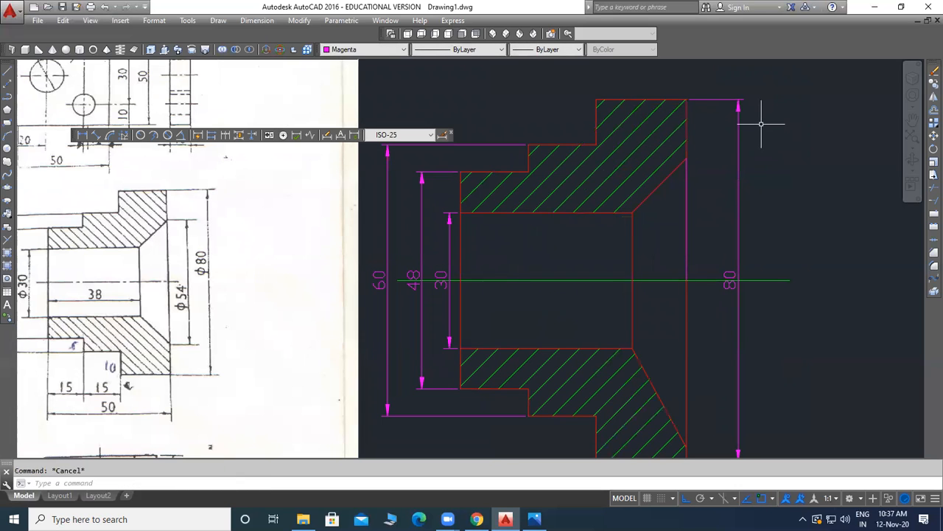
Draw a vertical helper line 27 mm downward from the centreline along the bush's right edge.
scroll(672, 132, "down", 1)
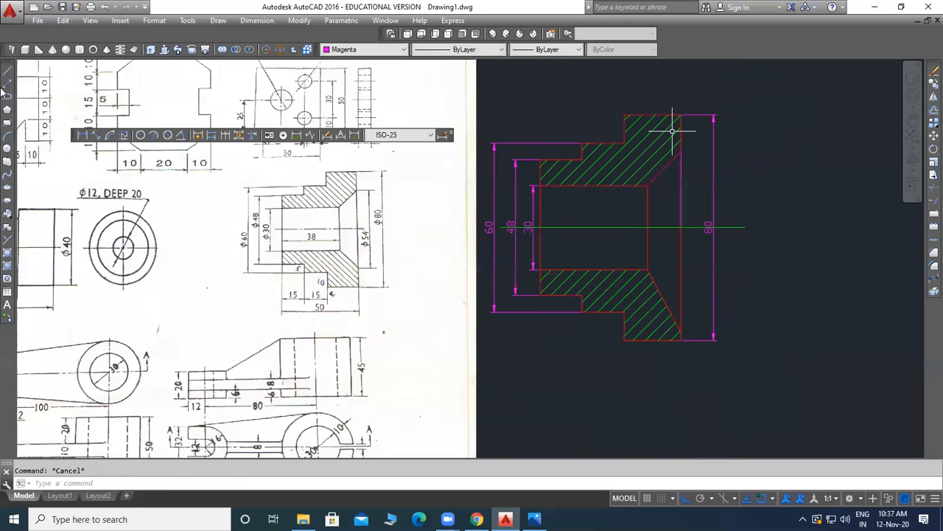
scroll(687, 329, "up", 2)
type("l")
key("Return")
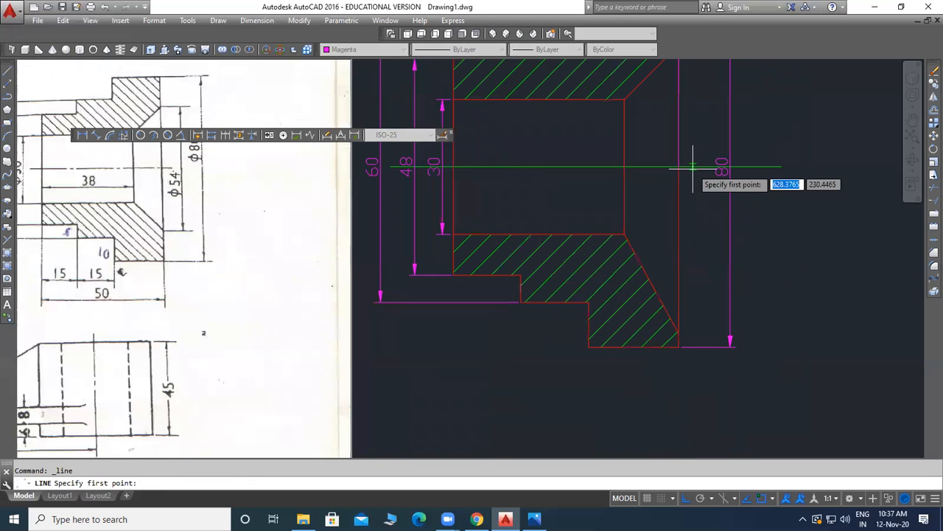
left_click(686, 166)
type("27")
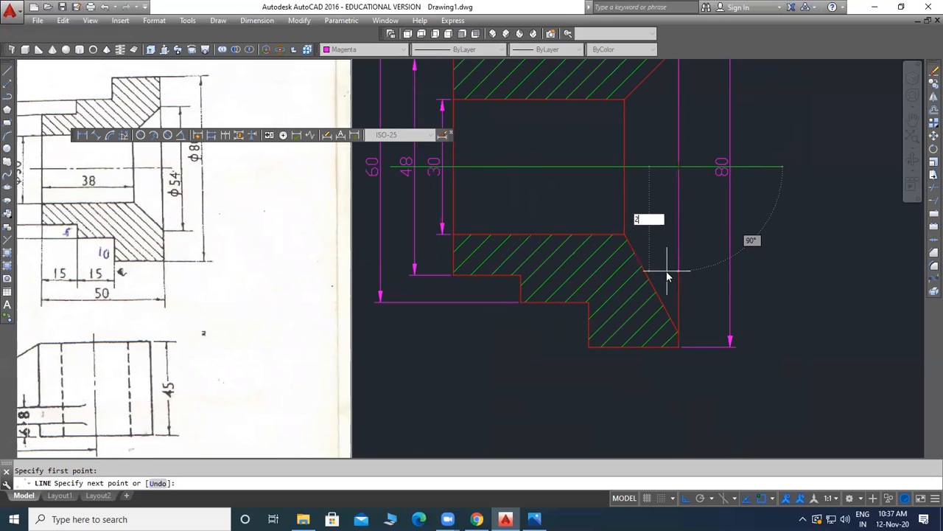
key("Return")
key("Return")
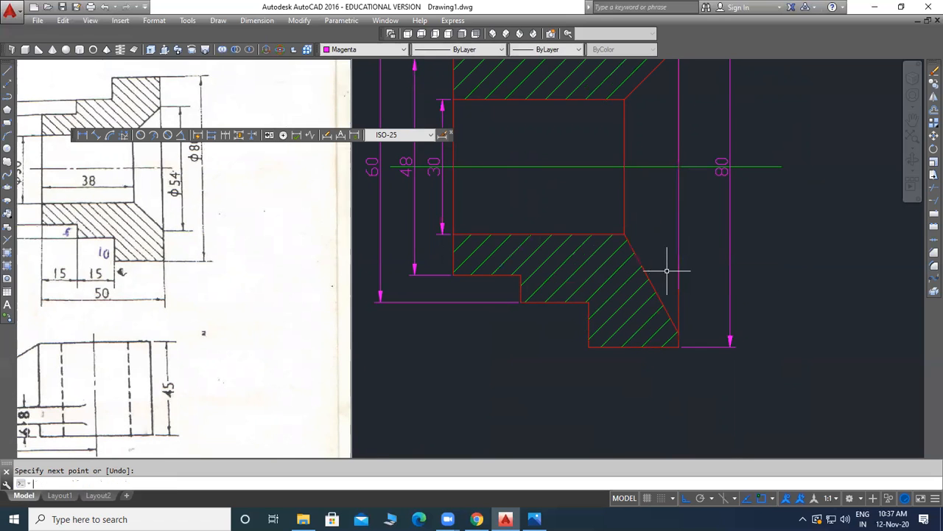
Stretch the lower slanted line's outer end to the lower end of the 27 mm helper line.
left_click(677, 325)
scroll(675, 356, "up", 4)
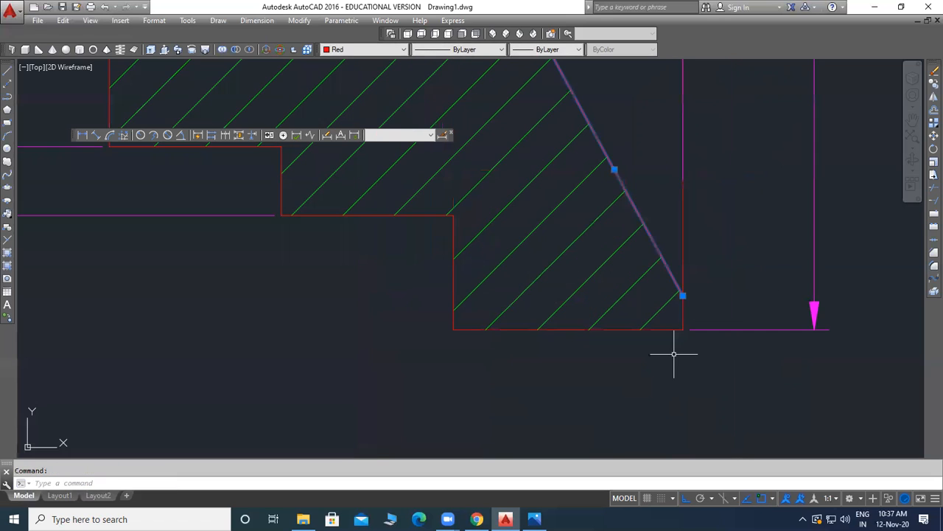
left_click(683, 296)
left_click(682, 181)
scroll(685, 200, "down", 6)
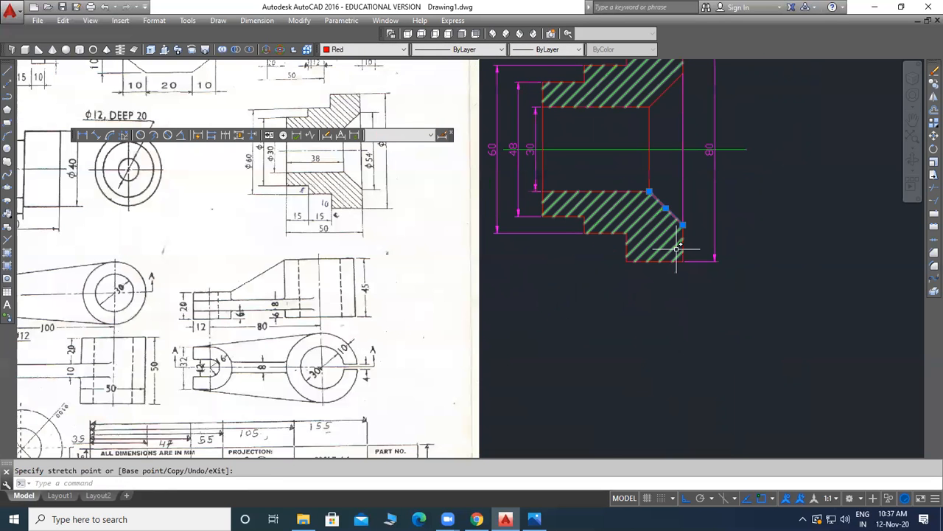
Undo the last erase of lines around the flared opening.
left_click(690, 178)
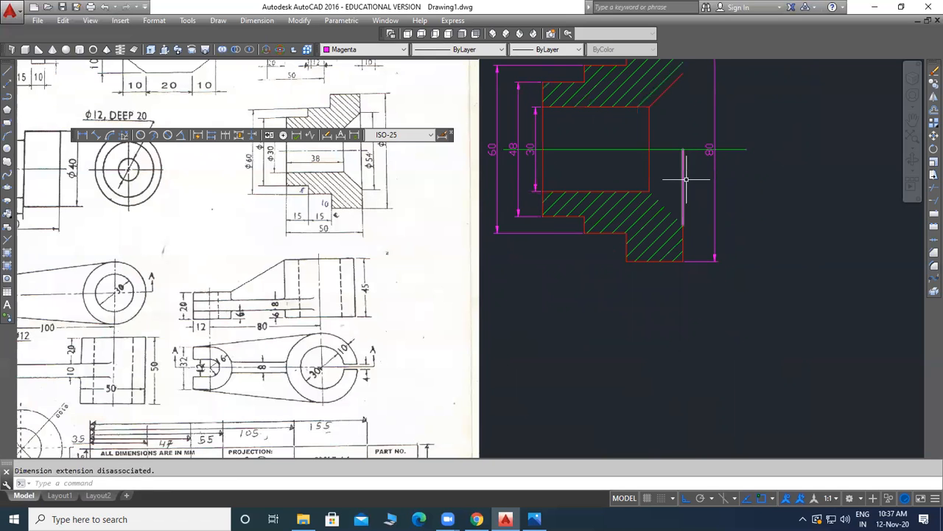
key("ctrl+z")
scroll(683, 237, "down", 2)
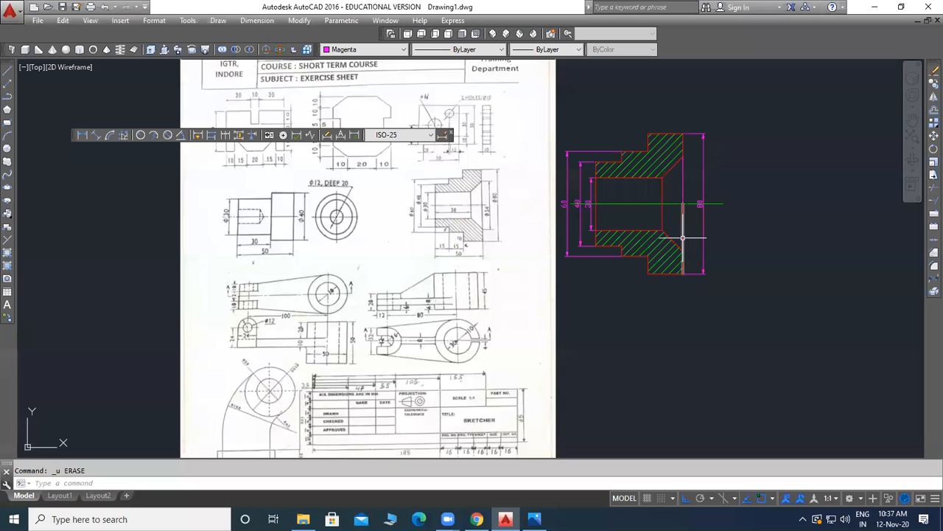
Dimension the flared opening's diameter vertically between the slanted lines' outer ends, inside the flange dimension.
scroll(663, 207, "up", 2)
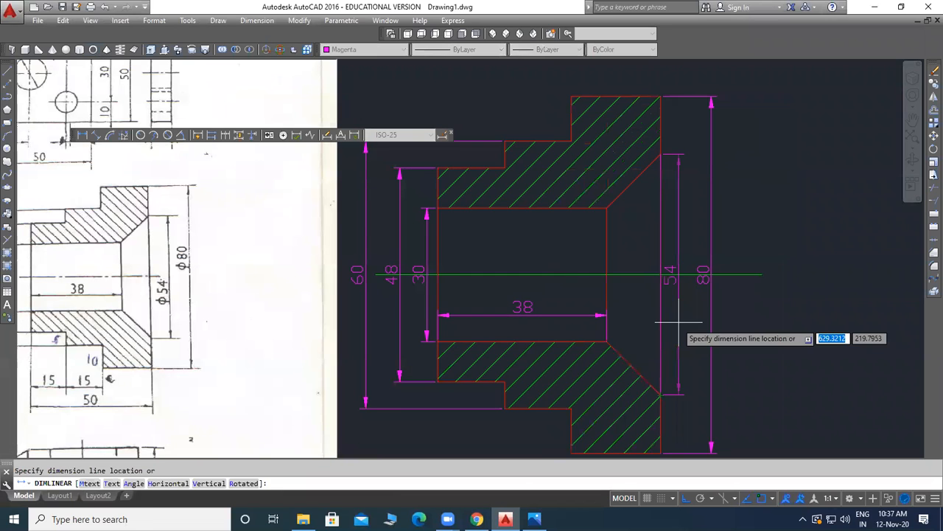
left_click(680, 322)
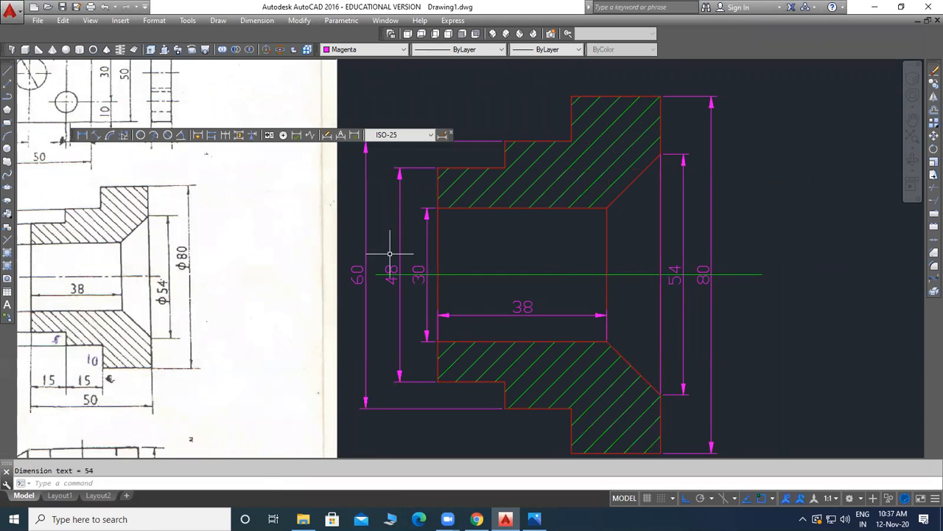
Add the diameter symbol in front of the middle step's outer diameter dimension, 60.
scroll(295, 250, "up", 2)
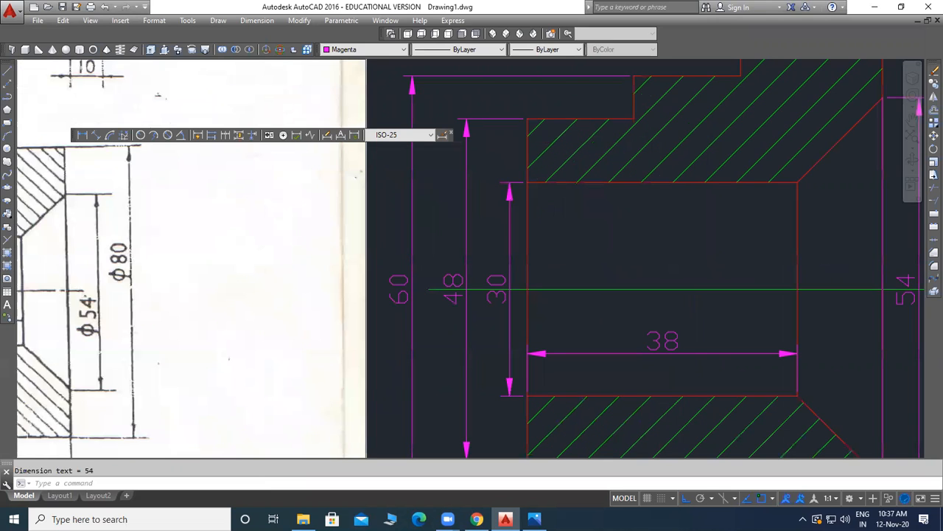
double_click(392, 290)
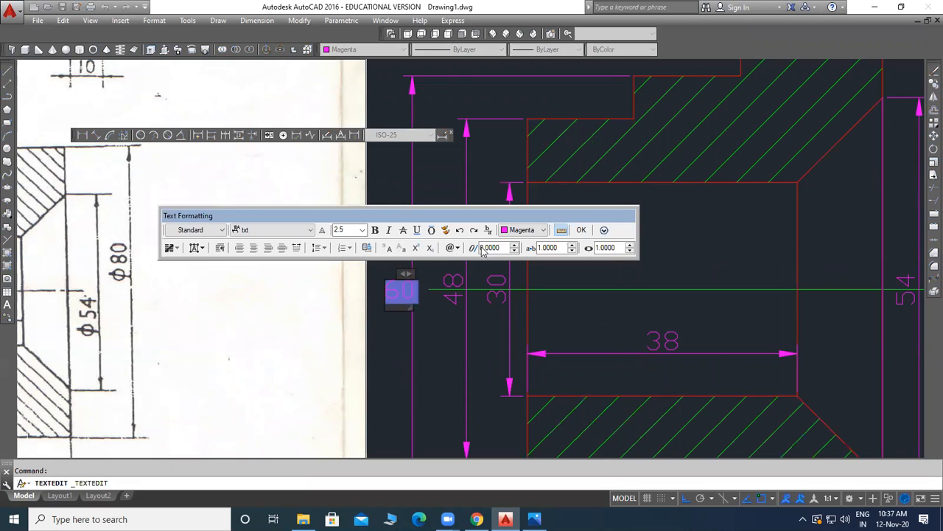
left_click(452, 248)
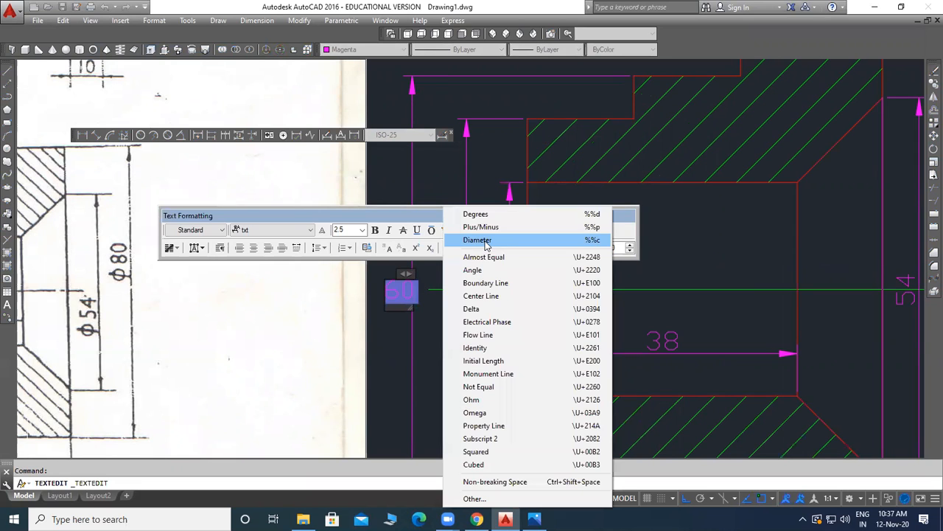
left_click(586, 239)
left_click(457, 307)
Add the diameter symbol in front of the smallest step's outer diameter dimension, 48.
double_click(454, 295)
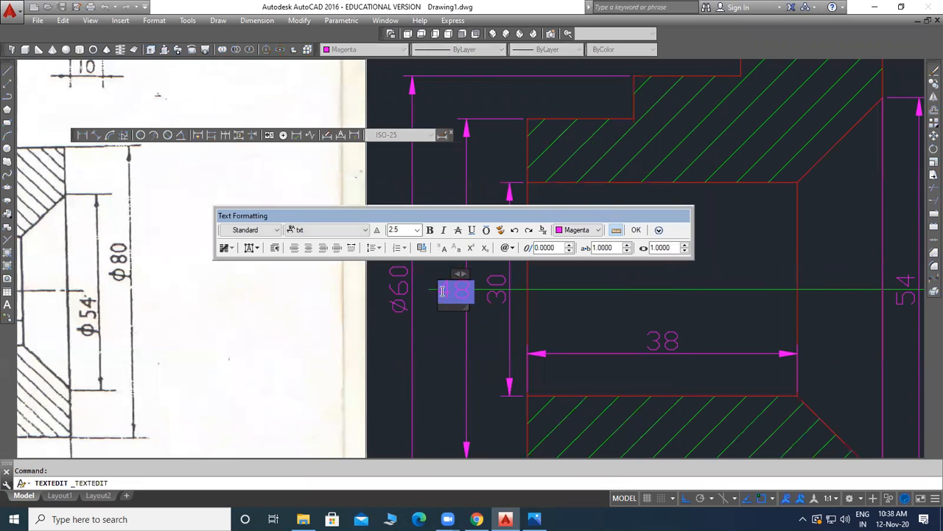
left_click(511, 248)
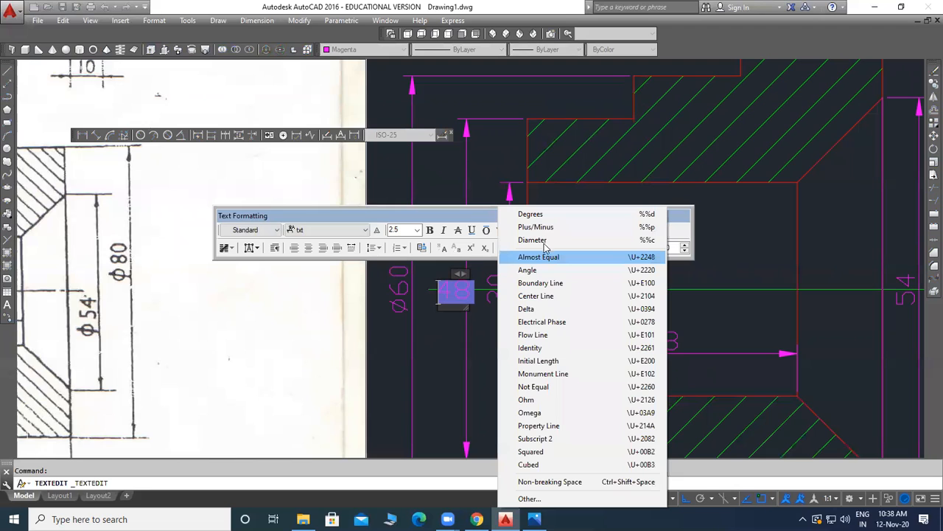
left_click(645, 239)
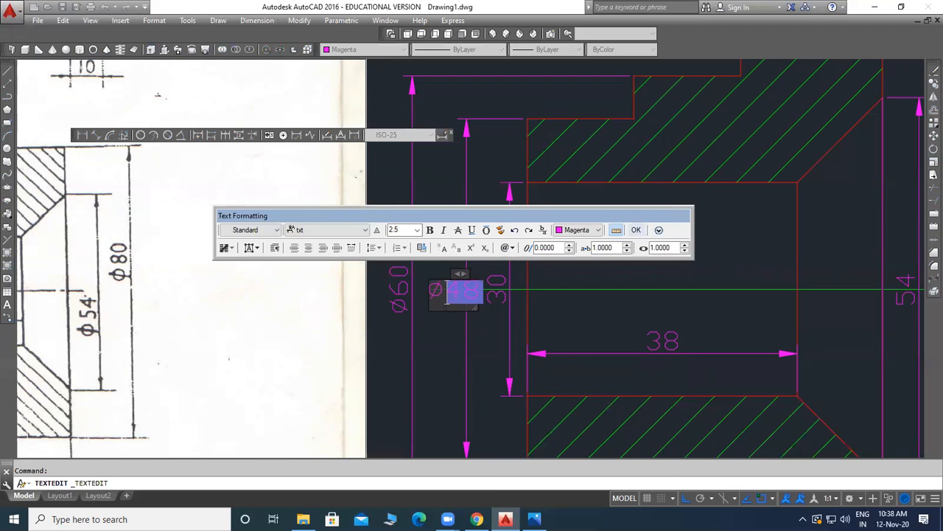
left_click(502, 279)
Add the diameter symbol in front of the bore dimension, 30.
left_click(500, 285)
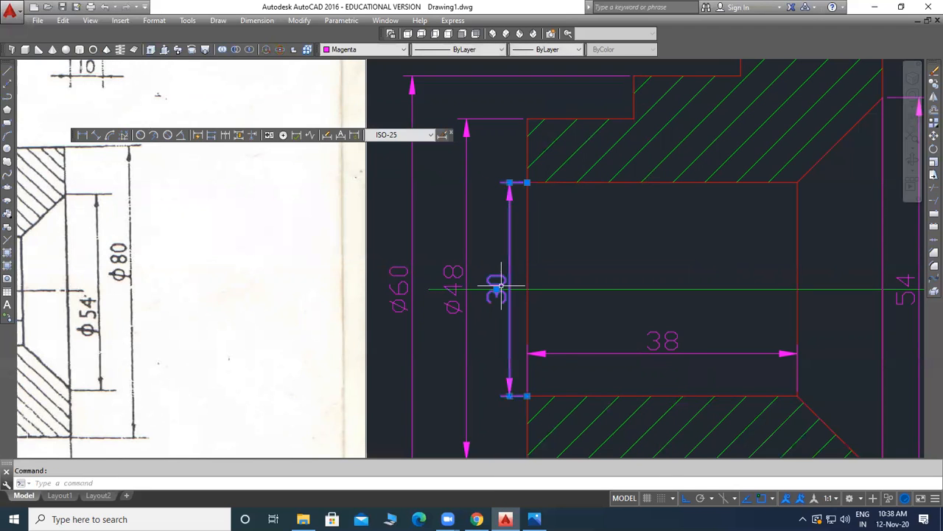
left_click(501, 284)
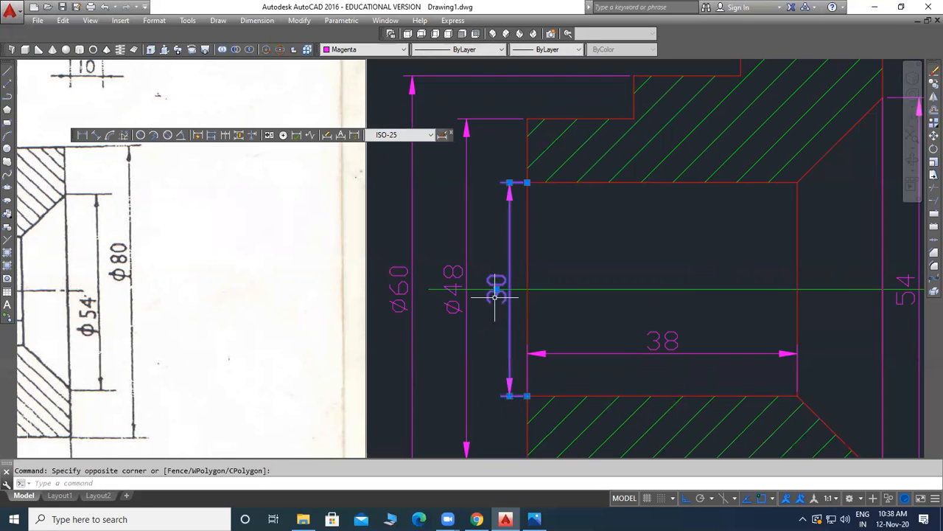
double_click(491, 294)
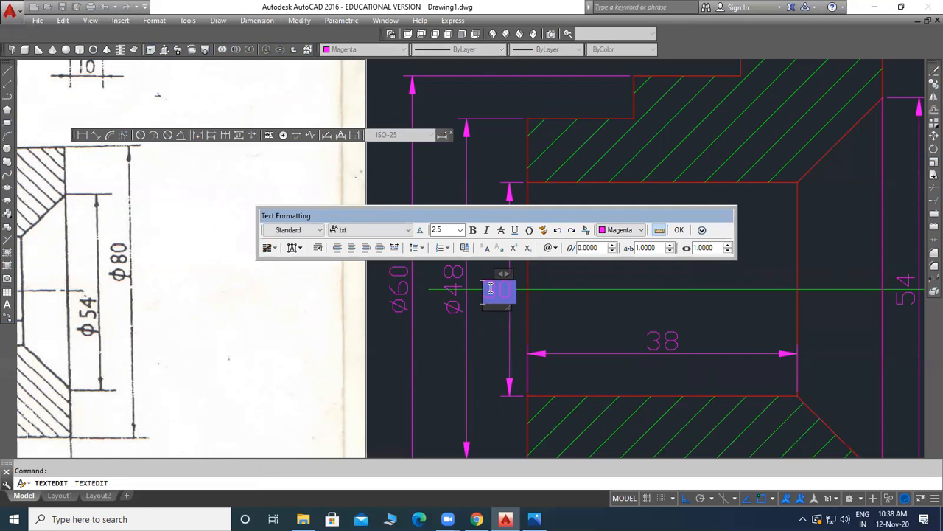
left_click(549, 249)
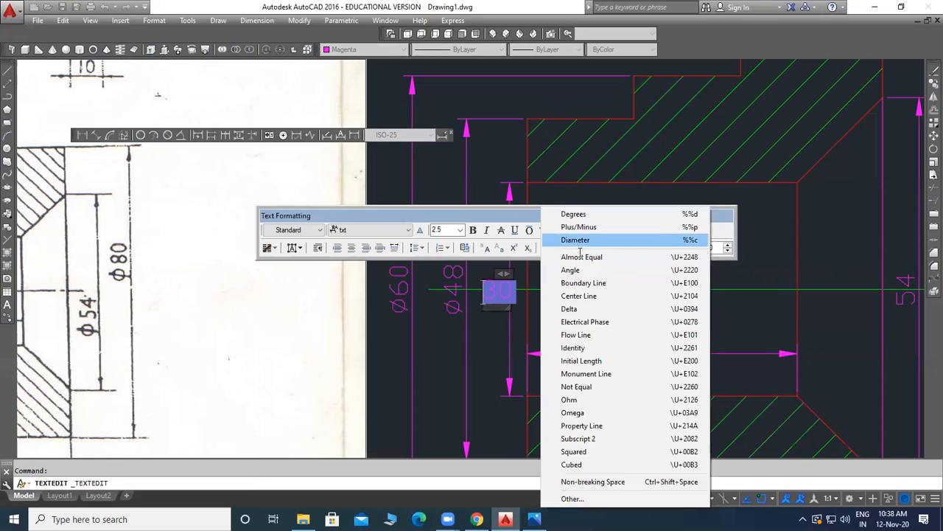
left_click(579, 240)
left_click(679, 230)
Add the diameter symbol in front of the flared opening's dimension, 54.
scroll(439, 244, "down", 2)
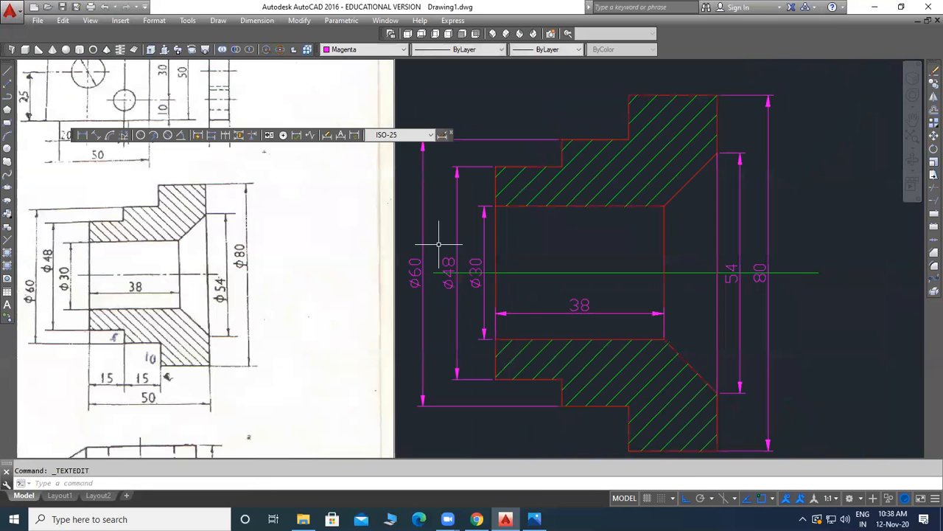
left_click(734, 270)
double_click(722, 279)
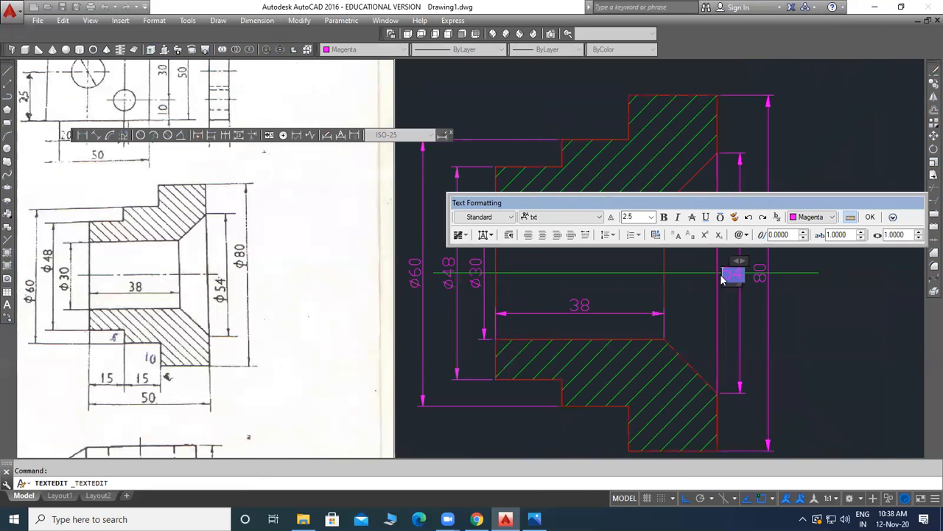
left_click(740, 235)
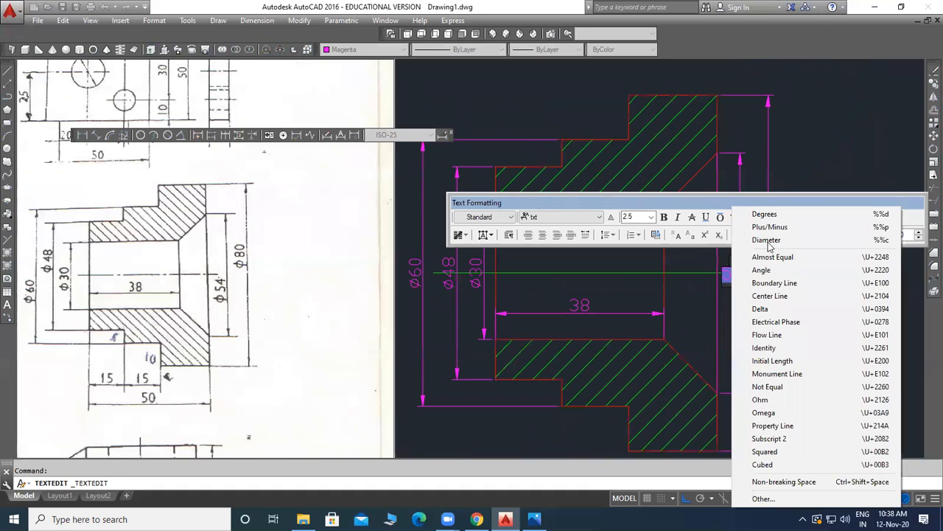
left_click(767, 240)
left_click(759, 271)
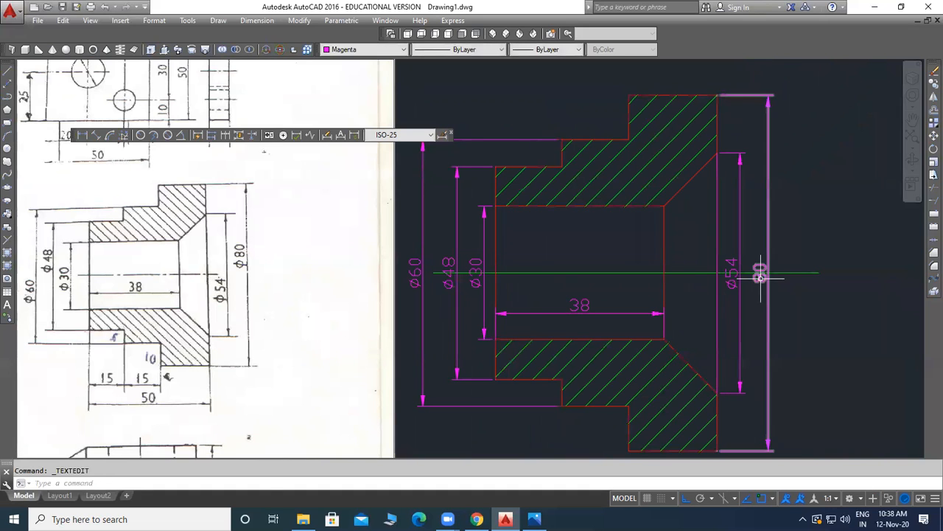
Add the diameter symbol in front of the flange's outer diameter dimension, 80.
double_click(761, 280)
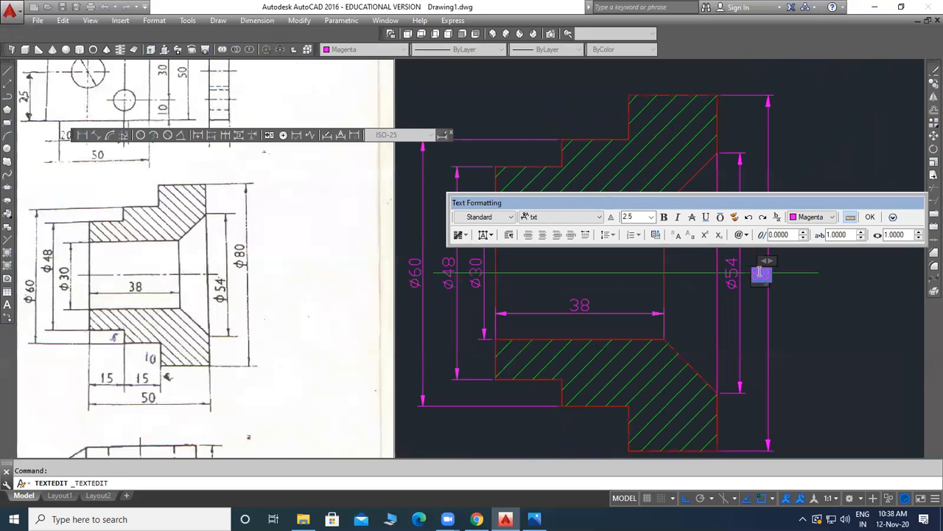
left_click(740, 234)
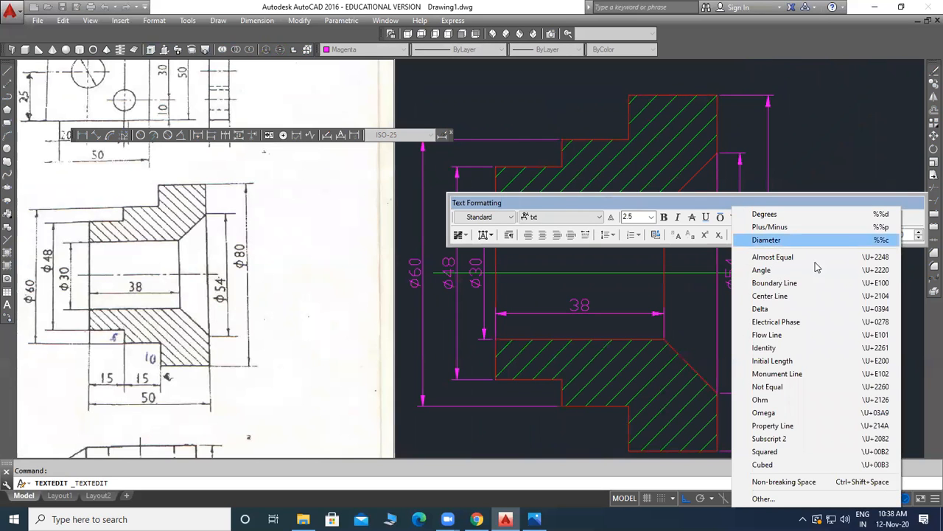
left_click(767, 239)
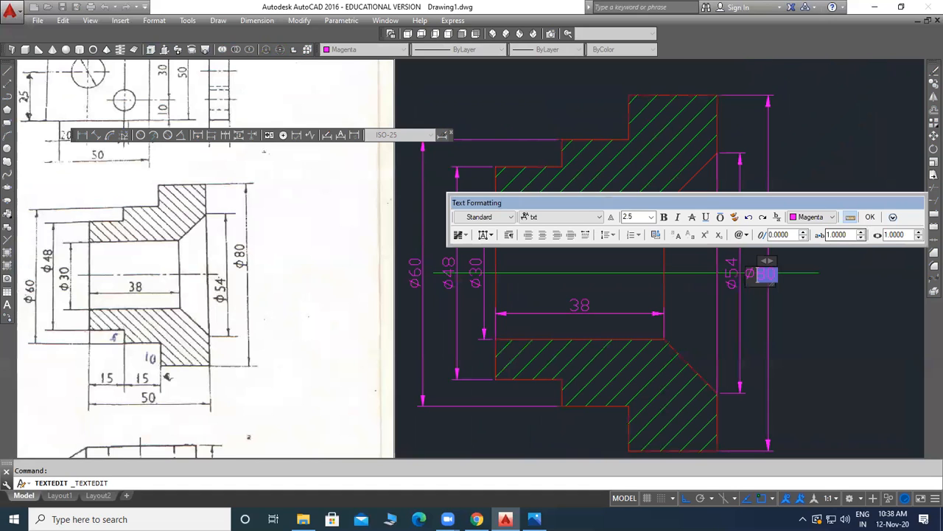
left_click(624, 177)
Add a horizontal linear dimension below the section for the length of the smallest-diameter step.
scroll(625, 177, "down", 2)
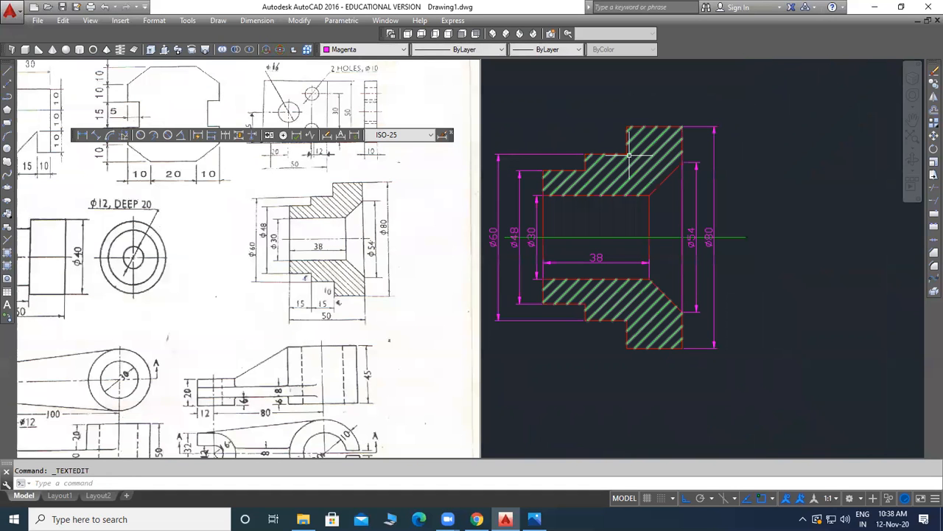
scroll(485, 429, "up", 2)
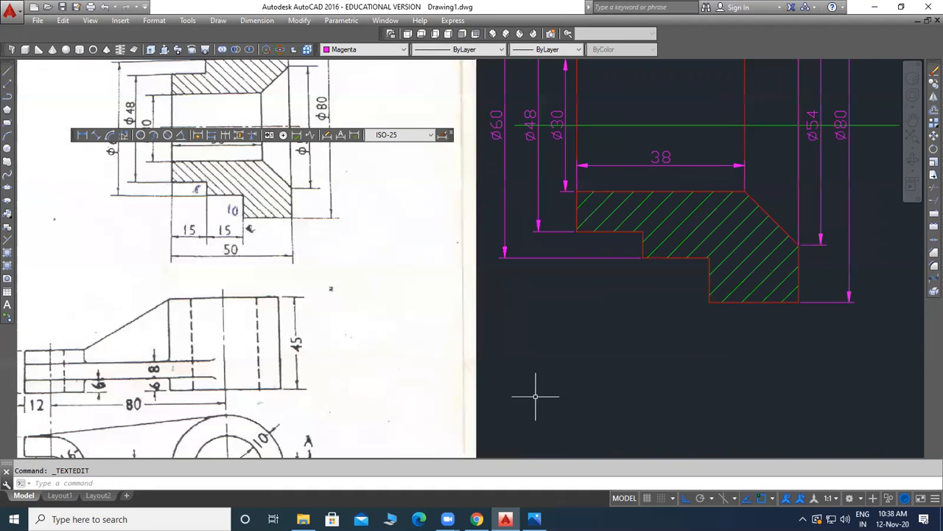
left_click(256, 20)
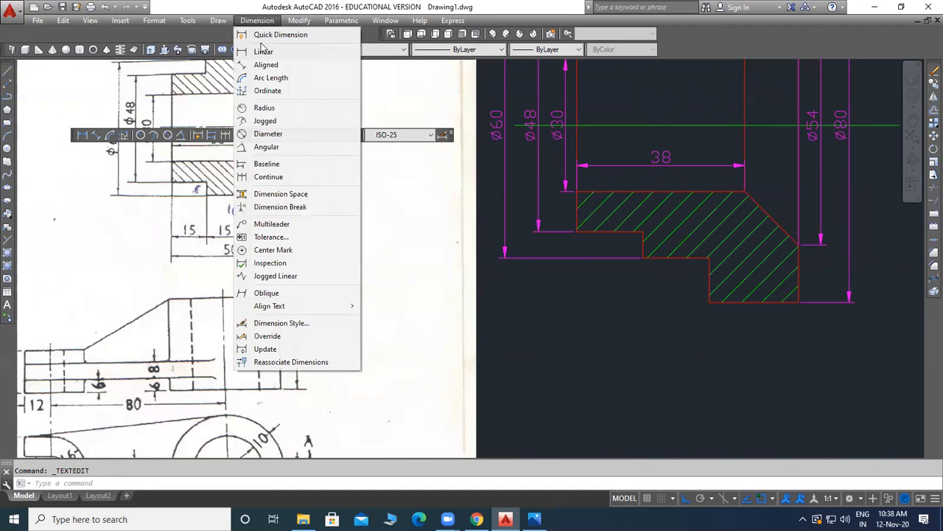
left_click(263, 52)
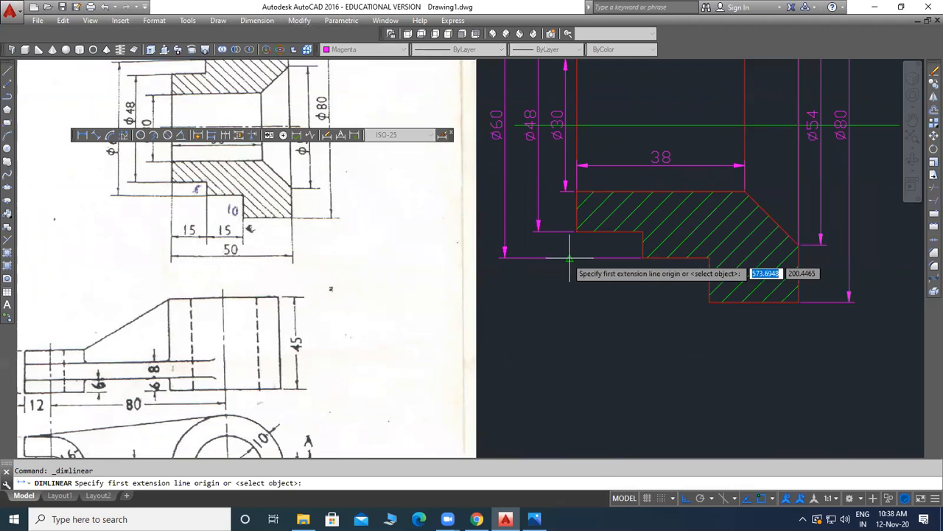
left_click(576, 232)
left_click(642, 232)
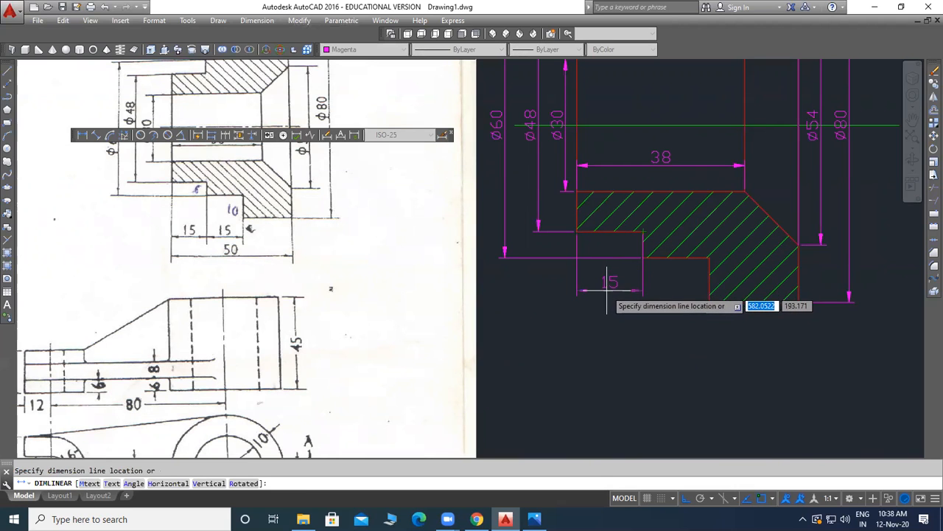
left_click(605, 334)
Add a linear dimension for the middle step's length, level with the first step's length dimension.
key("Return")
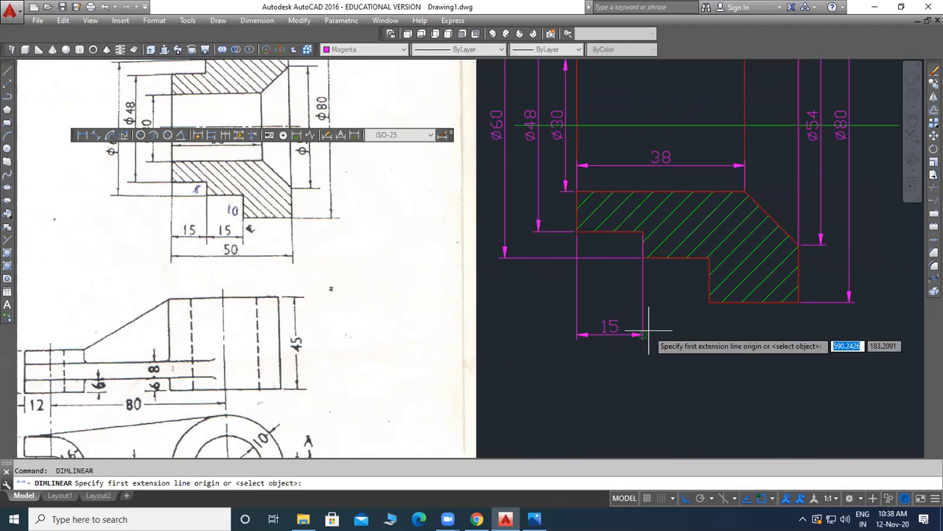
left_click(709, 302)
left_click(645, 258)
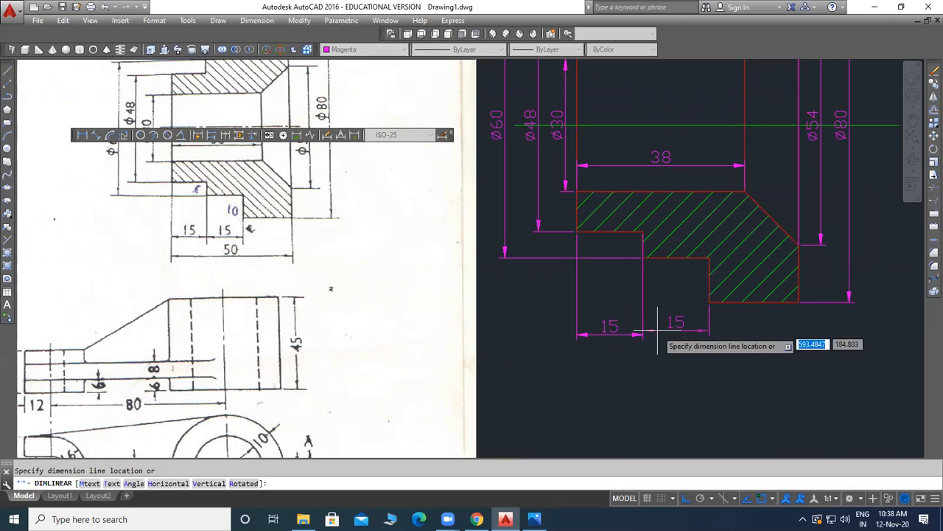
left_click(658, 334)
Dimension the bush's overall length from its small end to the flange face, below the two step length dimensions.
scroll(442, 266, "down", 2)
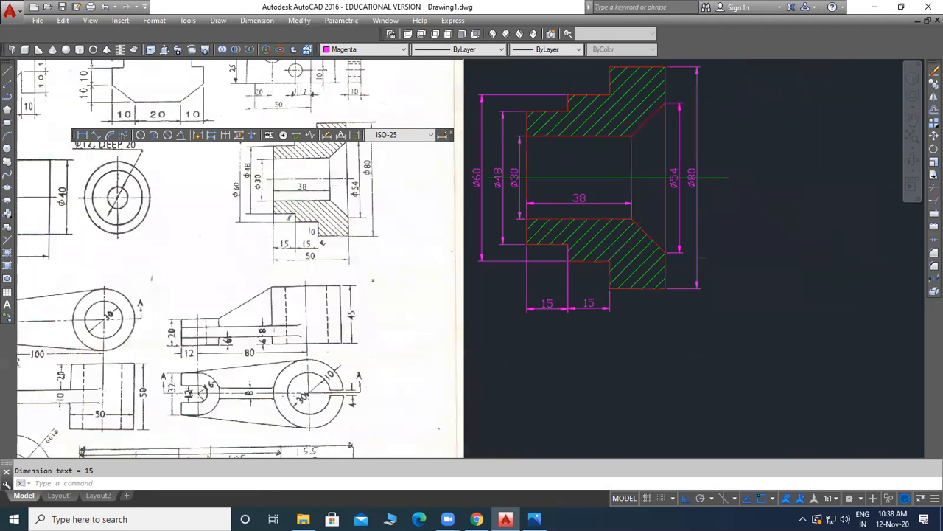
scroll(526, 310, "up", 2)
key("Return")
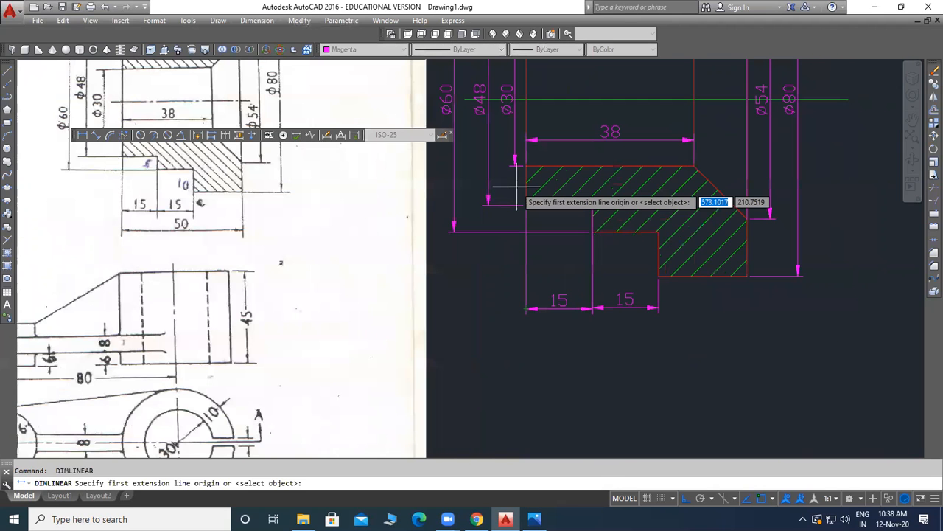
left_click(518, 186)
scroll(738, 300, "up", 4)
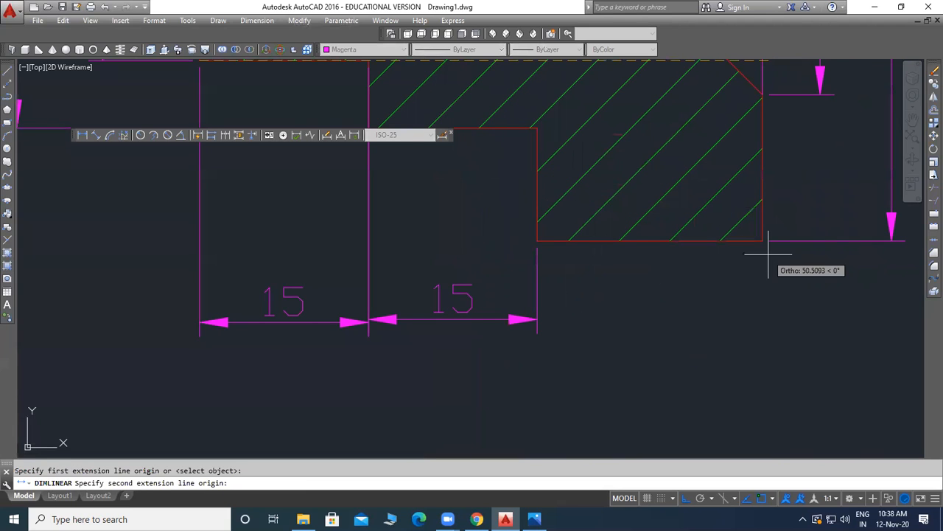
left_click(764, 243)
scroll(764, 243, "down", 2)
left_click(647, 339)
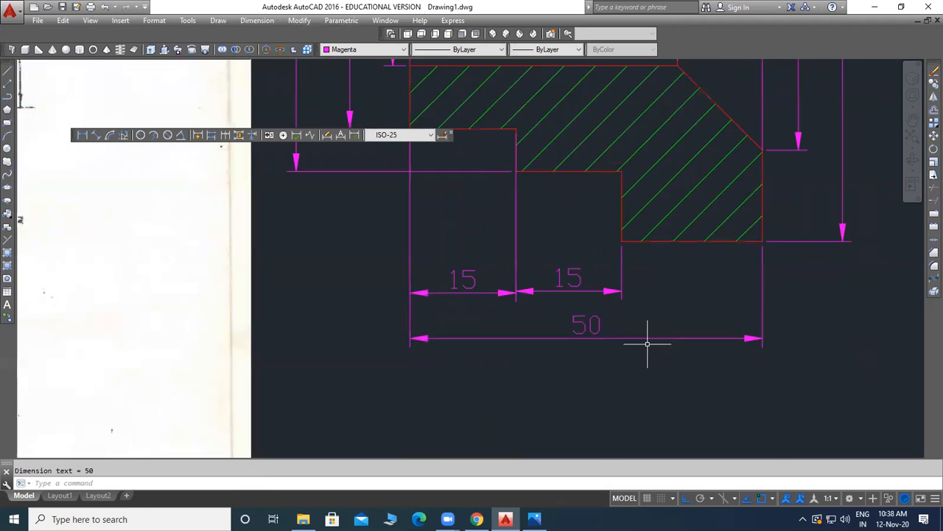
scroll(649, 365, "down", 2)
scroll(649, 365, "down", 2)
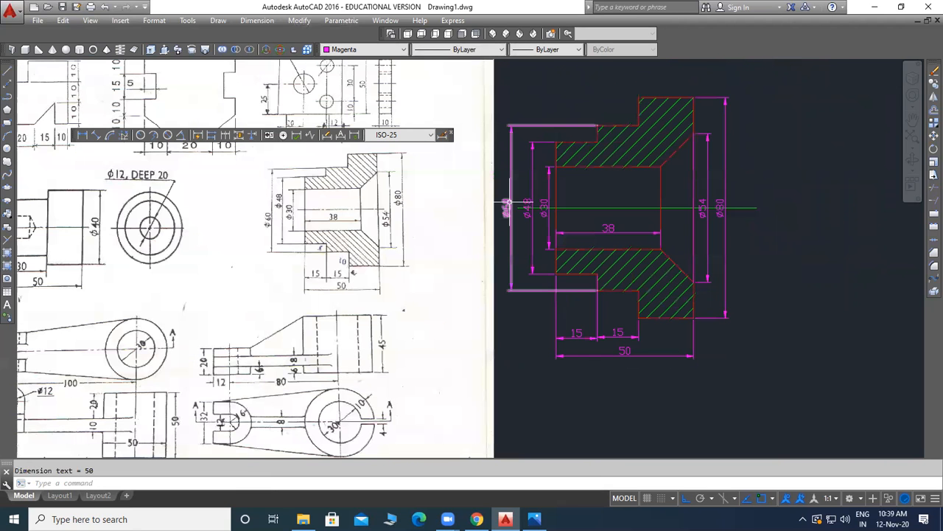
left_click(508, 204)
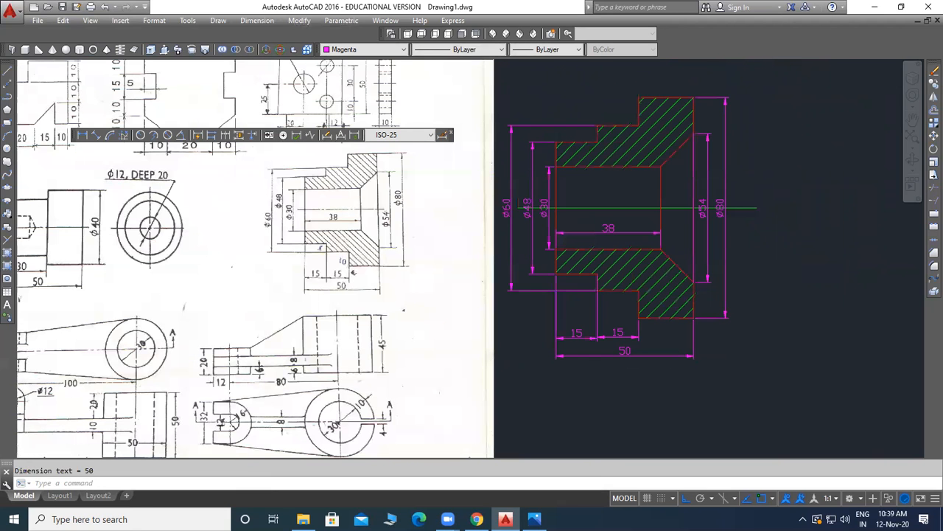
scroll(380, 187, "up", 2)
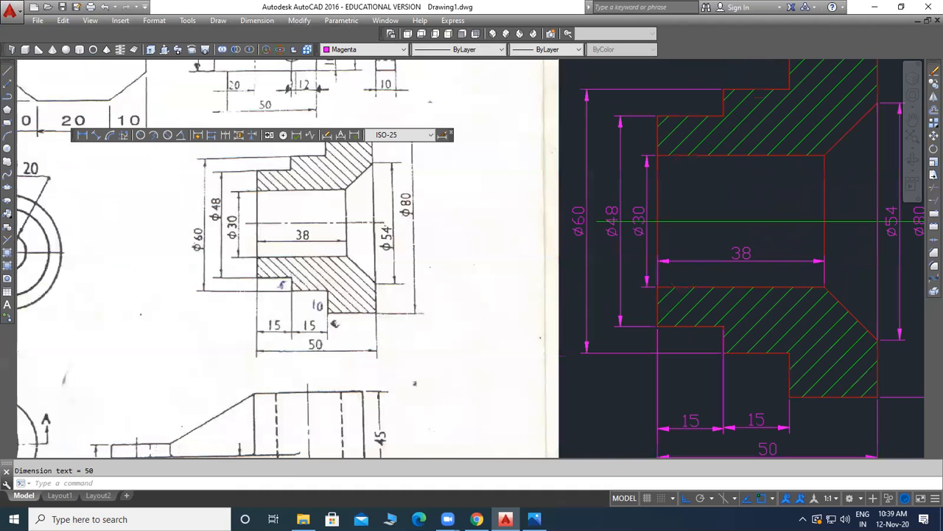
scroll(295, 230, "down", 2)
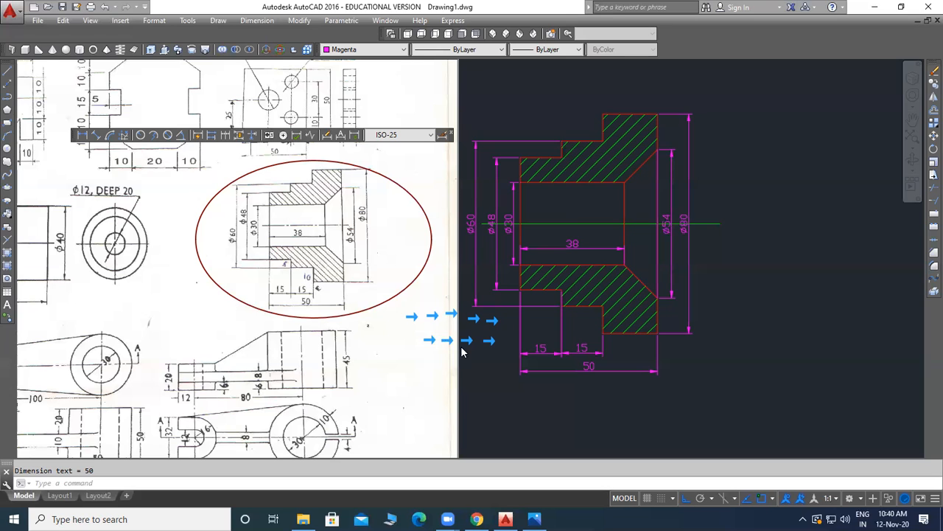
left_click_drag(720, 144, 861, 124)
left_click_drag(741, 225, 869, 204)
mouse_move(719, 292)
left_mouse_down()
mouse_move(806, 333)
mouse_move(844, 303)
left_mouse_up()
left_click_drag(379, 151, 552, 93)
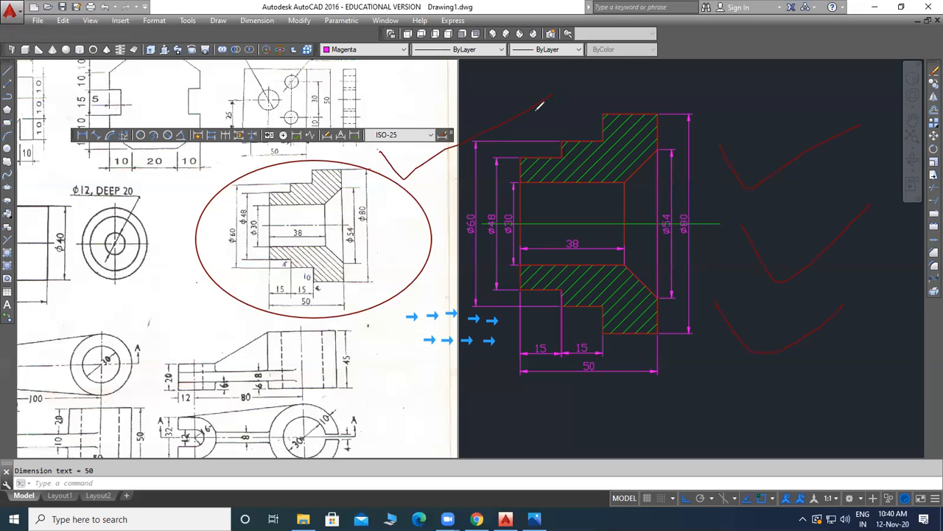